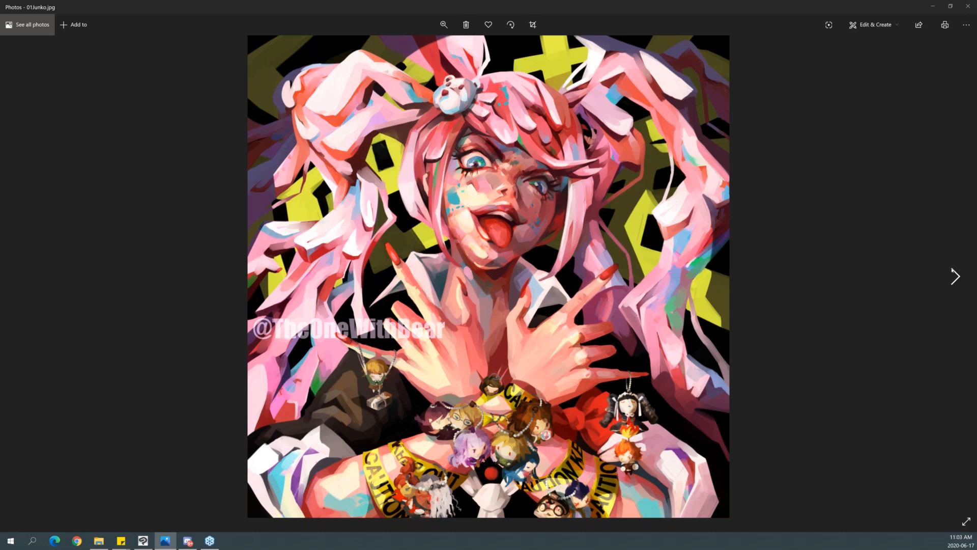
Look through the finished artwork images one after another, from 01Junko.jpg up to Ultimate Watercolor.tif.
{"action": "left_click", "coordinate": [951, 273]}
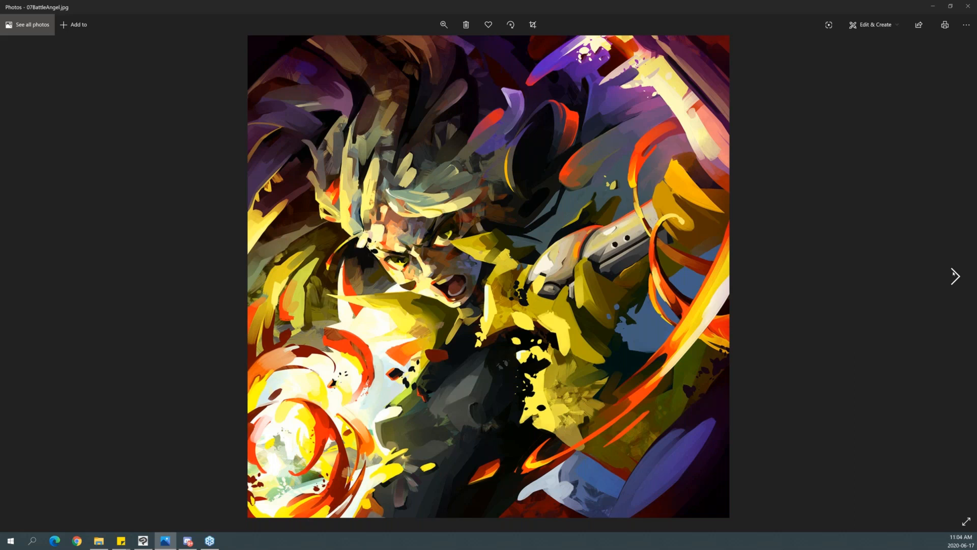
{"action": "left_click", "coordinate": [954, 273]}
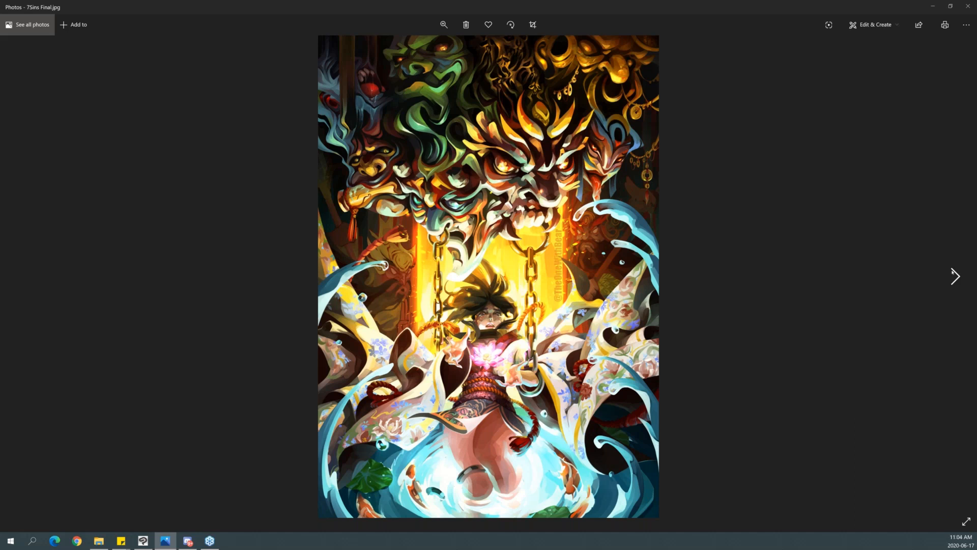
{"action": "left_click", "coordinate": [953, 273]}
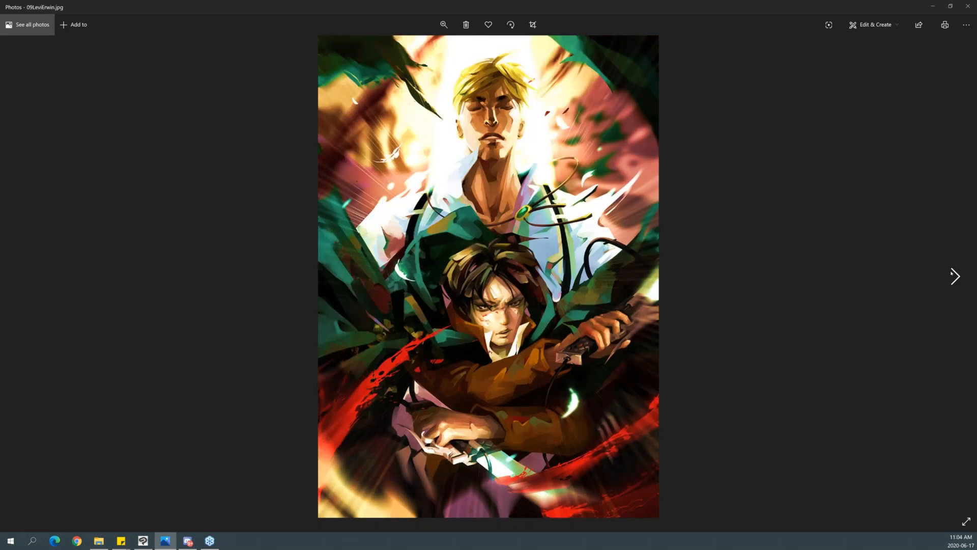
{"action": "left_click", "coordinate": [951, 273]}
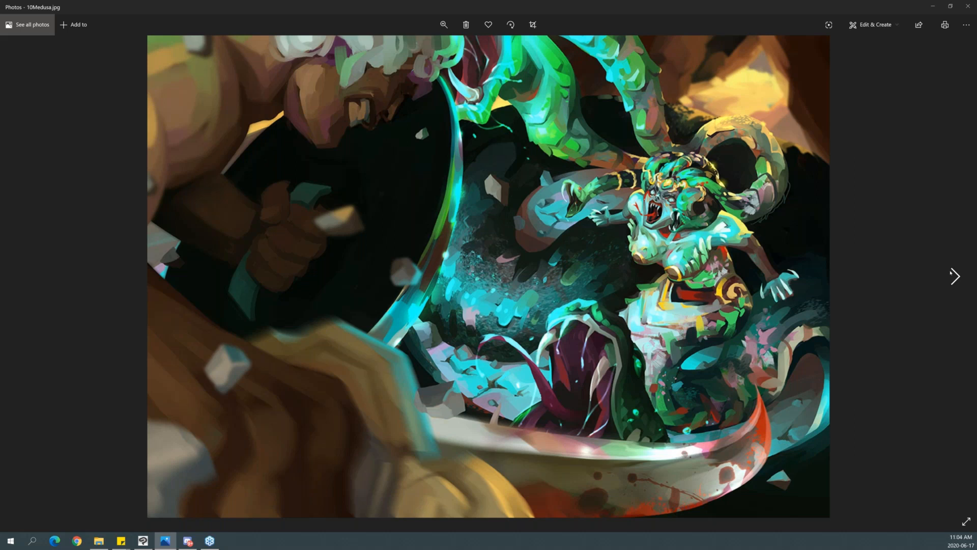
{"action": "left_click", "coordinate": [951, 273]}
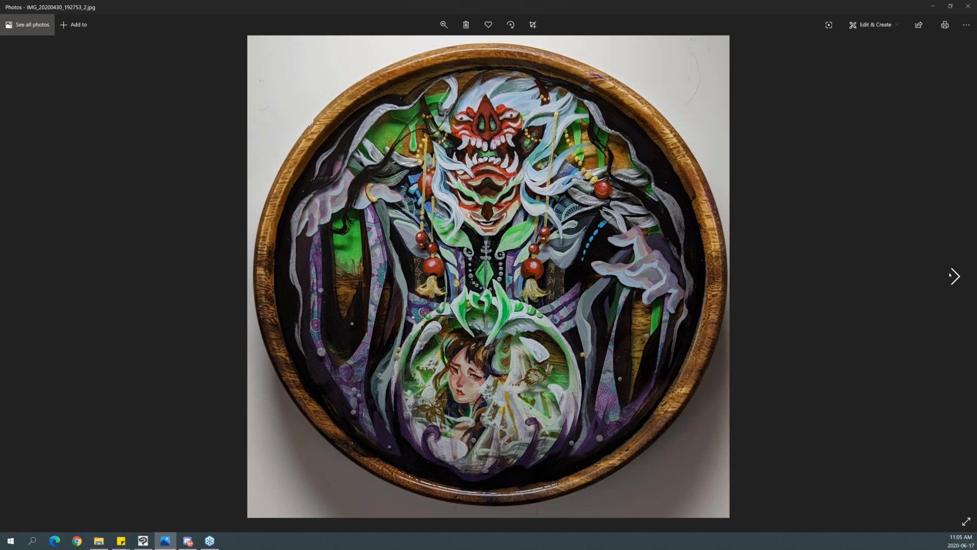
{"action": "left_click", "coordinate": [952, 276]}
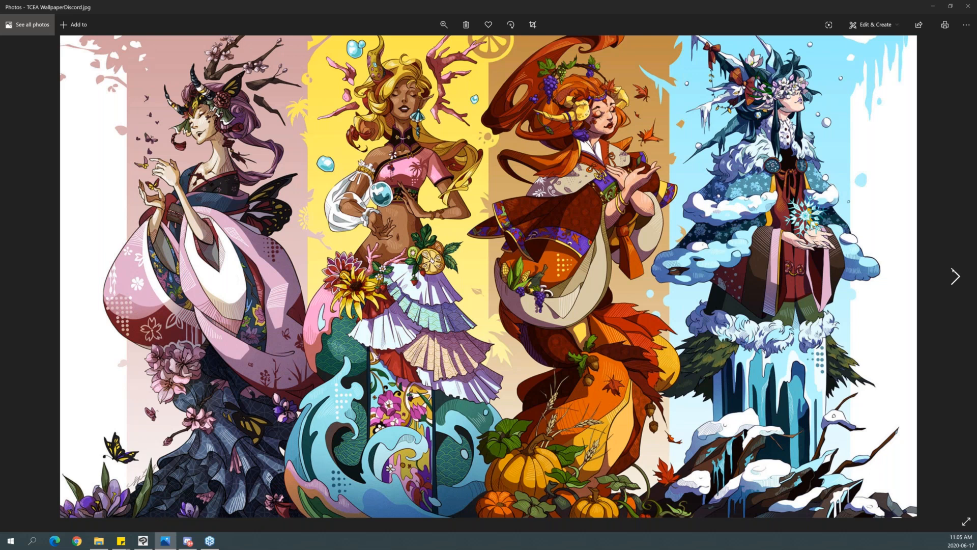
{"action": "left_click", "coordinate": [952, 270]}
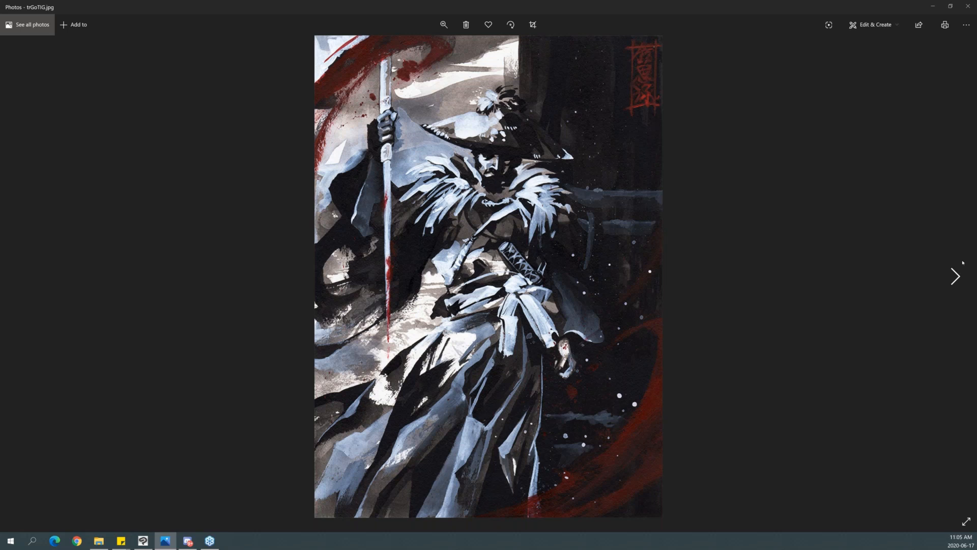
{"action": "left_click", "coordinate": [962, 262]}
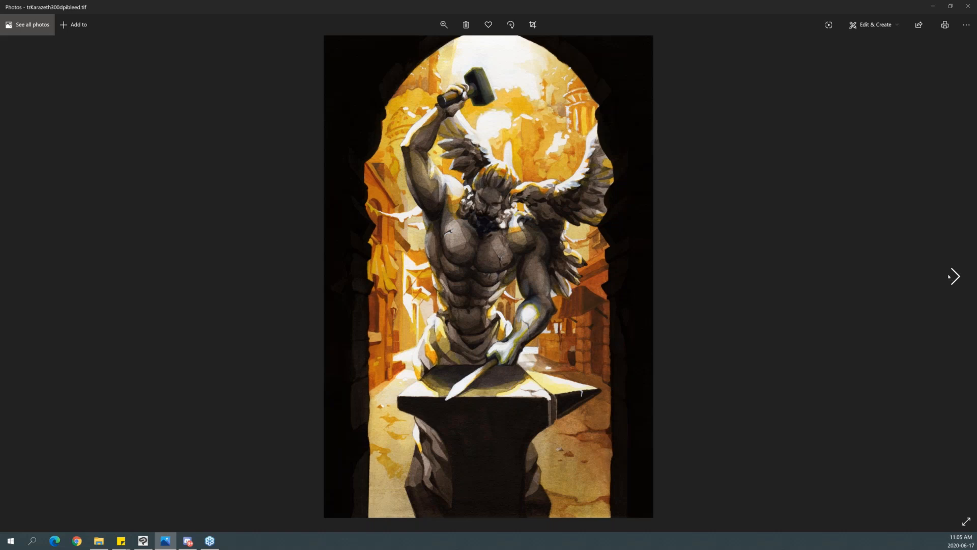
{"action": "left_click", "coordinate": [948, 277]}
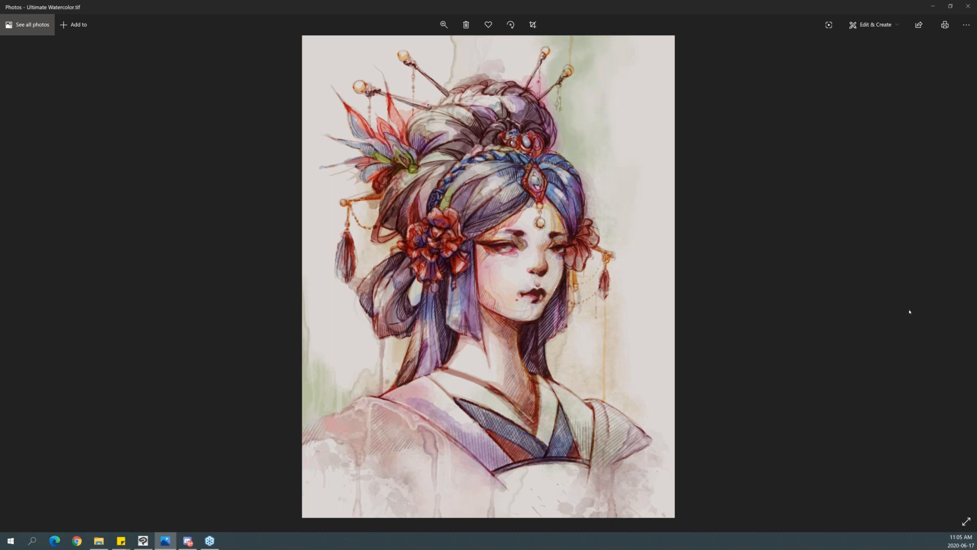
Compare the Ultimate Watercolor.tif and Watercolor01.jpg portraits, view Watercolor02.jpg, and close the image viewer.
{"action": "mouse_move", "coordinate": [949, 291]}
{"action": "left_click", "coordinate": [951, 280]}
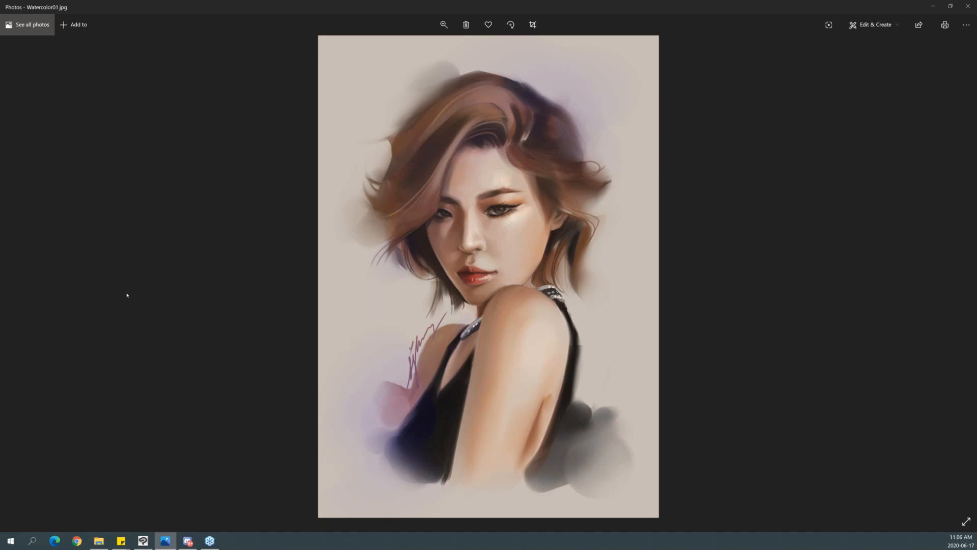
{"action": "left_click", "coordinate": [22, 276]}
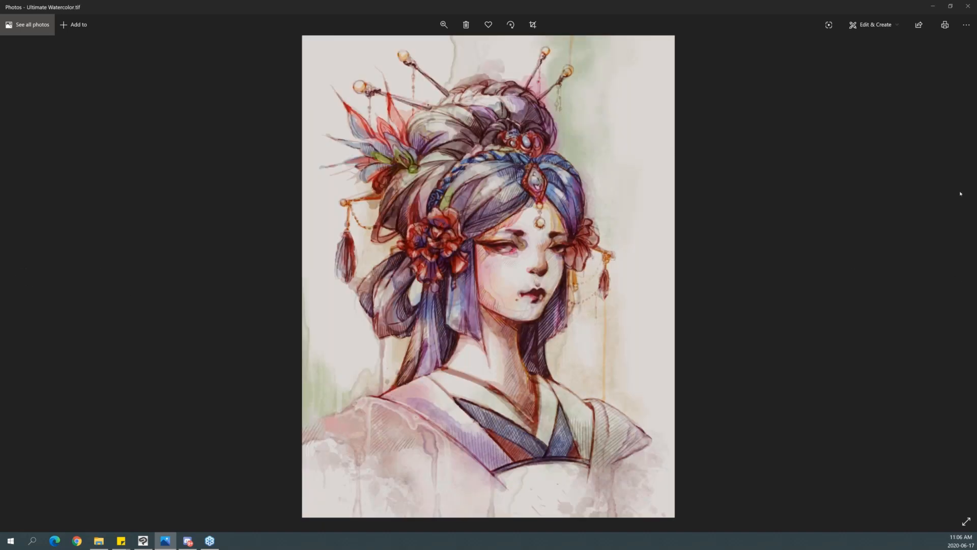
{"action": "left_click", "coordinate": [952, 278]}
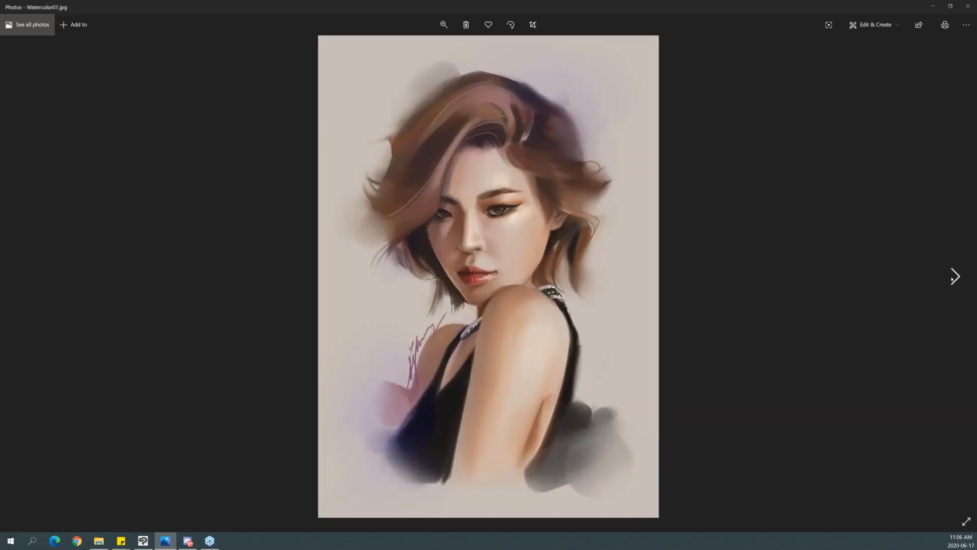
{"action": "left_click", "coordinate": [951, 278]}
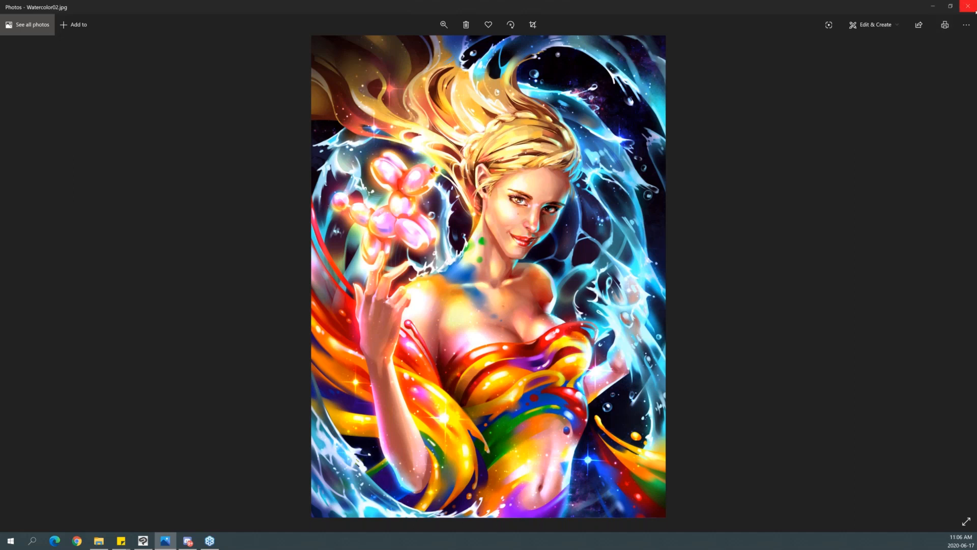
{"action": "left_click", "coordinate": [971, 10]}
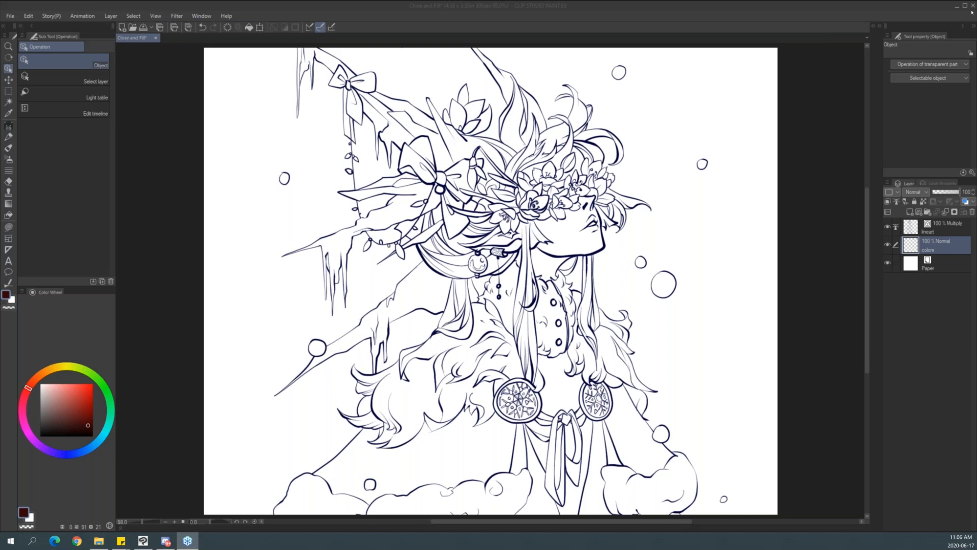
Switch to Clip Studio Paint and create a new 8.50 x 11.00 in colour illustration canvas at 300 dpi.
{"action": "left_click", "coordinate": [758, 20]}
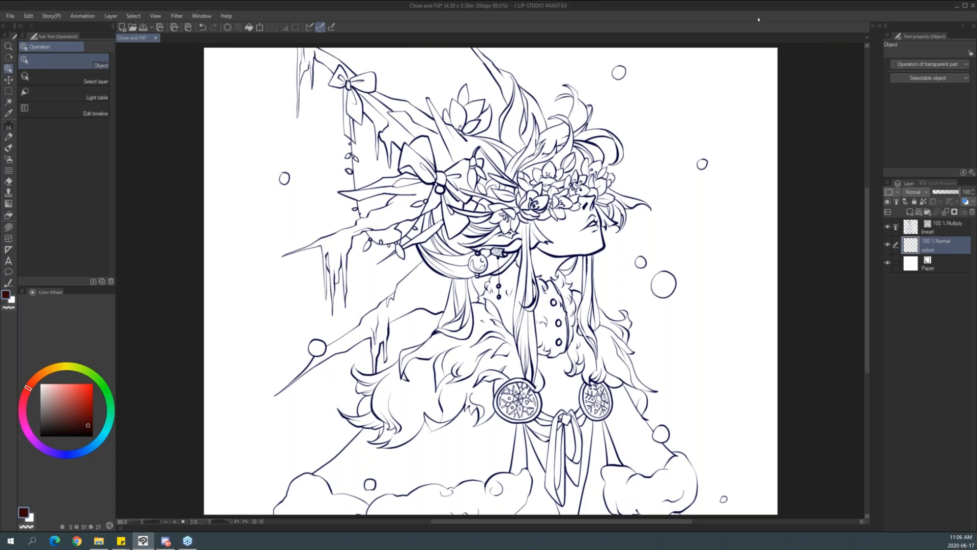
{"action": "key", "text": "ctrl+n"}
{"action": "left_click", "coordinate": [433, 158]}
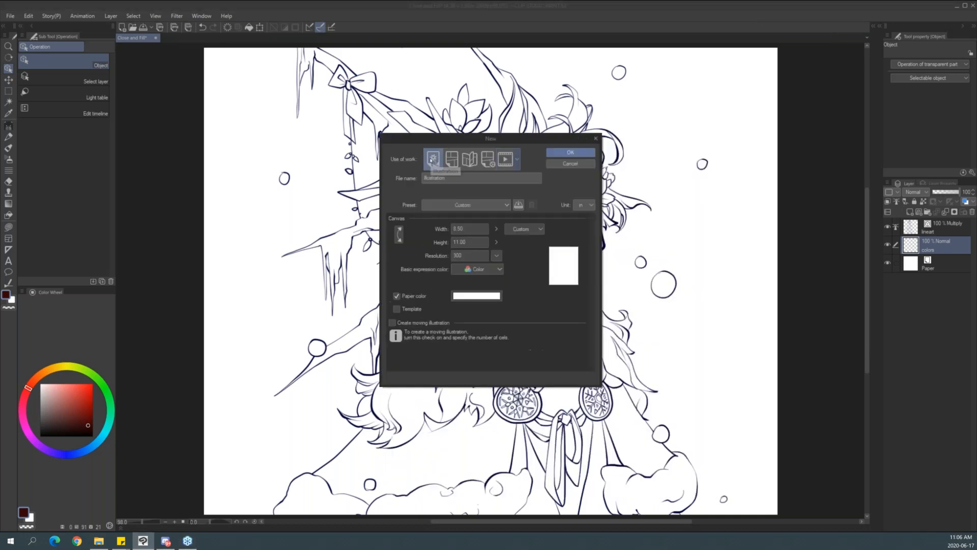
{"action": "left_click", "coordinate": [577, 152]}
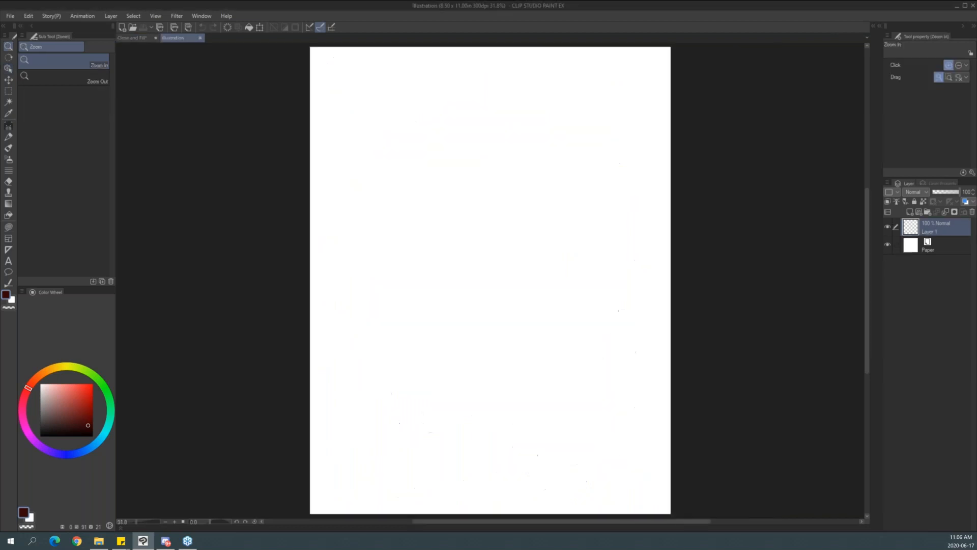
{"action": "left_click_drag", "start_coordinate": [568, 233], "coordinate": [666, 318]}
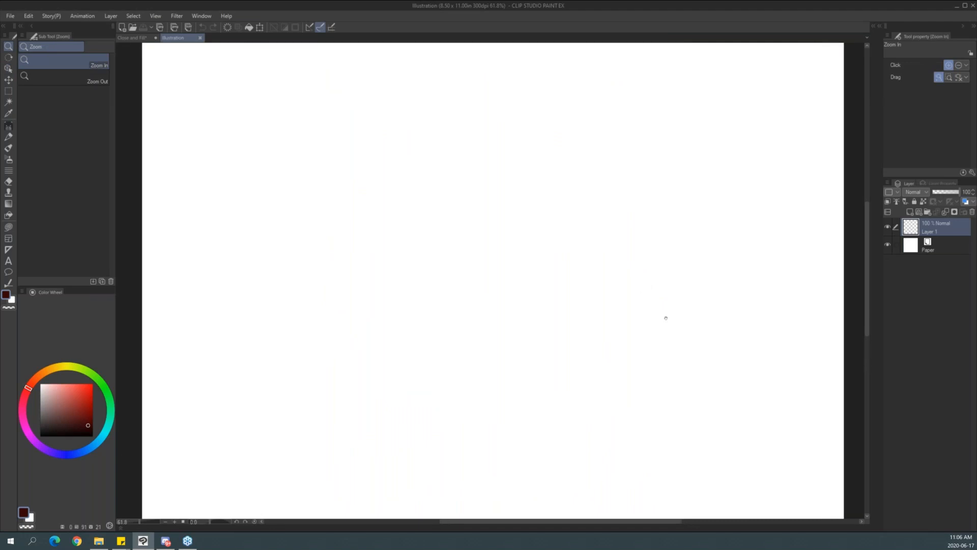
Activate the Oil paint flat brush and open its detailed settings beside the drawing area.
{"action": "key", "text": "p"}
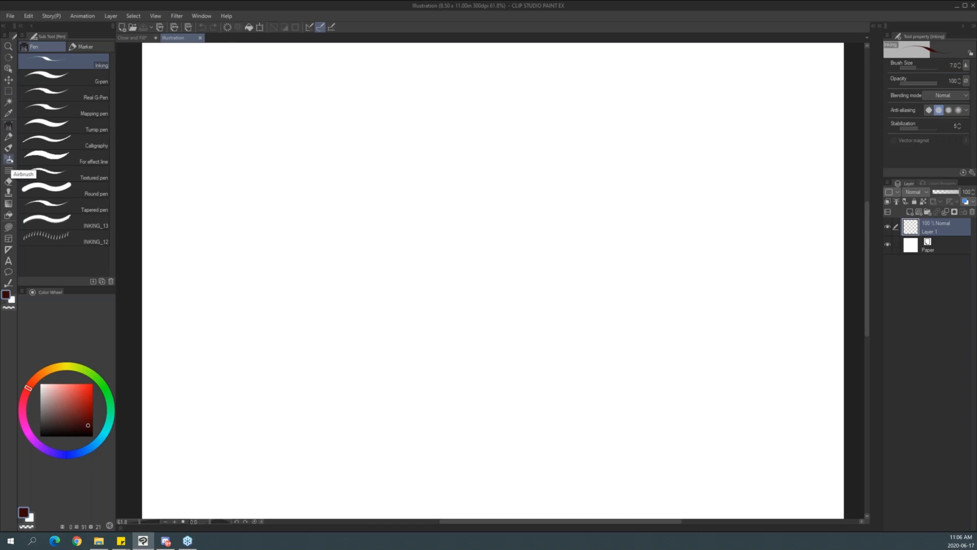
{"action": "key", "text": "b"}
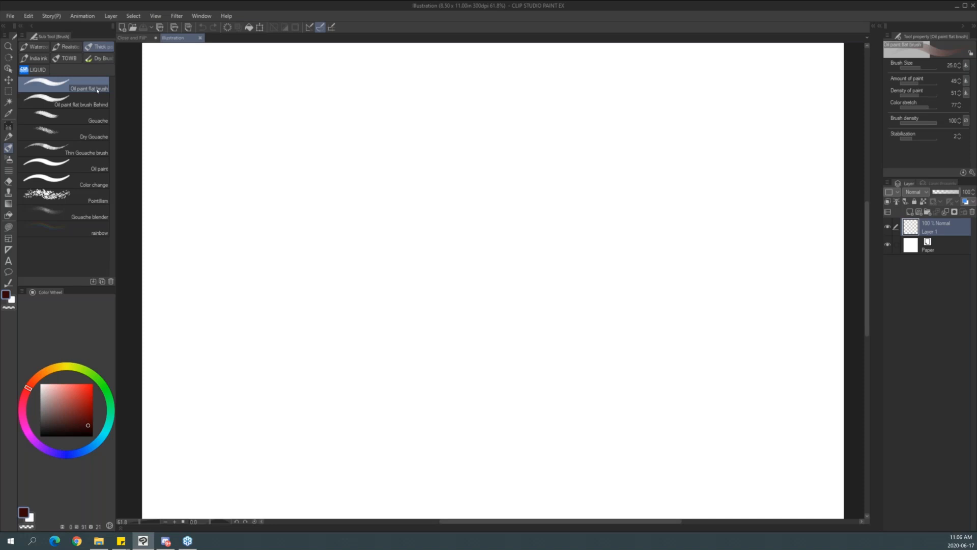
{"action": "left_click", "coordinate": [971, 172]}
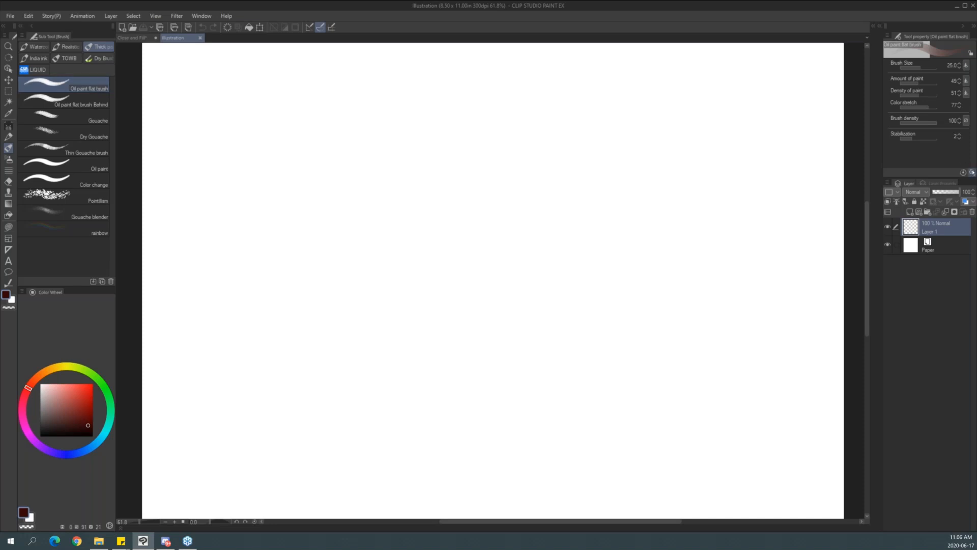
{"action": "left_click_drag", "start_coordinate": [834, 200], "coordinate": [714, 90]}
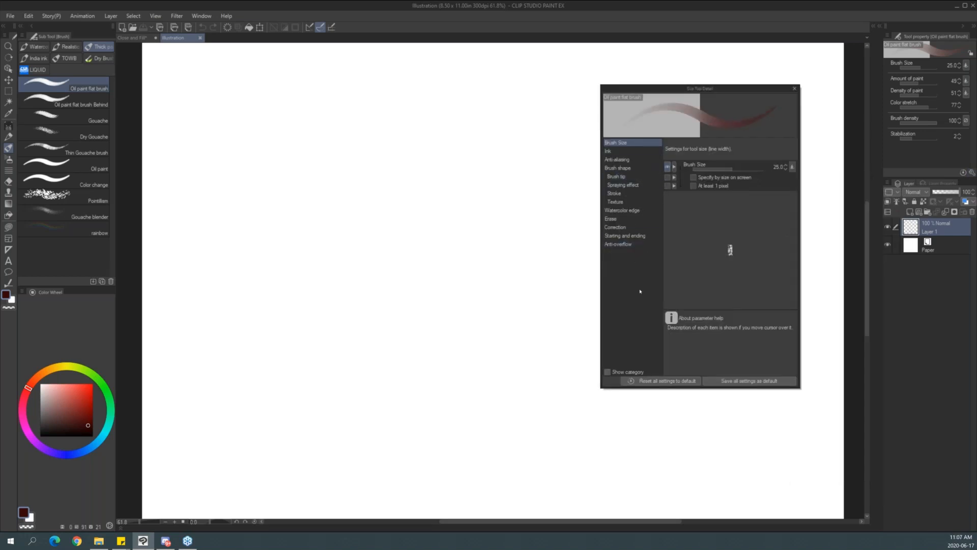
Review the Oil paint flat brush's detailed settings from Ink through Texture, and compare them with the Watercolor brush group.
{"action": "left_click", "coordinate": [626, 151]}
{"action": "left_click", "coordinate": [626, 160]}
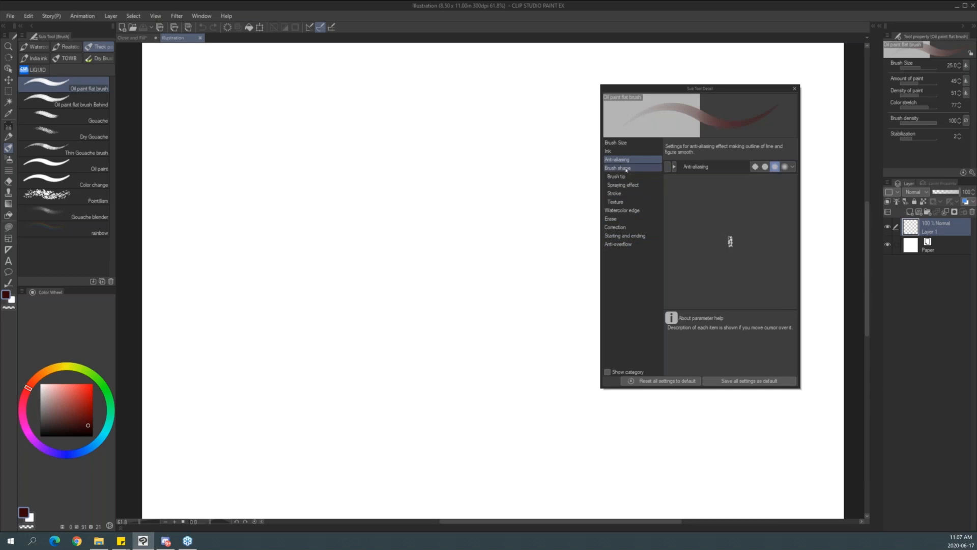
{"action": "left_click", "coordinate": [626, 169]}
{"action": "left_click", "coordinate": [622, 176]}
{"action": "left_click", "coordinate": [628, 185]}
{"action": "left_click", "coordinate": [631, 193]}
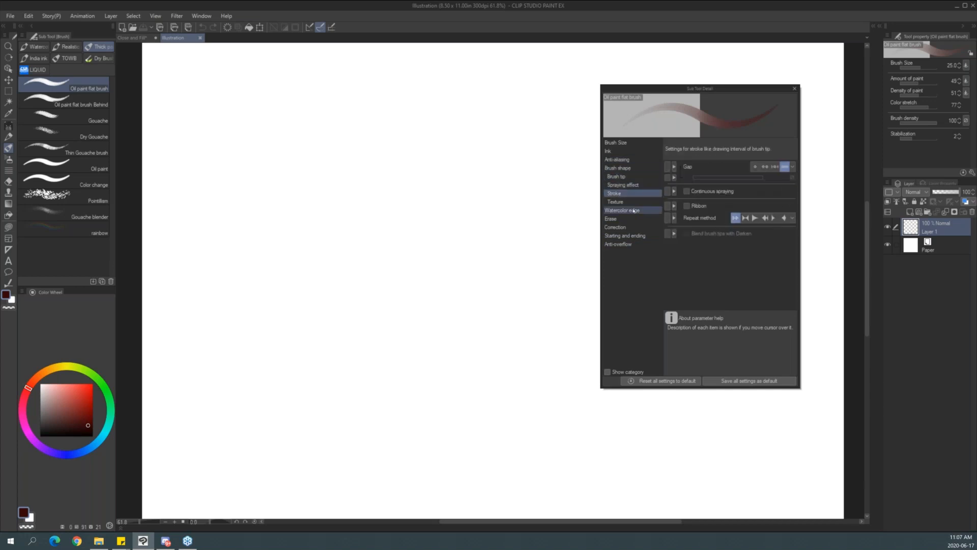
{"action": "left_click", "coordinate": [623, 201]}
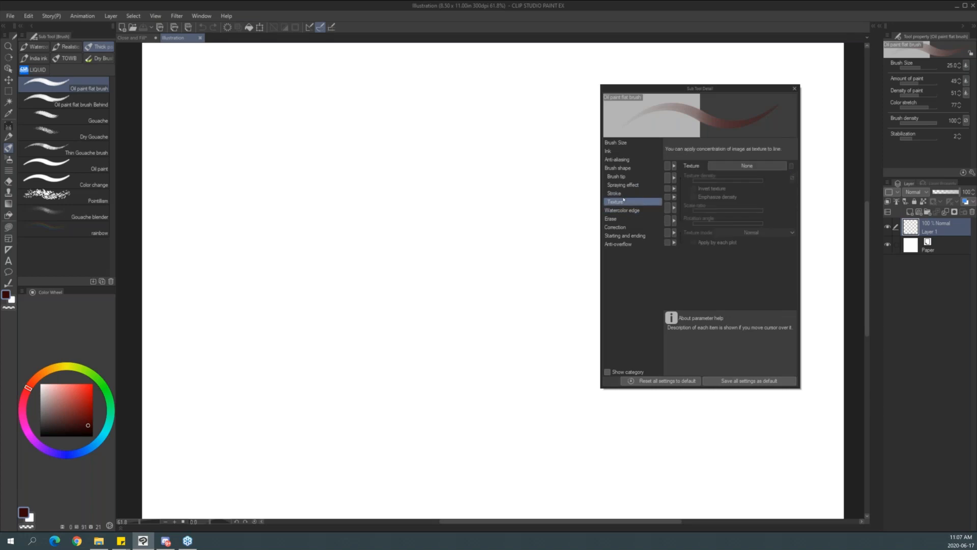
{"action": "left_click", "coordinate": [35, 46]}
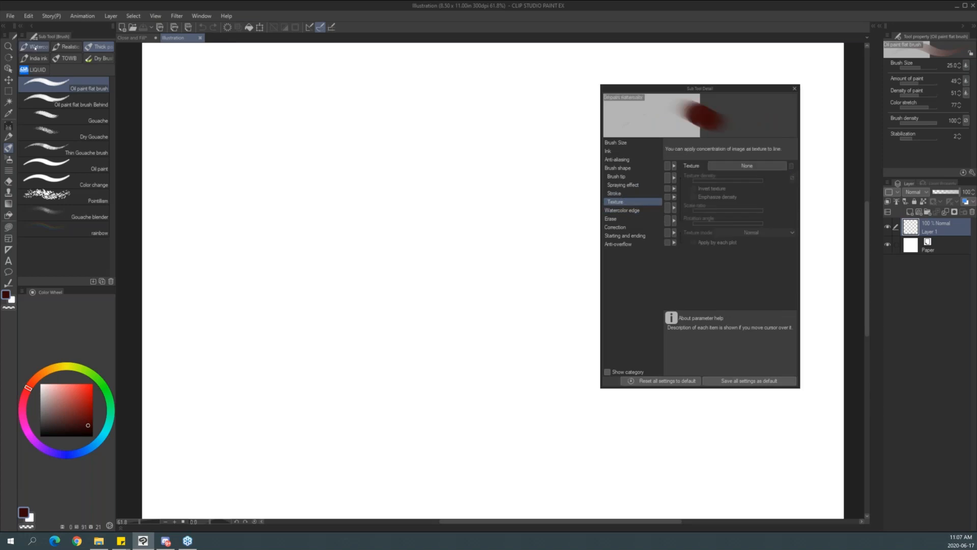
{"action": "left_click", "coordinate": [104, 49]}
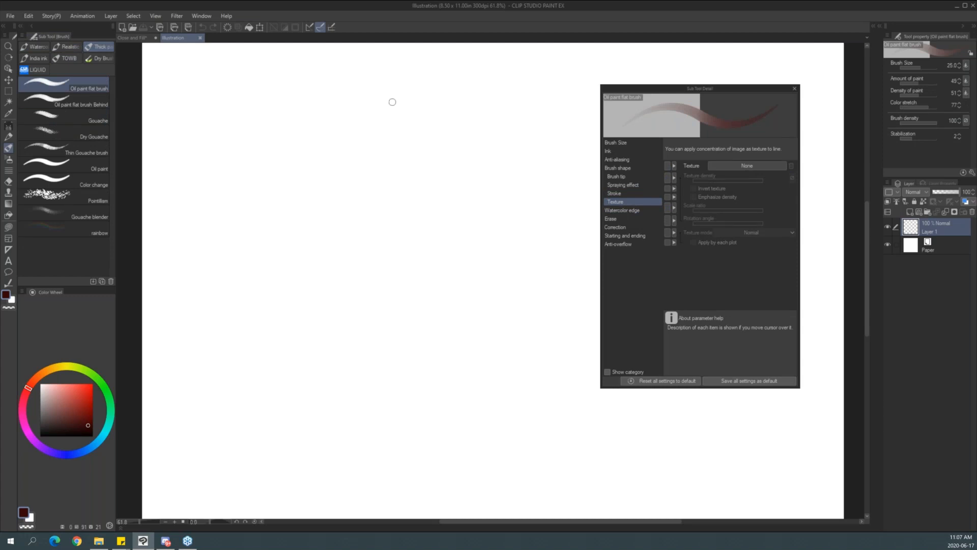
Enlarge the Oil paint flat brush to 150 and paint dark maroon diagonal strokes in the canvas's upper area.
{"action": "key", "text": "bracketright"}
{"action": "key", "text": "bracketright"}
{"action": "key", "text": "bracketright"}
{"action": "key", "text": "bracketright"}
{"action": "key", "text": "bracketright"}
{"action": "key", "text": "bracketright"}
{"action": "key", "text": "bracketright"}
{"action": "key", "text": "bracketright"}
{"action": "key", "text": "bracketright"}
{"action": "mouse_move", "coordinate": [377, 93]}
{"action": "left_mouse_down"}
{"action": "mouse_move", "coordinate": [247, 204]}
{"action": "mouse_move", "coordinate": [324, 142]}
{"action": "mouse_move", "coordinate": [266, 228]}
{"action": "mouse_move", "coordinate": [335, 175]}
{"action": "mouse_move", "coordinate": [295, 178]}
{"action": "mouse_move", "coordinate": [250, 218]}
{"action": "mouse_move", "coordinate": [317, 170]}
{"action": "mouse_move", "coordinate": [226, 265]}
{"action": "mouse_move", "coordinate": [354, 160]}
{"action": "mouse_move", "coordinate": [238, 280]}
{"action": "mouse_move", "coordinate": [367, 171]}
{"action": "mouse_move", "coordinate": [258, 280]}
{"action": "mouse_move", "coordinate": [321, 216]}
{"action": "mouse_move", "coordinate": [360, 193]}
{"action": "mouse_move", "coordinate": [315, 229]}
{"action": "mouse_move", "coordinate": [404, 158]}
{"action": "mouse_move", "coordinate": [380, 180]}
{"action": "mouse_move", "coordinate": [415, 131]}
{"action": "left_mouse_up"}
Choose a bright red and paint overlapping strokes across the dark maroon swatch to blend the colours.
{"action": "left_click", "coordinate": [89, 393]}
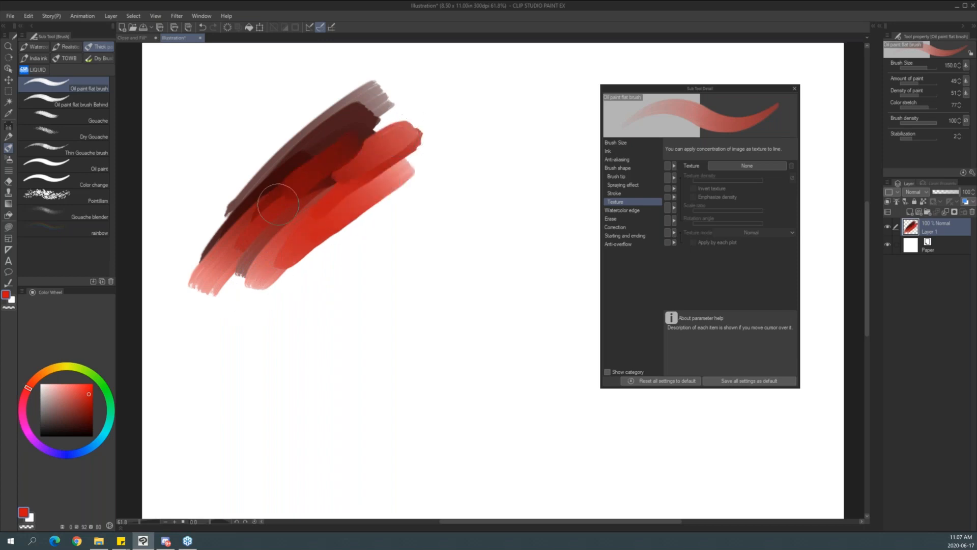
{"action": "mouse_move", "coordinate": [255, 173]}
{"action": "left_mouse_down"}
{"action": "mouse_move", "coordinate": [327, 120]}
{"action": "mouse_move", "coordinate": [270, 163]}
{"action": "mouse_move", "coordinate": [367, 109]}
{"action": "mouse_move", "coordinate": [318, 150]}
{"action": "left_mouse_up"}
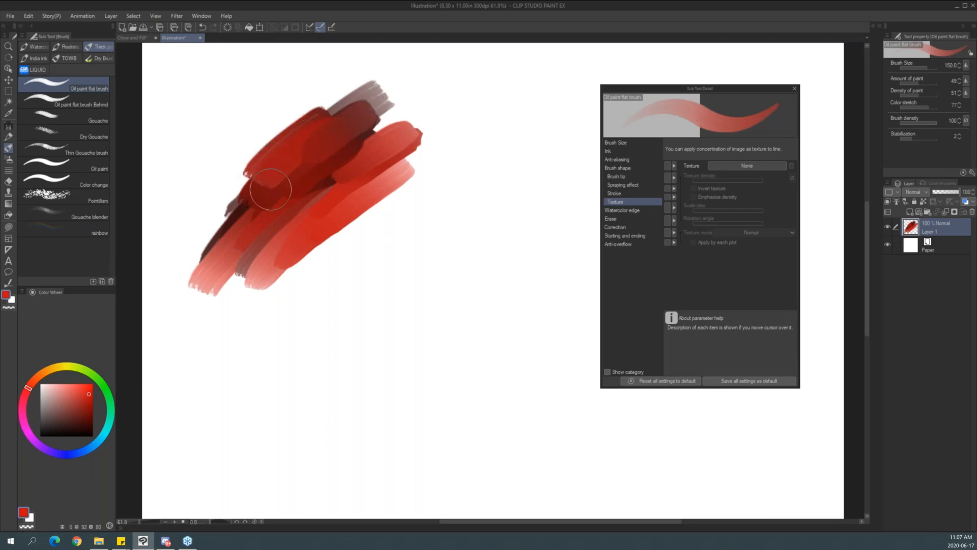
{"action": "left_click_drag", "start_coordinate": [393, 98], "coordinate": [325, 155]}
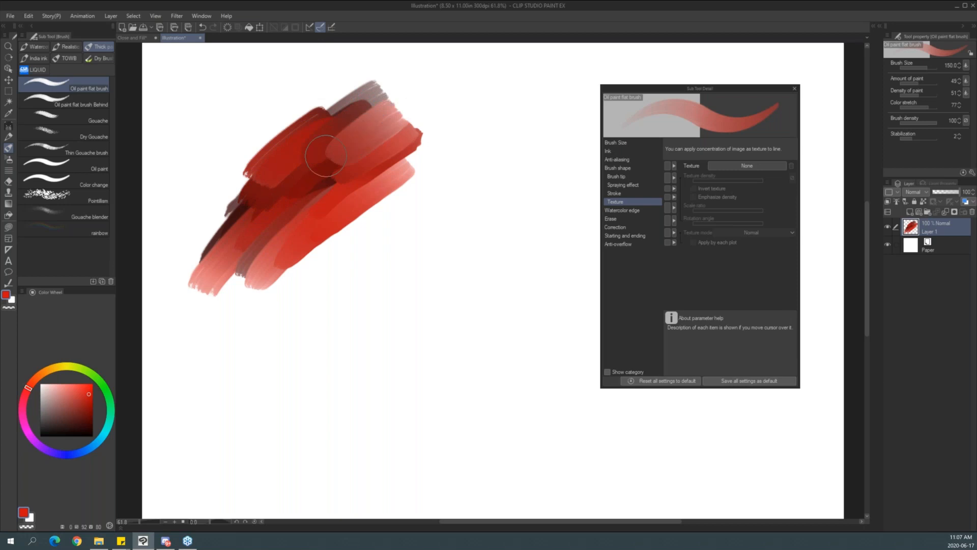
{"action": "mouse_move", "coordinate": [351, 161]}
{"action": "left_mouse_down"}
{"action": "mouse_move", "coordinate": [314, 181]}
{"action": "mouse_move", "coordinate": [314, 198]}
{"action": "left_mouse_up"}
Sample the dark maroon from the swatch and blend more strokes of it into the red paint.
{"action": "left_click", "coordinate": [240, 211], "text": "alt"}
{"action": "left_click_drag", "start_coordinate": [222, 225], "coordinate": [274, 200]}
{"action": "mouse_move", "coordinate": [333, 170]}
{"action": "left_mouse_down"}
{"action": "mouse_move", "coordinate": [249, 222]}
{"action": "mouse_move", "coordinate": [265, 217]}
{"action": "left_mouse_up"}
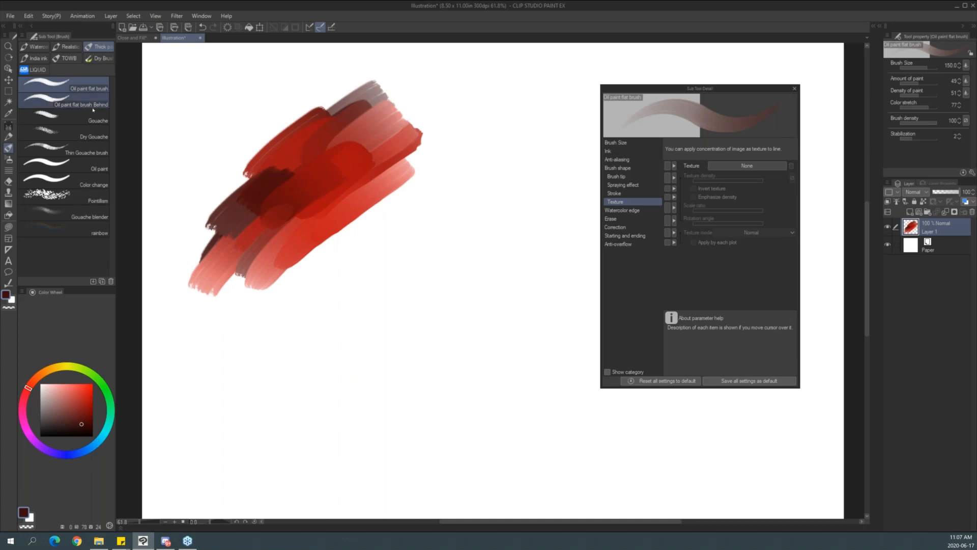
With the Gouache brush, paint a dark maroon stroke below the red swatch and overlap it with yellow-green strokes.
{"action": "left_click", "coordinate": [64, 116]}
{"action": "mouse_move", "coordinate": [272, 285]}
{"action": "left_mouse_down"}
{"action": "mouse_move", "coordinate": [282, 296]}
{"action": "mouse_move", "coordinate": [257, 318]}
{"action": "mouse_move", "coordinate": [357, 242]}
{"action": "mouse_move", "coordinate": [287, 285]}
{"action": "left_mouse_up"}
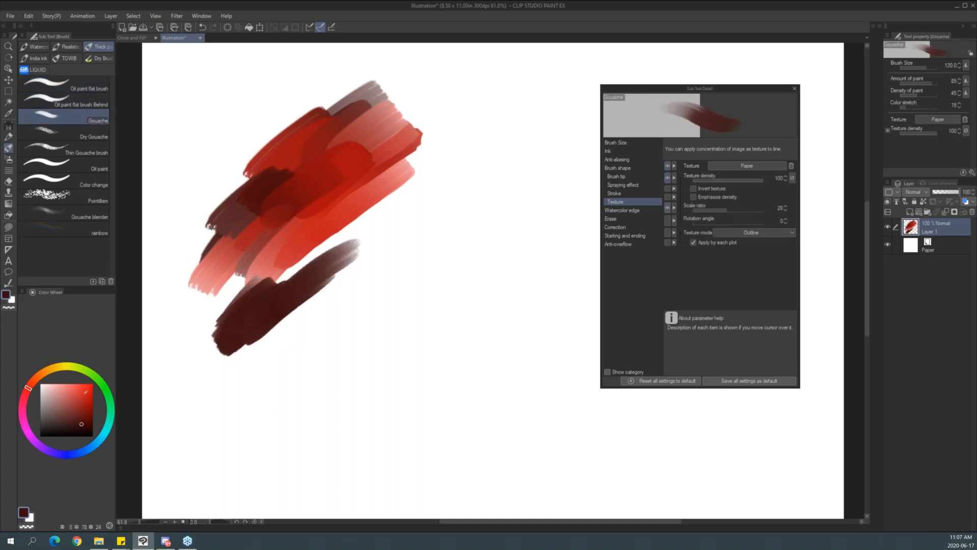
{"action": "left_click", "coordinate": [86, 392]}
{"action": "left_click", "coordinate": [72, 366]}
{"action": "mouse_move", "coordinate": [397, 221]}
{"action": "left_mouse_down"}
{"action": "mouse_move", "coordinate": [275, 321]}
{"action": "mouse_move", "coordinate": [295, 285]}
{"action": "mouse_move", "coordinate": [270, 326]}
{"action": "mouse_move", "coordinate": [249, 365]}
{"action": "mouse_move", "coordinate": [305, 313]}
{"action": "mouse_move", "coordinate": [285, 404]}
{"action": "left_mouse_up"}
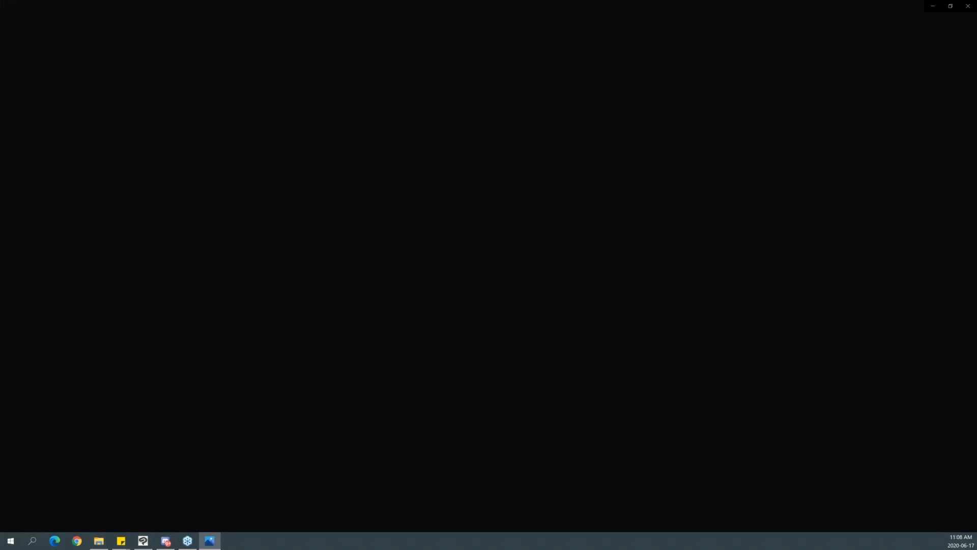
Examine the brushwork of 7Sins Final.jpg up close around the chained figure, and close the image viewer.
{"action": "scroll", "coordinate": [627, 315], "scroll_direction": "up", "scroll_amount": 4}
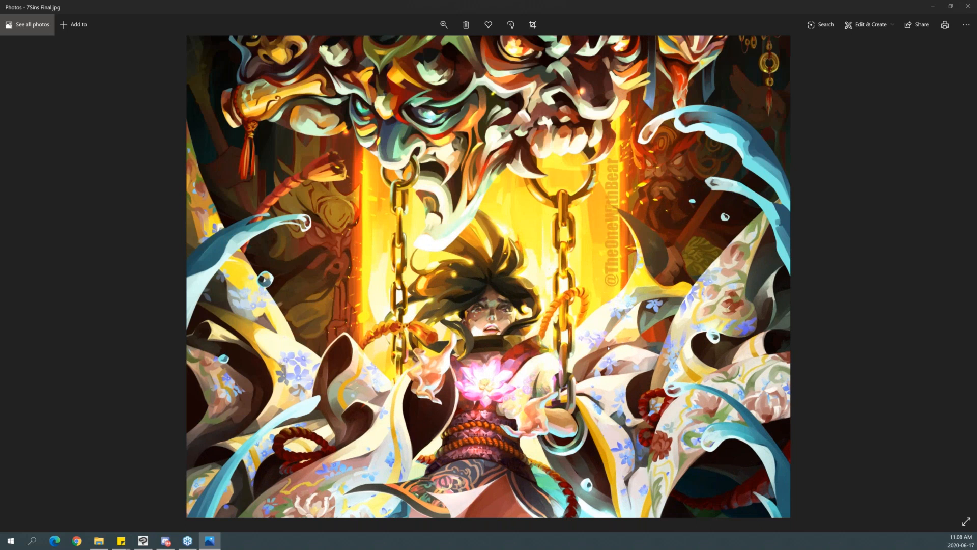
{"action": "left_click", "coordinate": [967, 8]}
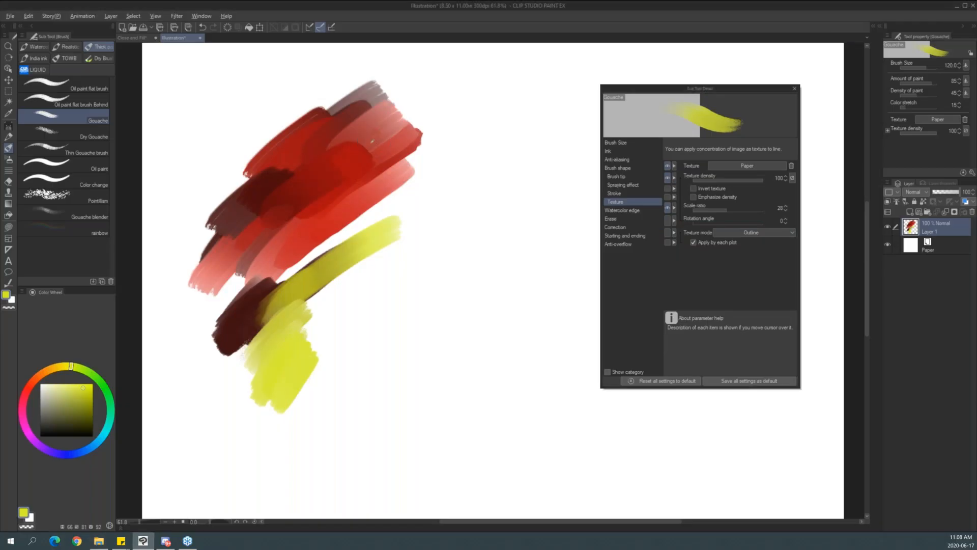
Sample the red from the swatch and paint overlapping strokes beside it with the Round watercolor brush.
{"action": "left_click", "coordinate": [377, 148], "text": "alt"}
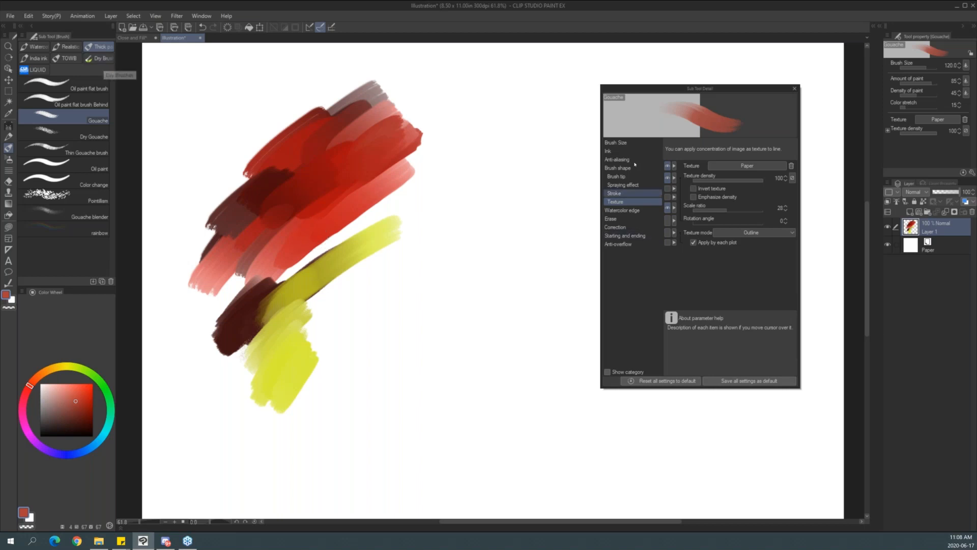
{"action": "left_click", "coordinate": [71, 47]}
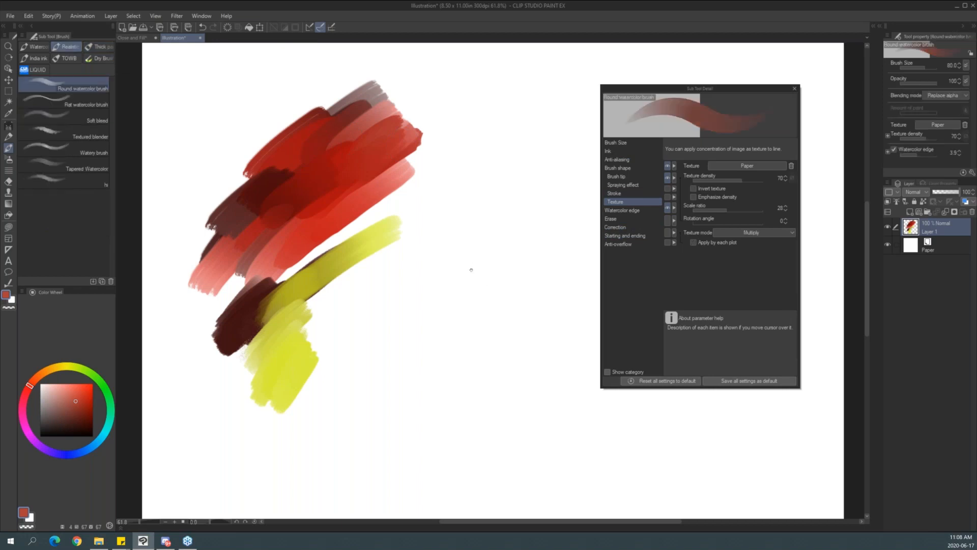
{"action": "left_click_drag", "start_coordinate": [471, 268], "coordinate": [375, 279]}
{"action": "mouse_move", "coordinate": [437, 106]}
{"action": "left_mouse_down"}
{"action": "mouse_move", "coordinate": [375, 235]}
{"action": "mouse_move", "coordinate": [408, 244]}
{"action": "mouse_move", "coordinate": [389, 307]}
{"action": "mouse_move", "coordinate": [407, 326]}
{"action": "mouse_move", "coordinate": [381, 359]}
{"action": "left_mouse_up"}
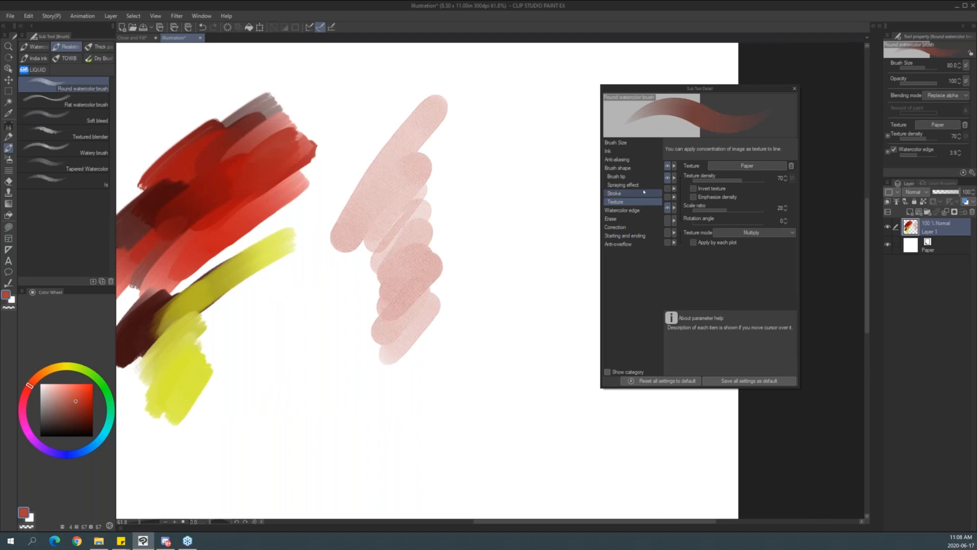
{"action": "left_click_drag", "start_coordinate": [447, 189], "coordinate": [403, 224]}
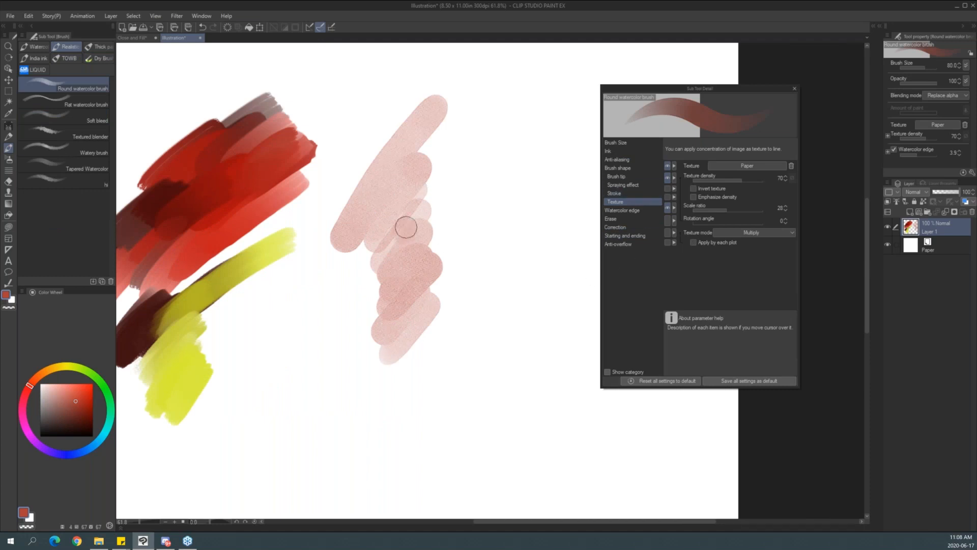
Choose a bright yellow and paint overlapping watercolor strokes over the edge of the pink strokes.
{"action": "left_click", "coordinate": [77, 394]}
{"action": "mouse_move", "coordinate": [84, 390]}
{"action": "left_mouse_down"}
{"action": "mouse_move", "coordinate": [86, 369]}
{"action": "mouse_move", "coordinate": [69, 365]}
{"action": "left_mouse_up"}
{"action": "mouse_move", "coordinate": [428, 220]}
{"action": "left_mouse_down"}
{"action": "mouse_move", "coordinate": [475, 188]}
{"action": "mouse_move", "coordinate": [432, 255]}
{"action": "mouse_move", "coordinate": [445, 261]}
{"action": "mouse_move", "coordinate": [393, 395]}
{"action": "left_mouse_up"}
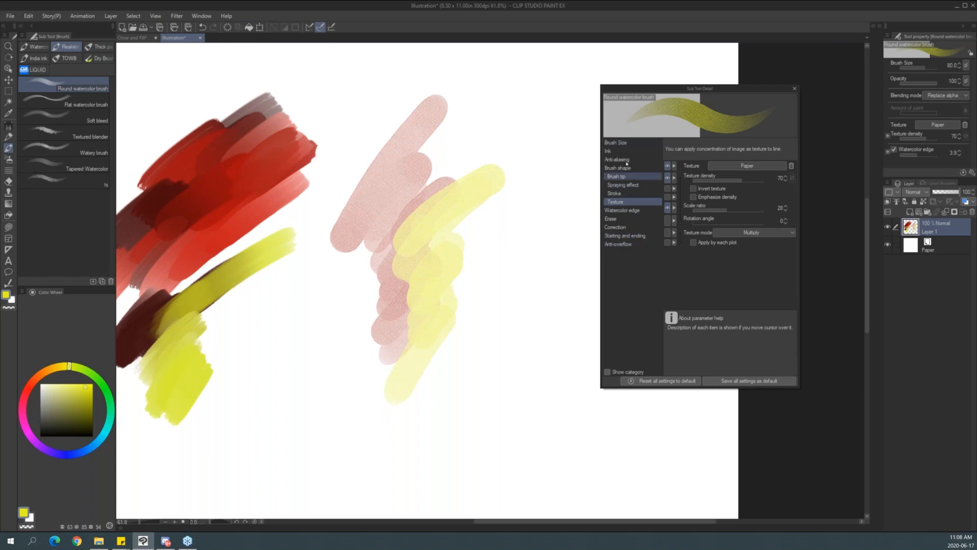
Look through the Round watercolor brush's Brush Size, Ink, Anti-aliasing, Brush shape and Brush tip settings.
{"action": "left_click", "coordinate": [624, 142]}
{"action": "left_click", "coordinate": [630, 152]}
{"action": "left_click", "coordinate": [632, 160]}
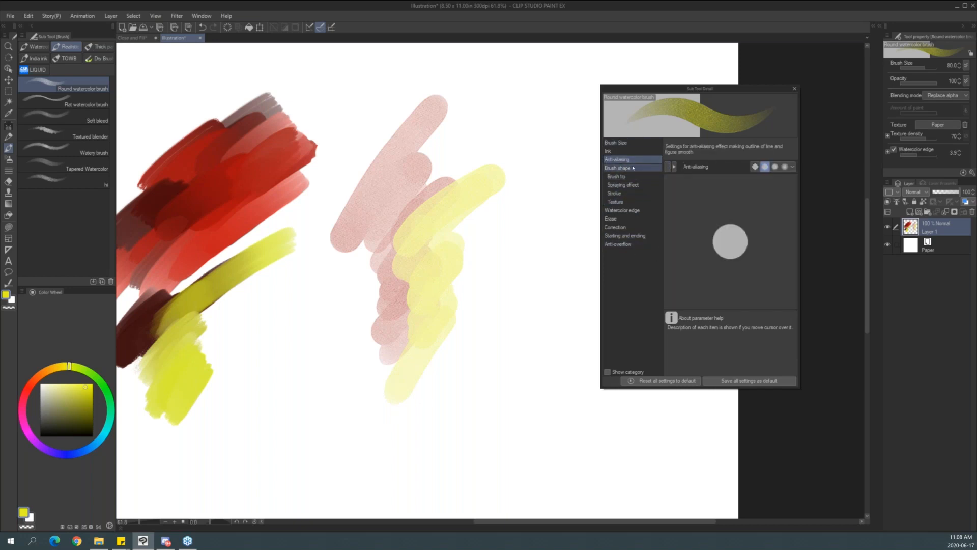
{"action": "left_click", "coordinate": [634, 168]}
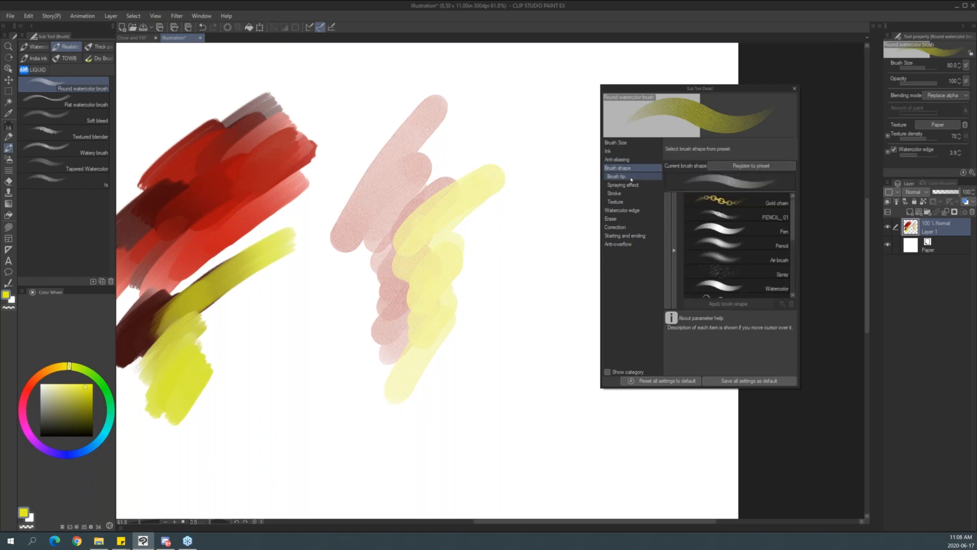
{"action": "left_click", "coordinate": [638, 177]}
{"action": "left_click", "coordinate": [631, 168]}
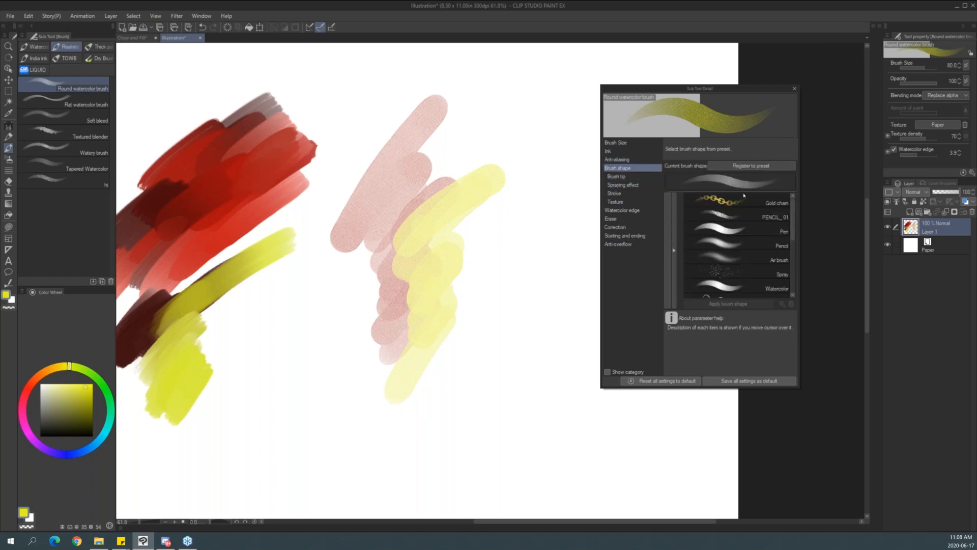
Soften the pink and yellow overlap with the Textured blender, and paint a yellow swatch beside it with the Smooth watercolor brush.
{"action": "left_click", "coordinate": [97, 136]}
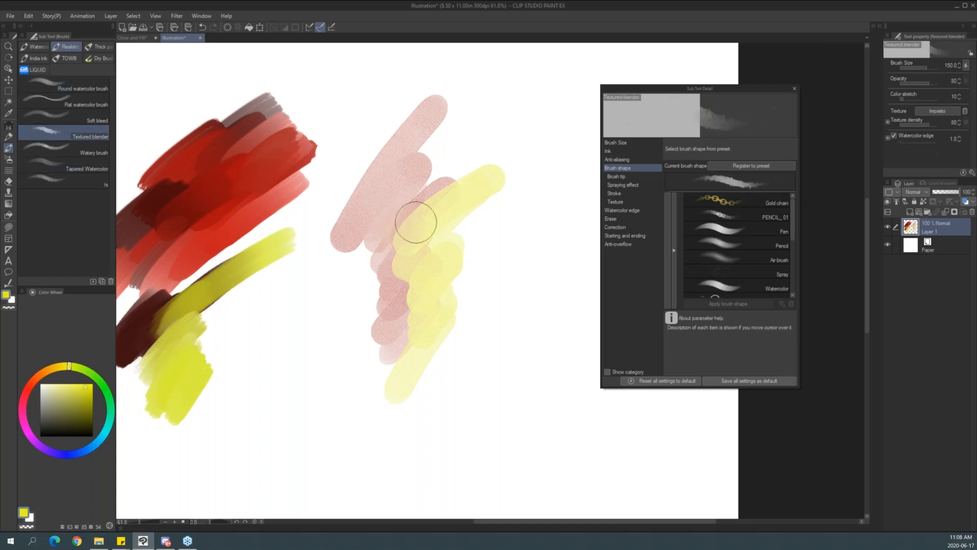
{"action": "mouse_move", "coordinate": [395, 263]}
{"action": "left_mouse_down"}
{"action": "mouse_move", "coordinate": [404, 241]}
{"action": "mouse_move", "coordinate": [395, 257]}
{"action": "mouse_move", "coordinate": [408, 292]}
{"action": "mouse_move", "coordinate": [395, 317]}
{"action": "left_mouse_up"}
{"action": "left_click", "coordinate": [35, 46]}
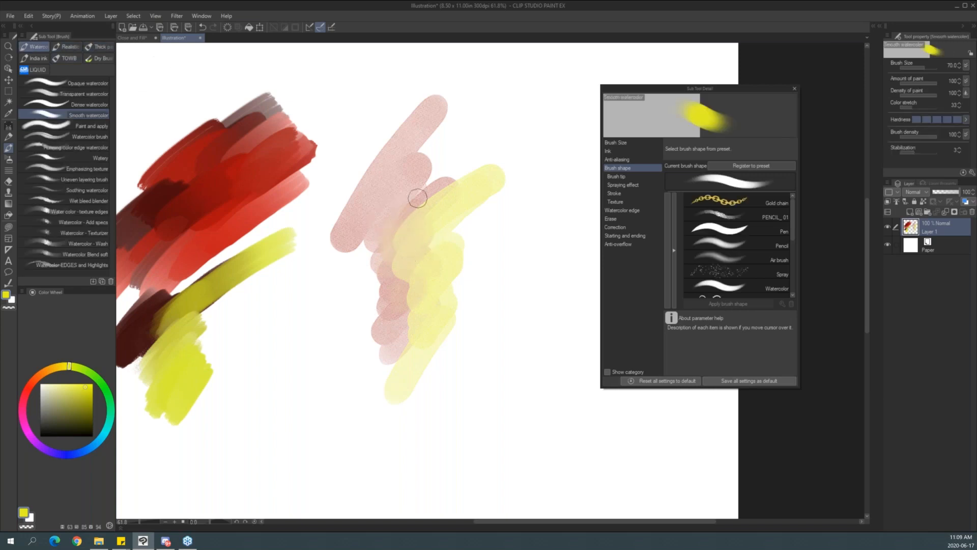
{"action": "left_click_drag", "start_coordinate": [446, 265], "coordinate": [351, 260]}
{"action": "mouse_move", "coordinate": [491, 118]}
{"action": "left_mouse_down"}
{"action": "mouse_move", "coordinate": [497, 125]}
{"action": "mouse_move", "coordinate": [455, 170]}
{"action": "mouse_move", "coordinate": [460, 207]}
{"action": "mouse_move", "coordinate": [479, 222]}
{"action": "left_mouse_up"}
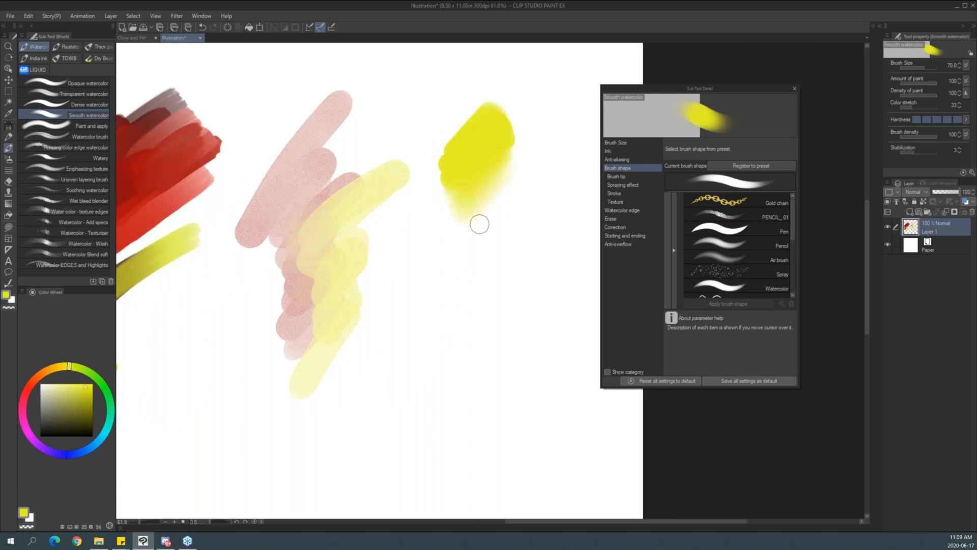
Paint dark green over the yellow swatch's edges and blend the transition with sampled yellow-green mid-tones.
{"action": "left_click", "coordinate": [101, 382]}
{"action": "left_click", "coordinate": [93, 407]}
{"action": "mouse_move", "coordinate": [509, 215]}
{"action": "left_mouse_down"}
{"action": "mouse_move", "coordinate": [492, 231]}
{"action": "mouse_move", "coordinate": [521, 203]}
{"action": "mouse_move", "coordinate": [465, 234]}
{"action": "mouse_move", "coordinate": [502, 190]}
{"action": "mouse_move", "coordinate": [485, 195]}
{"action": "mouse_move", "coordinate": [464, 176]}
{"action": "mouse_move", "coordinate": [461, 196]}
{"action": "mouse_move", "coordinate": [472, 193]}
{"action": "mouse_move", "coordinate": [453, 188]}
{"action": "mouse_move", "coordinate": [446, 247]}
{"action": "left_mouse_up"}
{"action": "mouse_move", "coordinate": [504, 173]}
{"action": "left_mouse_down"}
{"action": "mouse_move", "coordinate": [491, 168]}
{"action": "mouse_move", "coordinate": [474, 217]}
{"action": "left_mouse_up"}
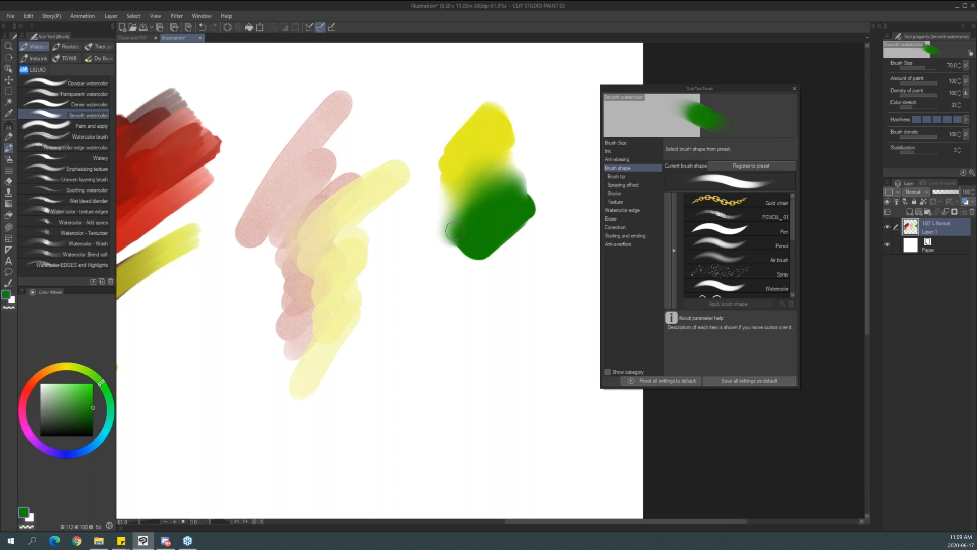
{"action": "mouse_move", "coordinate": [515, 151]}
{"action": "left_mouse_down"}
{"action": "mouse_move", "coordinate": [524, 153]}
{"action": "mouse_move", "coordinate": [521, 180]}
{"action": "mouse_move", "coordinate": [491, 149]}
{"action": "left_mouse_up"}
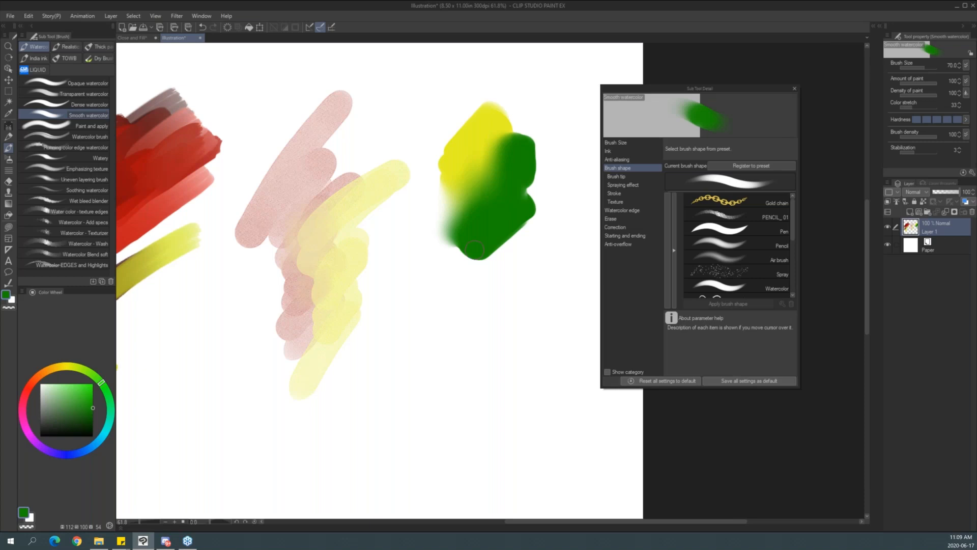
{"action": "left_click", "coordinate": [486, 160], "text": "alt"}
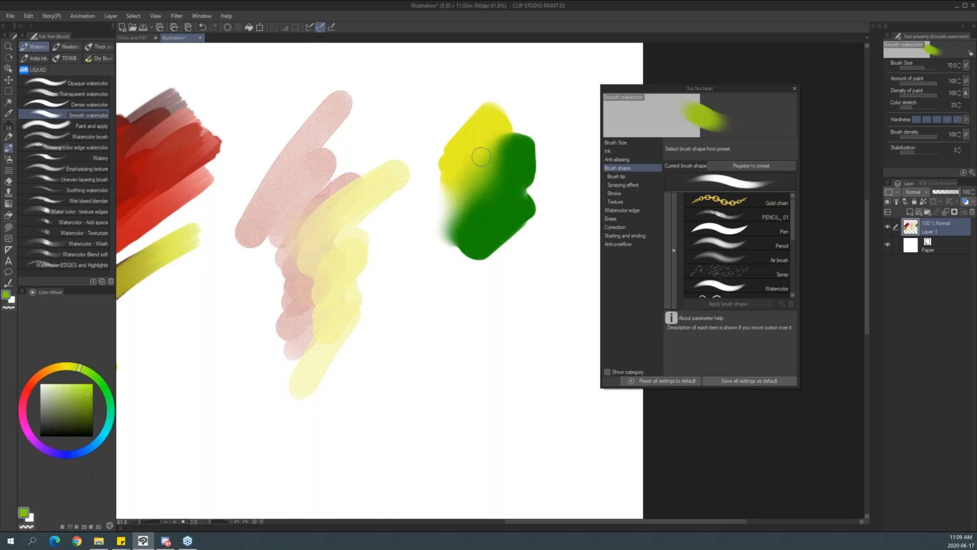
{"action": "left_click", "coordinate": [502, 159], "text": "alt"}
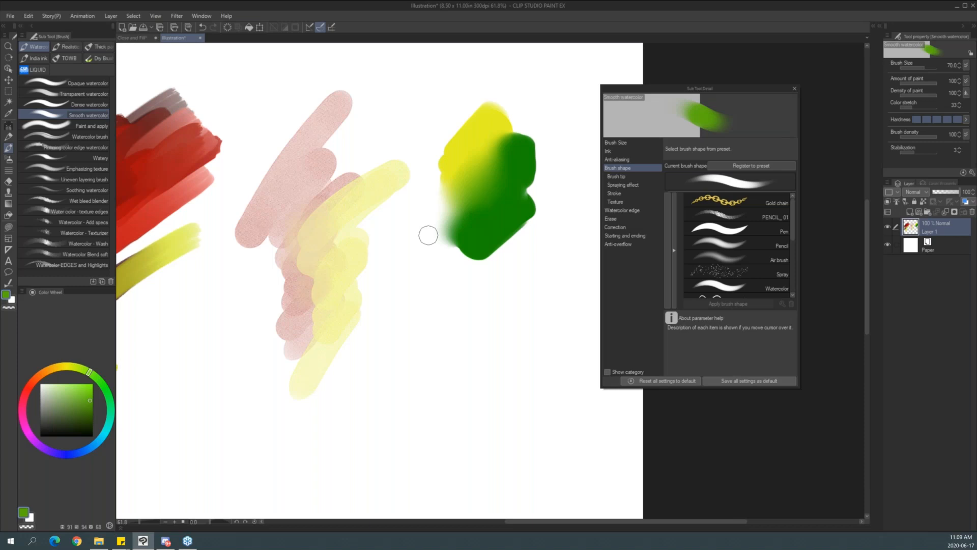
Choose a light orange-red and paint a blob overlapping the yellow and green swatch.
{"action": "left_click", "coordinate": [33, 383]}
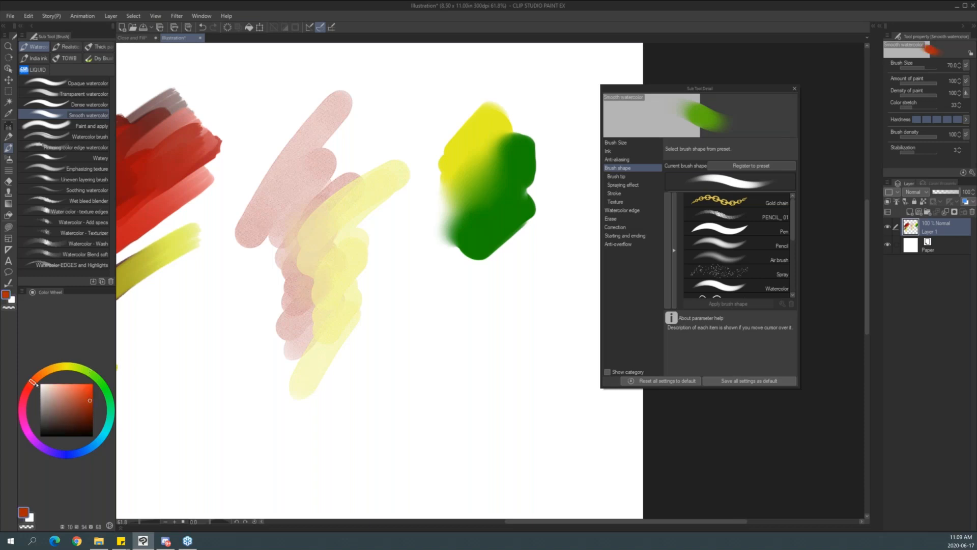
{"action": "left_click", "coordinate": [77, 387]}
{"action": "mouse_move", "coordinate": [413, 199]}
{"action": "left_mouse_down"}
{"action": "mouse_move", "coordinate": [423, 217]}
{"action": "mouse_move", "coordinate": [450, 178]}
{"action": "mouse_move", "coordinate": [471, 185]}
{"action": "left_mouse_up"}
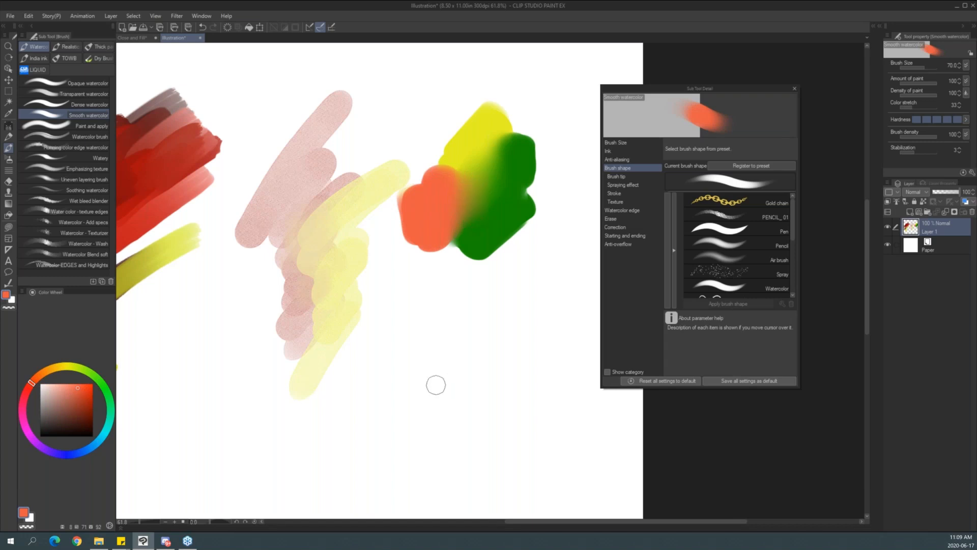
Show the Smooth watercolor brush's Ink settings, closing and reopening the Sub Tool Detail palette.
{"action": "mouse_move", "coordinate": [434, 307]}
{"action": "left_mouse_down"}
{"action": "mouse_move", "coordinate": [498, 307]}
{"action": "mouse_move", "coordinate": [536, 436]}
{"action": "left_mouse_up"}
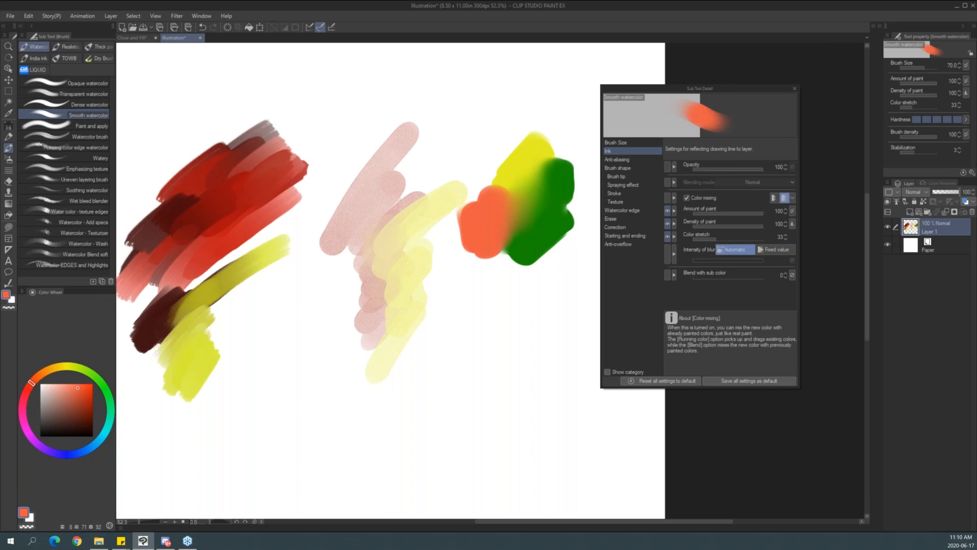
{"action": "left_click", "coordinate": [793, 88]}
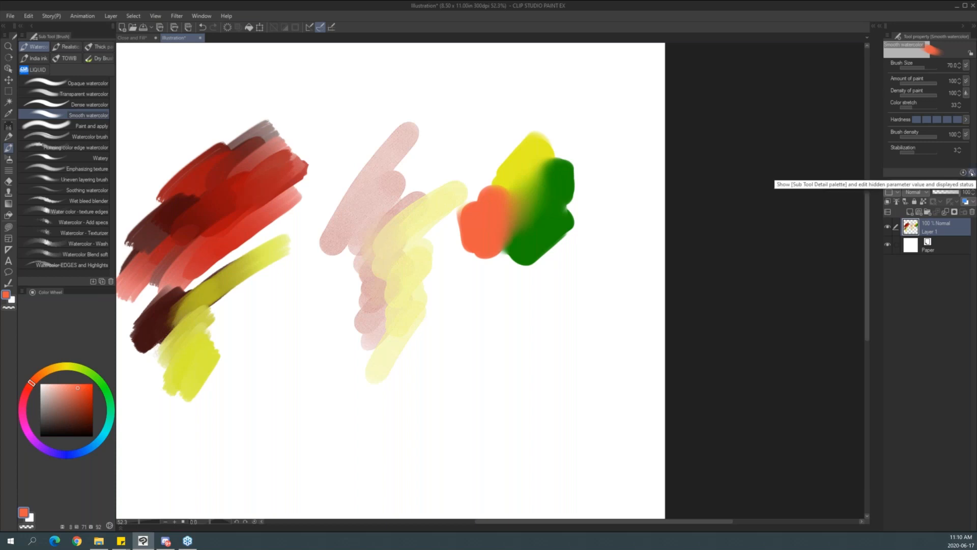
{"action": "left_click", "coordinate": [970, 173]}
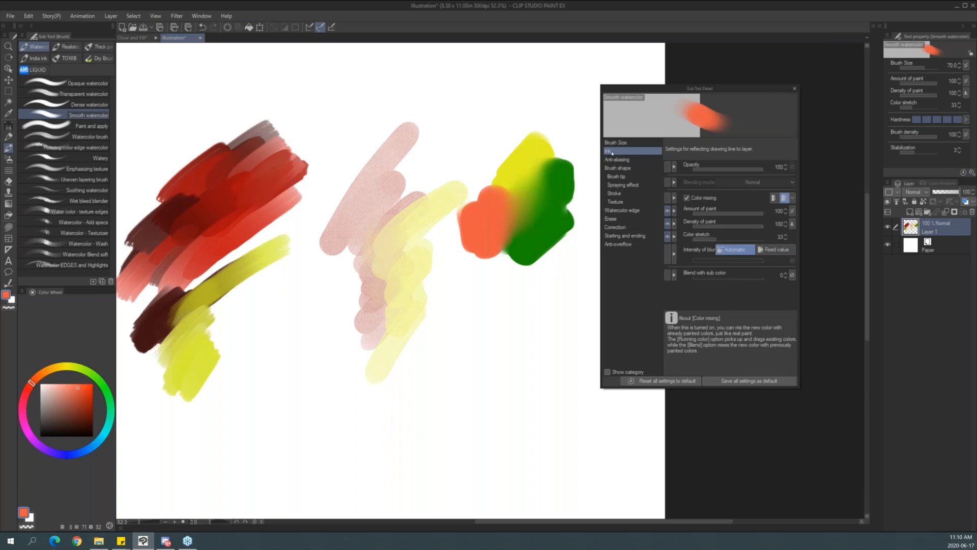
Turn off Color mixing and paint overlapping strokes below the swatch in orange-red, sampled green and sampled yellow.
{"action": "left_click", "coordinate": [686, 198]}
{"action": "mouse_move", "coordinate": [508, 290]}
{"action": "left_mouse_down"}
{"action": "mouse_move", "coordinate": [488, 321]}
{"action": "mouse_move", "coordinate": [515, 305]}
{"action": "mouse_move", "coordinate": [526, 316]}
{"action": "mouse_move", "coordinate": [495, 373]}
{"action": "left_mouse_up"}
{"action": "left_click", "coordinate": [542, 233], "text": "alt"}
{"action": "mouse_move", "coordinate": [566, 330]}
{"action": "left_mouse_down"}
{"action": "mouse_move", "coordinate": [503, 401]}
{"action": "mouse_move", "coordinate": [480, 387]}
{"action": "left_mouse_up"}
{"action": "left_click", "coordinate": [527, 164], "text": "alt"}
{"action": "mouse_move", "coordinate": [535, 310]}
{"action": "left_mouse_down"}
{"action": "mouse_move", "coordinate": [471, 409]}
{"action": "mouse_move", "coordinate": [520, 382]}
{"action": "mouse_move", "coordinate": [523, 401]}
{"action": "mouse_move", "coordinate": [542, 366]}
{"action": "mouse_move", "coordinate": [493, 457]}
{"action": "left_mouse_up"}
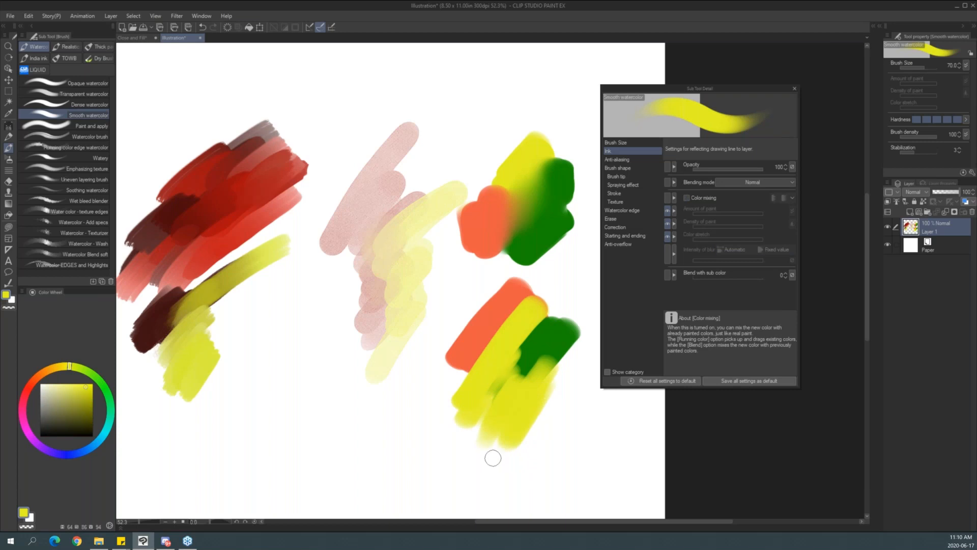
Turn Color mixing back on and blend yellow strokes into the orange-red stroke.
{"action": "left_click", "coordinate": [686, 197]}
{"action": "mouse_move", "coordinate": [474, 323]}
{"action": "left_mouse_down"}
{"action": "mouse_move", "coordinate": [475, 362]}
{"action": "mouse_move", "coordinate": [491, 331]}
{"action": "mouse_move", "coordinate": [484, 350]}
{"action": "mouse_move", "coordinate": [443, 369]}
{"action": "mouse_move", "coordinate": [452, 324]}
{"action": "mouse_move", "coordinate": [478, 328]}
{"action": "left_mouse_up"}
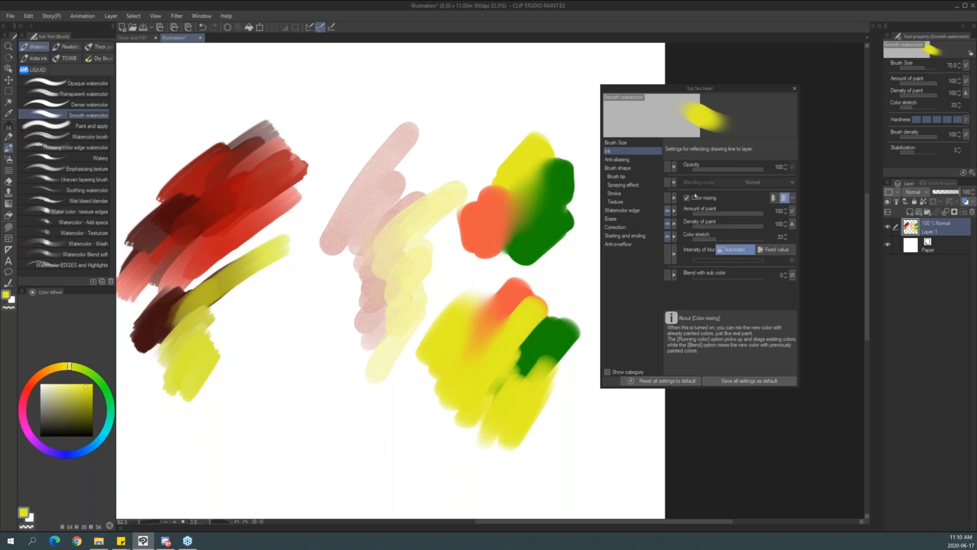
Close the brush's detail settings and clear all the test strokes from Layer 1, leaving nothing selected.
{"action": "left_click", "coordinate": [795, 88]}
{"action": "mouse_move", "coordinate": [583, 386]}
{"action": "left_mouse_down"}
{"action": "mouse_move", "coordinate": [718, 381]}
{"action": "mouse_move", "coordinate": [701, 383]}
{"action": "left_mouse_up"}
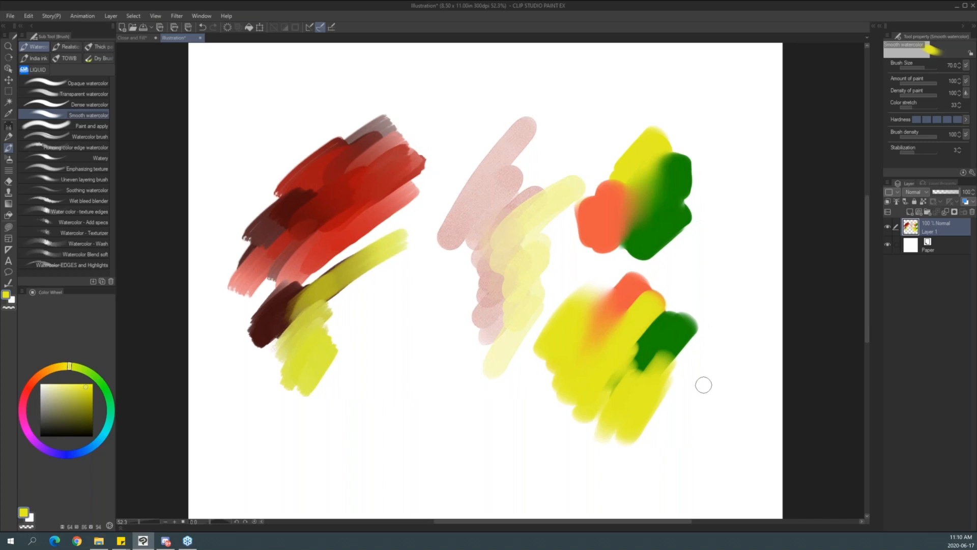
{"action": "key", "text": "ctrl+a"}
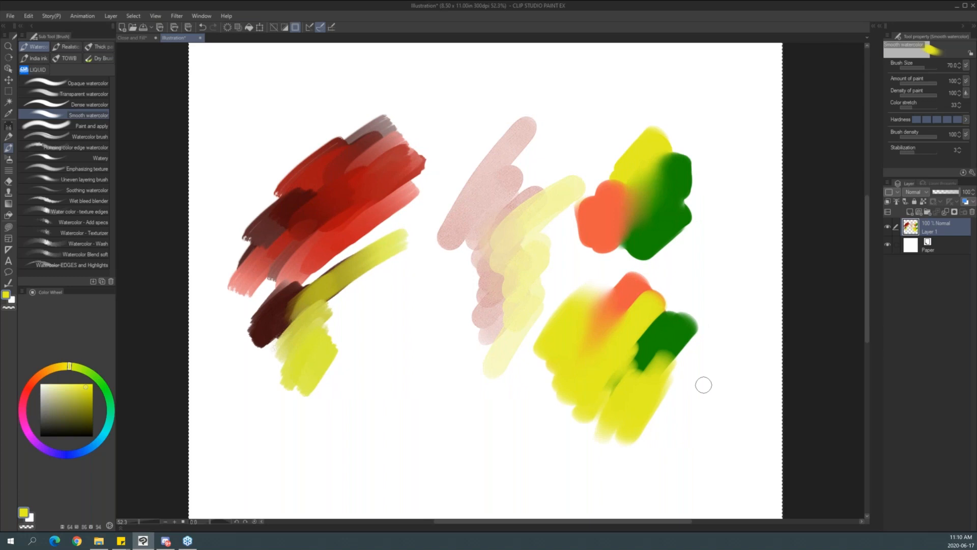
{"action": "key", "text": "Delete"}
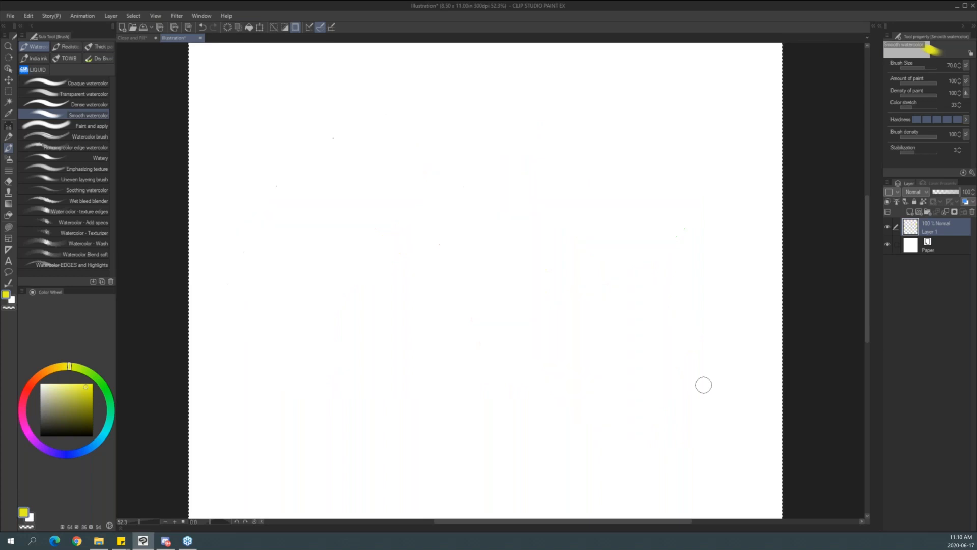
{"action": "key", "text": "ctrl+d"}
Switch to the Close and Fill document and fit the whole line art in view.
{"action": "left_click", "coordinate": [133, 38]}
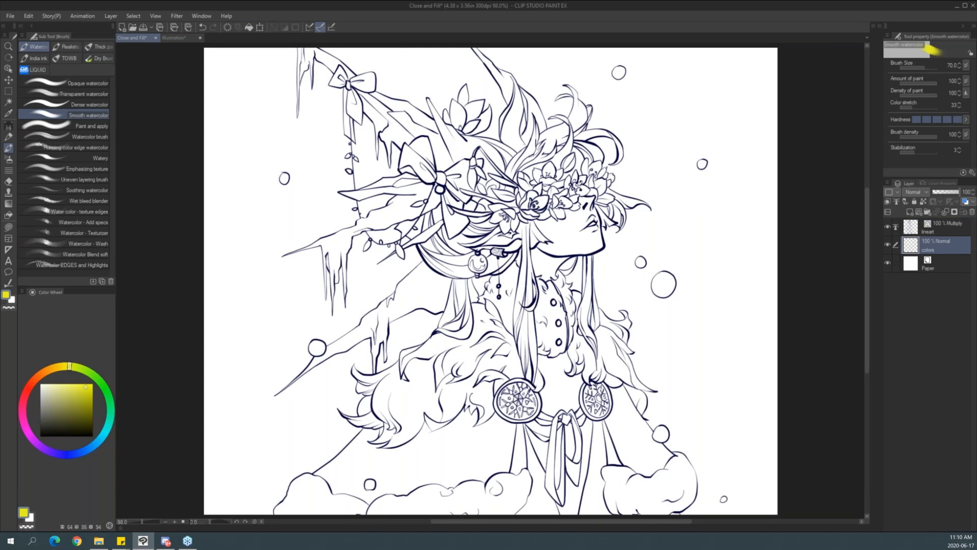
{"action": "key", "text": "alt+Tab"}
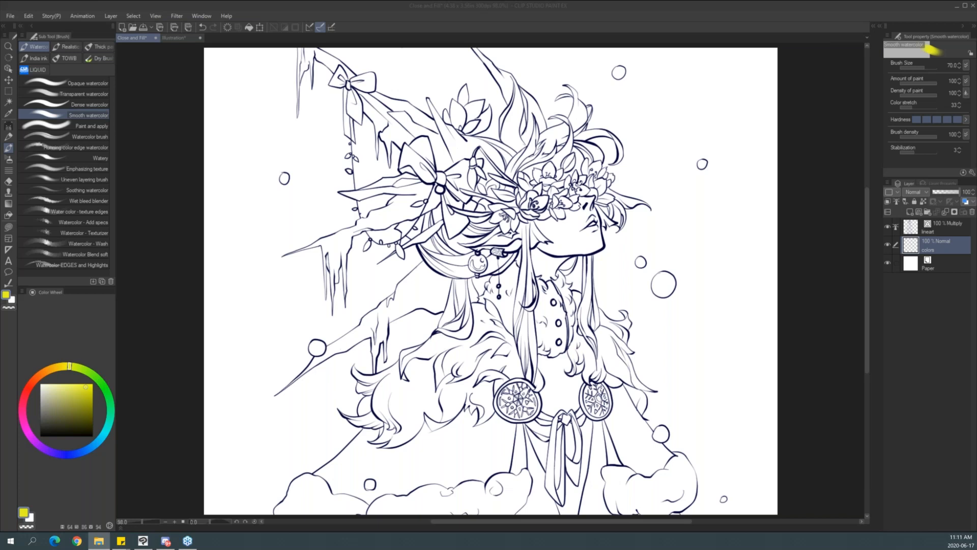
{"action": "left_click", "coordinate": [710, 8]}
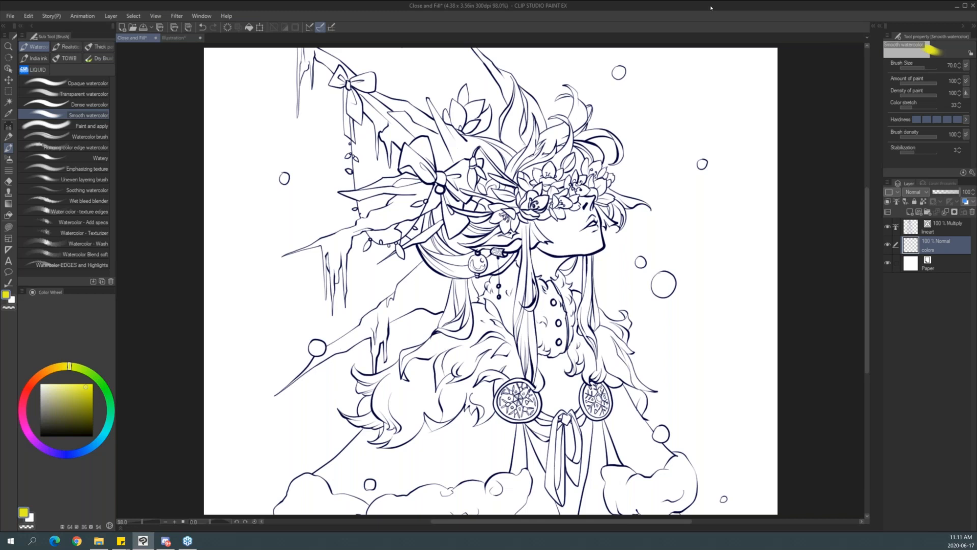
{"action": "key", "text": "ctrl+space"}
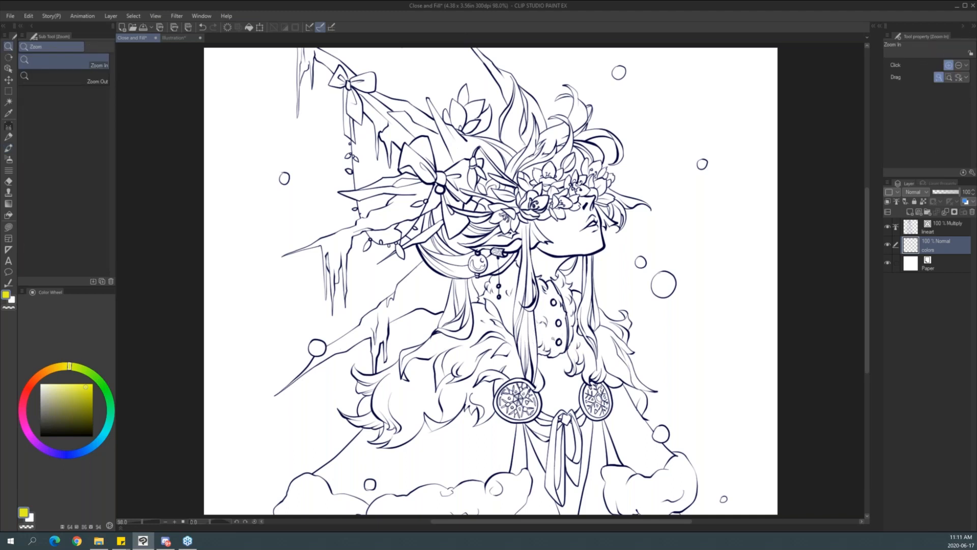
{"action": "scroll", "coordinate": [552, 338], "scroll_direction": "down", "scroll_amount": 2}
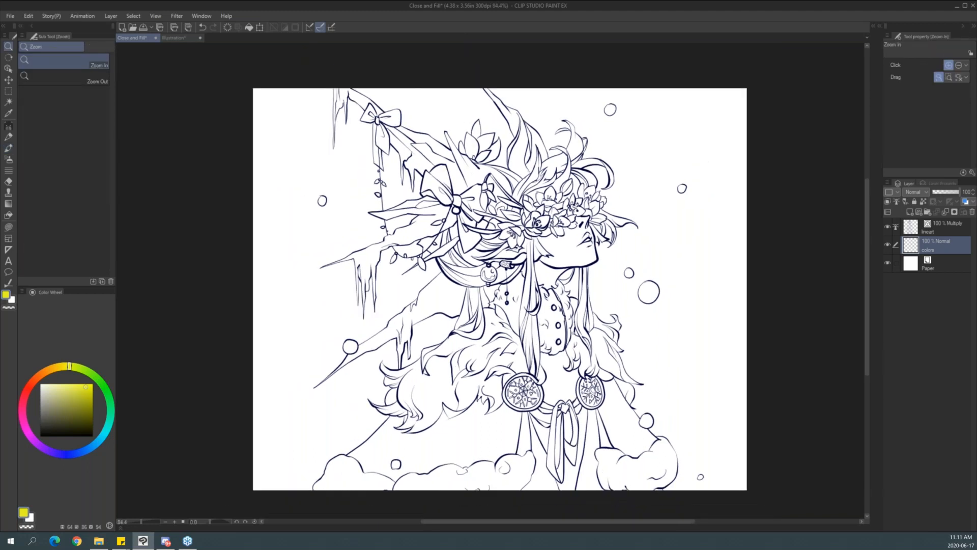
Compare the lineart and colors layers by selecting each, ending on the lineart layer.
{"action": "left_click", "coordinate": [961, 231]}
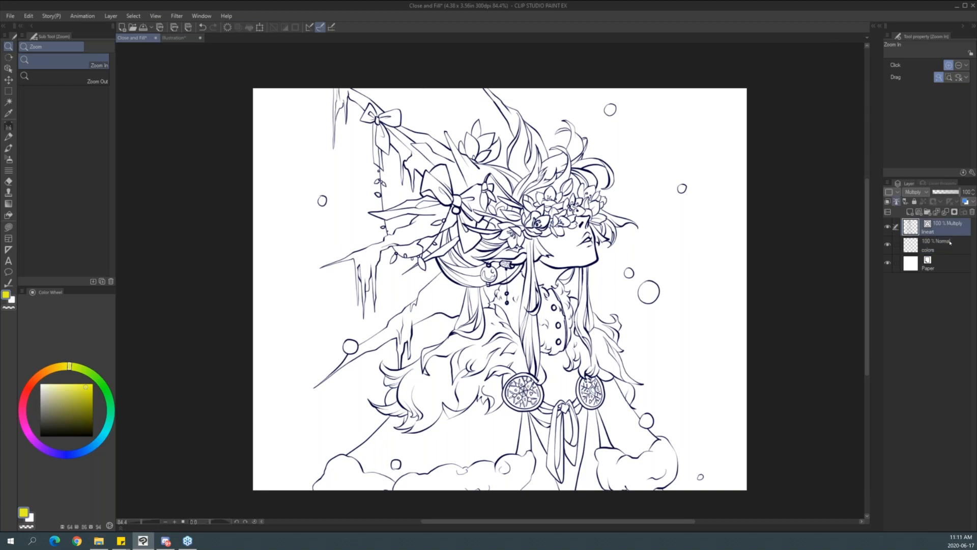
{"action": "left_click", "coordinate": [952, 241]}
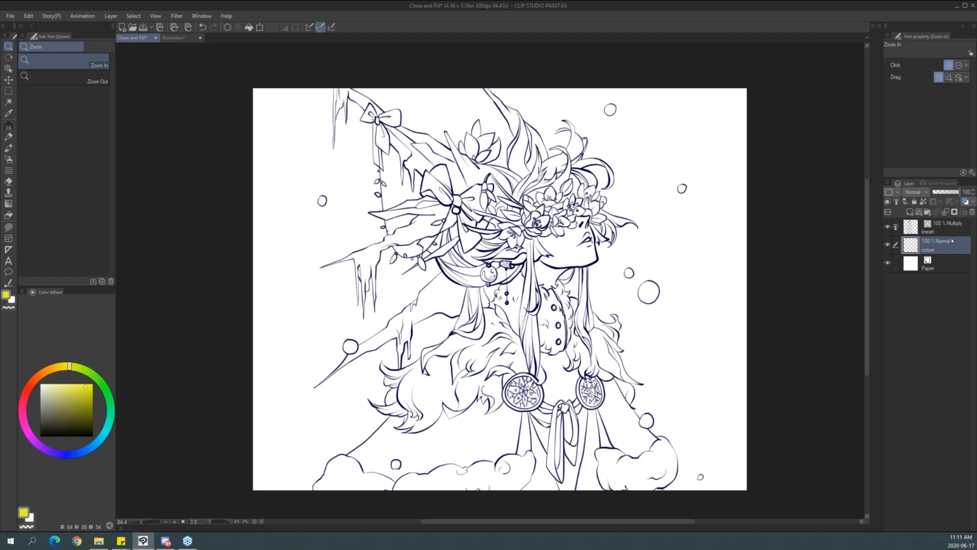
{"action": "left_click", "coordinate": [955, 230]}
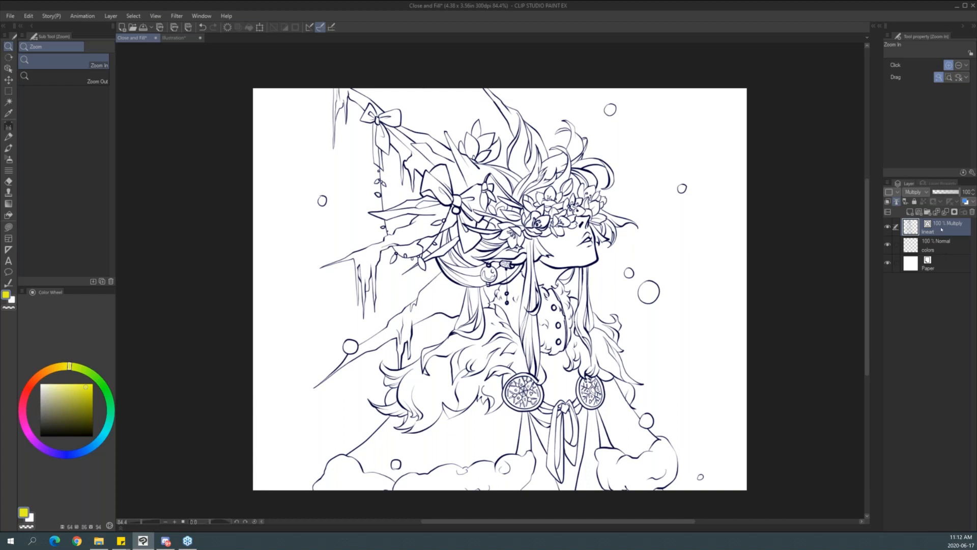
Switch to the Object operation tool and pick the vector line art near the figure's neck.
{"action": "key", "text": "b"}
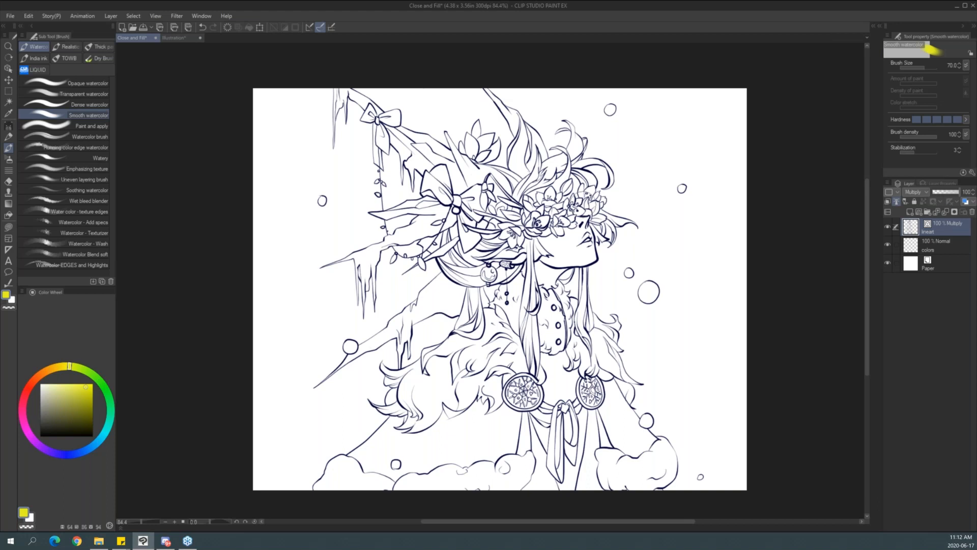
{"action": "left_click", "coordinate": [9, 69]}
{"action": "left_click", "coordinate": [567, 266]}
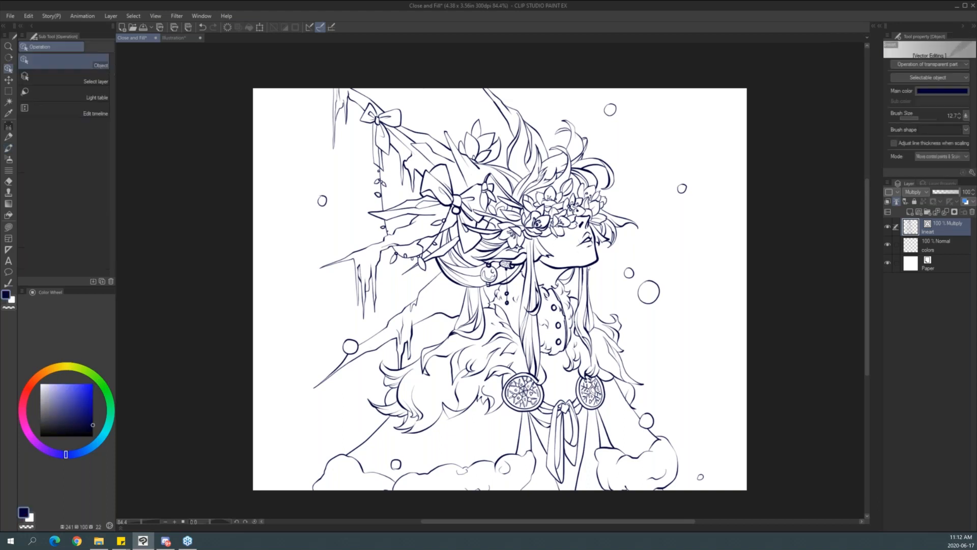
Inspect the vector stroke of the face and jaw outline by selecting it as an object, and deselect it.
{"action": "key", "text": "ctrl+space"}
{"action": "left_click_drag", "start_coordinate": [598, 263], "coordinate": [678, 259]}
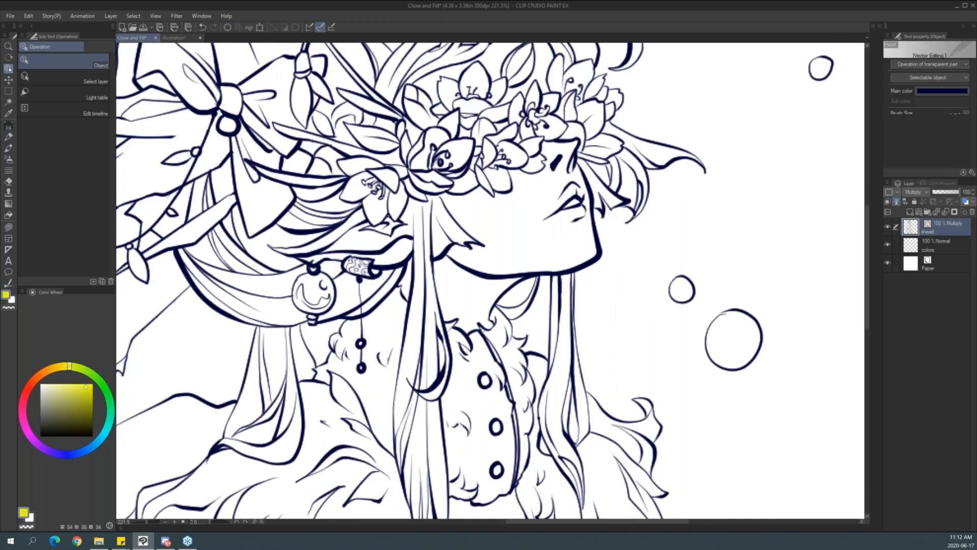
{"action": "left_click", "coordinate": [591, 193]}
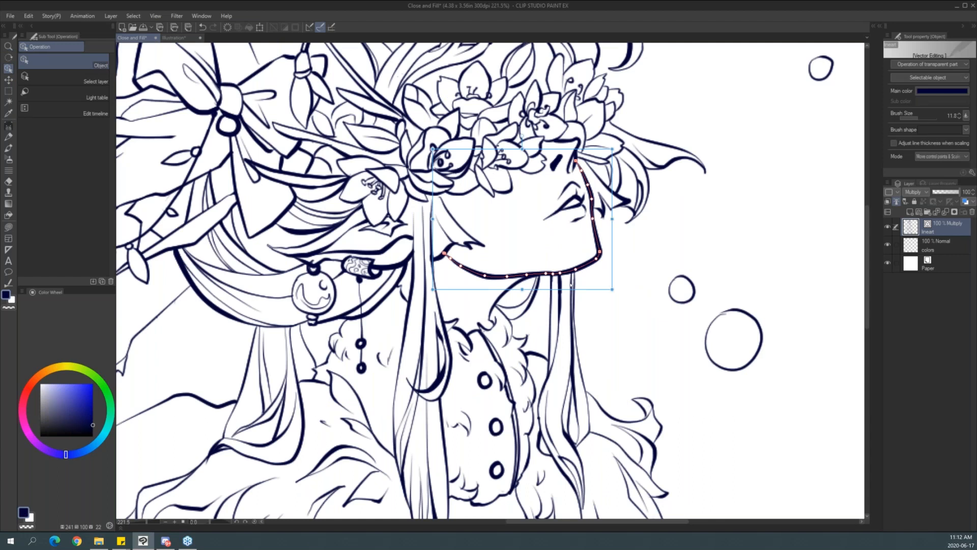
{"action": "left_click", "coordinate": [639, 308]}
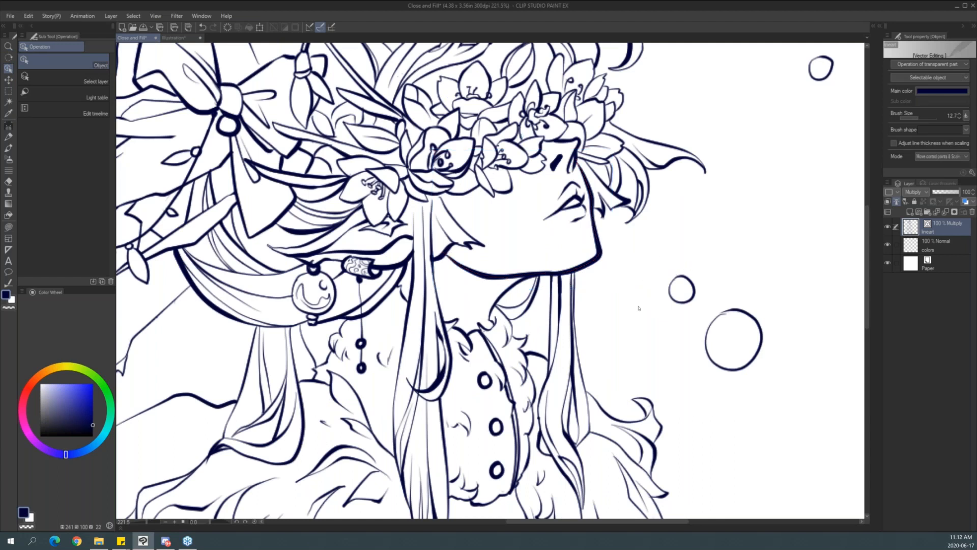
{"action": "key", "text": "ctrl+space"}
{"action": "left_click_drag", "start_coordinate": [616, 316], "coordinate": [556, 317]}
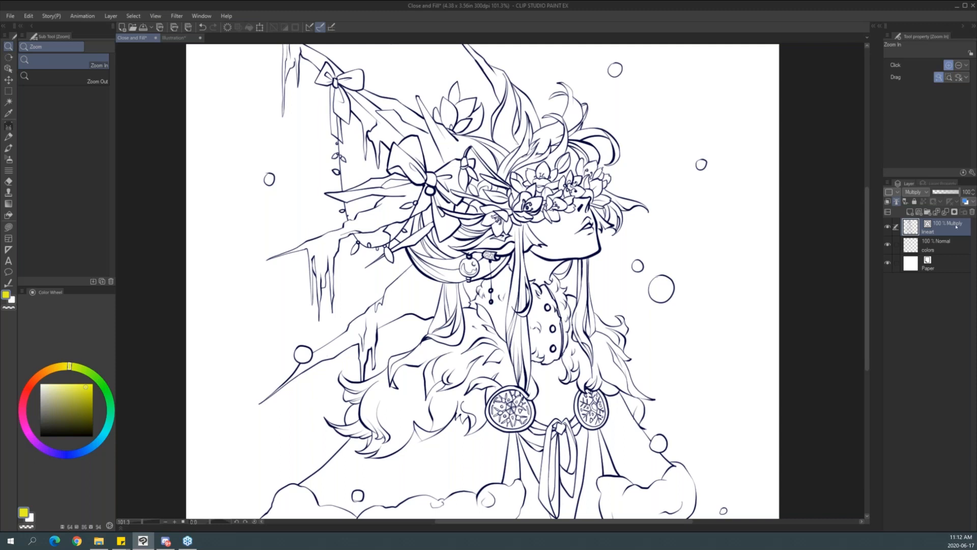
Add a vector layer and a raster layer above the line art, hiding every layer between the raster layer and Paper.
{"action": "left_click", "coordinate": [919, 211]}
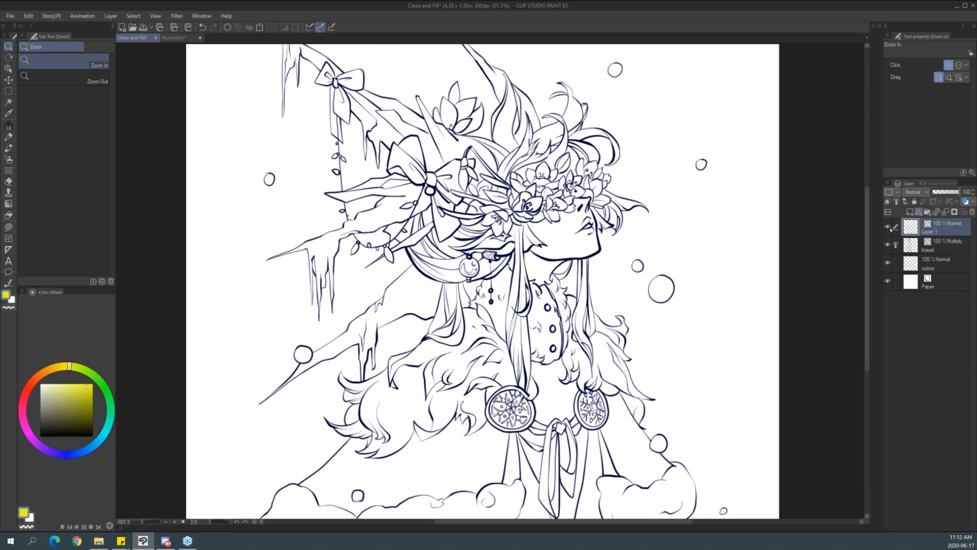
{"action": "left_click_drag", "start_coordinate": [887, 244], "coordinate": [888, 263]}
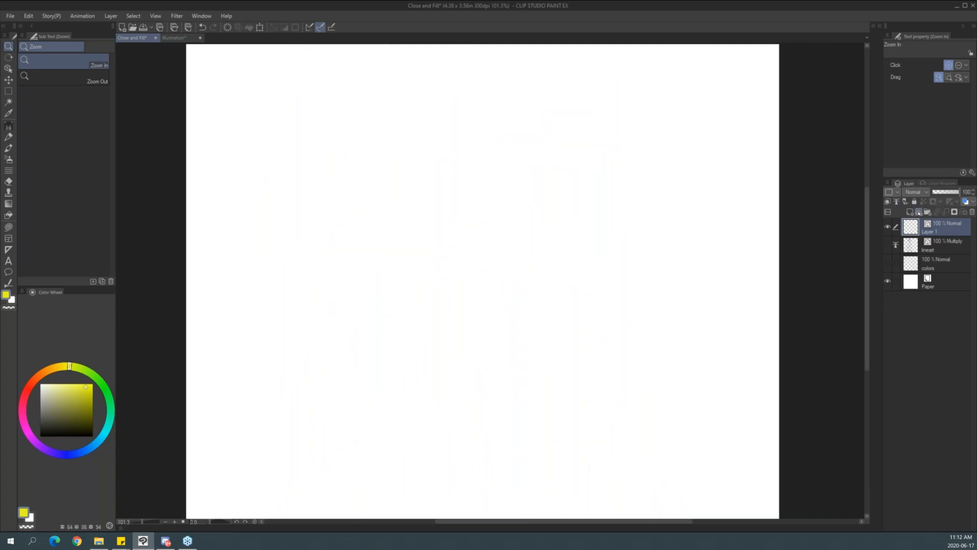
{"action": "left_click", "coordinate": [911, 212]}
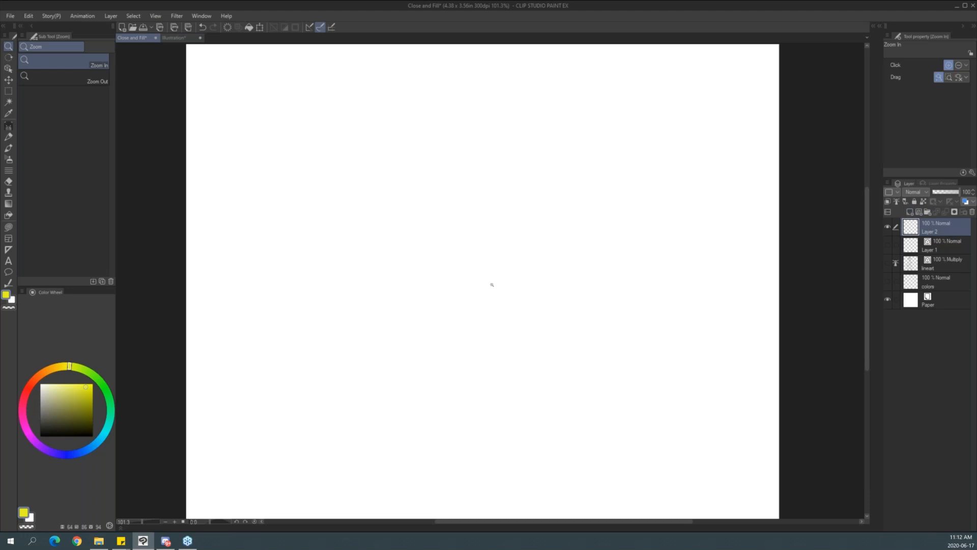
Paint a yellow patch with Smooth watercolor on the raster layer, extend it with Gouache, and blend brown Gouache strokes into it.
{"action": "key", "text": "b"}
{"action": "mouse_move", "coordinate": [543, 185]}
{"action": "left_mouse_down"}
{"action": "mouse_move", "coordinate": [479, 283]}
{"action": "mouse_move", "coordinate": [490, 320]}
{"action": "left_mouse_up"}
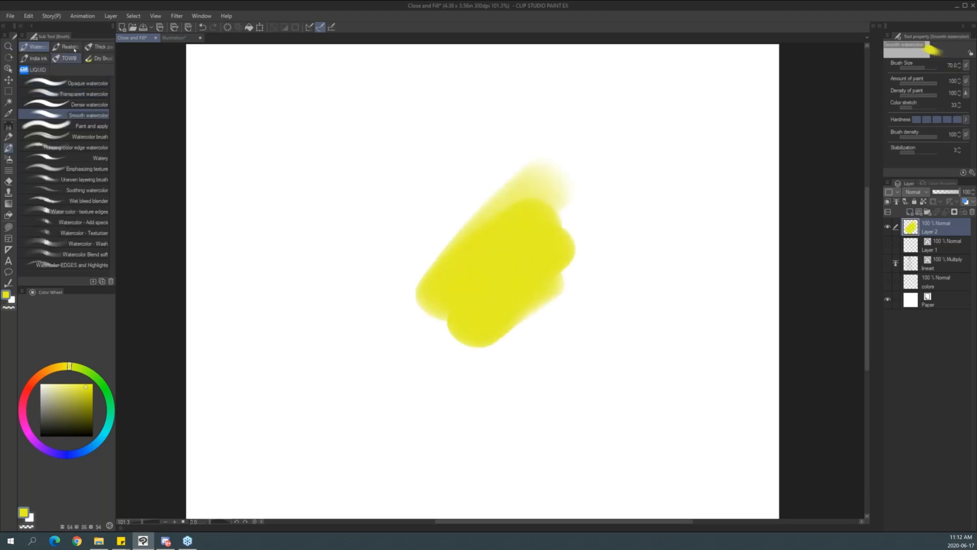
{"action": "left_click", "coordinate": [99, 47]}
{"action": "left_click_drag", "start_coordinate": [430, 331], "coordinate": [416, 366]}
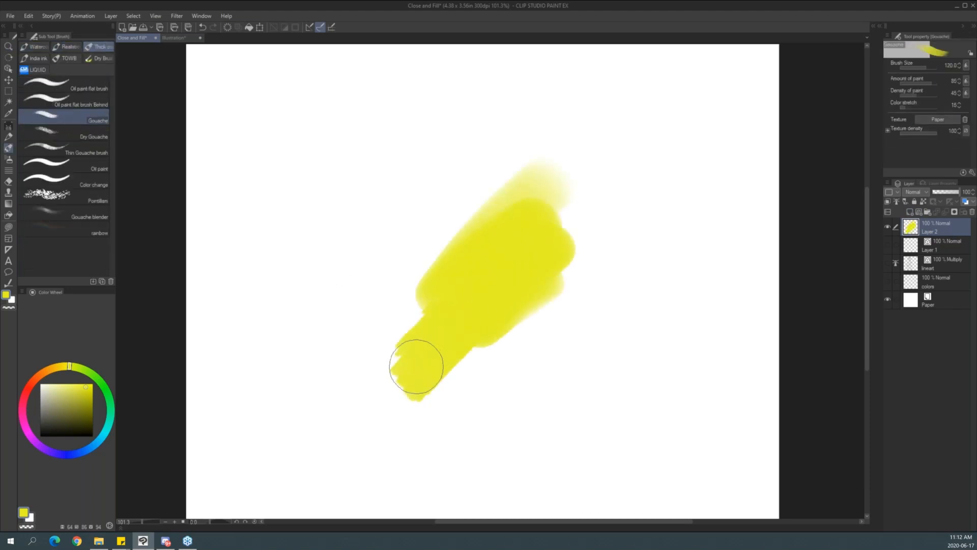
{"action": "left_click_drag", "start_coordinate": [86, 396], "coordinate": [94, 414]}
{"action": "left_click", "coordinate": [40, 375]}
{"action": "left_click", "coordinate": [92, 413]}
{"action": "mouse_move", "coordinate": [449, 274]}
{"action": "left_mouse_down"}
{"action": "mouse_move", "coordinate": [438, 321]}
{"action": "mouse_move", "coordinate": [532, 314]}
{"action": "mouse_move", "coordinate": [486, 278]}
{"action": "left_mouse_up"}
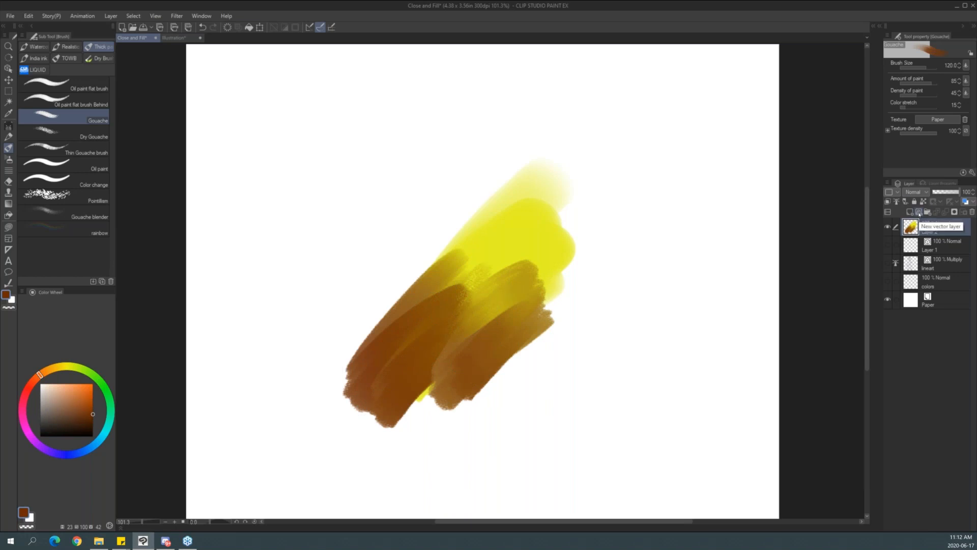
Add another vector layer and scribble crossing brown lines with the Inking pen above the painted patch.
{"action": "left_click", "coordinate": [919, 213]}
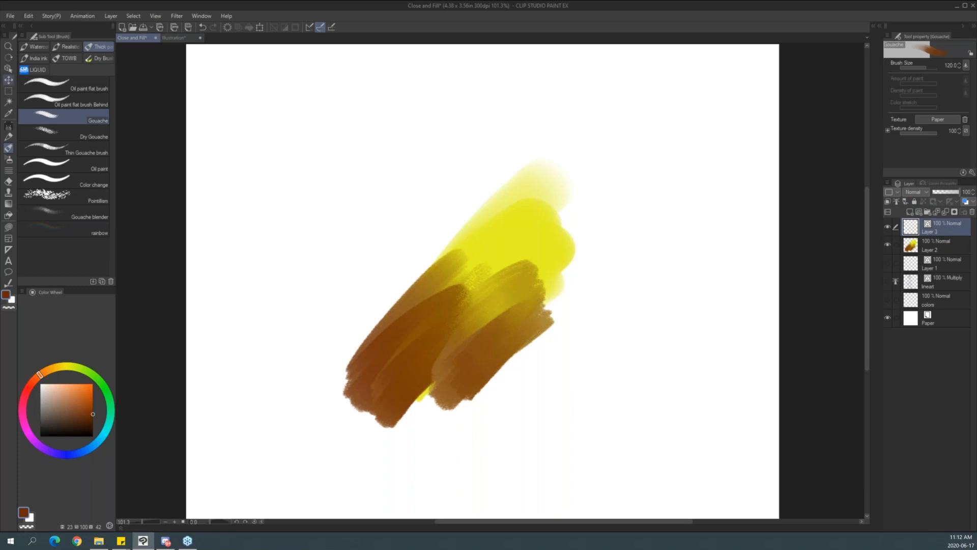
{"action": "left_click", "coordinate": [8, 125]}
{"action": "mouse_move", "coordinate": [285, 284]}
{"action": "left_mouse_down"}
{"action": "mouse_move", "coordinate": [357, 138]}
{"action": "mouse_move", "coordinate": [391, 171]}
{"action": "mouse_move", "coordinate": [385, 227]}
{"action": "mouse_move", "coordinate": [452, 173]}
{"action": "mouse_move", "coordinate": [491, 170]}
{"action": "left_mouse_up"}
{"action": "mouse_move", "coordinate": [289, 173]}
{"action": "left_mouse_down"}
{"action": "mouse_move", "coordinate": [357, 206]}
{"action": "mouse_move", "coordinate": [297, 252]}
{"action": "left_mouse_up"}
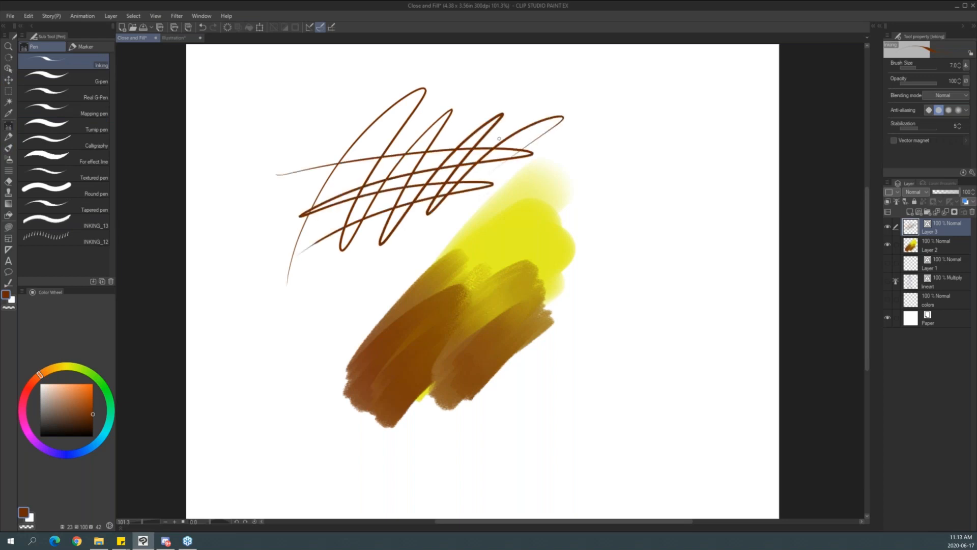
Pick one of the scribbled vector lines with the Object tool and deselect it.
{"action": "left_click", "coordinate": [9, 67]}
{"action": "left_click", "coordinate": [407, 121]}
{"action": "left_click", "coordinate": [655, 122]}
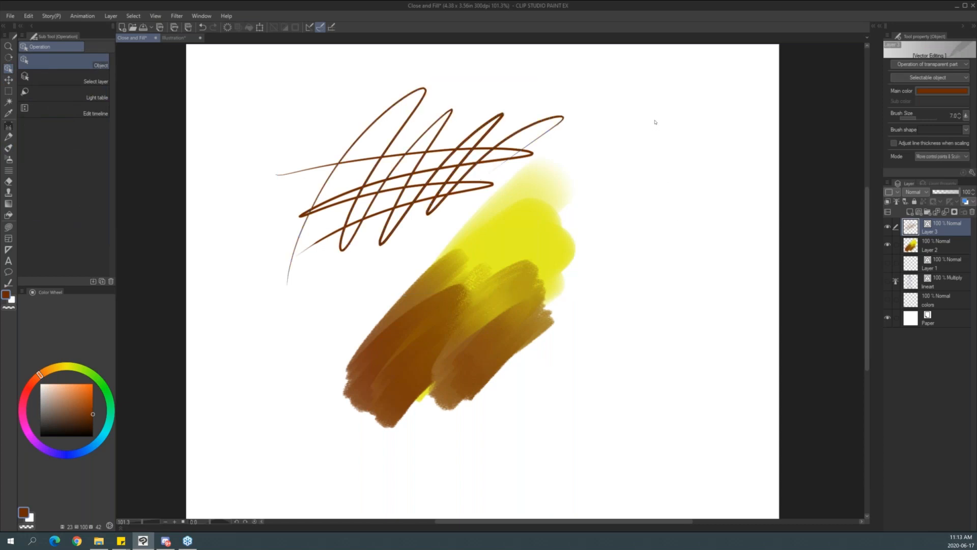
Trim the loose ends of the scribble back to their intersections using the Rough eraser with Vector eraser enabled.
{"action": "key", "text": "e"}
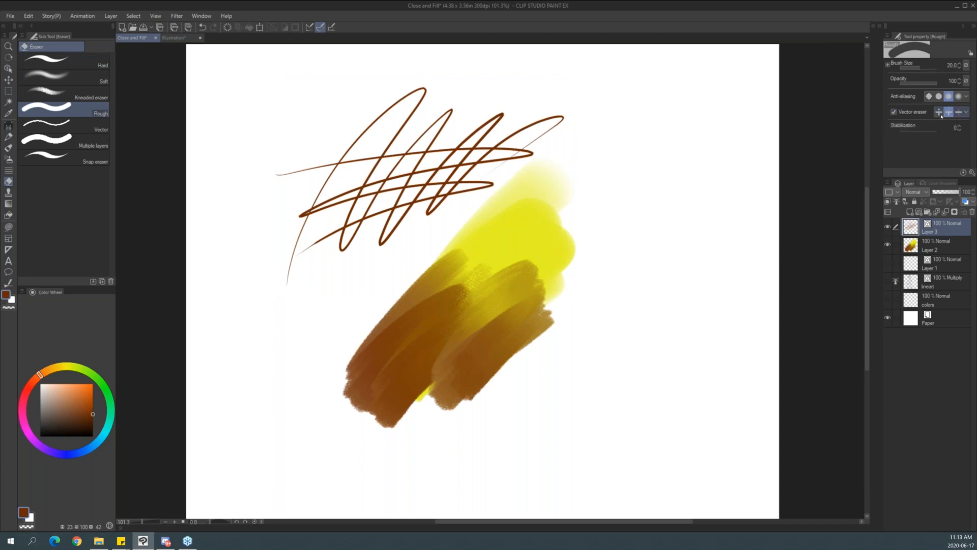
{"action": "left_click", "coordinate": [440, 148]}
{"action": "left_click_drag", "start_coordinate": [342, 186], "coordinate": [323, 239]}
{"action": "left_click_drag", "start_coordinate": [482, 177], "coordinate": [444, 235]}
{"action": "left_click_drag", "start_coordinate": [532, 117], "coordinate": [577, 140]}
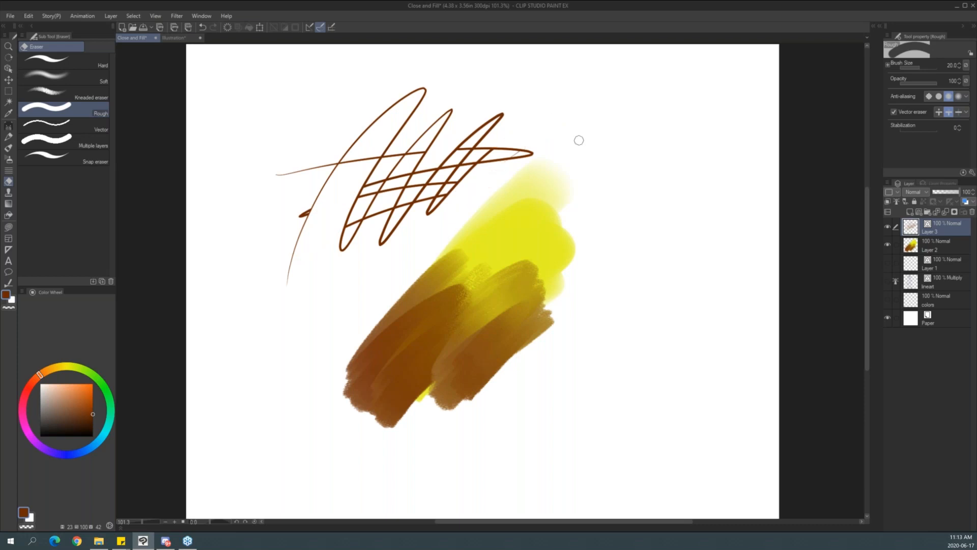
{"action": "mouse_move", "coordinate": [369, 146]}
{"action": "left_mouse_down"}
{"action": "mouse_move", "coordinate": [319, 202]}
{"action": "mouse_move", "coordinate": [312, 163]}
{"action": "mouse_move", "coordinate": [278, 235]}
{"action": "left_mouse_up"}
{"action": "left_click_drag", "start_coordinate": [424, 212], "coordinate": [456, 188]}
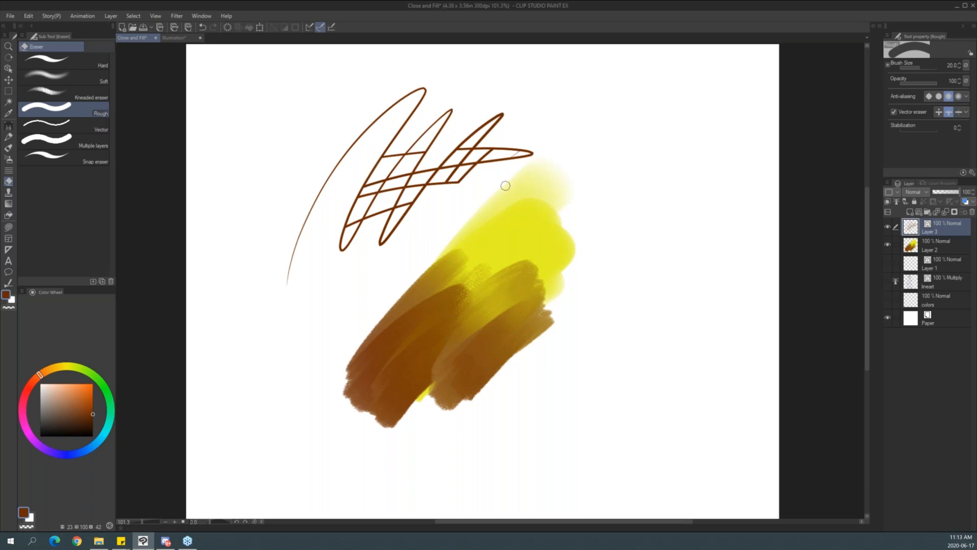
Hide Layer 3 and Layer 2, show and activate the lineart layer, and leave nothing selected.
{"action": "key", "text": "ctrl+a"}
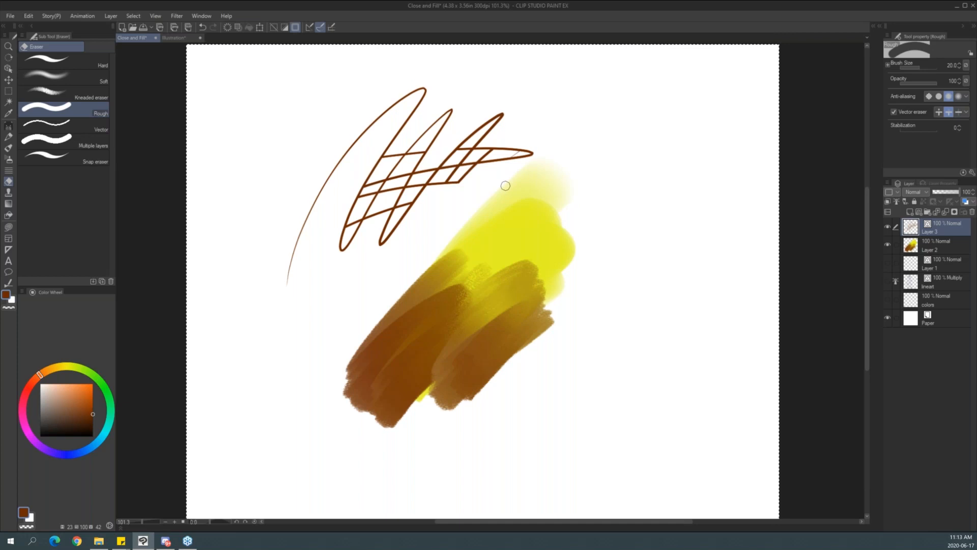
{"action": "left_click", "coordinate": [887, 227]}
{"action": "left_click", "coordinate": [887, 244]}
{"action": "left_click", "coordinate": [888, 282]}
{"action": "left_click", "coordinate": [903, 281]}
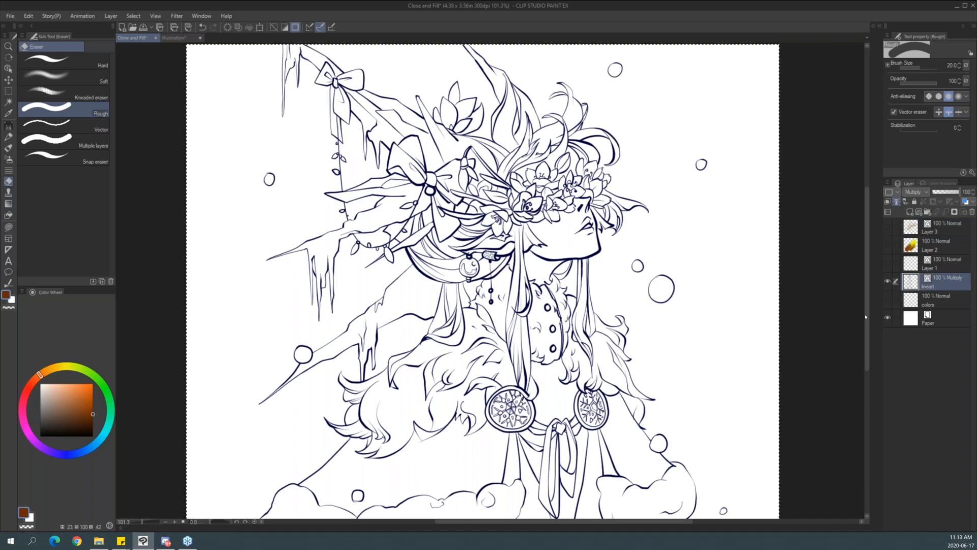
{"action": "key", "text": "ctrl+space"}
{"action": "mouse_move", "coordinate": [601, 289]}
{"action": "left_mouse_down"}
{"action": "mouse_move", "coordinate": [580, 290]}
{"action": "mouse_move", "coordinate": [601, 290]}
{"action": "left_mouse_up"}
{"action": "key", "text": "ctrl+d"}
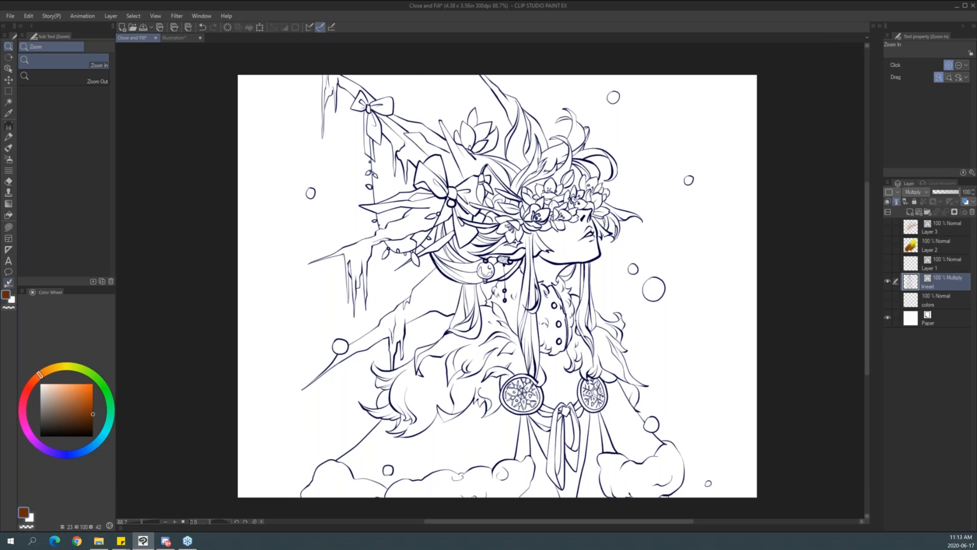
Set the Correct line width brush size to 170 and try thickening the hair and shoulder lines by 4.0, undoing the stroke.
{"action": "left_click", "coordinate": [8, 282]}
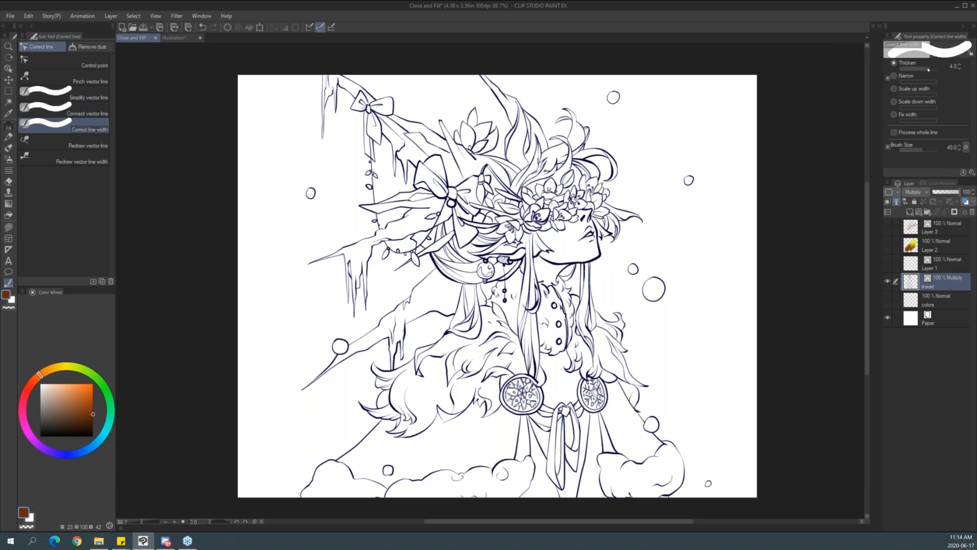
{"action": "key", "text": "bracketright"}
{"action": "key", "text": "bracketright"}
{"action": "key", "text": "bracketright"}
{"action": "key", "text": "bracketright"}
{"action": "key", "text": "bracketright"}
{"action": "key", "text": "bracketright"}
{"action": "key", "text": "bracketright"}
{"action": "key", "text": "bracketright"}
{"action": "left_click_drag", "start_coordinate": [476, 308], "coordinate": [431, 351]}
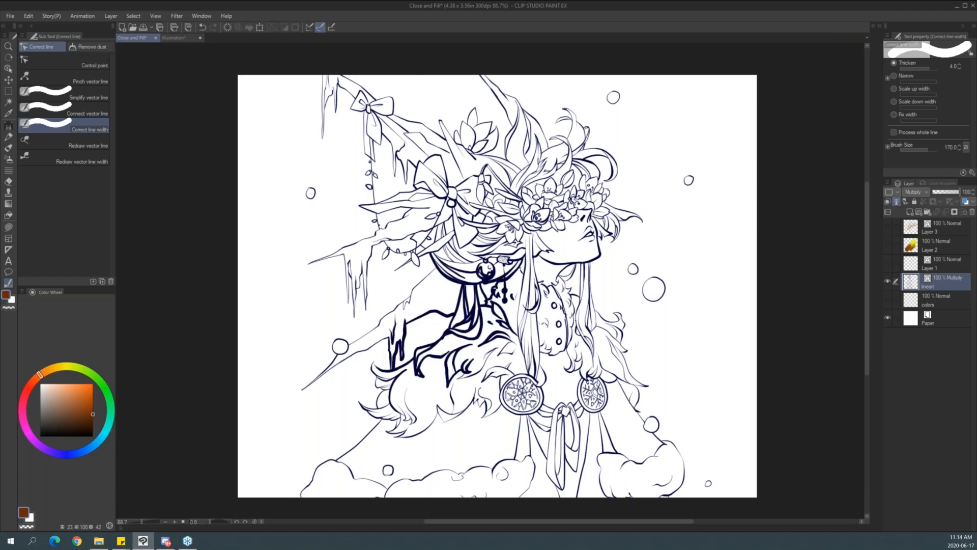
{"action": "key", "text": "ctrl+z"}
Thicken the fur tips and the cloak line beneath them by 4.0, undoing the excessive passes.
{"action": "left_click_drag", "start_coordinate": [385, 412], "coordinate": [371, 430]}
{"action": "key", "text": "ctrl+z"}
{"action": "left_click", "coordinate": [371, 432]}
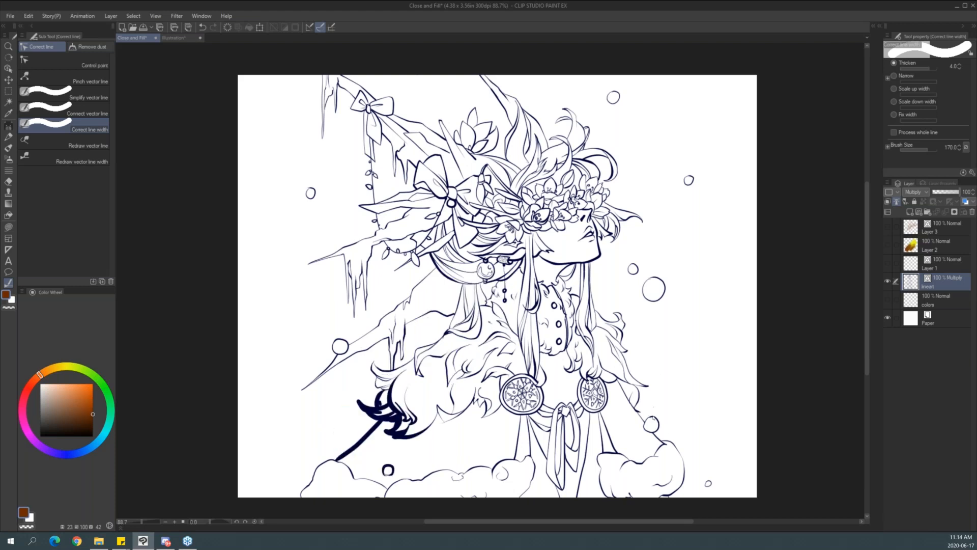
{"action": "key", "text": "ctrl+z"}
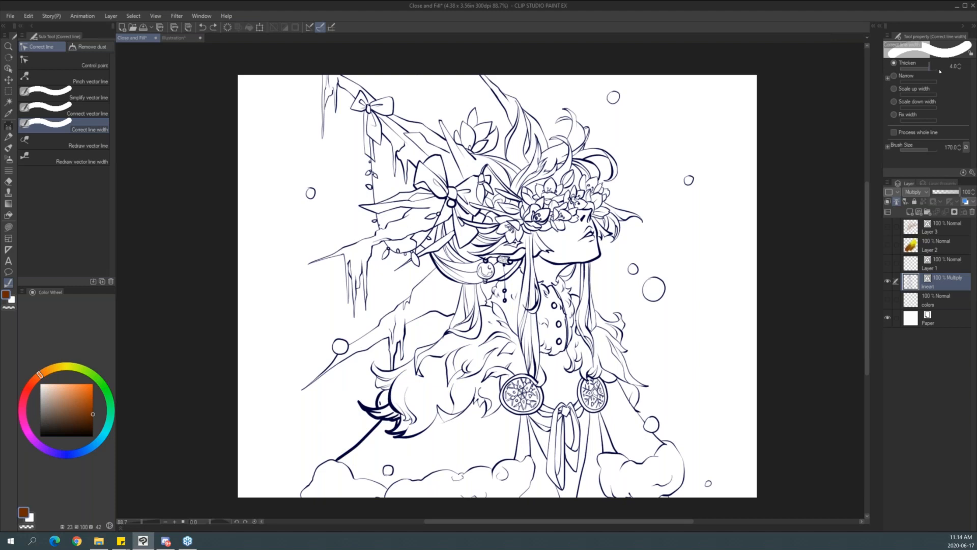
Set Thicken to 1.1 and thicken the bubbles, front fur edge, chest medallions, hanging ribbons and fluffy bottom trim.
{"action": "left_click_drag", "start_coordinate": [926, 70], "coordinate": [922, 70]}
{"action": "left_click_drag", "start_coordinate": [926, 71], "coordinate": [920, 71]}
{"action": "left_click_drag", "start_coordinate": [625, 393], "coordinate": [654, 436]}
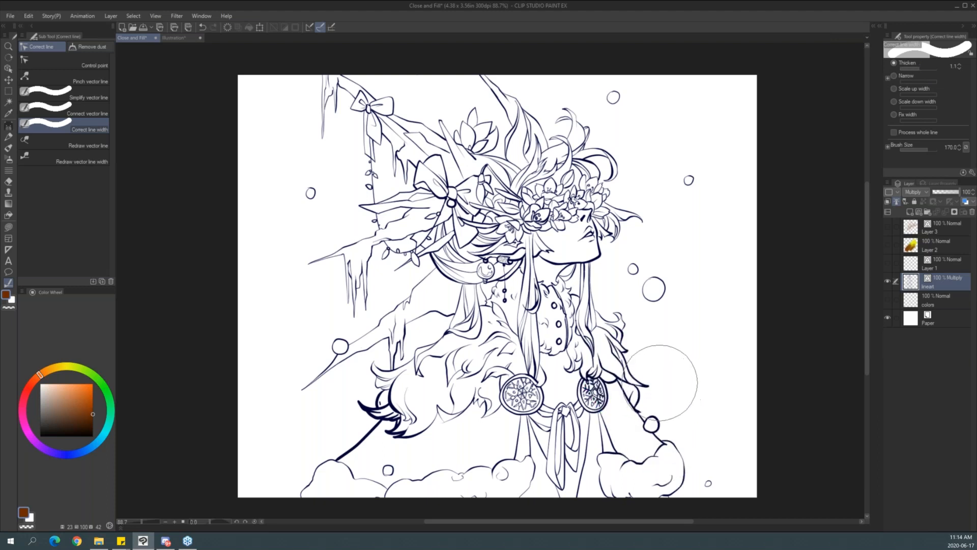
{"action": "mouse_move", "coordinate": [642, 353]}
{"action": "left_mouse_down"}
{"action": "mouse_move", "coordinate": [622, 299]}
{"action": "mouse_move", "coordinate": [658, 338]}
{"action": "mouse_move", "coordinate": [674, 286]}
{"action": "left_mouse_up"}
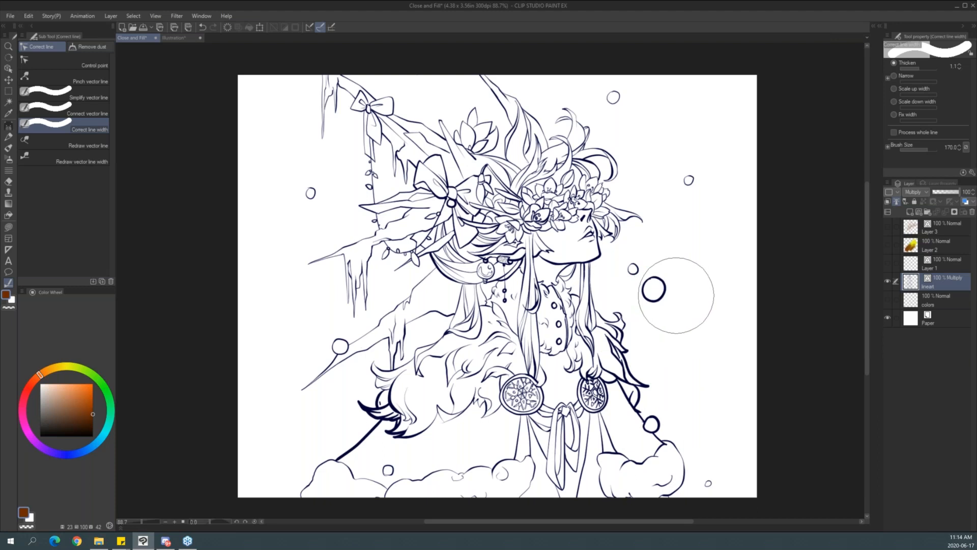
{"action": "left_click", "coordinate": [697, 183]}
{"action": "mouse_move", "coordinate": [469, 418]}
{"action": "left_mouse_down"}
{"action": "mouse_move", "coordinate": [493, 410]}
{"action": "mouse_move", "coordinate": [515, 428]}
{"action": "left_mouse_up"}
{"action": "left_click_drag", "start_coordinate": [610, 427], "coordinate": [621, 441]}
{"action": "left_click_drag", "start_coordinate": [471, 473], "coordinate": [476, 465]}
{"action": "left_click_drag", "start_coordinate": [426, 495], "coordinate": [469, 471]}
{"action": "left_click_drag", "start_coordinate": [330, 475], "coordinate": [305, 486]}
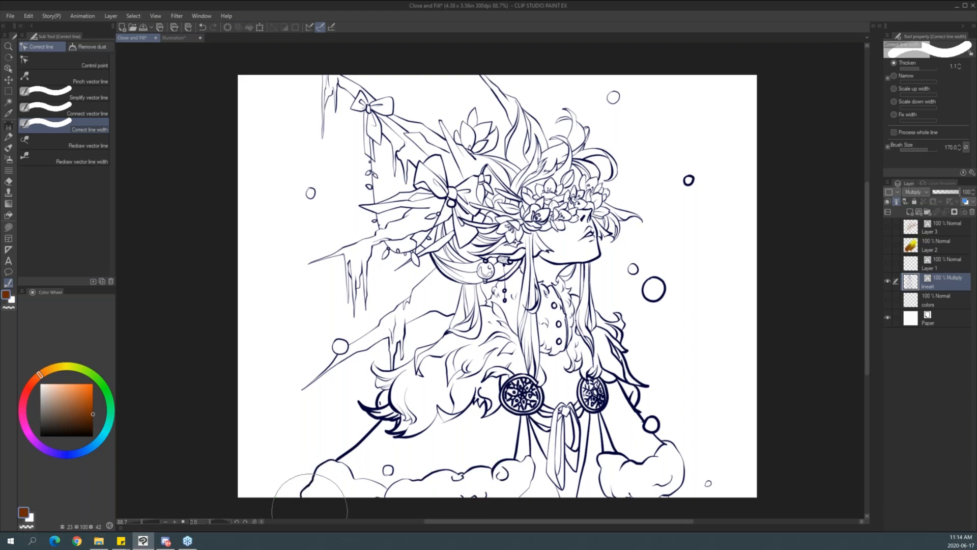
Switch the line correction to Scale up width at 1.56 and apply it over the flower crown, face and nearby hair.
{"action": "left_click", "coordinate": [893, 90]}
{"action": "left_click", "coordinate": [908, 94]}
{"action": "mouse_move", "coordinate": [496, 229]}
{"action": "left_mouse_down"}
{"action": "mouse_move", "coordinate": [616, 224]}
{"action": "mouse_move", "coordinate": [478, 200]}
{"action": "mouse_move", "coordinate": [449, 229]}
{"action": "left_mouse_up"}
{"action": "left_click_drag", "start_coordinate": [540, 267], "coordinate": [568, 275]}
{"action": "key", "text": "ctrl+z"}
{"action": "key", "text": "ctrl+z"}
{"action": "key", "text": "ctrl+t"}
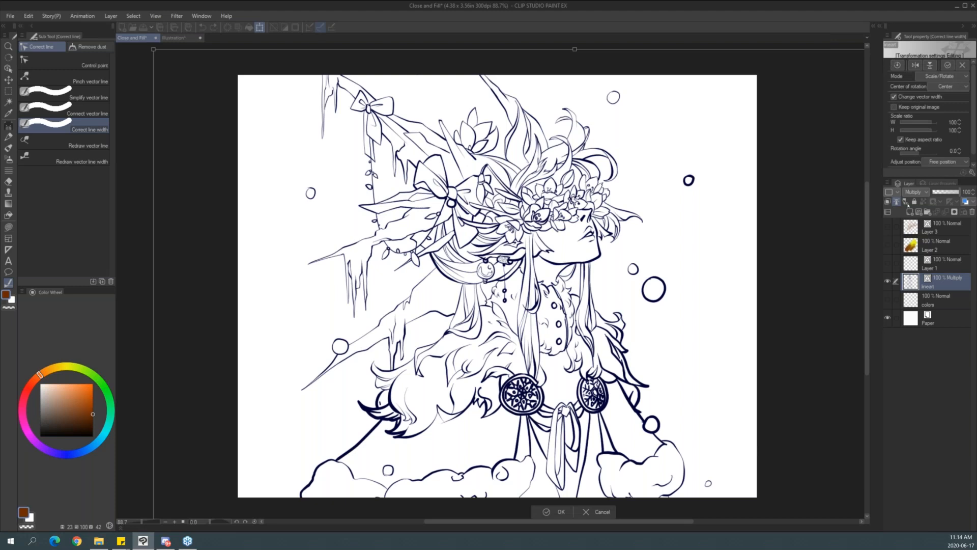
{"action": "key", "text": "Escape"}
{"action": "left_click_drag", "start_coordinate": [486, 219], "coordinate": [631, 244]}
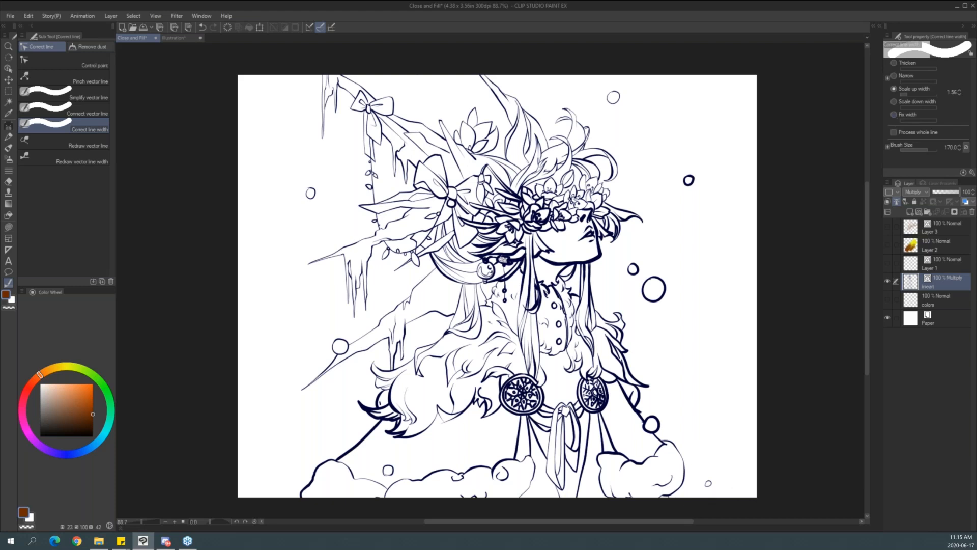
Enable Process whole line and apply a fixed width of 5.3 across the figure's line art.
{"action": "left_click", "coordinate": [894, 115]}
{"action": "left_click", "coordinate": [894, 133]}
{"action": "mouse_move", "coordinate": [306, 219]}
{"action": "left_mouse_down"}
{"action": "mouse_move", "coordinate": [305, 192]}
{"action": "mouse_move", "coordinate": [550, 92]}
{"action": "mouse_move", "coordinate": [367, 326]}
{"action": "mouse_move", "coordinate": [330, 459]}
{"action": "mouse_move", "coordinate": [458, 447]}
{"action": "mouse_move", "coordinate": [687, 367]}
{"action": "mouse_move", "coordinate": [569, 481]}
{"action": "mouse_move", "coordinate": [564, 516]}
{"action": "left_mouse_up"}
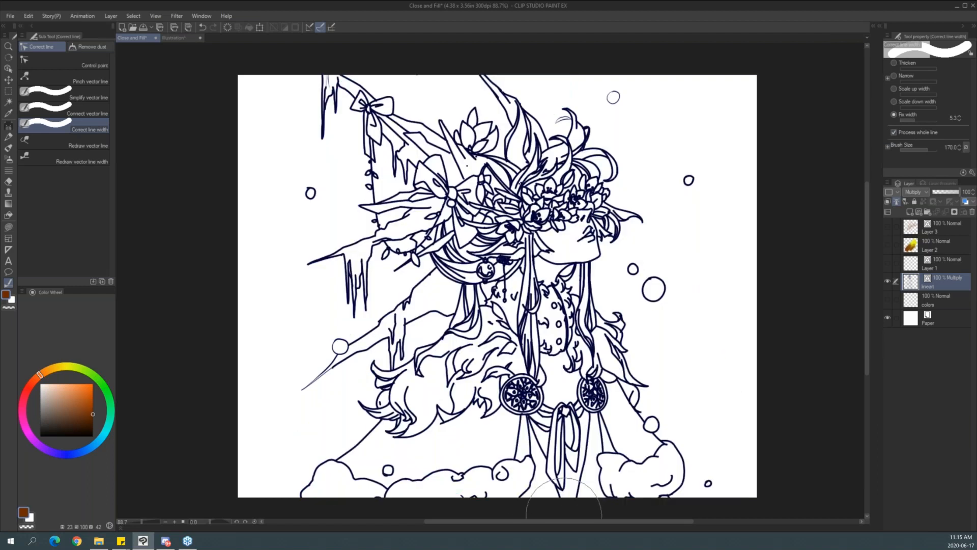
Undo the heavy fixed-width pass and apply a fixed width of 1.1 across the entire line art.
{"action": "left_click", "coordinate": [910, 120]}
{"action": "key", "text": "ctrl+z"}
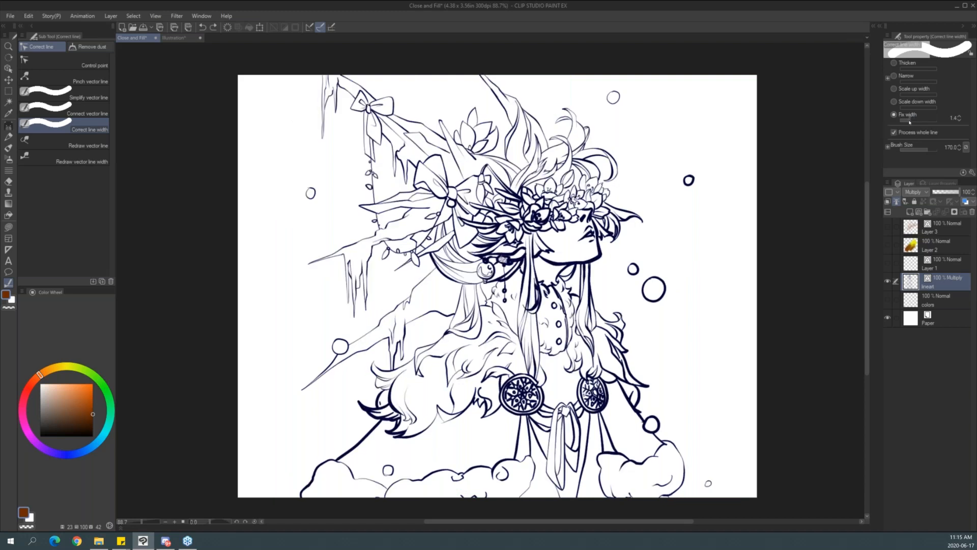
{"action": "mouse_move", "coordinate": [320, 107]}
{"action": "left_mouse_down"}
{"action": "mouse_move", "coordinate": [508, 97]}
{"action": "mouse_move", "coordinate": [352, 263]}
{"action": "mouse_move", "coordinate": [332, 359]}
{"action": "mouse_move", "coordinate": [656, 380]}
{"action": "mouse_move", "coordinate": [646, 444]}
{"action": "mouse_move", "coordinate": [700, 474]}
{"action": "mouse_move", "coordinate": [422, 495]}
{"action": "mouse_move", "coordinate": [289, 487]}
{"action": "mouse_move", "coordinate": [339, 386]}
{"action": "mouse_move", "coordinate": [336, 200]}
{"action": "mouse_move", "coordinate": [431, 112]}
{"action": "mouse_move", "coordinate": [362, 218]}
{"action": "mouse_move", "coordinate": [618, 93]}
{"action": "mouse_move", "coordinate": [734, 208]}
{"action": "mouse_move", "coordinate": [705, 232]}
{"action": "mouse_move", "coordinate": [677, 213]}
{"action": "mouse_move", "coordinate": [712, 473]}
{"action": "left_mouse_up"}
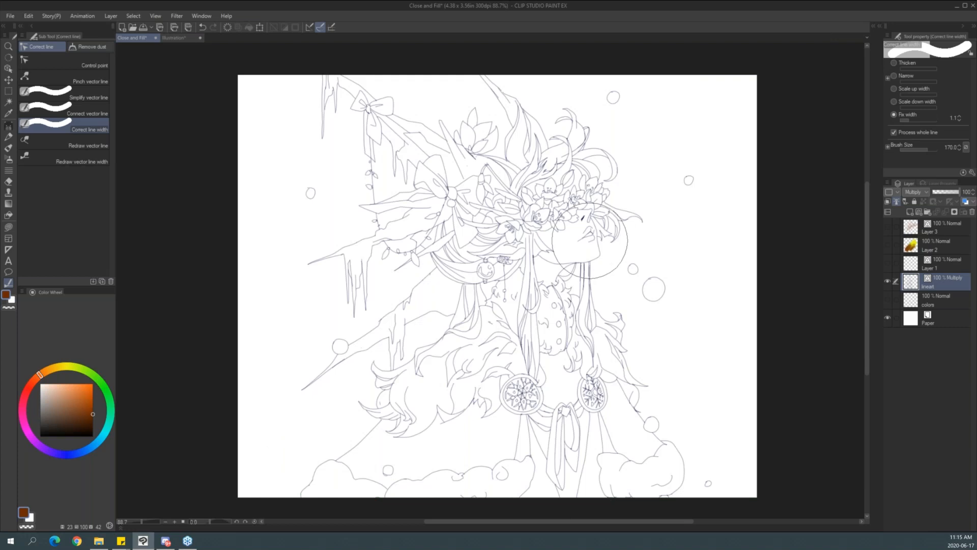
{"action": "left_click_drag", "start_coordinate": [546, 267], "coordinate": [546, 267]}
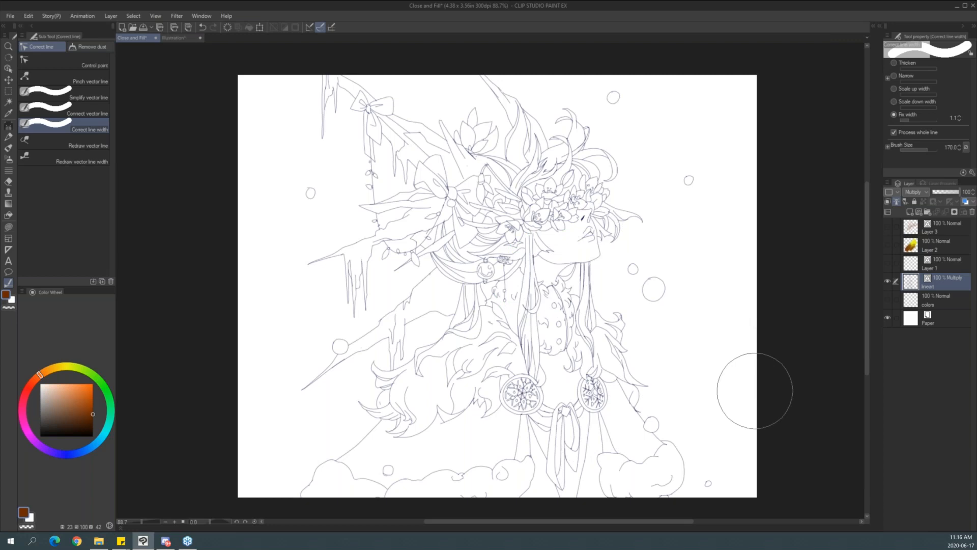
Choose the Close and fill sub tool while switching between the colors and lineart layers, ending on the lineart layer.
{"action": "left_click", "coordinate": [942, 304]}
{"action": "left_click", "coordinate": [944, 286]}
{"action": "left_click", "coordinate": [944, 299]}
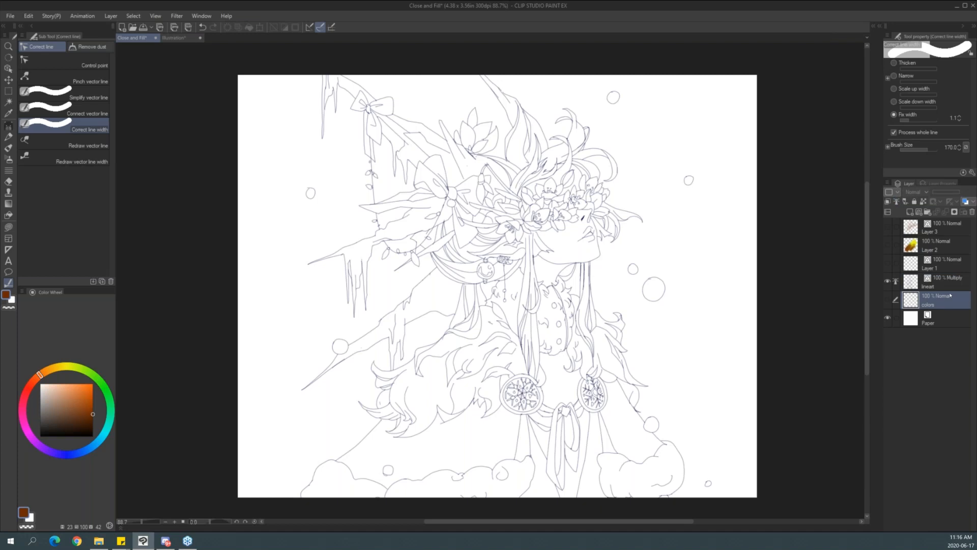
{"action": "left_click", "coordinate": [8, 215]}
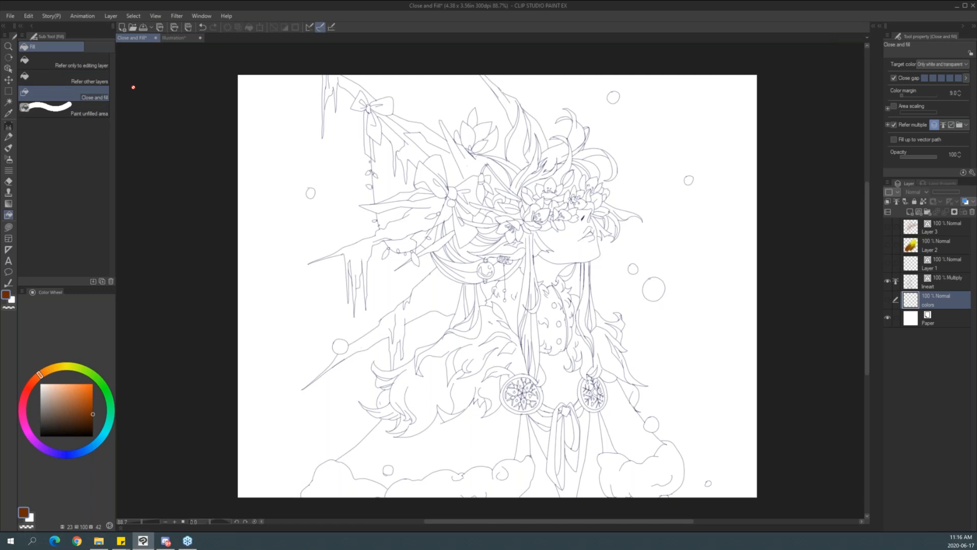
{"action": "left_click", "coordinate": [947, 283]}
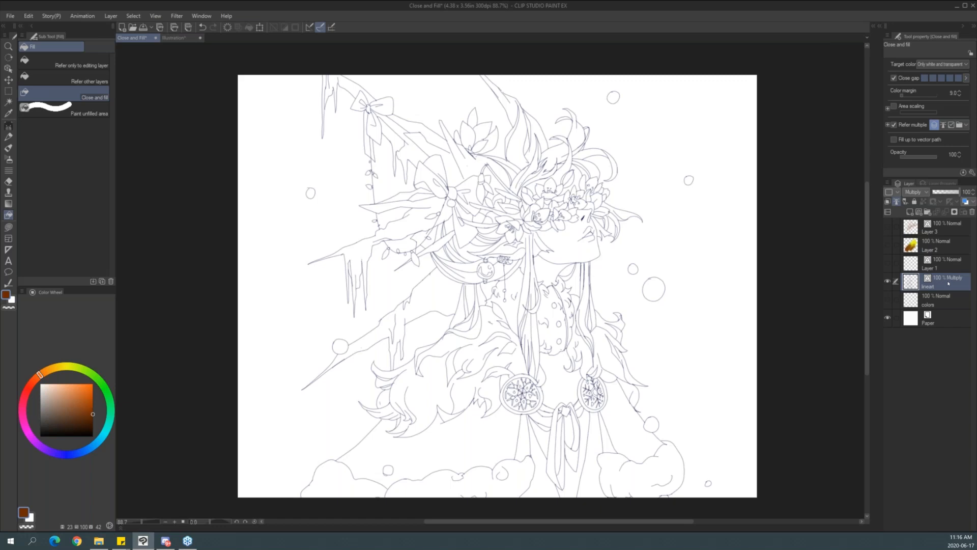
Set the lineart layer as the reference layer, switching between it and the colors layer to compare.
{"action": "left_click", "coordinate": [942, 297]}
{"action": "left_click", "coordinate": [952, 285]}
{"action": "left_click", "coordinate": [938, 295]}
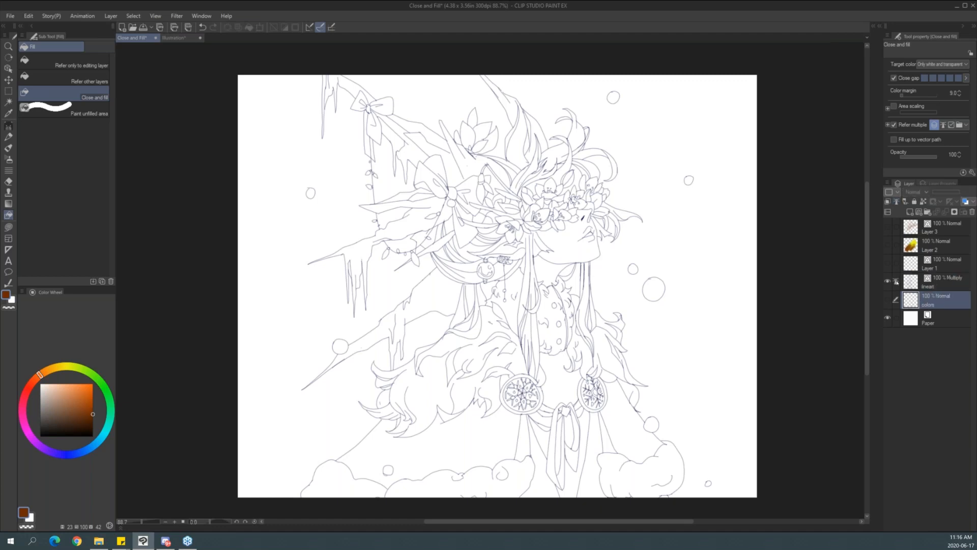
{"action": "left_click", "coordinate": [943, 286]}
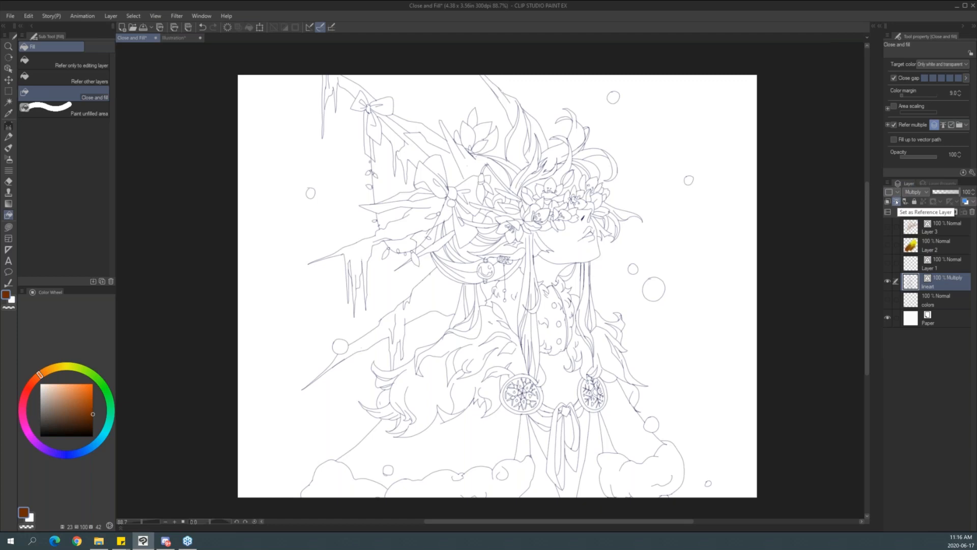
{"action": "left_click", "coordinate": [897, 202]}
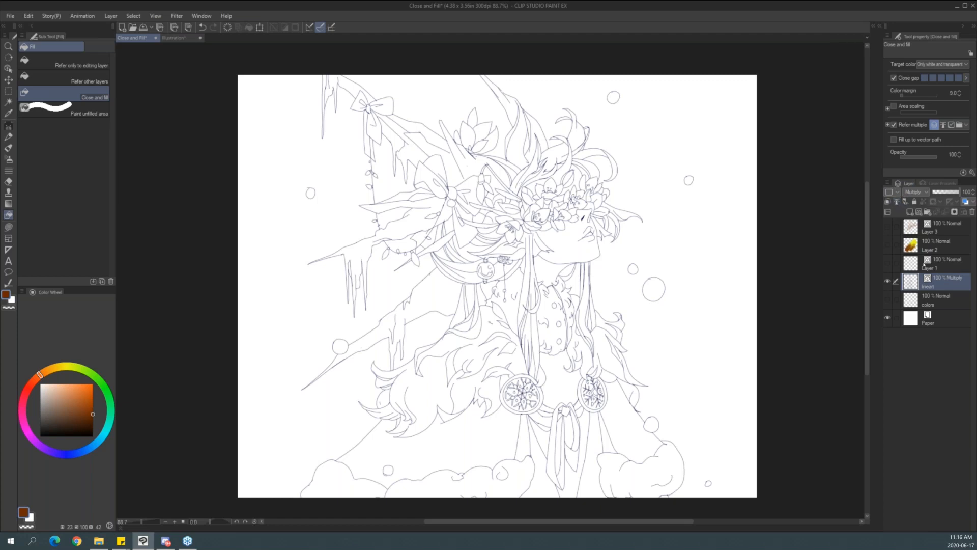
{"action": "left_click", "coordinate": [942, 303]}
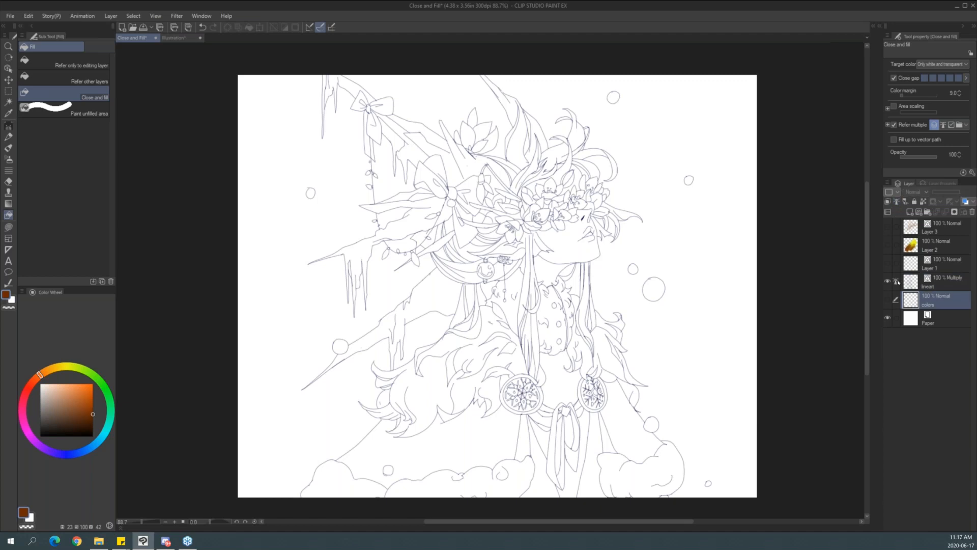
{"action": "left_click", "coordinate": [949, 287]}
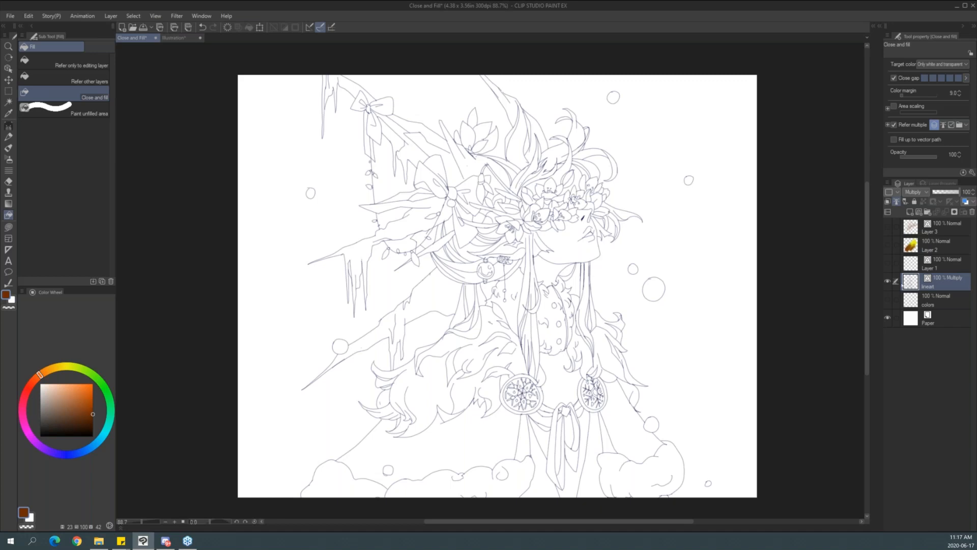
Select the colors layer, make it visible, and set Close and fill to refer to the reference layer.
{"action": "left_click", "coordinate": [941, 297]}
{"action": "left_click_drag", "start_coordinate": [885, 297], "coordinate": [888, 297]}
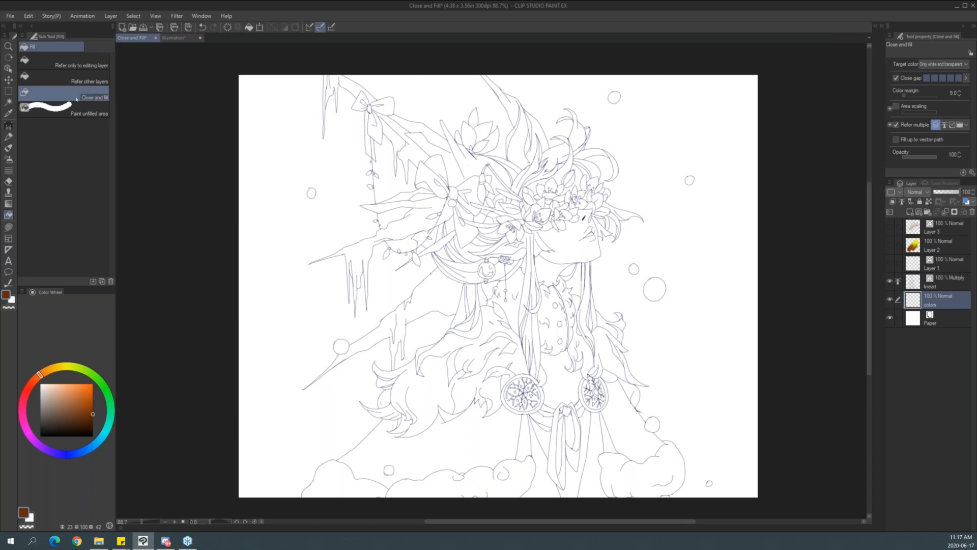
{"action": "left_click", "coordinate": [944, 125]}
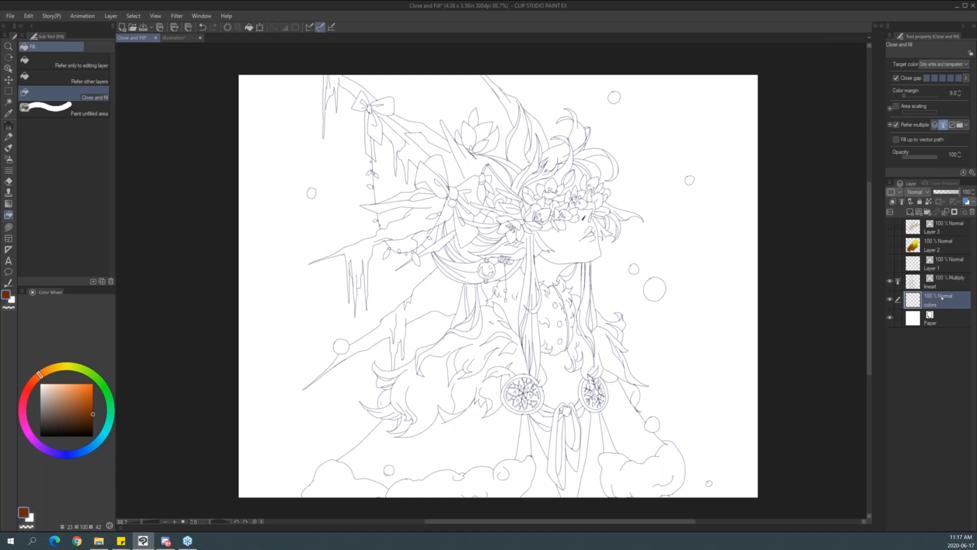
Try a teal Close and fill enclosing the face and neck area, and undo it.
{"action": "left_click", "coordinate": [107, 430]}
{"action": "left_click", "coordinate": [70, 393]}
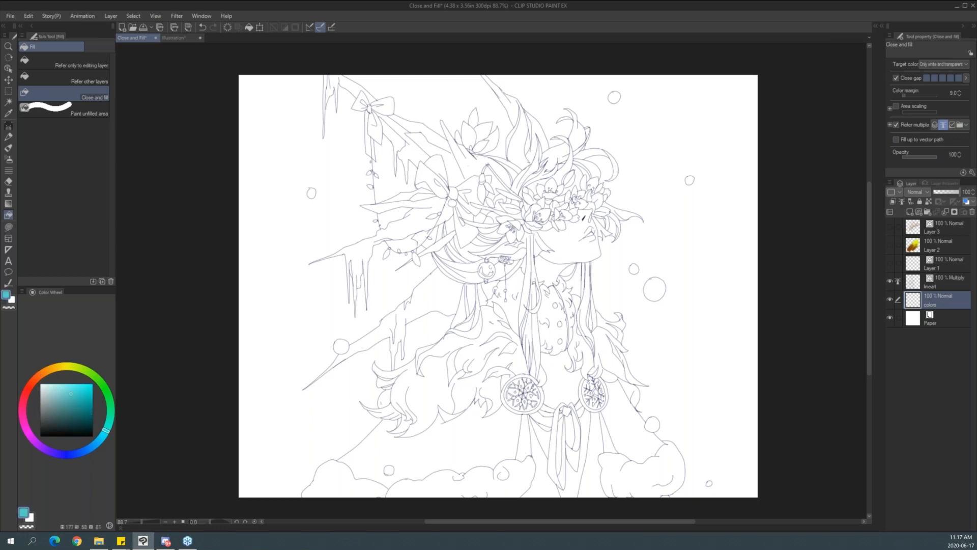
{"action": "mouse_move", "coordinate": [545, 292]}
{"action": "left_mouse_down"}
{"action": "mouse_move", "coordinate": [509, 227]}
{"action": "mouse_move", "coordinate": [609, 200]}
{"action": "mouse_move", "coordinate": [585, 276]}
{"action": "mouse_move", "coordinate": [545, 291]}
{"action": "left_mouse_up"}
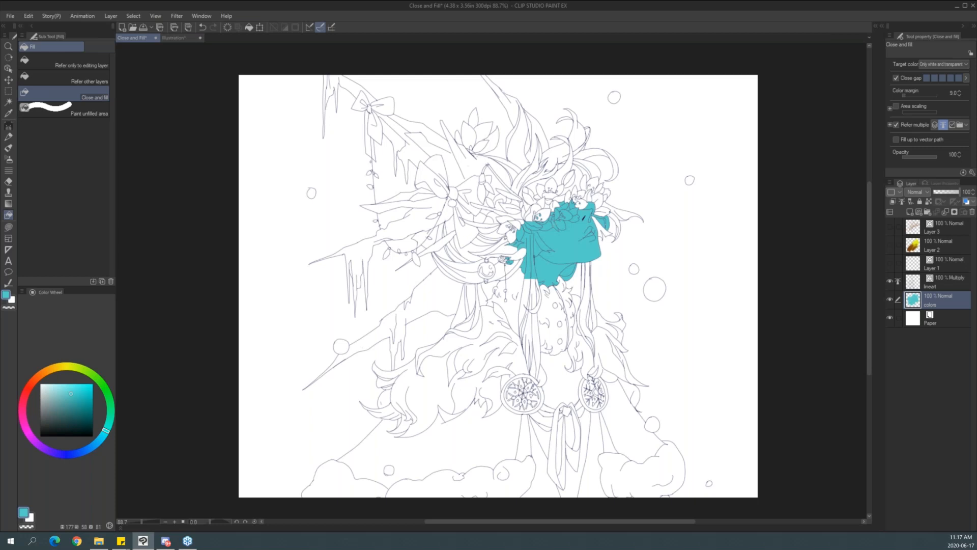
{"action": "key", "text": "ctrl+z"}
Pick a medium pink and enclose the whole flower crown with Close and fill to color its blossoms.
{"action": "left_click", "coordinate": [22, 412]}
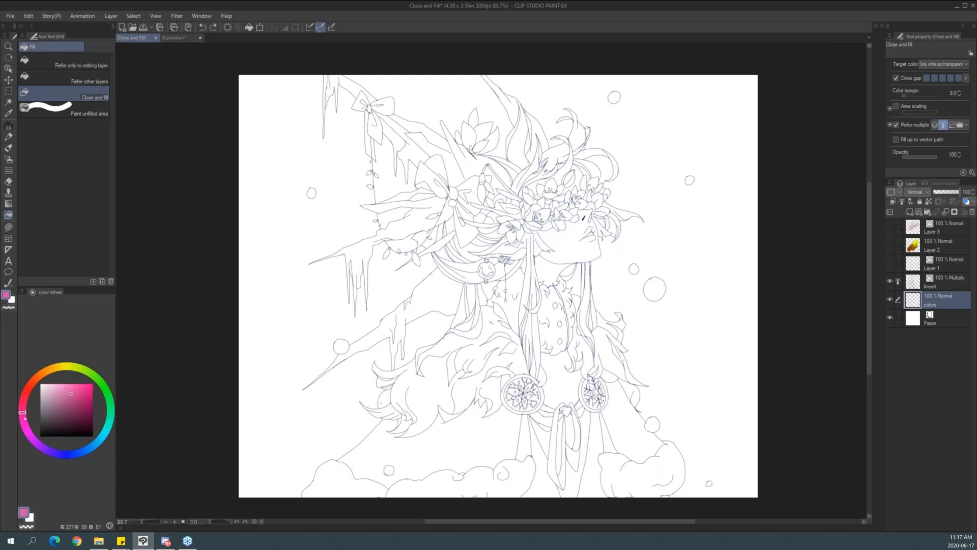
{"action": "left_click", "coordinate": [20, 417]}
{"action": "left_click", "coordinate": [22, 412]}
{"action": "mouse_move", "coordinate": [555, 230]}
{"action": "left_mouse_down"}
{"action": "mouse_move", "coordinate": [497, 244]}
{"action": "mouse_move", "coordinate": [493, 212]}
{"action": "mouse_move", "coordinate": [545, 179]}
{"action": "mouse_move", "coordinate": [589, 178]}
{"action": "mouse_move", "coordinate": [619, 197]}
{"action": "mouse_move", "coordinate": [611, 216]}
{"action": "mouse_move", "coordinate": [558, 233]}
{"action": "left_mouse_up"}
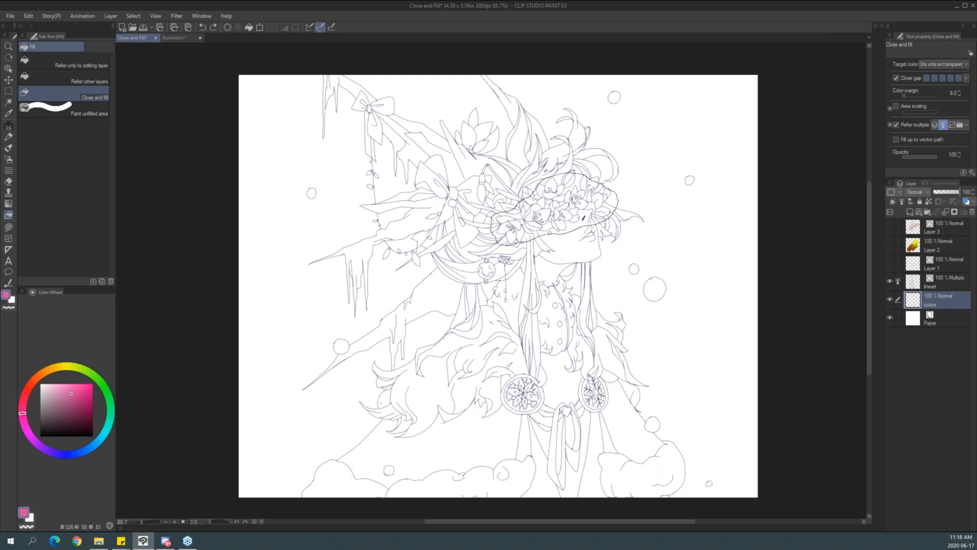
{"action": "left_click_drag", "start_coordinate": [550, 234], "coordinate": [549, 234]}
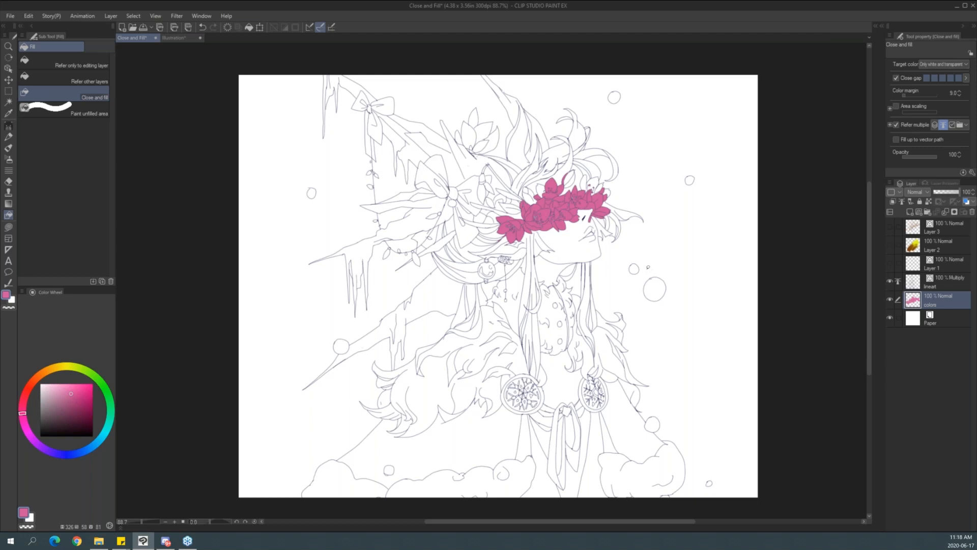
Use Paint unfilled area at brush size 40 on the colors layer to cover the remaining gaps in the pink flower crown.
{"action": "left_click", "coordinate": [938, 285]}
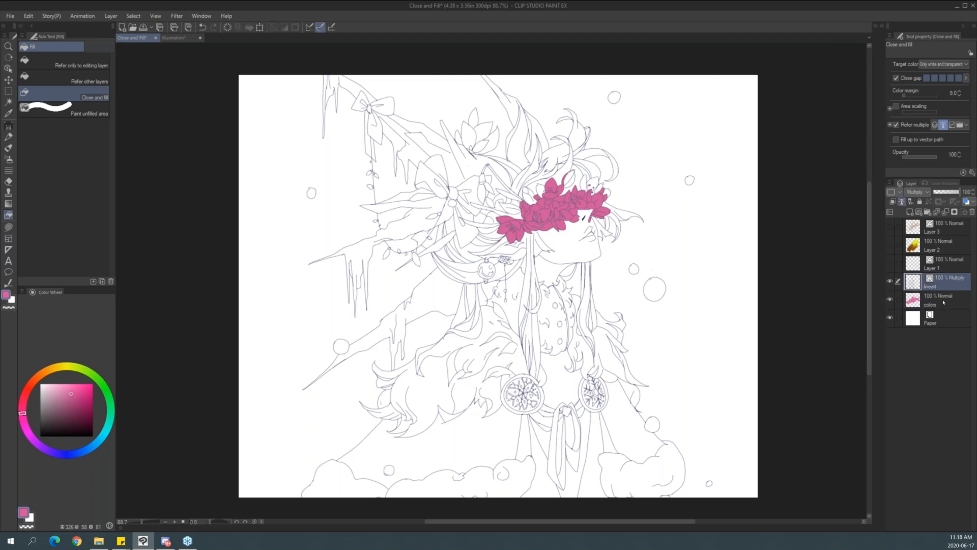
{"action": "left_click", "coordinate": [943, 302]}
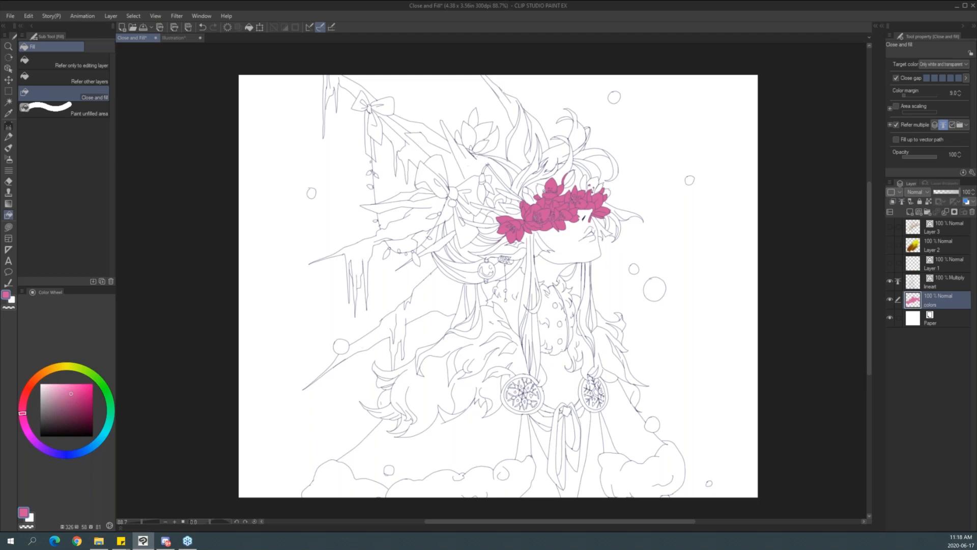
{"action": "left_click", "coordinate": [65, 109]}
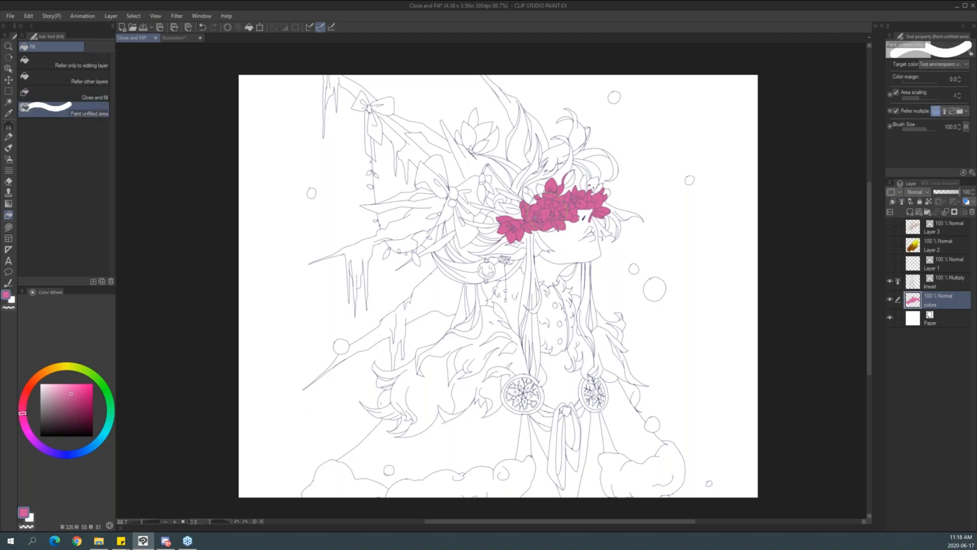
{"action": "mouse_move", "coordinate": [532, 224]}
{"action": "left_mouse_down"}
{"action": "mouse_move", "coordinate": [580, 202]}
{"action": "mouse_move", "coordinate": [548, 199]}
{"action": "mouse_move", "coordinate": [507, 228]}
{"action": "mouse_move", "coordinate": [542, 221]}
{"action": "left_mouse_up"}
{"action": "left_click_drag", "start_coordinate": [586, 203], "coordinate": [587, 202]}
{"action": "mouse_move", "coordinate": [551, 196]}
{"action": "left_mouse_down"}
{"action": "mouse_move", "coordinate": [585, 200]}
{"action": "mouse_move", "coordinate": [594, 190]}
{"action": "mouse_move", "coordinate": [592, 203]}
{"action": "mouse_move", "coordinate": [500, 233]}
{"action": "mouse_move", "coordinate": [529, 196]}
{"action": "mouse_move", "coordinate": [582, 215]}
{"action": "mouse_move", "coordinate": [571, 224]}
{"action": "mouse_move", "coordinate": [614, 209]}
{"action": "left_mouse_up"}
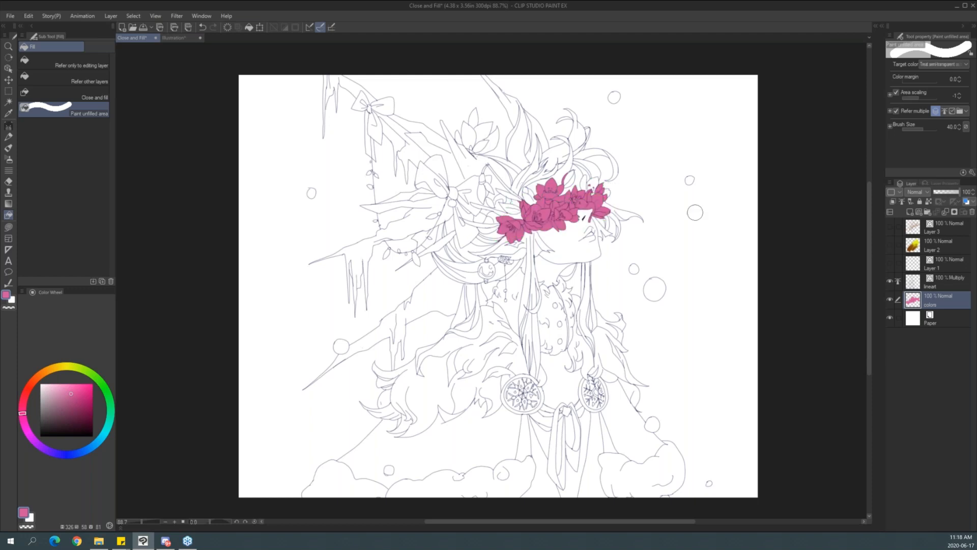
{"action": "mouse_move", "coordinate": [542, 174]}
{"action": "left_mouse_down"}
{"action": "mouse_move", "coordinate": [522, 201]}
{"action": "mouse_move", "coordinate": [585, 216]}
{"action": "mouse_move", "coordinate": [619, 209]}
{"action": "left_mouse_up"}
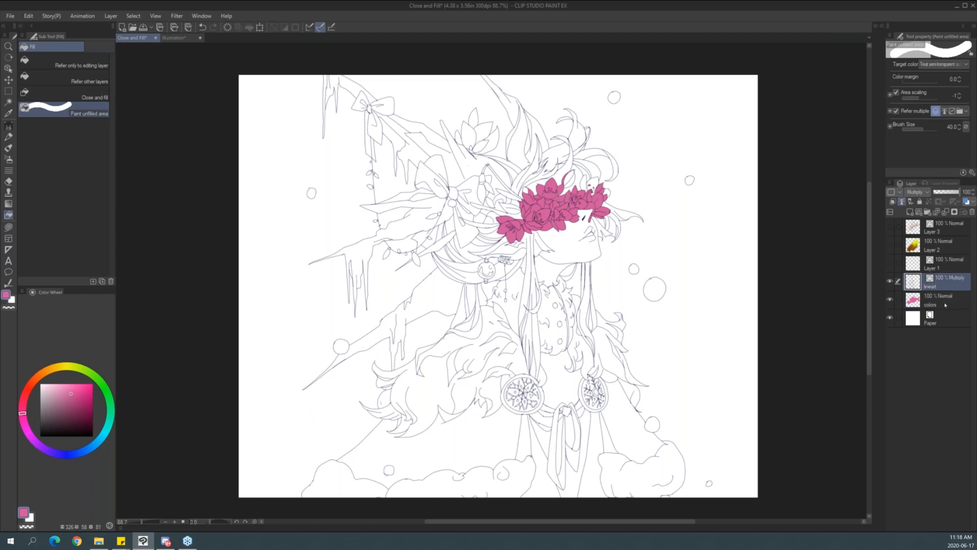
Pick a muted teal and use Close and fill on the hair above and behind the flower crown, down to the nape.
{"action": "left_click", "coordinate": [54, 367]}
{"action": "left_click", "coordinate": [105, 432]}
{"action": "left_click", "coordinate": [68, 395]}
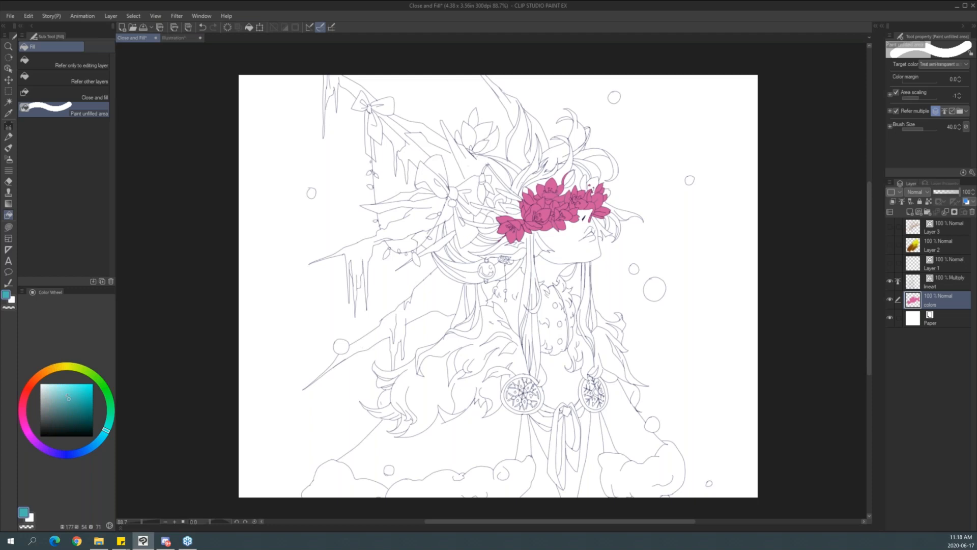
{"action": "left_click", "coordinate": [8, 227]}
{"action": "left_click", "coordinate": [9, 238]}
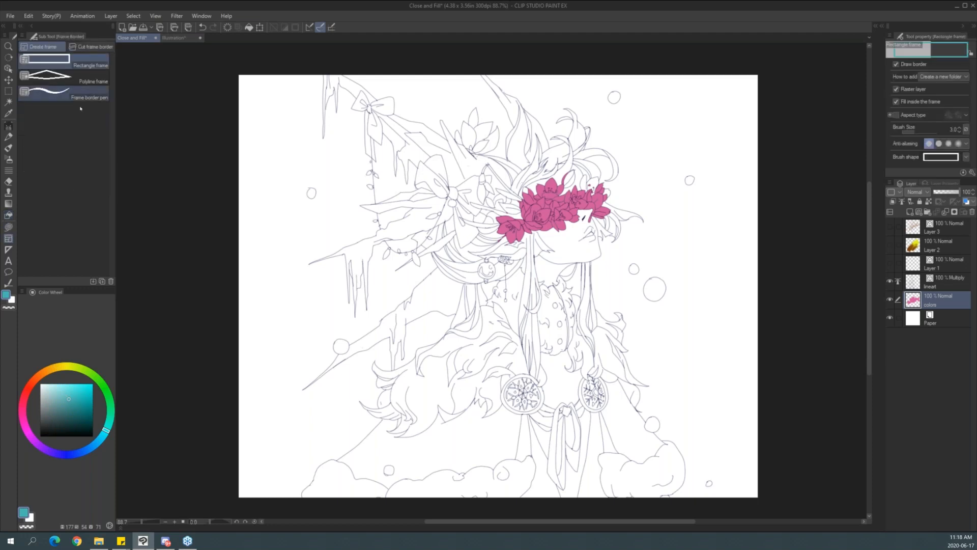
{"action": "left_click", "coordinate": [8, 215]}
{"action": "left_click", "coordinate": [102, 98]}
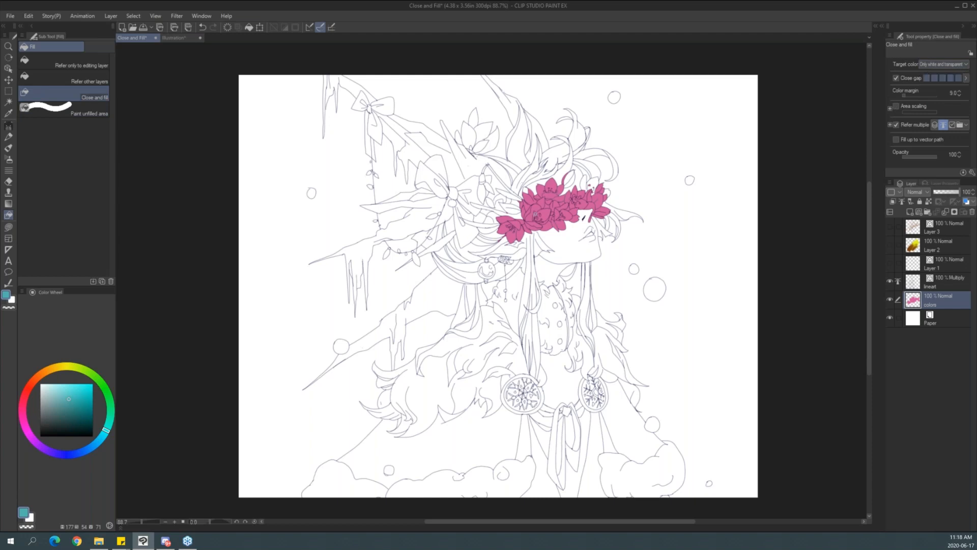
{"action": "mouse_move", "coordinate": [519, 229]}
{"action": "left_mouse_down"}
{"action": "mouse_move", "coordinate": [478, 253]}
{"action": "mouse_move", "coordinate": [455, 253]}
{"action": "mouse_move", "coordinate": [446, 209]}
{"action": "mouse_move", "coordinate": [625, 126]}
{"action": "mouse_move", "coordinate": [660, 167]}
{"action": "mouse_move", "coordinate": [614, 214]}
{"action": "mouse_move", "coordinate": [522, 232]}
{"action": "left_mouse_up"}
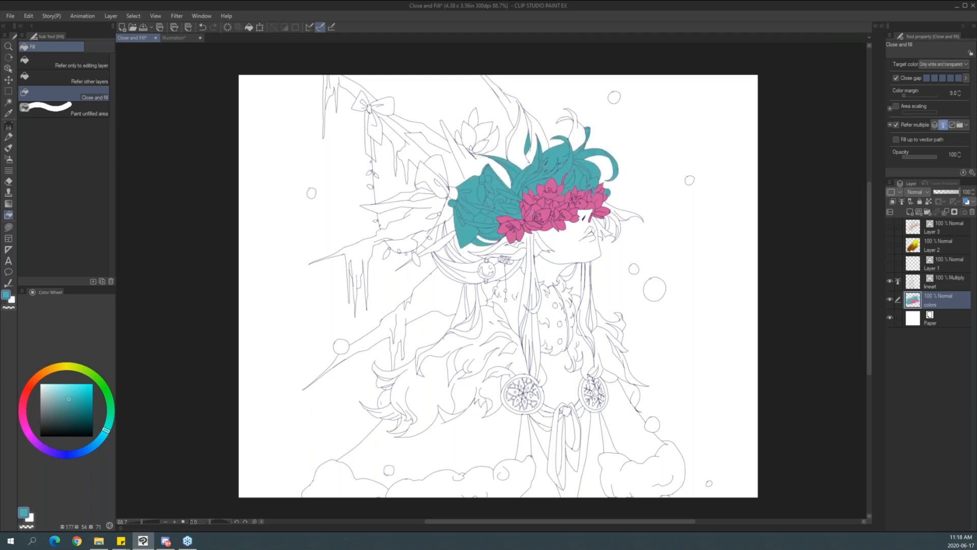
{"action": "mouse_move", "coordinate": [460, 249]}
{"action": "left_mouse_down"}
{"action": "mouse_move", "coordinate": [506, 251]}
{"action": "mouse_move", "coordinate": [473, 306]}
{"action": "mouse_move", "coordinate": [433, 199]}
{"action": "mouse_move", "coordinate": [458, 191]}
{"action": "left_mouse_up"}
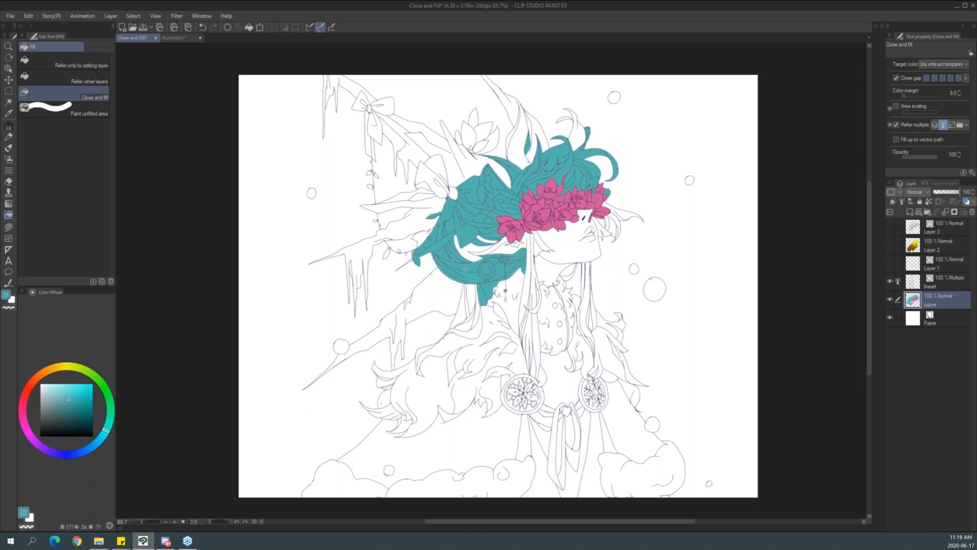
Extend the teal fill to the locks in front of the face, the hanging back hair, the top curls and the rear tips.
{"action": "mouse_move", "coordinate": [625, 193]}
{"action": "left_mouse_down"}
{"action": "mouse_move", "coordinate": [582, 257]}
{"action": "mouse_move", "coordinate": [608, 167]}
{"action": "mouse_move", "coordinate": [591, 212]}
{"action": "mouse_move", "coordinate": [613, 257]}
{"action": "mouse_move", "coordinate": [641, 199]}
{"action": "left_mouse_up"}
{"action": "key", "text": "ctrl+z"}
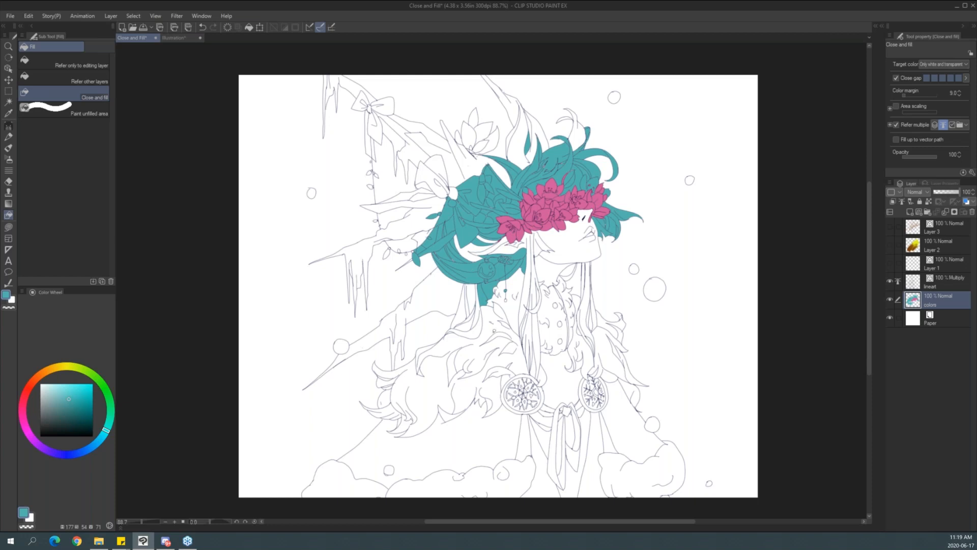
{"action": "mouse_move", "coordinate": [458, 282]}
{"action": "left_mouse_down"}
{"action": "mouse_move", "coordinate": [488, 351]}
{"action": "mouse_move", "coordinate": [481, 285]}
{"action": "left_mouse_up"}
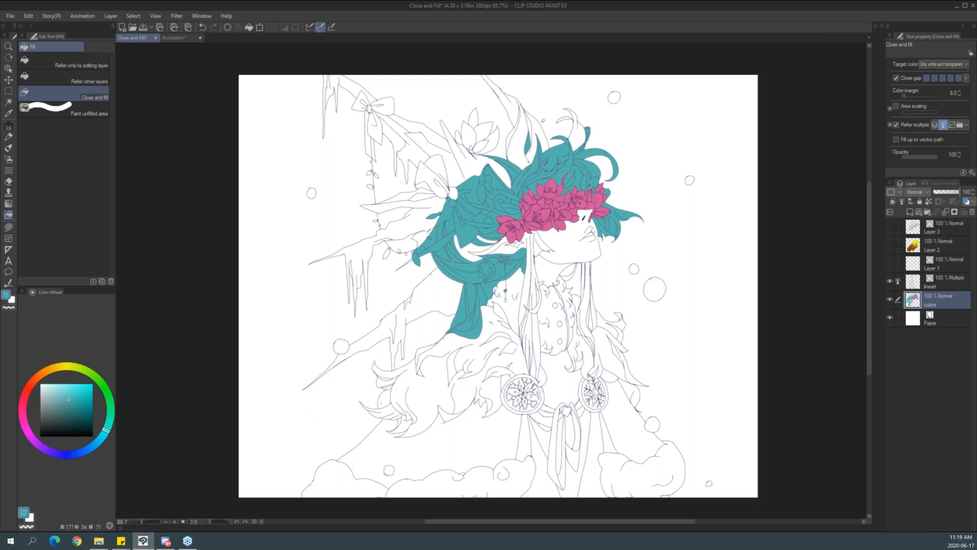
{"action": "mouse_move", "coordinate": [539, 147]}
{"action": "left_mouse_down"}
{"action": "mouse_move", "coordinate": [559, 97]}
{"action": "mouse_move", "coordinate": [606, 117]}
{"action": "left_mouse_up"}
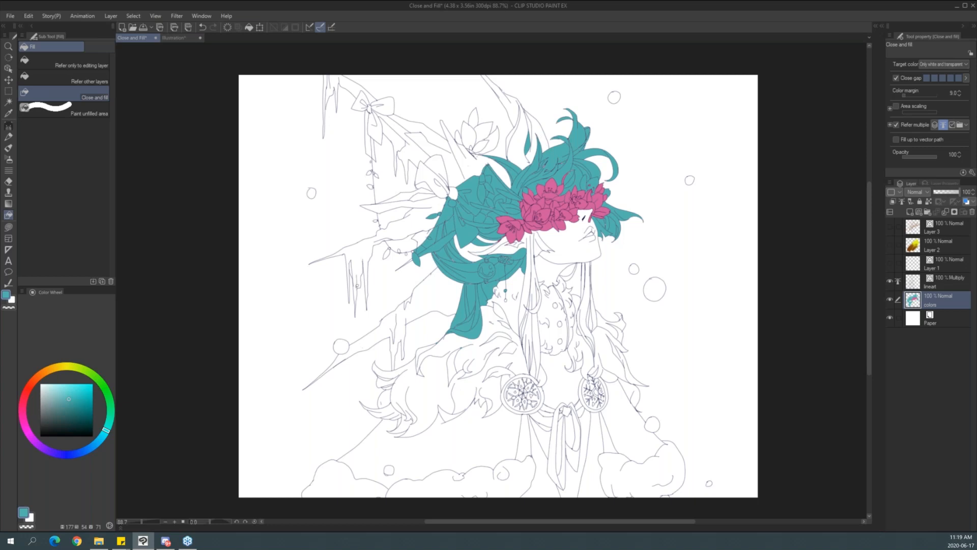
{"action": "left_click_drag", "start_coordinate": [410, 252], "coordinate": [433, 223]}
Fill the lotus above the head with the crown's sampled pink, and the hair strands below the face with the hair's sampled teal.
{"action": "left_click", "coordinate": [554, 185], "text": "alt"}
{"action": "mouse_move", "coordinate": [472, 160]}
{"action": "left_mouse_down"}
{"action": "mouse_move", "coordinate": [444, 115]}
{"action": "mouse_move", "coordinate": [470, 164]}
{"action": "left_mouse_up"}
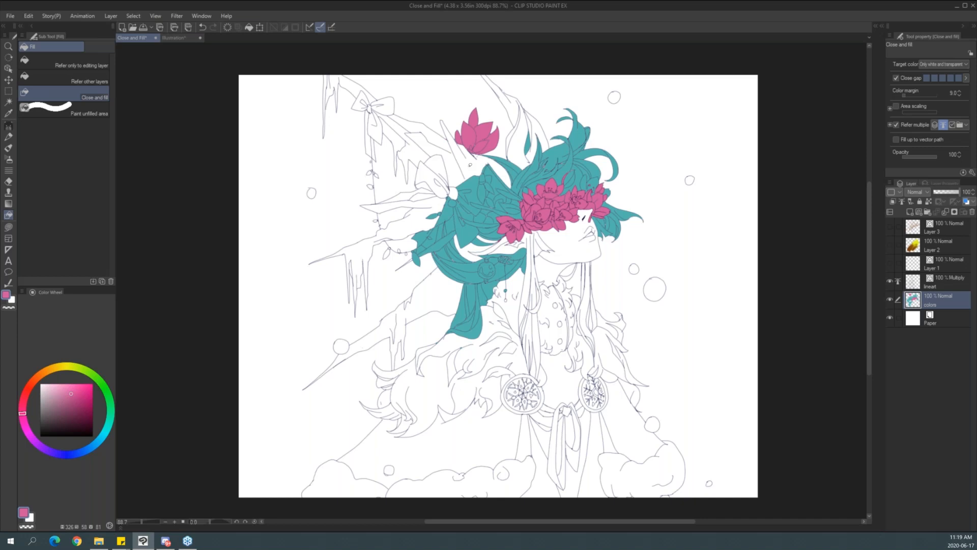
{"action": "left_click", "coordinate": [472, 264], "text": "alt"}
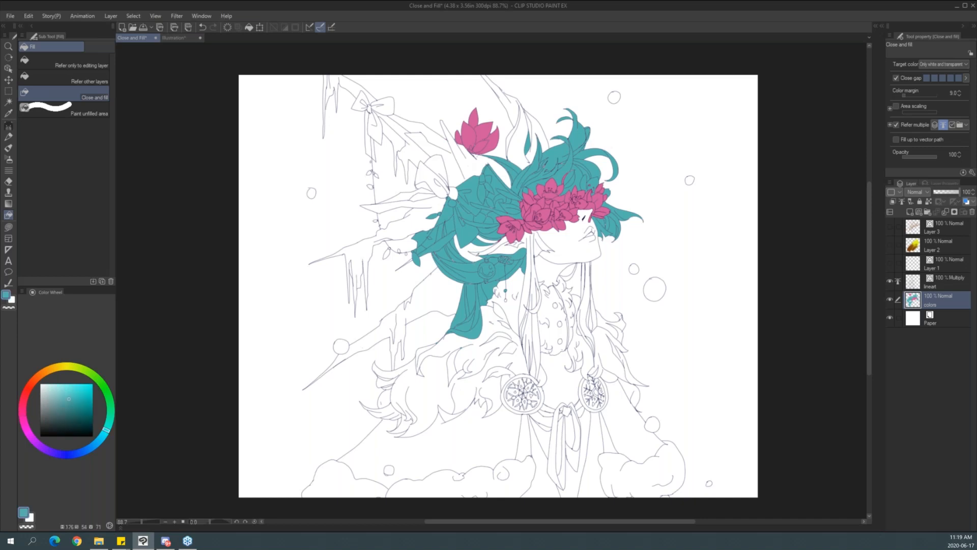
{"action": "mouse_move", "coordinate": [589, 252]}
{"action": "left_mouse_down"}
{"action": "mouse_move", "coordinate": [574, 316]}
{"action": "mouse_move", "coordinate": [593, 370]}
{"action": "mouse_move", "coordinate": [602, 299]}
{"action": "mouse_move", "coordinate": [590, 244]}
{"action": "left_mouse_up"}
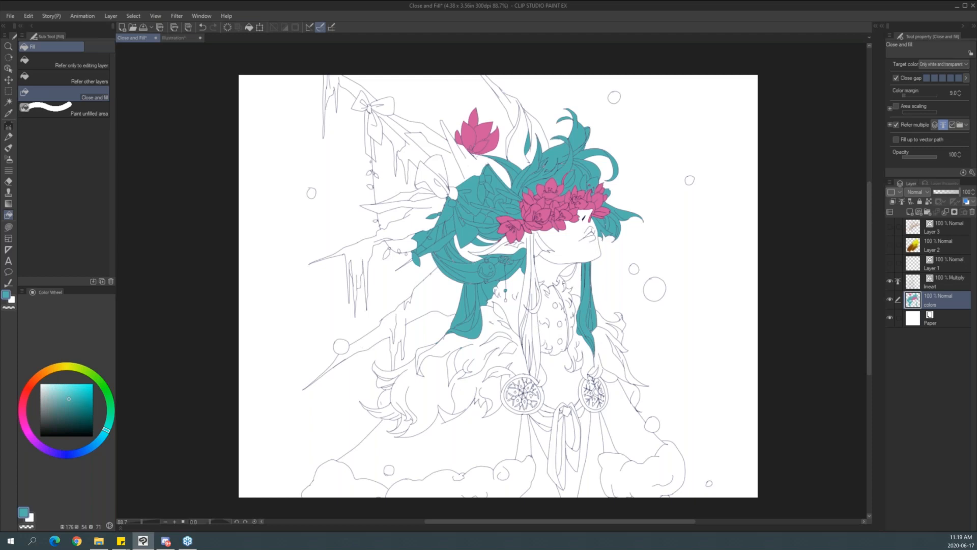
{"action": "left_click_drag", "start_coordinate": [554, 274], "coordinate": [554, 268]}
Pick a lighter teal and fill the icy spikes behind the figure and the tall one rising above the hair.
{"action": "left_click_drag", "start_coordinate": [63, 389], "coordinate": [61, 388]}
{"action": "mouse_move", "coordinate": [435, 261]}
{"action": "left_mouse_down"}
{"action": "mouse_move", "coordinate": [282, 414]}
{"action": "mouse_move", "coordinate": [370, 367]}
{"action": "mouse_move", "coordinate": [397, 374]}
{"action": "mouse_move", "coordinate": [433, 331]}
{"action": "mouse_move", "coordinate": [451, 330]}
{"action": "left_mouse_up"}
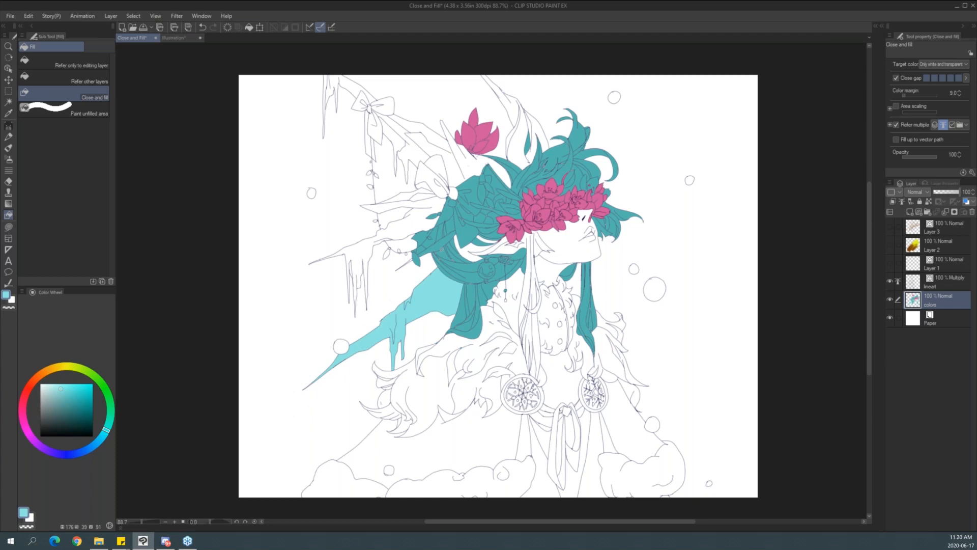
{"action": "mouse_move", "coordinate": [413, 236]}
{"action": "left_mouse_down"}
{"action": "mouse_move", "coordinate": [378, 269]}
{"action": "mouse_move", "coordinate": [295, 250]}
{"action": "mouse_move", "coordinate": [441, 202]}
{"action": "mouse_move", "coordinate": [388, 223]}
{"action": "mouse_move", "coordinate": [465, 183]}
{"action": "mouse_move", "coordinate": [462, 192]}
{"action": "mouse_move", "coordinate": [431, 106]}
{"action": "mouse_move", "coordinate": [461, 183]}
{"action": "left_mouse_up"}
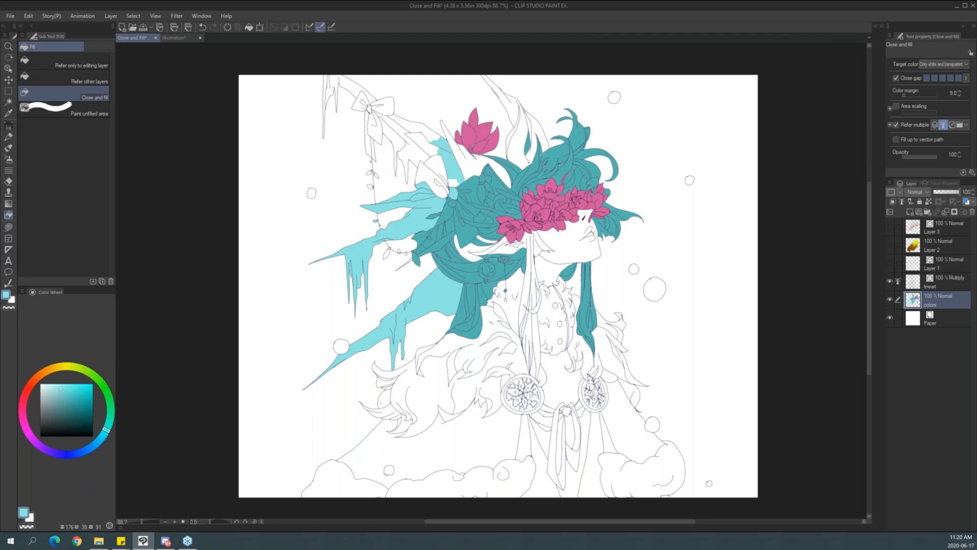
{"action": "mouse_move", "coordinate": [535, 173]}
{"action": "left_mouse_down"}
{"action": "mouse_move", "coordinate": [456, 55]}
{"action": "mouse_move", "coordinate": [564, 169]}
{"action": "mouse_move", "coordinate": [552, 190]}
{"action": "left_mouse_up"}
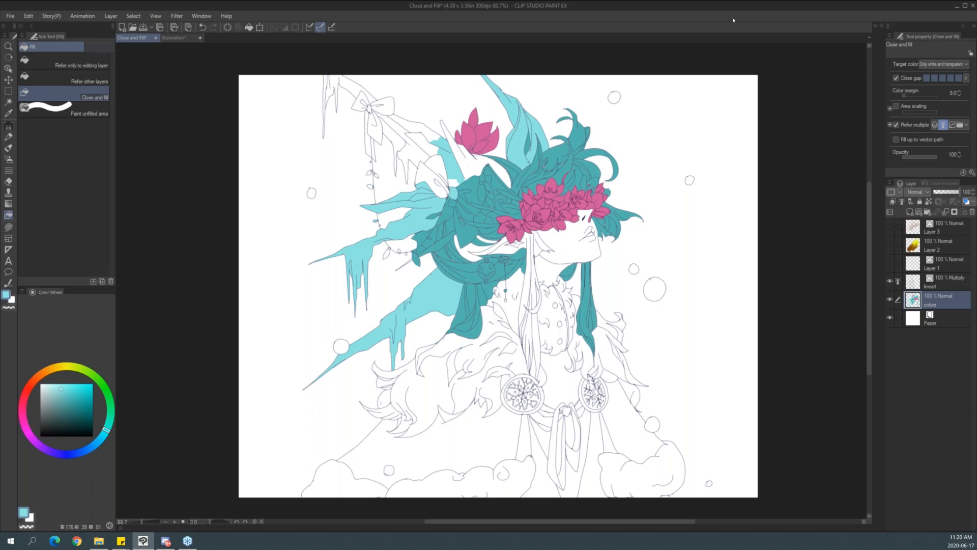
{"action": "key", "text": "ctrl+n"}
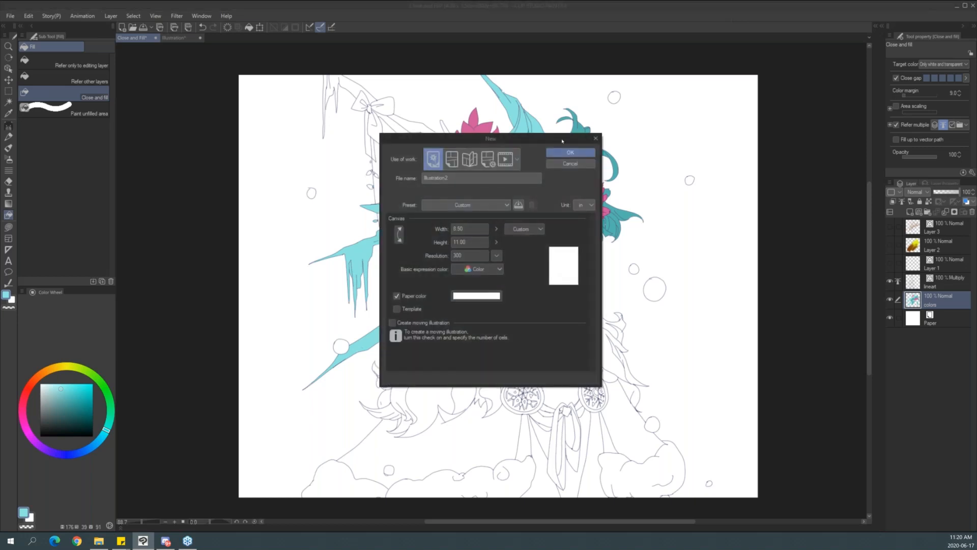
{"action": "left_click", "coordinate": [505, 160]}
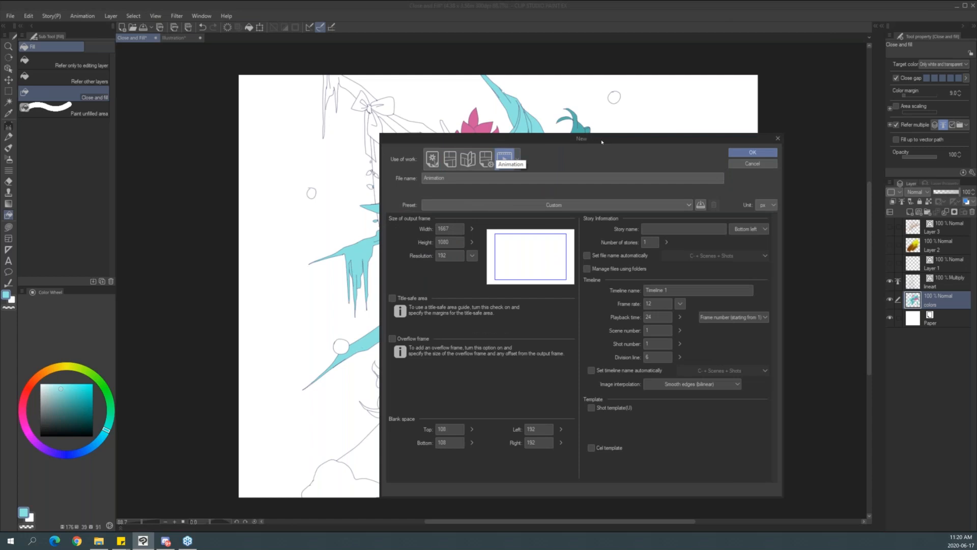
{"action": "left_click_drag", "start_coordinate": [598, 137], "coordinate": [499, 66]}
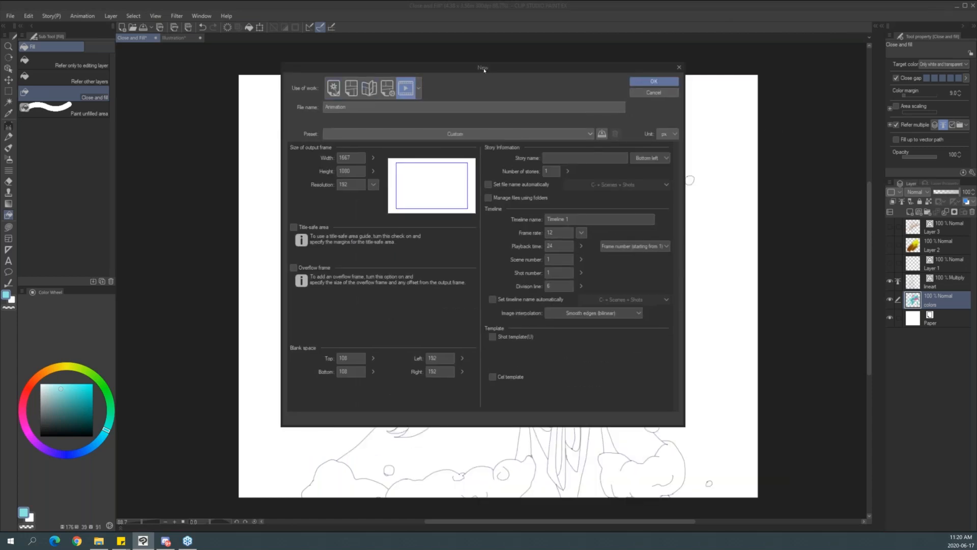
{"action": "left_click", "coordinate": [653, 93]}
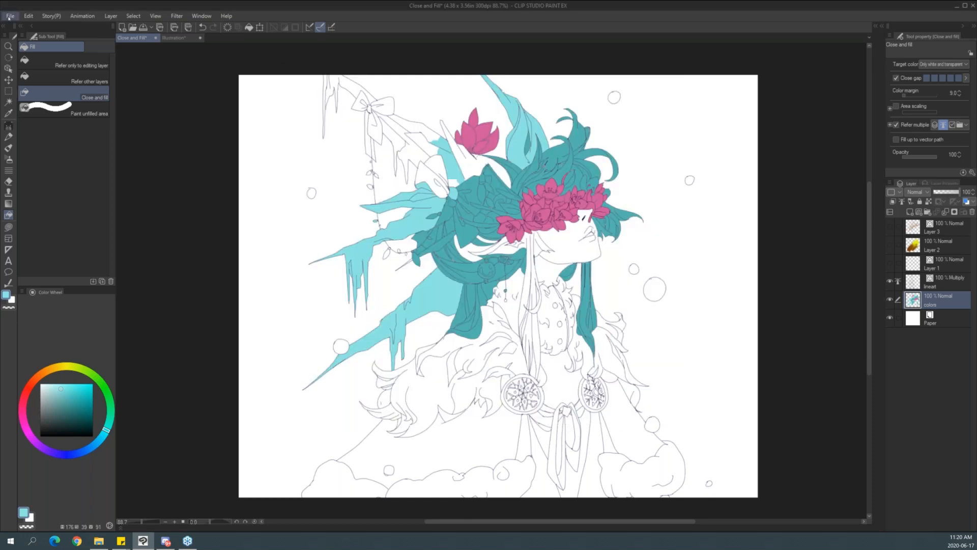
Create a new document of the Animation type, keeping the 12 frame rate and 24 playback time.
{"action": "left_click", "coordinate": [9, 16]}
{"action": "left_click", "coordinate": [27, 27]}
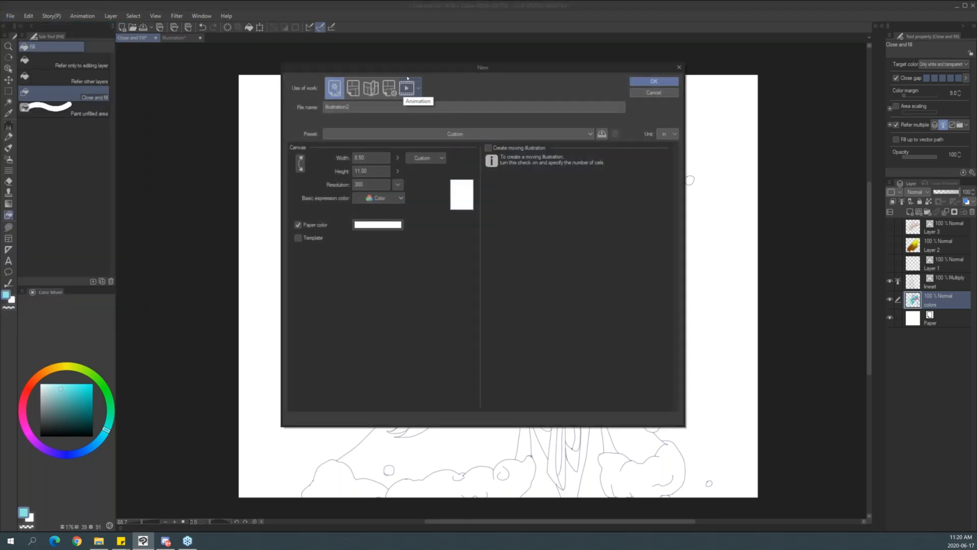
{"action": "left_click", "coordinate": [406, 87]}
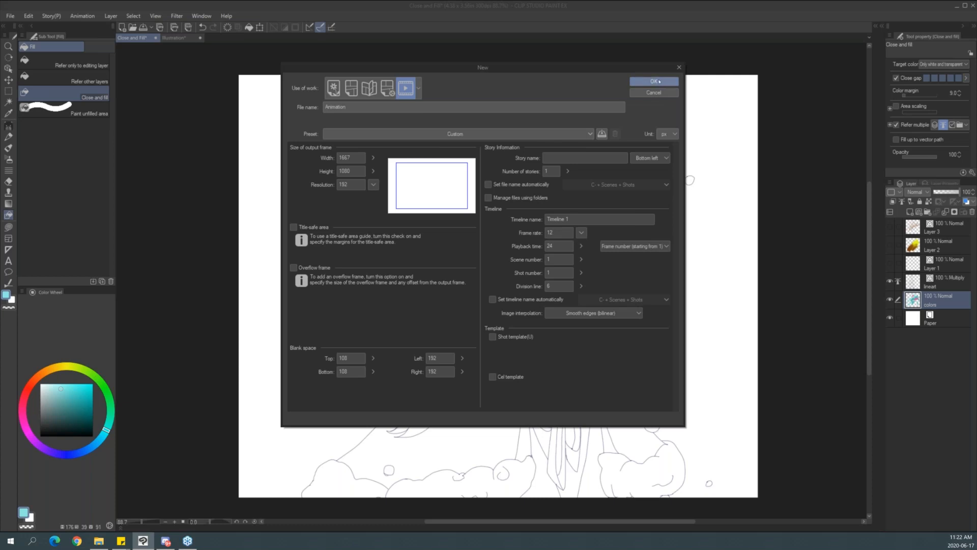
{"action": "key", "text": "Return"}
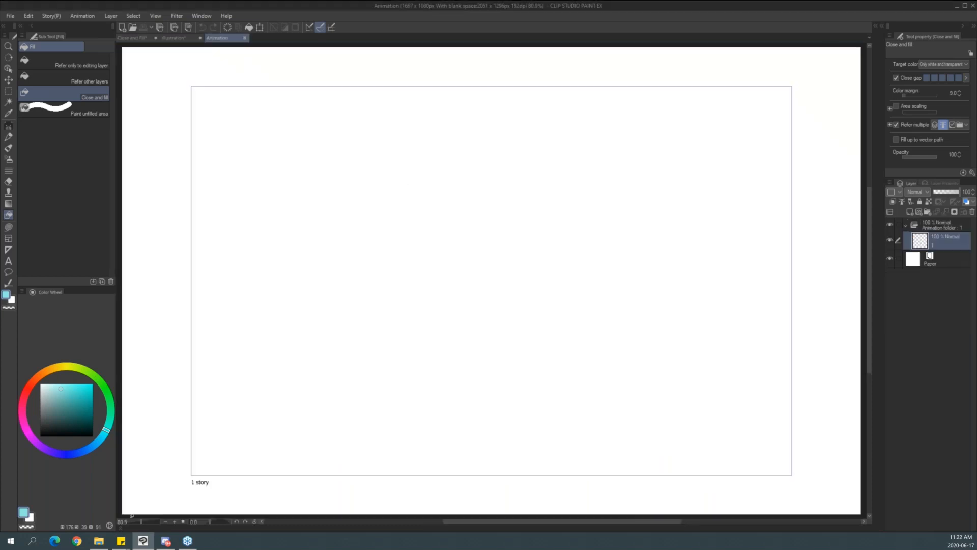
Show the timeline, reduce its height so the whole animation frame fits above it, and switch to the Inking pen.
{"action": "left_click", "coordinate": [121, 529]}
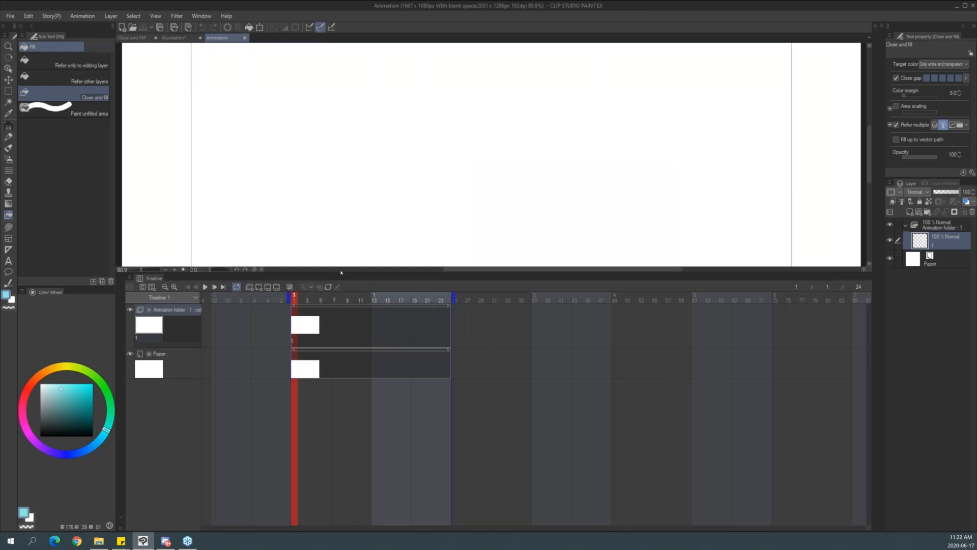
{"action": "left_click_drag", "start_coordinate": [340, 274], "coordinate": [305, 385]}
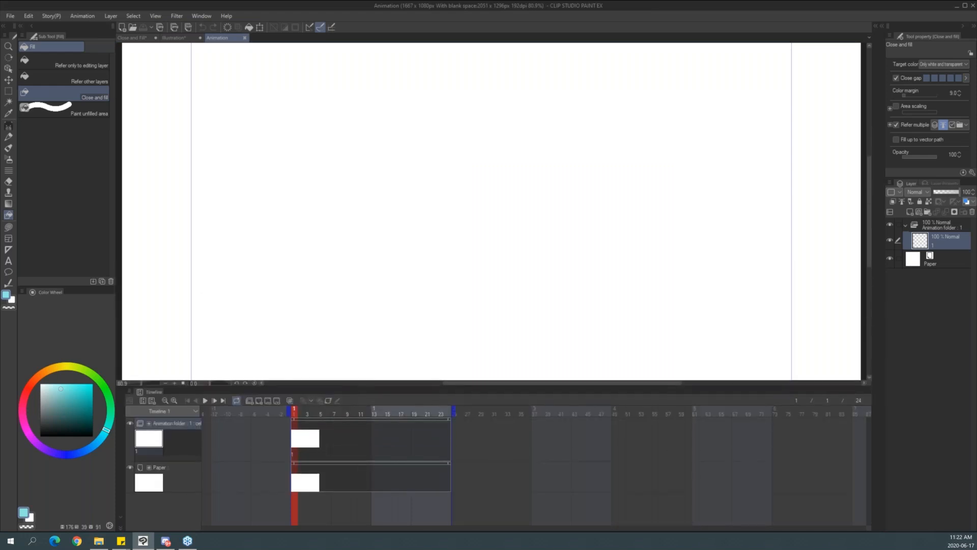
{"action": "left_click", "coordinate": [201, 15]}
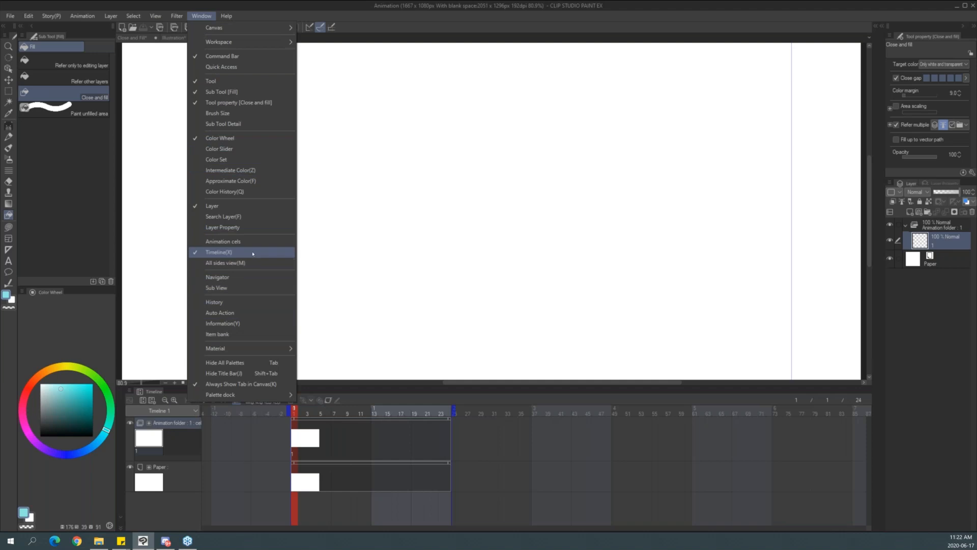
{"action": "left_click", "coordinate": [522, 9]}
{"action": "key", "text": "ctrl+space"}
{"action": "left_click_drag", "start_coordinate": [585, 219], "coordinate": [615, 261]}
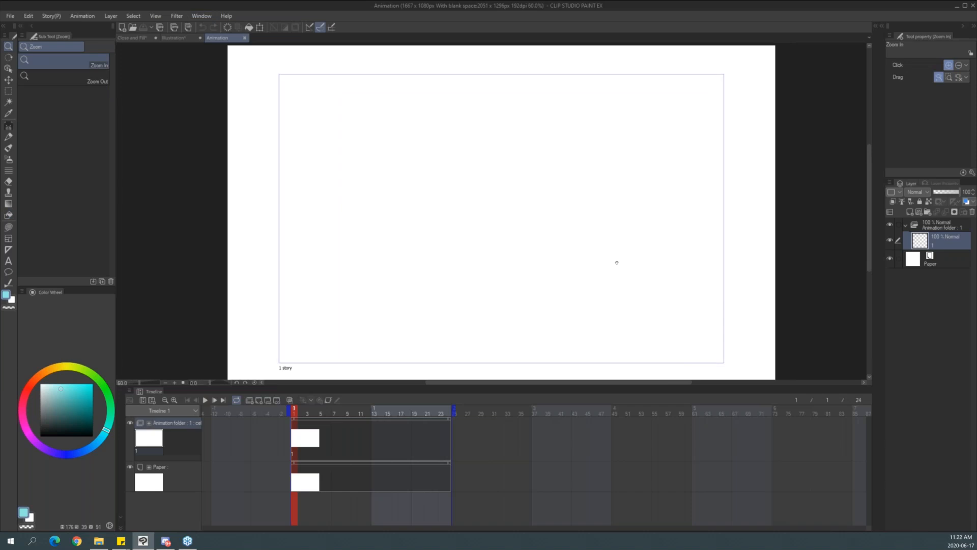
{"action": "key", "text": "p"}
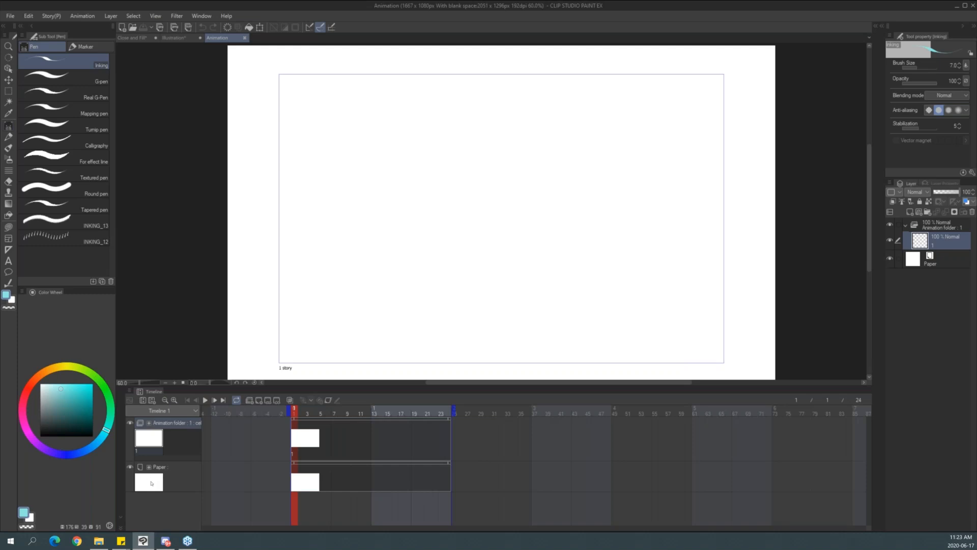
Change the Paper layer's color to a warm light grey.
{"action": "left_click", "coordinate": [913, 262]}
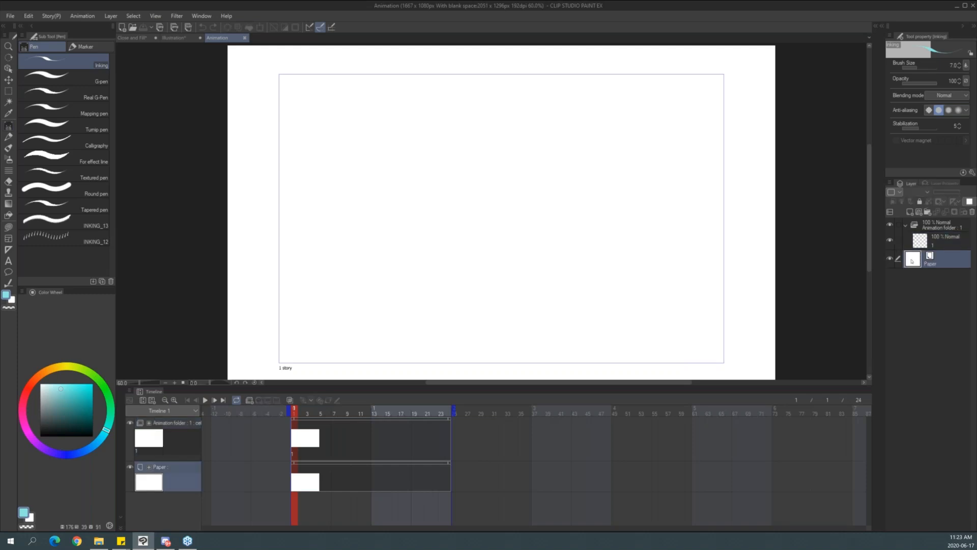
{"action": "double_click", "coordinate": [914, 263]}
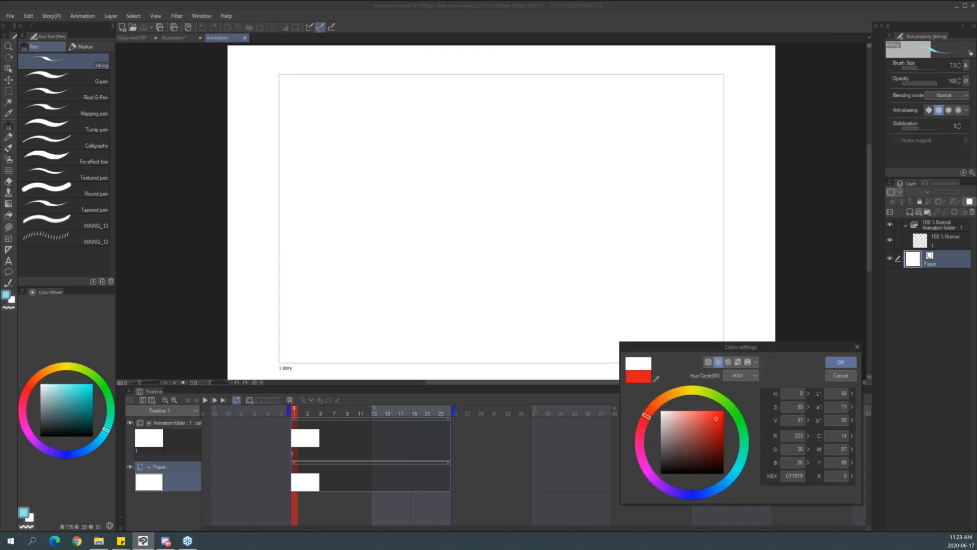
{"action": "left_click", "coordinate": [666, 440]}
{"action": "left_click", "coordinate": [663, 434]}
{"action": "left_click", "coordinate": [843, 360]}
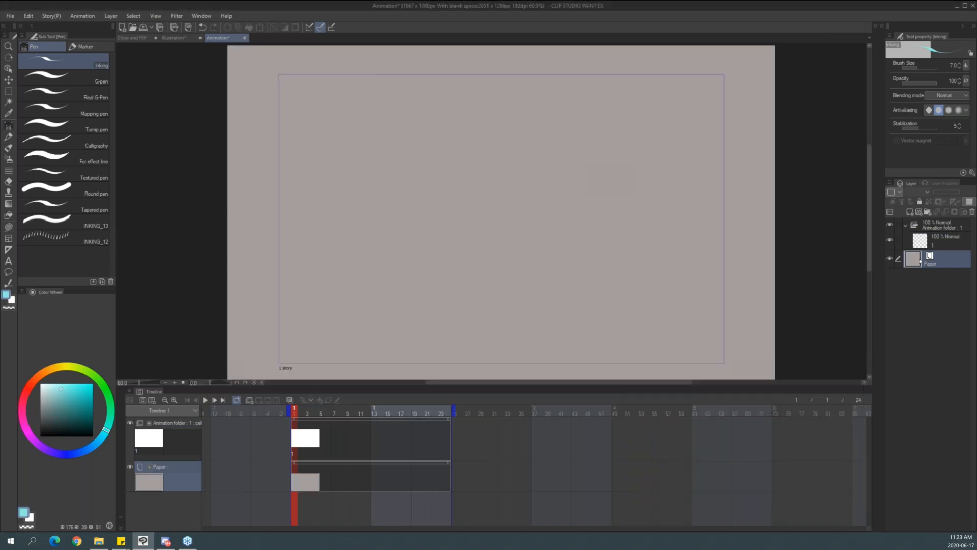
{"action": "left_click_drag", "start_coordinate": [300, 414], "coordinate": [269, 436]}
Select cel 1 in the animation folder and draw a near-black oval at the frame's lower left with brush size 17.
{"action": "left_click", "coordinate": [948, 224]}
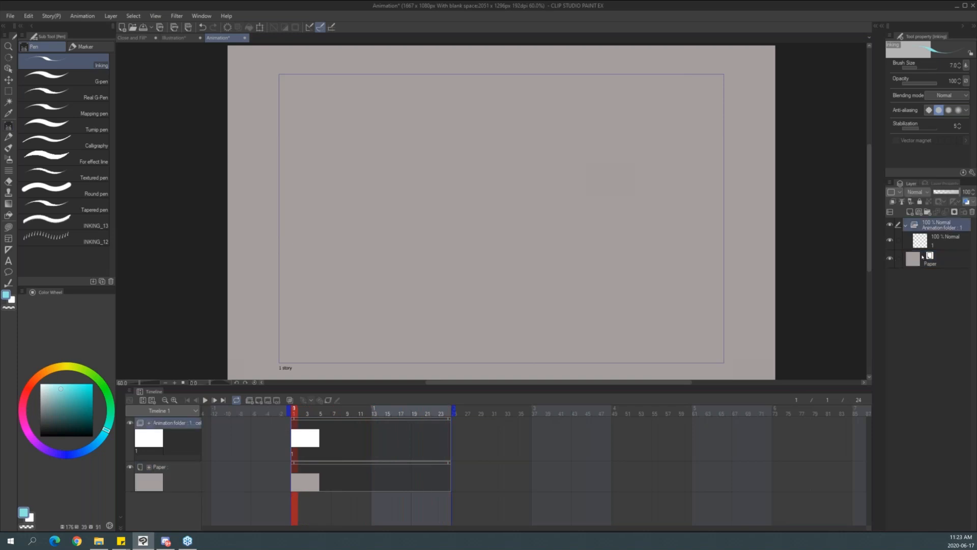
{"action": "left_click", "coordinate": [905, 225]}
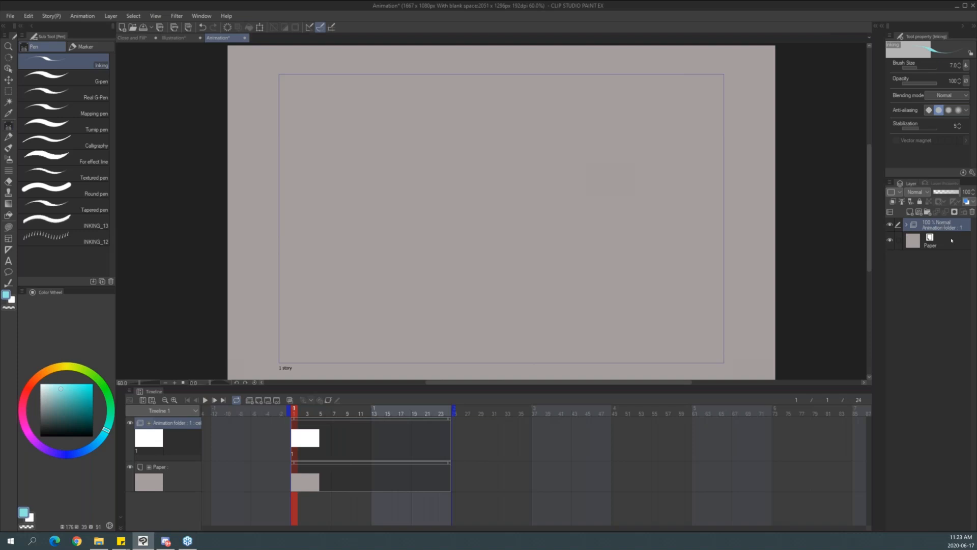
{"action": "left_click", "coordinate": [907, 225]}
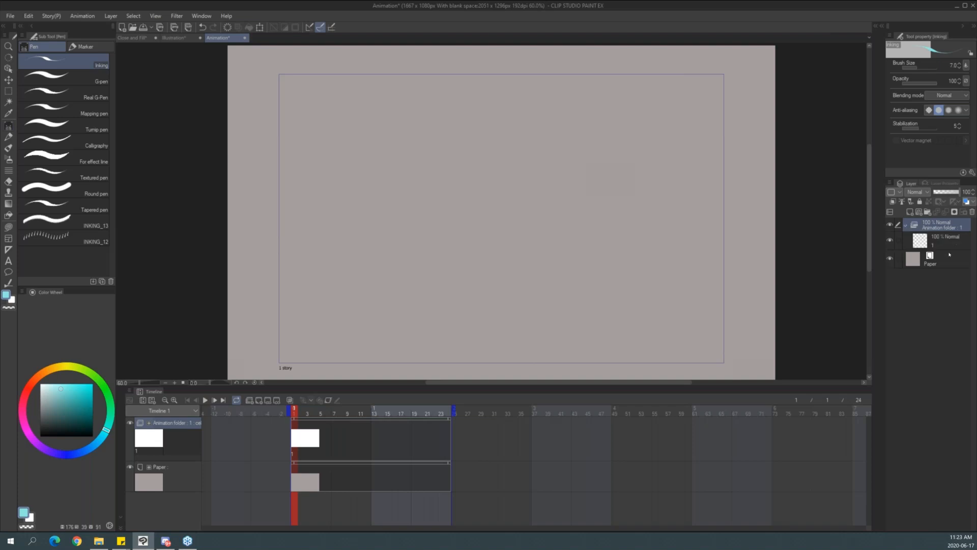
{"action": "left_click", "coordinate": [954, 244]}
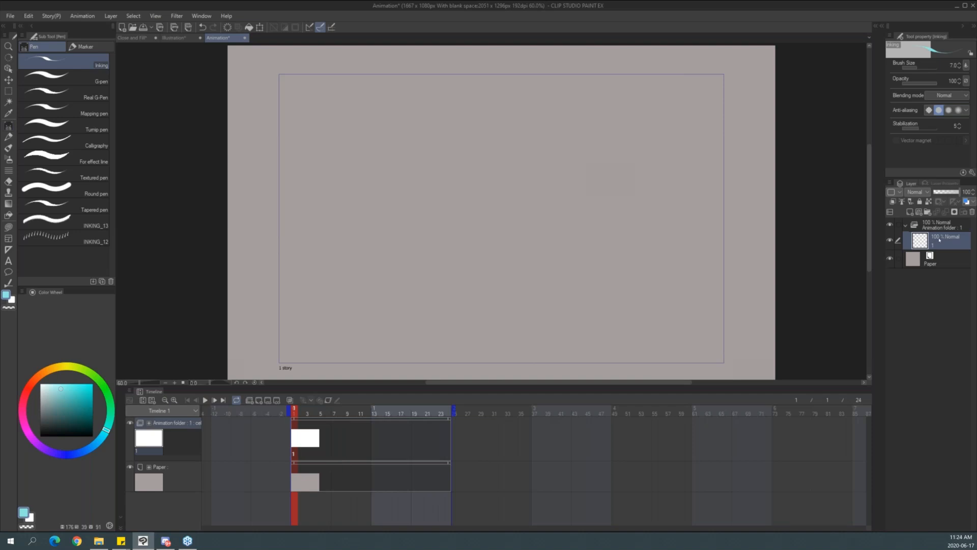
{"action": "key", "text": "bracketright"}
{"action": "key", "text": "bracketright"}
{"action": "key", "text": "bracketright"}
{"action": "key", "text": "bracketright"}
{"action": "left_click_drag", "start_coordinate": [49, 418], "coordinate": [40, 430]}
{"action": "mouse_move", "coordinate": [339, 335]}
{"action": "left_mouse_down"}
{"action": "mouse_move", "coordinate": [313, 337]}
{"action": "mouse_move", "coordinate": [364, 272]}
{"action": "mouse_move", "coordinate": [318, 333]}
{"action": "left_mouse_up"}
Set the Paper layer's color back to white.
{"action": "left_click", "coordinate": [912, 258]}
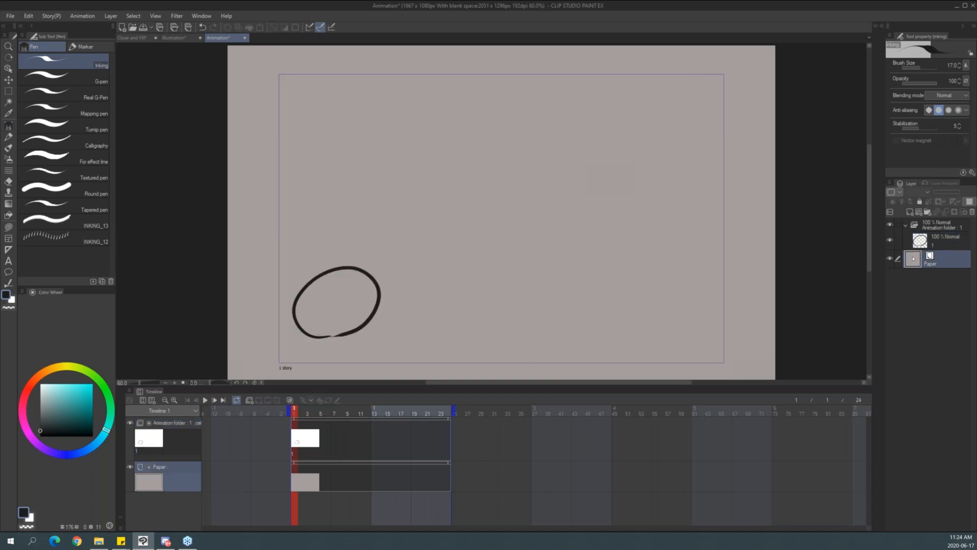
{"action": "double_click", "coordinate": [915, 262]}
{"action": "left_click_drag", "start_coordinate": [679, 419], "coordinate": [662, 414]}
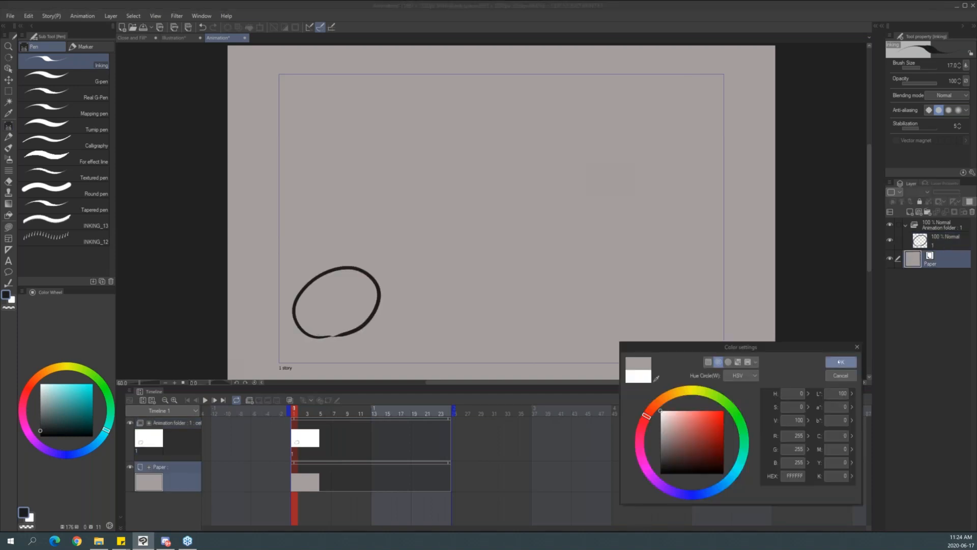
{"action": "left_click", "coordinate": [841, 362]}
Add cels 2 to 12, redrawing the oval on each so it rises, arcs across to the right and drops while shrinking.
{"action": "left_click", "coordinate": [924, 242]}
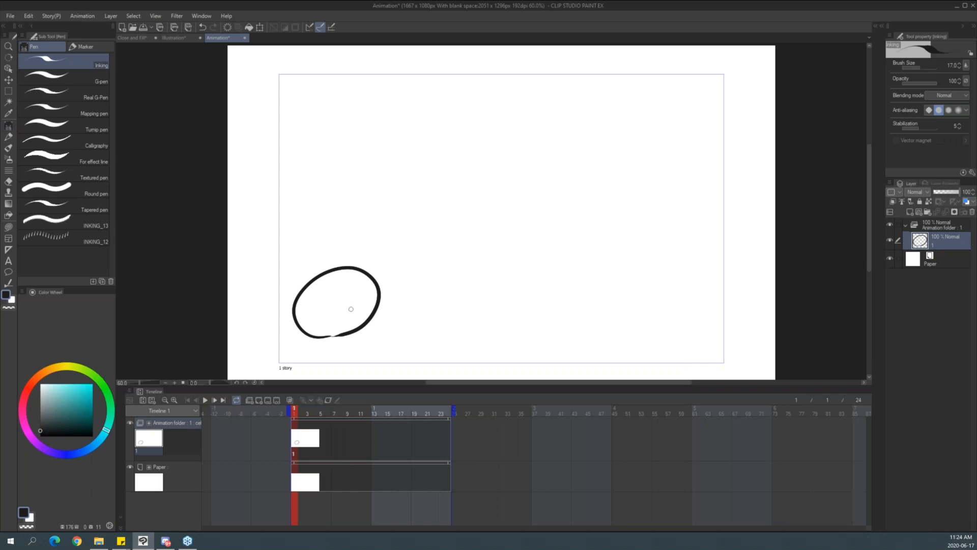
{"action": "key", "text": "ctrl+shift+n"}
{"action": "mouse_move", "coordinate": [328, 311]}
{"action": "left_mouse_down"}
{"action": "mouse_move", "coordinate": [334, 220]}
{"action": "mouse_move", "coordinate": [325, 315]}
{"action": "left_mouse_up"}
{"action": "key", "text": "ctrl+shift+n"}
{"action": "mouse_move", "coordinate": [356, 269]}
{"action": "left_mouse_down"}
{"action": "mouse_move", "coordinate": [382, 258]}
{"action": "mouse_move", "coordinate": [348, 264]}
{"action": "left_mouse_up"}
{"action": "key", "text": "ctrl+shift+n"}
{"action": "mouse_move", "coordinate": [359, 206]}
{"action": "left_mouse_down"}
{"action": "mouse_move", "coordinate": [406, 148]}
{"action": "mouse_move", "coordinate": [358, 191]}
{"action": "mouse_move", "coordinate": [446, 170]}
{"action": "mouse_move", "coordinate": [410, 180]}
{"action": "mouse_move", "coordinate": [483, 121]}
{"action": "mouse_move", "coordinate": [458, 142]}
{"action": "mouse_move", "coordinate": [544, 174]}
{"action": "mouse_move", "coordinate": [535, 196]}
{"action": "mouse_move", "coordinate": [549, 176]}
{"action": "mouse_move", "coordinate": [519, 249]}
{"action": "mouse_move", "coordinate": [495, 269]}
{"action": "left_mouse_up"}
{"action": "key", "text": "ctrl+shift+n"}
{"action": "key", "text": "ctrl+shift+n"}
{"action": "key", "text": "ctrl+shift+n"}
{"action": "key", "text": "ctrl+shift+n"}
{"action": "key", "text": "ctrl+shift+n"}
{"action": "key", "text": "ctrl+shift+n"}
{"action": "key", "text": "ctrl+shift+n"}
{"action": "key", "text": "ctrl+shift+n"}
Step through the animation frame by frame from frame 1 to frame 12 to check the oval's motion.
{"action": "left_click_drag", "start_coordinate": [351, 415], "coordinate": [294, 416]}
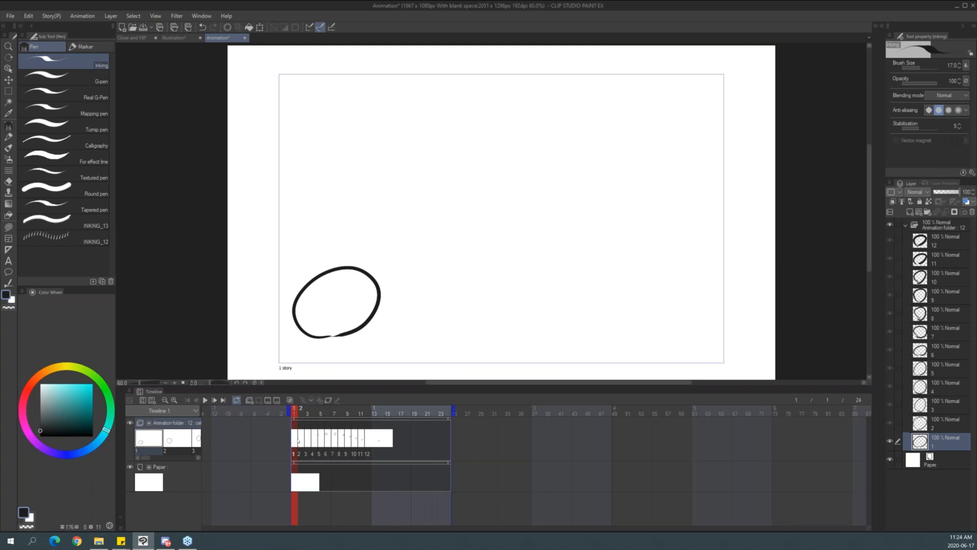
{"action": "key", "text": "period"}
{"action": "key", "text": "period"}
{"action": "key", "text": "period"}
{"action": "key", "text": "period"}
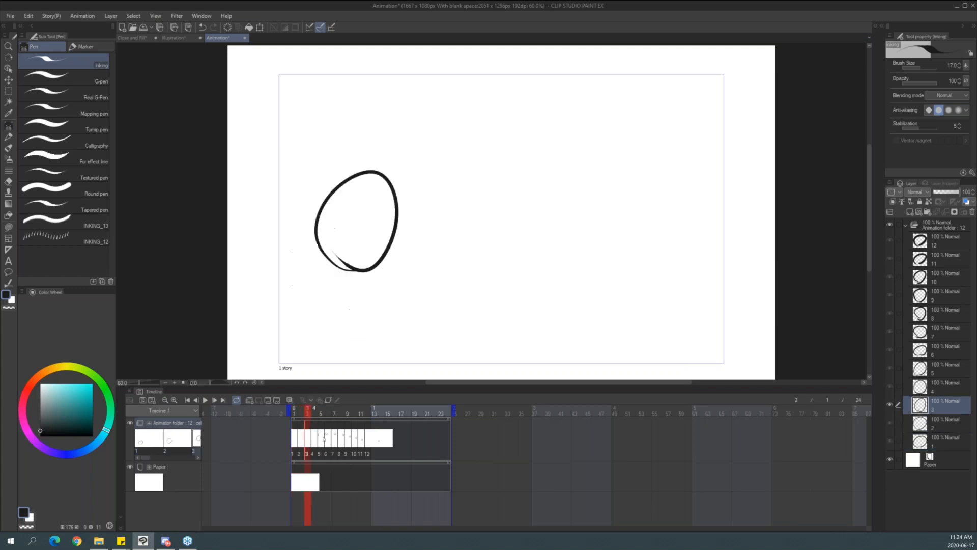
{"action": "key", "text": "period"}
{"action": "key", "text": "period"}
{"action": "key", "text": "period"}
{"action": "key", "text": "period"}
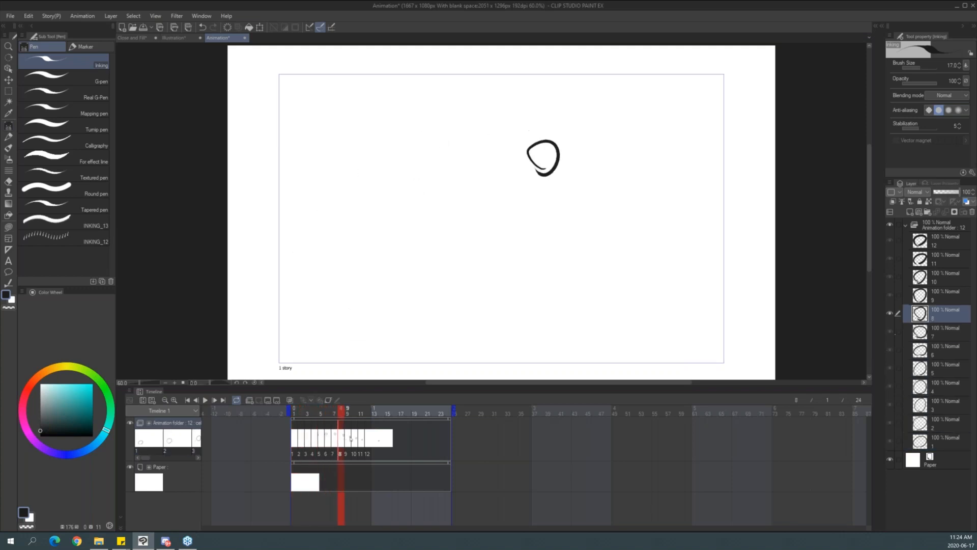
{"action": "key", "text": "period"}
{"action": "key", "text": "period"}
{"action": "key", "text": "period"}
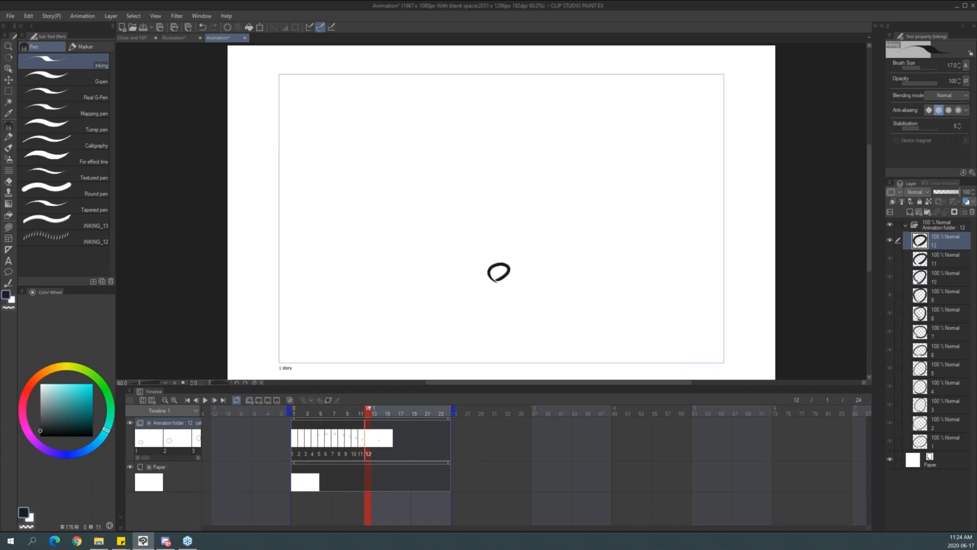
Return to frame 1, play the animation to review it, and stop playback.
{"action": "left_click_drag", "start_coordinate": [344, 415], "coordinate": [265, 425]}
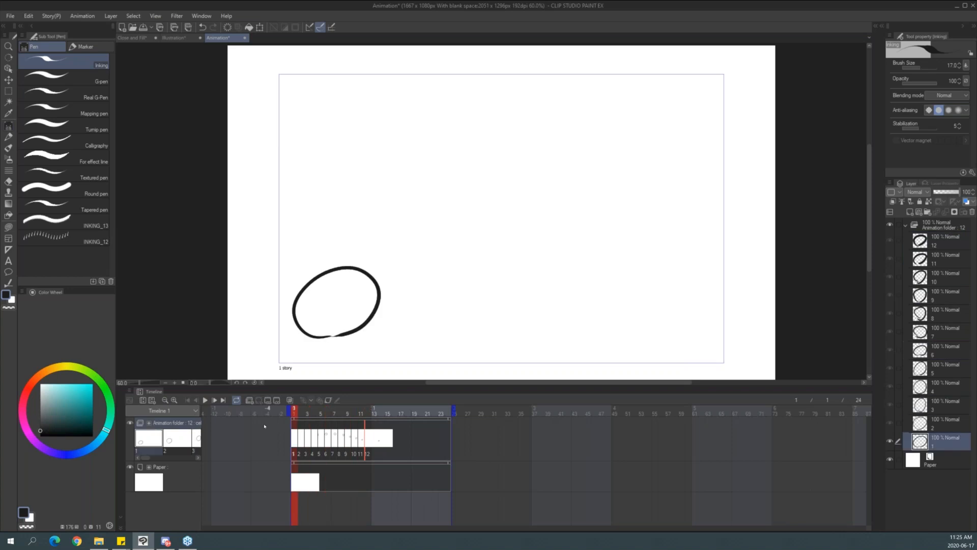
{"action": "key", "text": "space"}
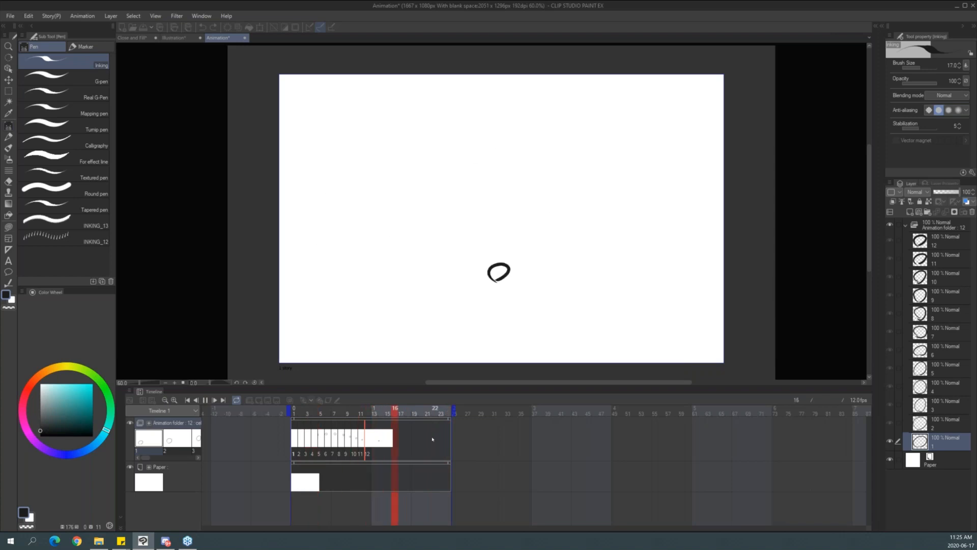
{"action": "key", "text": "space"}
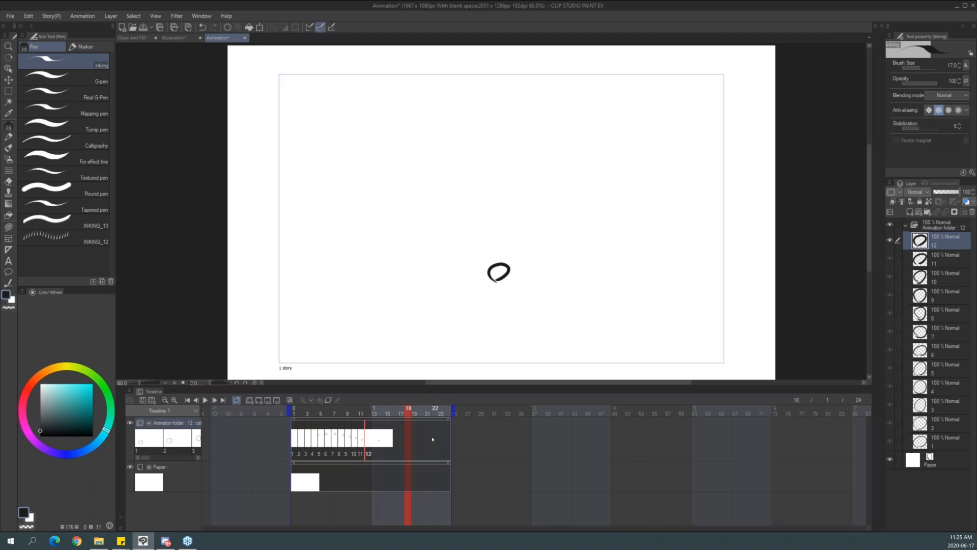
Add a new animation cel after frame 12 and enable onion skin.
{"action": "left_click", "coordinate": [371, 412]}
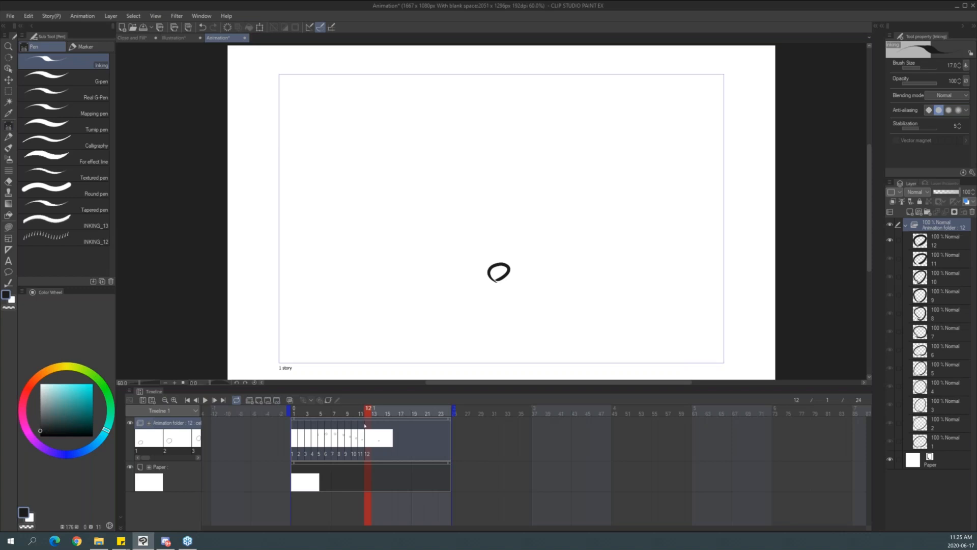
{"action": "left_click", "coordinate": [260, 402]}
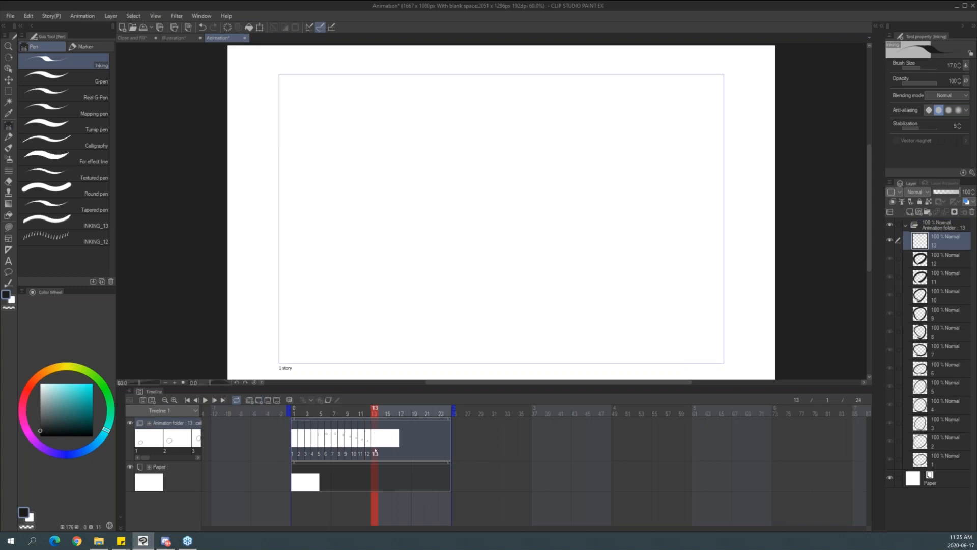
{"action": "left_click", "coordinate": [290, 400]}
Examine the onion skin's previous and next drawings on frames 12, 11 and 9, and return to frame 13.
{"action": "left_click", "coordinate": [367, 413]}
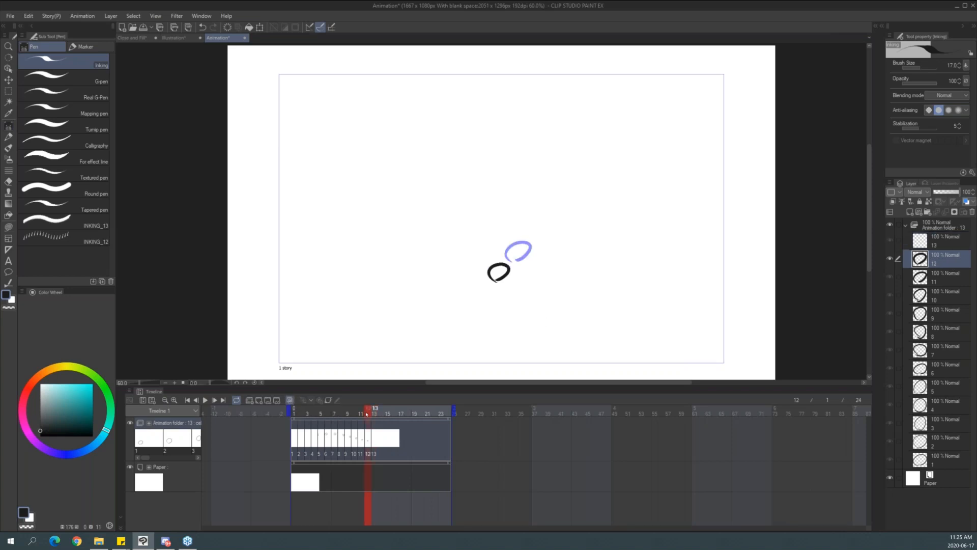
{"action": "left_click", "coordinate": [374, 412]}
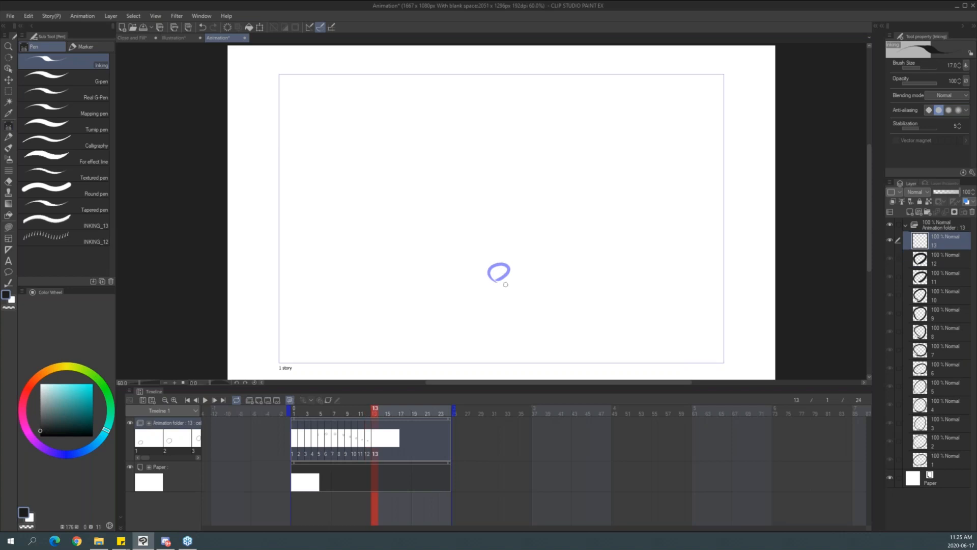
{"action": "left_click", "coordinate": [359, 413]}
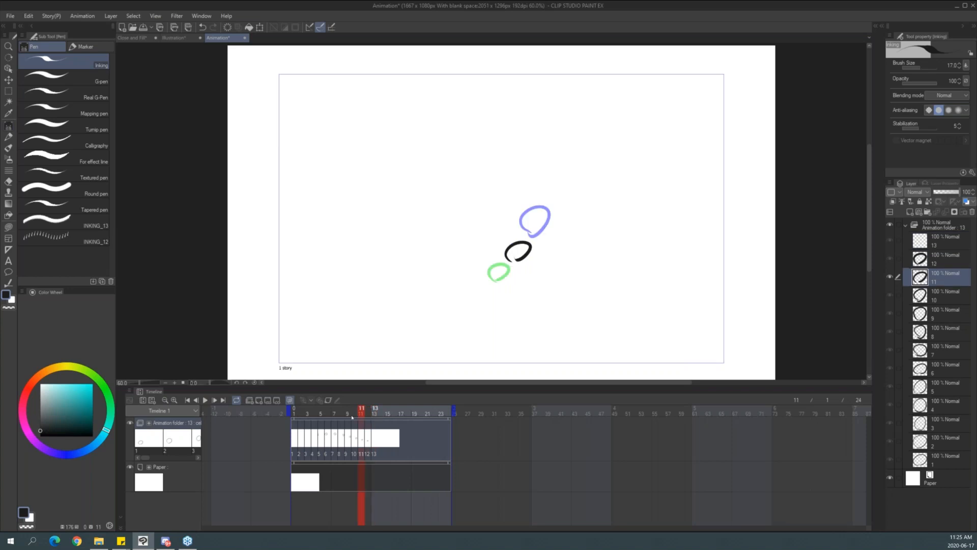
{"action": "left_click", "coordinate": [348, 413]}
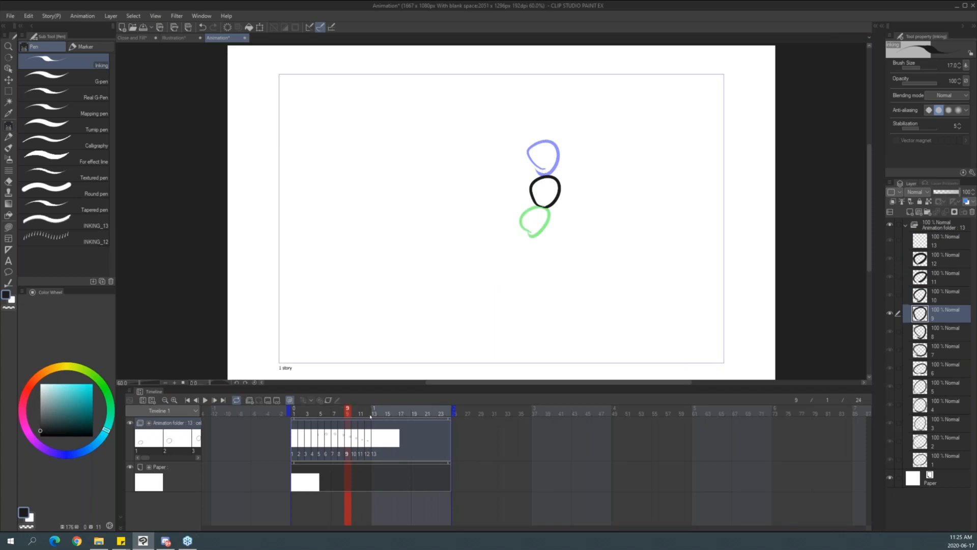
{"action": "left_click_drag", "start_coordinate": [370, 416], "coordinate": [377, 416]}
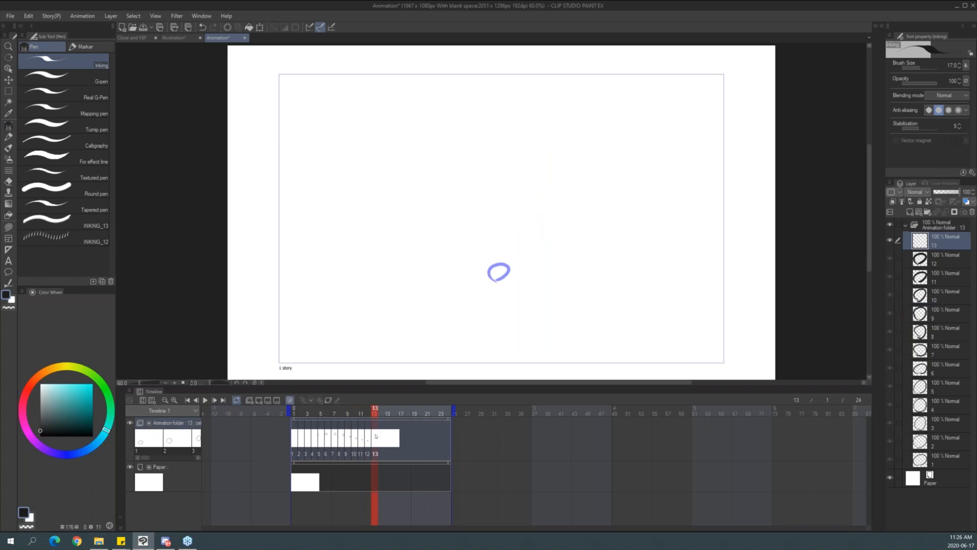
Draw the oval on cels 13 to 20, adding each new cel and enlarging it as it loops left, up and over to the right.
{"action": "left_click_drag", "start_coordinate": [477, 284], "coordinate": [499, 276]}
{"action": "key", "text": "alt+n"}
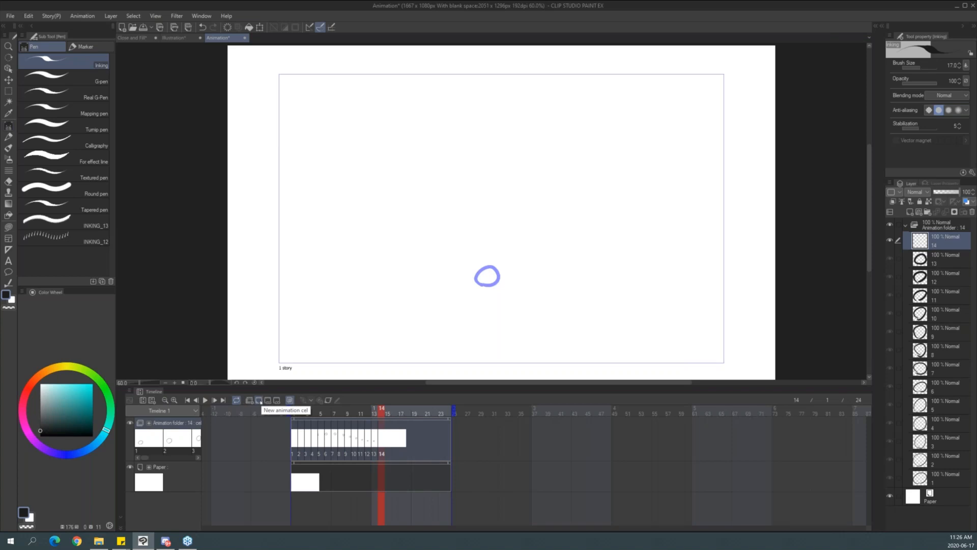
{"action": "mouse_move", "coordinate": [465, 287]}
{"action": "left_mouse_down"}
{"action": "mouse_move", "coordinate": [441, 264]}
{"action": "mouse_move", "coordinate": [418, 272]}
{"action": "mouse_move", "coordinate": [434, 236]}
{"action": "left_mouse_up"}
{"action": "key", "text": "alt+n"}
{"action": "key", "text": "alt+n"}
{"action": "key", "text": "alt+n"}
{"action": "key", "text": "alt+n"}
{"action": "mouse_move", "coordinate": [393, 171]}
{"action": "left_mouse_down"}
{"action": "mouse_move", "coordinate": [487, 168]}
{"action": "mouse_move", "coordinate": [396, 173]}
{"action": "left_mouse_up"}
{"action": "key", "text": "alt+n"}
{"action": "mouse_move", "coordinate": [479, 107]}
{"action": "left_mouse_down"}
{"action": "mouse_move", "coordinate": [461, 181]}
{"action": "mouse_move", "coordinate": [480, 107]}
{"action": "left_mouse_up"}
{"action": "key", "text": "alt+n"}
{"action": "mouse_move", "coordinate": [542, 180]}
{"action": "left_mouse_down"}
{"action": "mouse_move", "coordinate": [593, 99]}
{"action": "mouse_move", "coordinate": [525, 178]}
{"action": "left_mouse_up"}
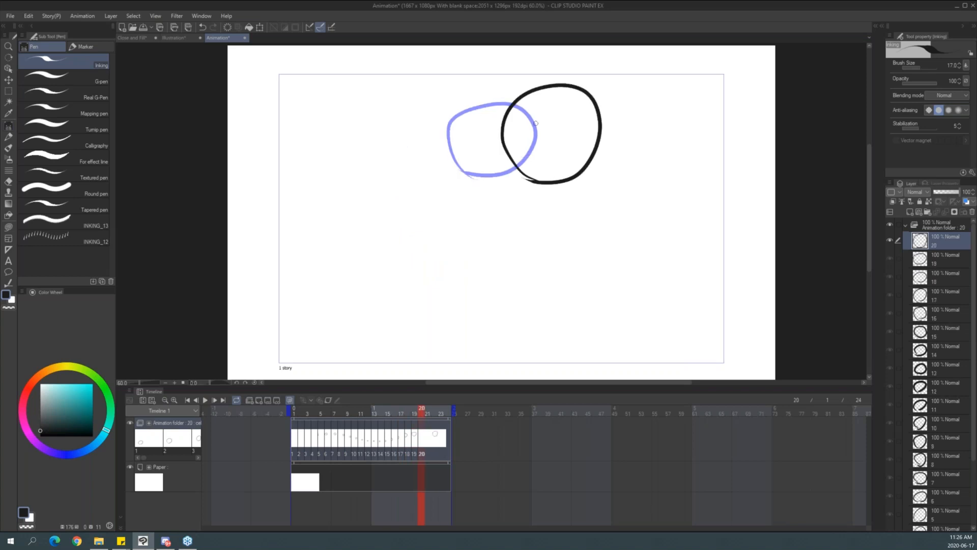
Draw the oval on new cels 21 to 24, moving it down and back to the left, and play the finished animation.
{"action": "key", "text": "alt+n"}
{"action": "mouse_move", "coordinate": [584, 198]}
{"action": "left_mouse_down"}
{"action": "mouse_move", "coordinate": [613, 107]}
{"action": "mouse_move", "coordinate": [647, 189]}
{"action": "mouse_move", "coordinate": [558, 183]}
{"action": "left_mouse_up"}
{"action": "key", "text": "alt+n"}
{"action": "mouse_move", "coordinate": [583, 262]}
{"action": "left_mouse_down"}
{"action": "mouse_move", "coordinate": [554, 203]}
{"action": "mouse_move", "coordinate": [567, 258]}
{"action": "mouse_move", "coordinate": [542, 290]}
{"action": "left_mouse_up"}
{"action": "key", "text": "alt+n"}
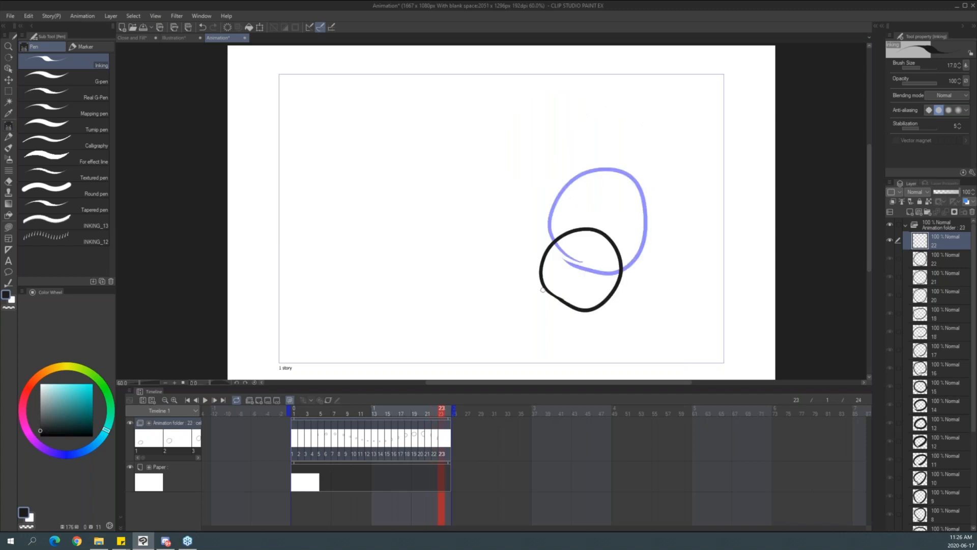
{"action": "key", "text": "alt+n"}
{"action": "mouse_move", "coordinate": [527, 325]}
{"action": "left_mouse_down"}
{"action": "mouse_move", "coordinate": [551, 273]}
{"action": "mouse_move", "coordinate": [514, 309]}
{"action": "mouse_move", "coordinate": [529, 322]}
{"action": "left_mouse_up"}
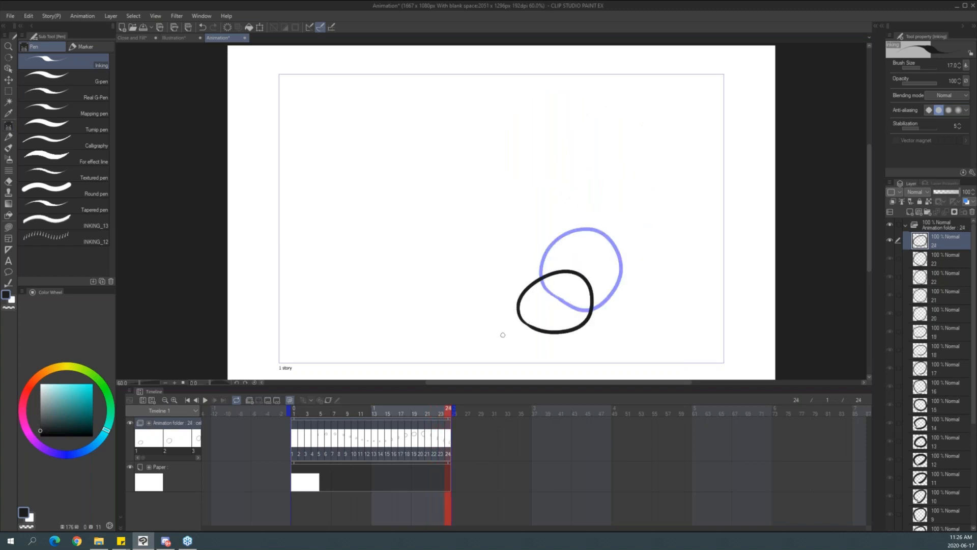
{"action": "key", "text": "space"}
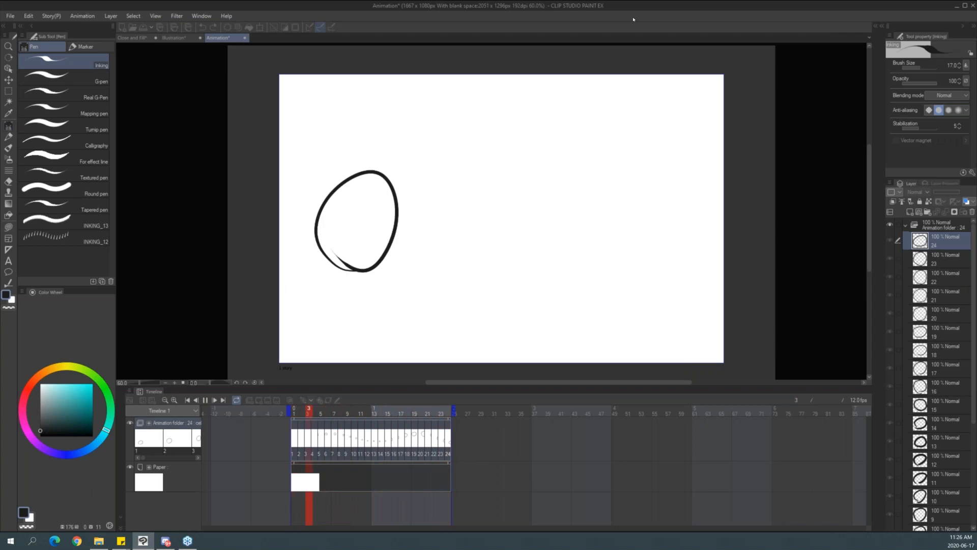
{"action": "left_click", "coordinate": [10, 29]}
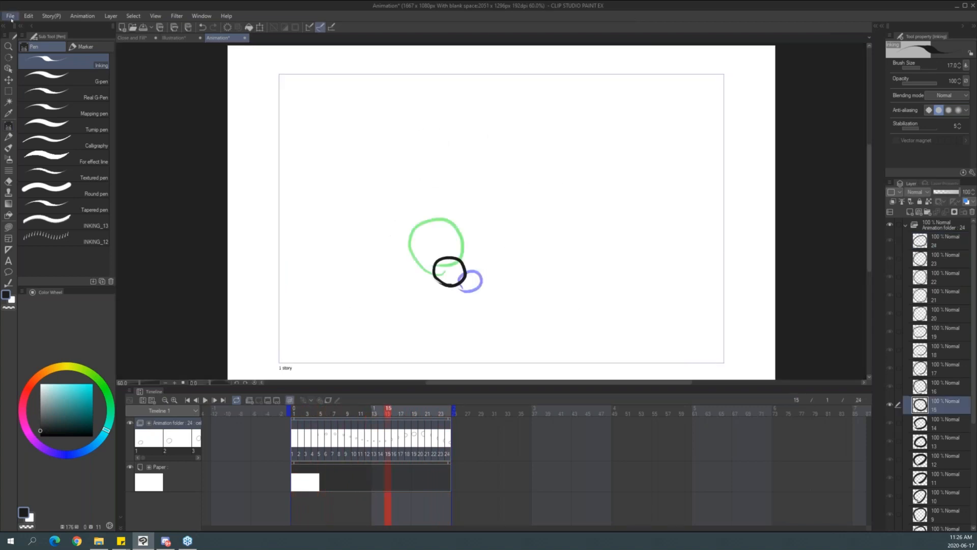
Examine the shortcut assigned to New animation cel among the Animation commands in Shortcut Settings, and leave without changing anything.
{"action": "left_click", "coordinate": [11, 17]}
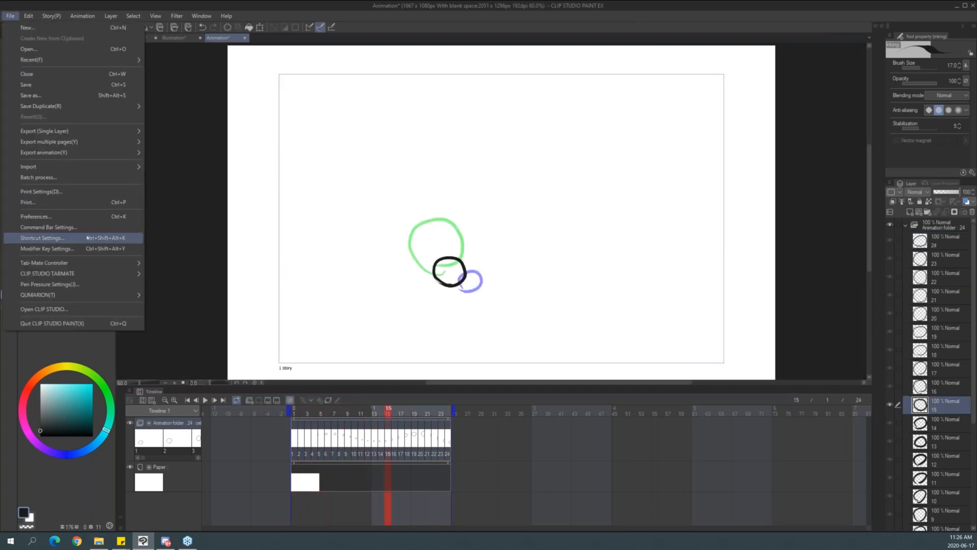
{"action": "left_click", "coordinate": [87, 238]}
{"action": "left_click", "coordinate": [570, 118]}
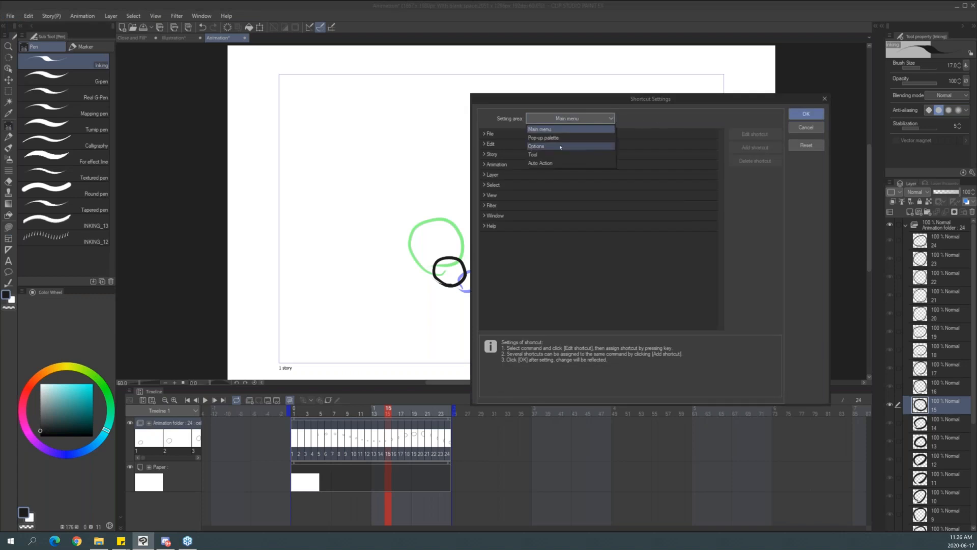
{"action": "left_click", "coordinate": [650, 116]}
{"action": "left_click", "coordinate": [561, 165]}
{"action": "left_click", "coordinate": [507, 166]}
{"action": "left_click", "coordinate": [512, 174]}
{"action": "left_click", "coordinate": [507, 217]}
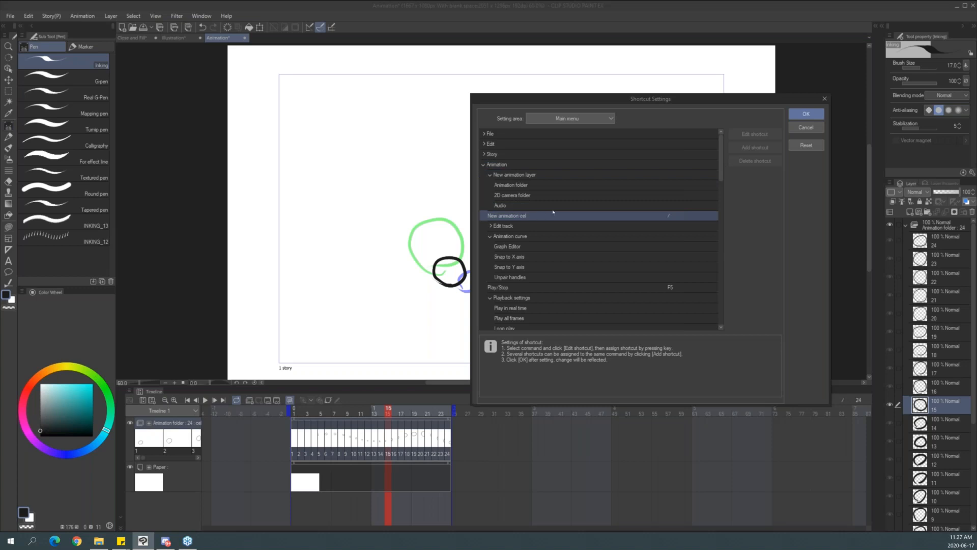
{"action": "left_click", "coordinate": [677, 208]}
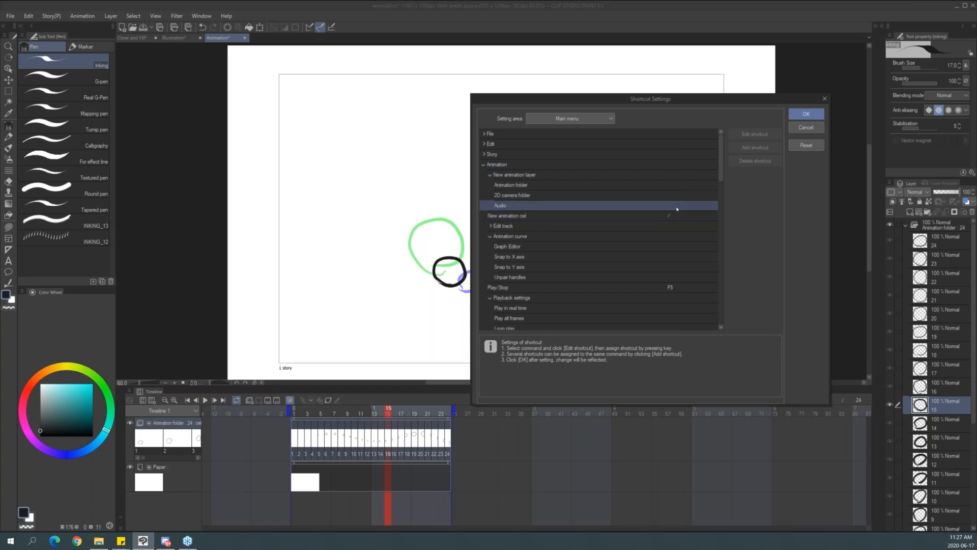
{"action": "left_click", "coordinate": [668, 220]}
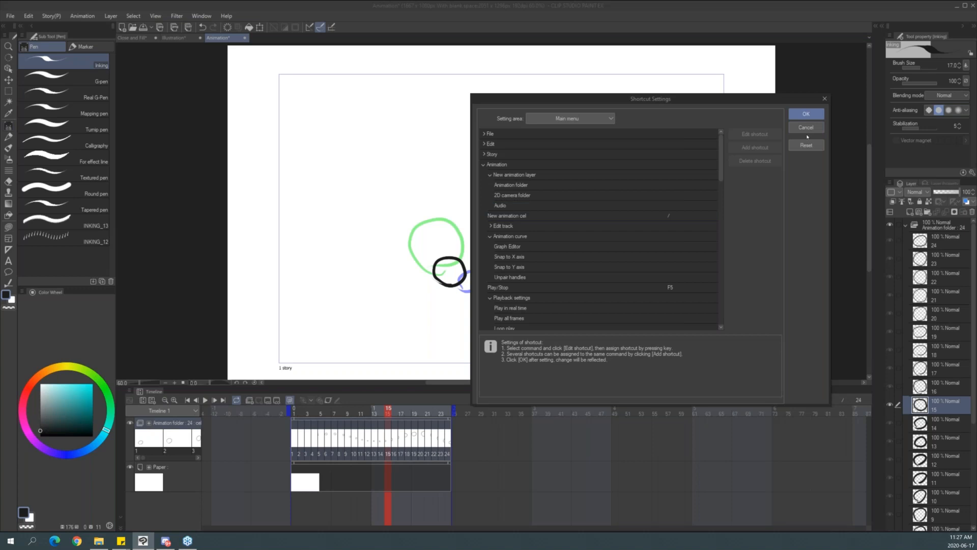
{"action": "left_click", "coordinate": [679, 216]}
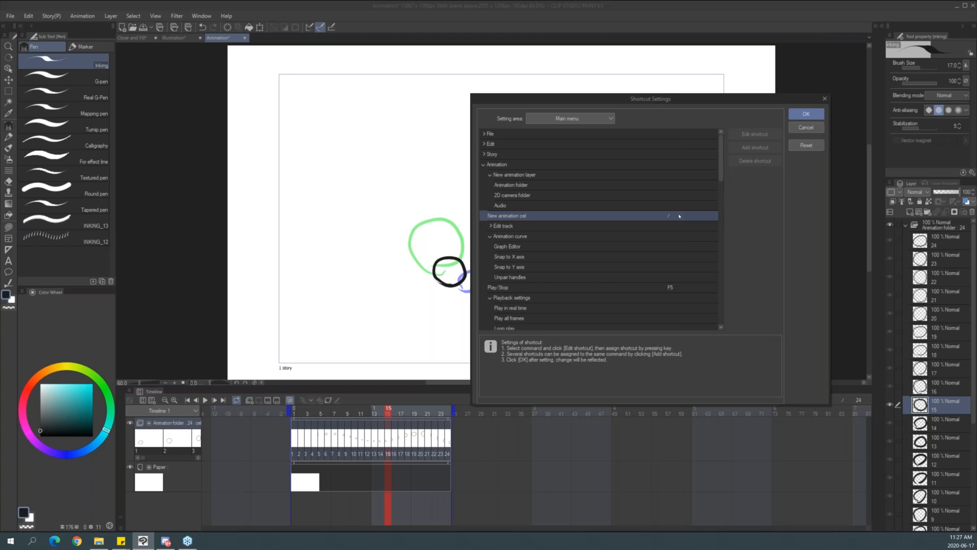
{"action": "left_click", "coordinate": [803, 128]}
Return to frame 1, play the complete 24-frame oval loop, and stop playback.
{"action": "left_click_drag", "start_coordinate": [400, 415], "coordinate": [292, 419]}
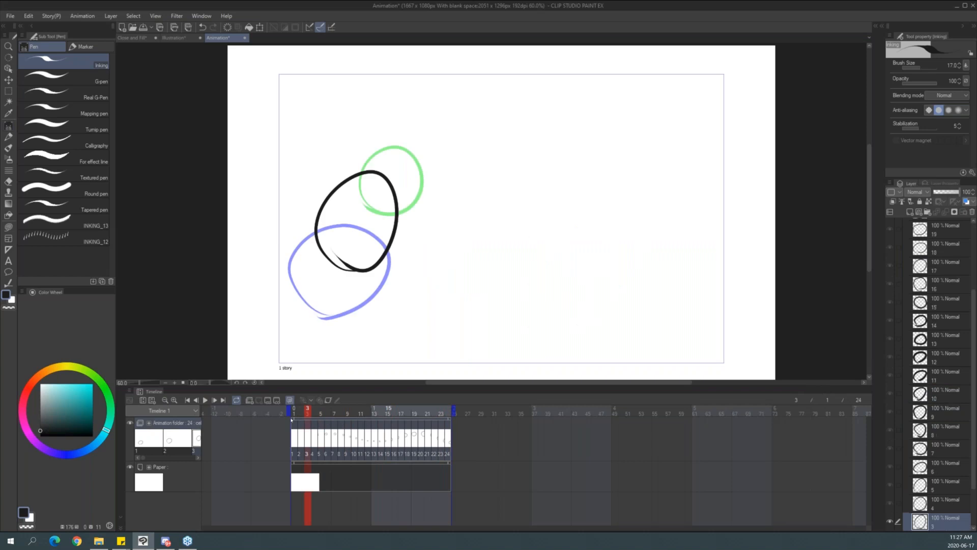
{"action": "left_click", "coordinate": [205, 400]}
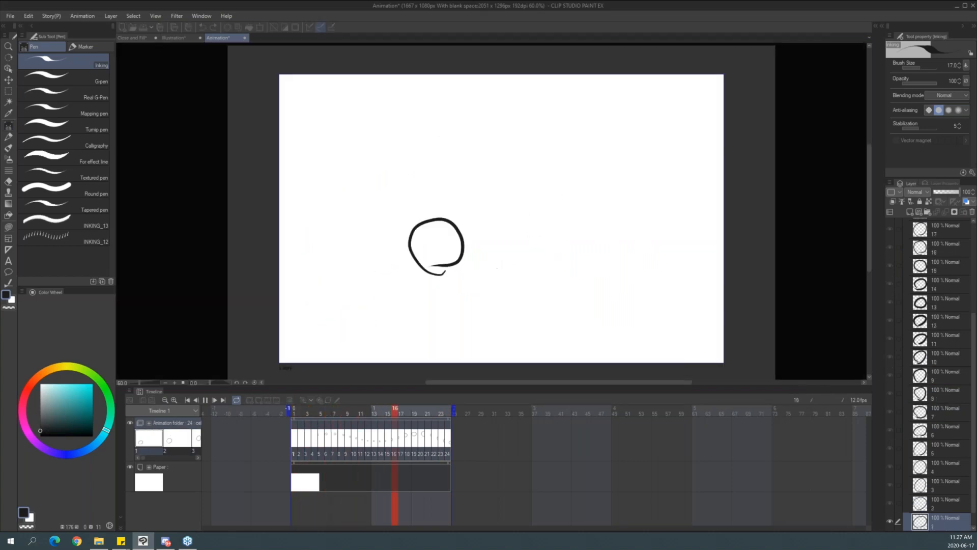
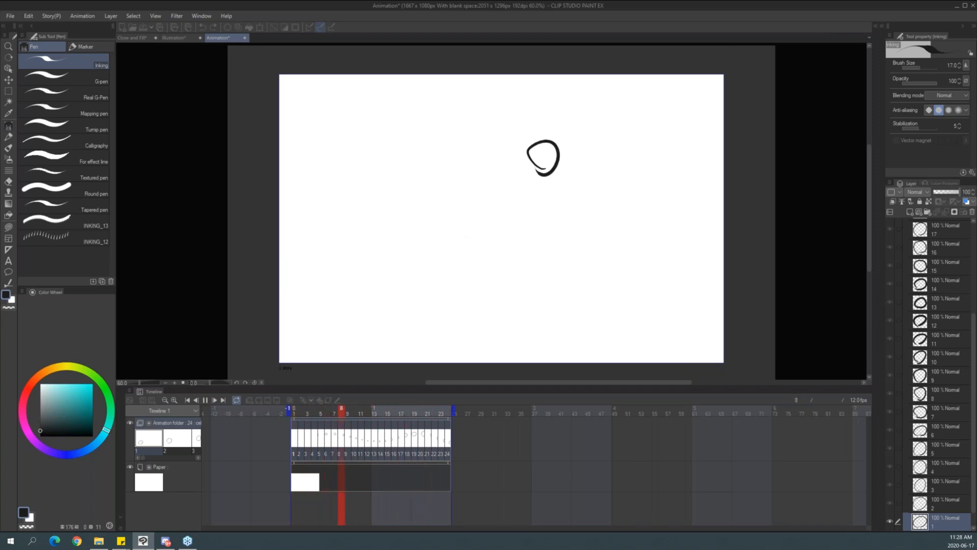
{"action": "key", "text": "space"}
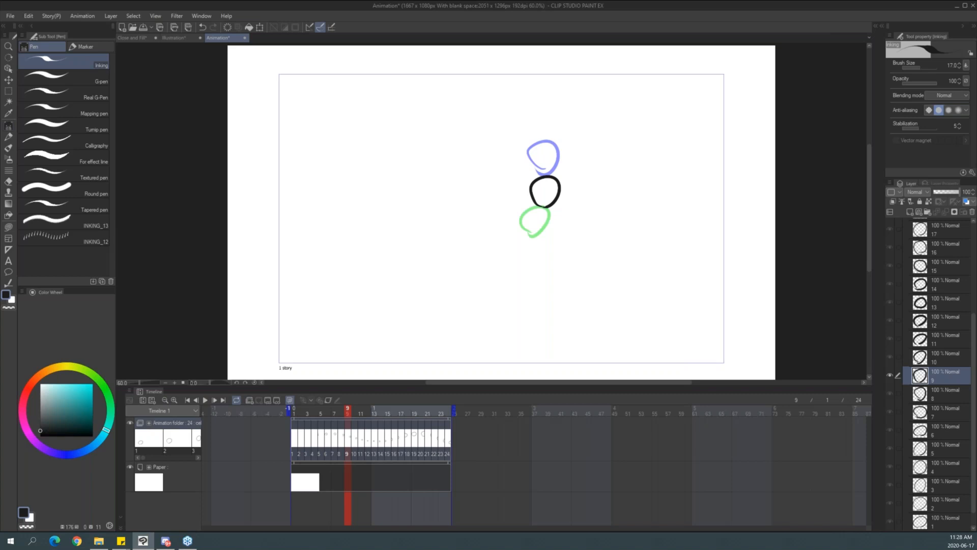
Collapse the oval document's animation folder in the layer list and open the bear animation file 02.
{"action": "left_click_drag", "start_coordinate": [974, 328], "coordinate": [973, 238]}
{"action": "left_click", "coordinate": [906, 225]}
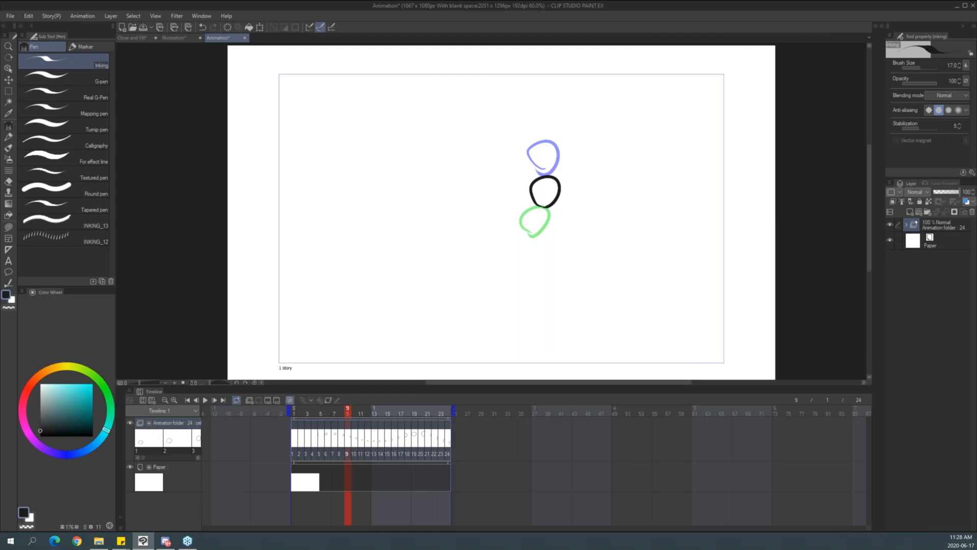
{"action": "left_click", "coordinate": [178, 38]}
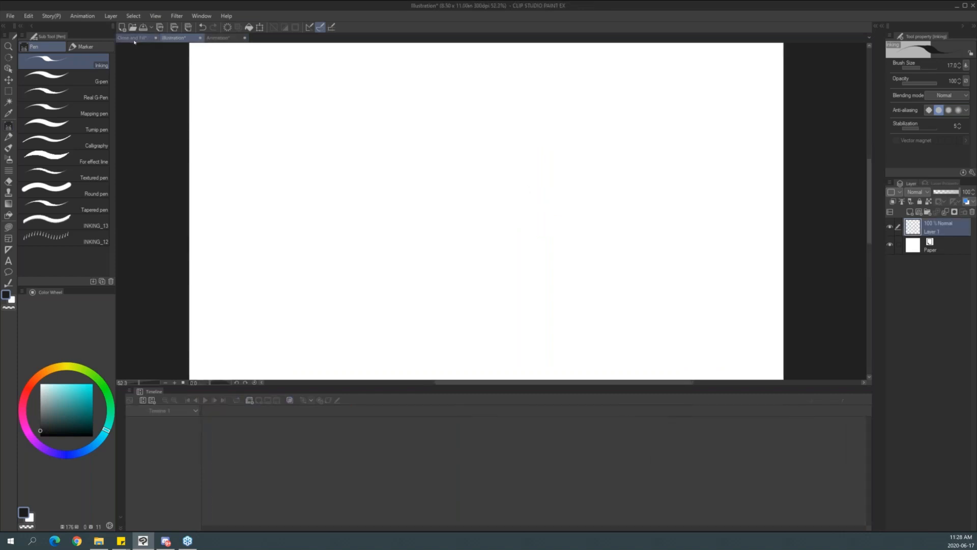
{"action": "left_click", "coordinate": [182, 39]}
{"action": "left_click", "coordinate": [230, 37]}
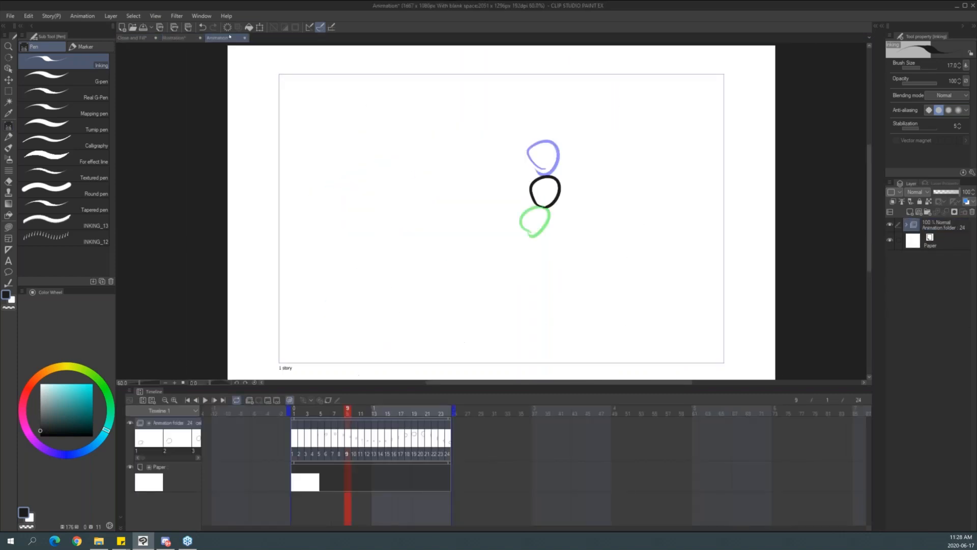
{"action": "key", "text": "ctrl+o"}
{"action": "double_click", "coordinate": [510, 183]}
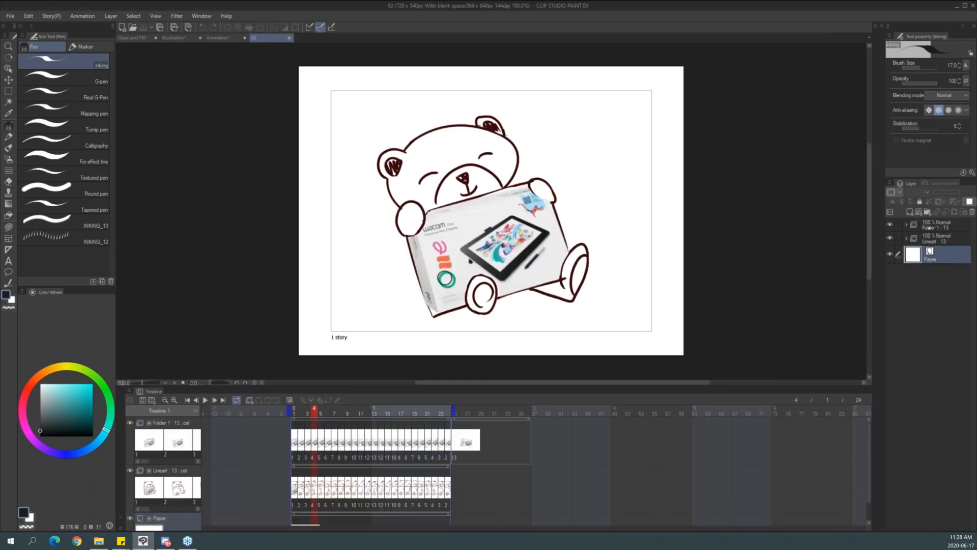
Select the Lineart animation folder, play the bear animation, and stop playback.
{"action": "left_click", "coordinate": [947, 241]}
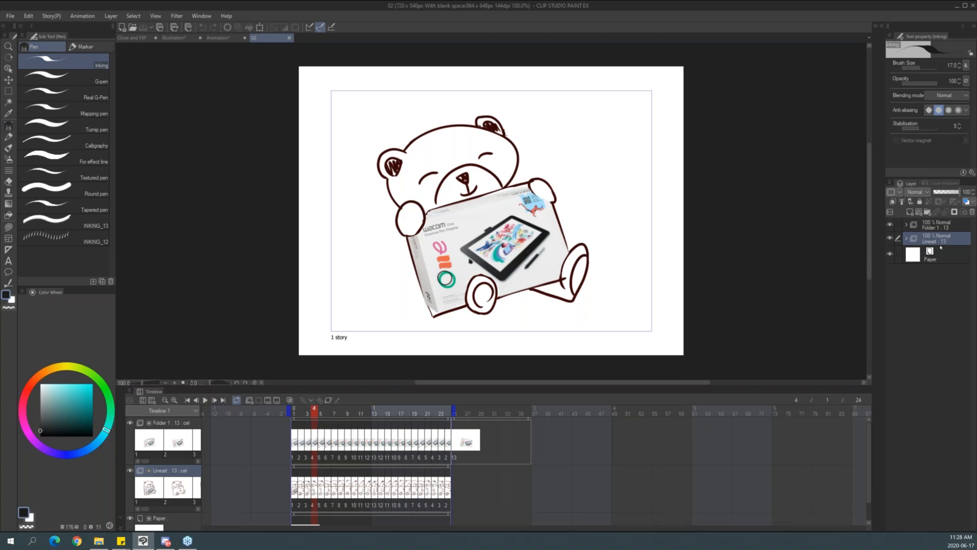
{"action": "key", "text": "space"}
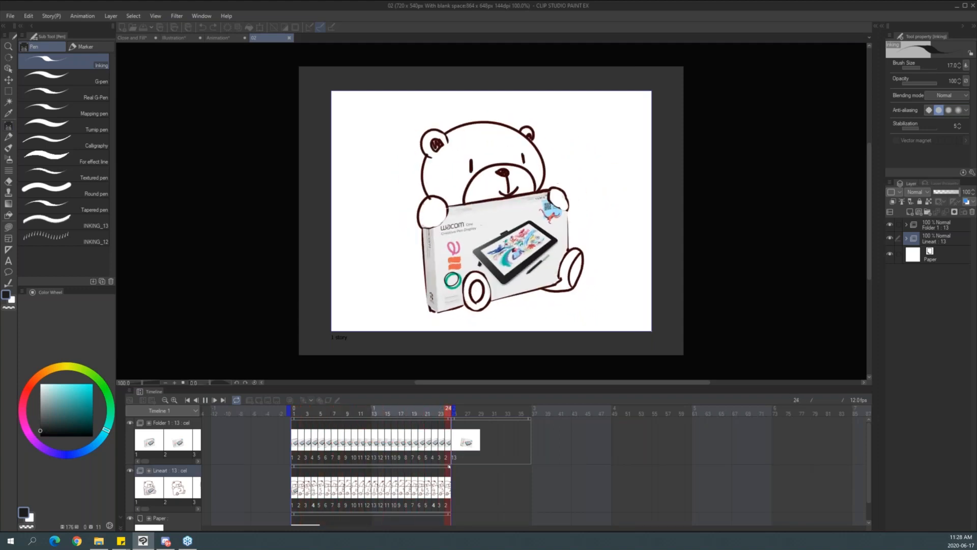
{"action": "left_click", "coordinate": [939, 239]}
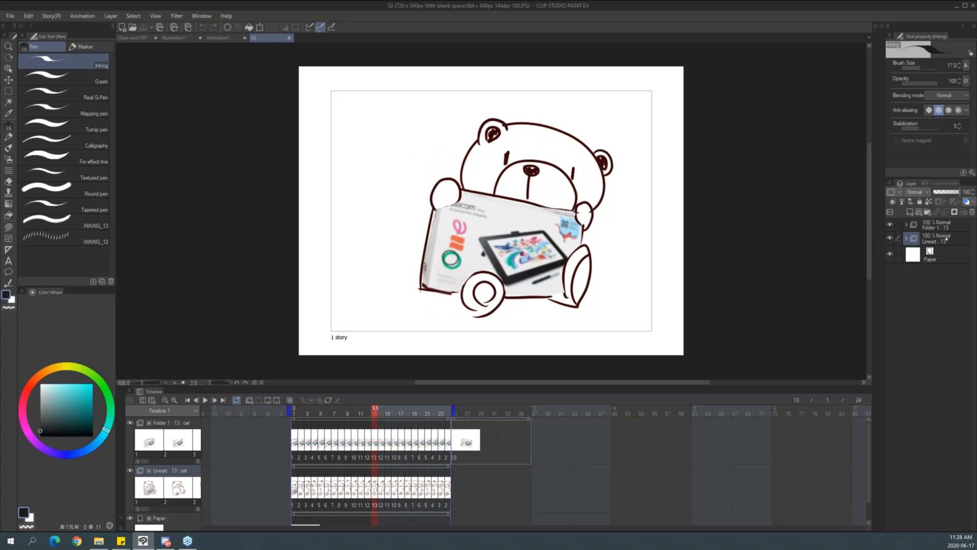
Hide and show the Lineart folder and Folder 1 in turn to compare their contents, and replay the bear animation.
{"action": "left_click", "coordinate": [891, 239]}
{"action": "left_click", "coordinate": [890, 239]}
{"action": "left_click", "coordinate": [890, 238]}
{"action": "left_click", "coordinate": [891, 239]}
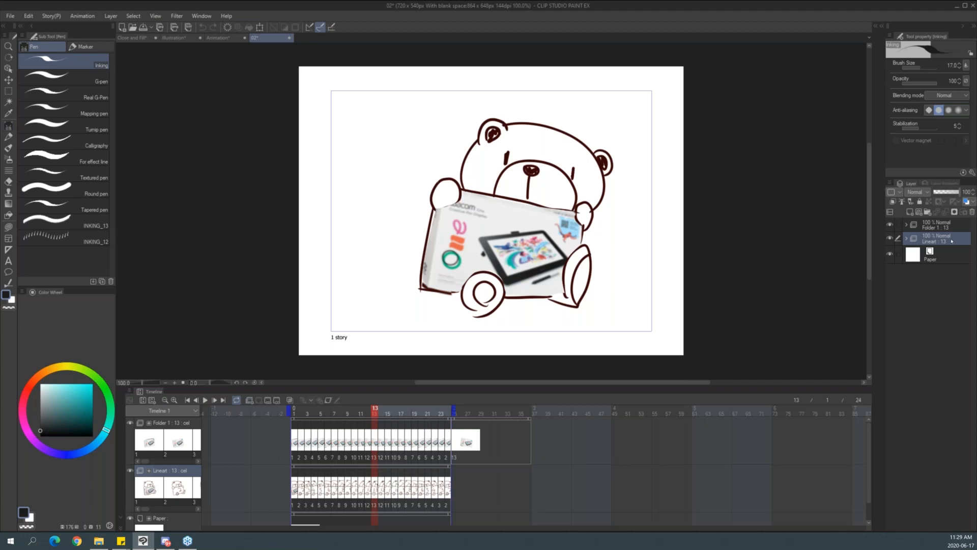
{"action": "left_click", "coordinate": [890, 225]}
{"action": "left_click", "coordinate": [891, 224]}
{"action": "left_click", "coordinate": [890, 224]}
{"action": "left_click", "coordinate": [890, 225]}
{"action": "key", "text": "space"}
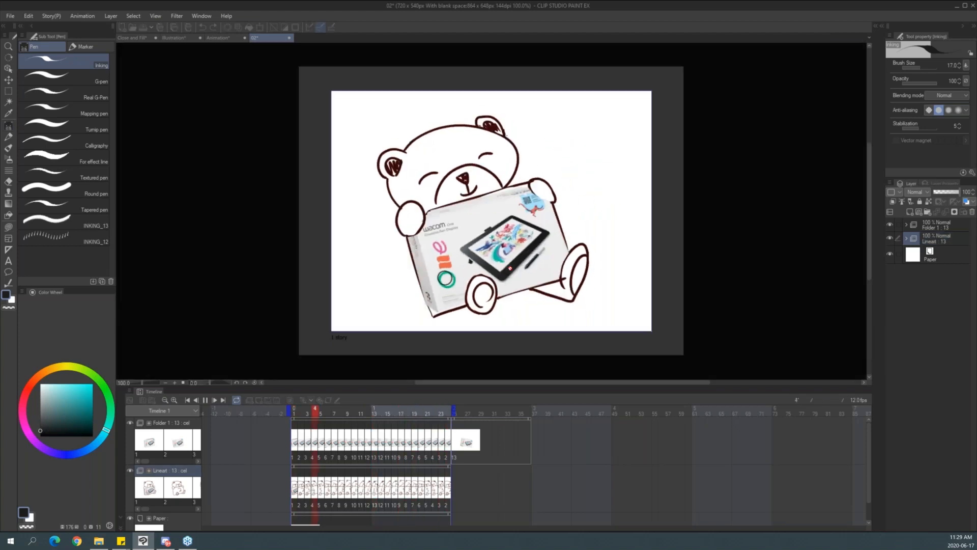
{"action": "key", "text": "space"}
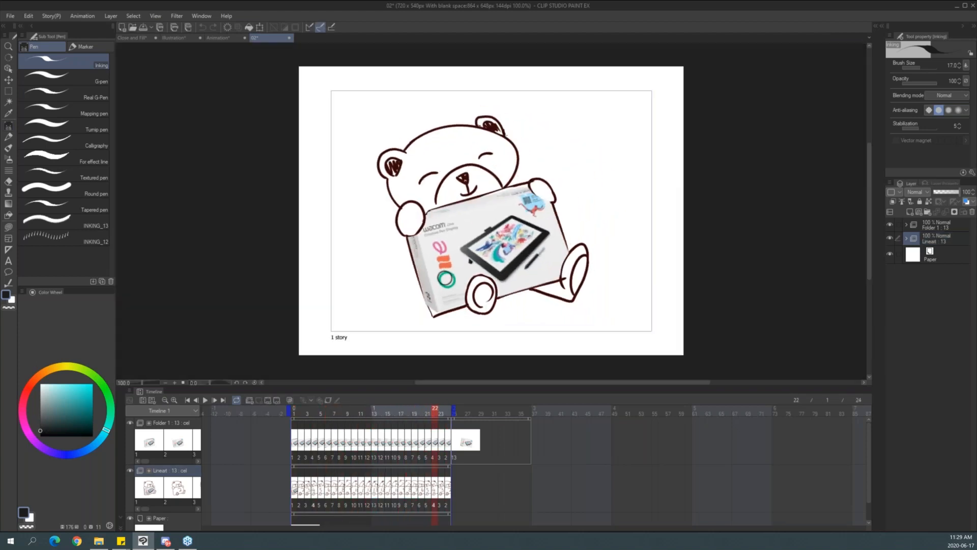
Enlarge the timeline area to show all tracks, add a new animation folder, and place it between Lineart and Paper.
{"action": "left_click", "coordinate": [951, 238]}
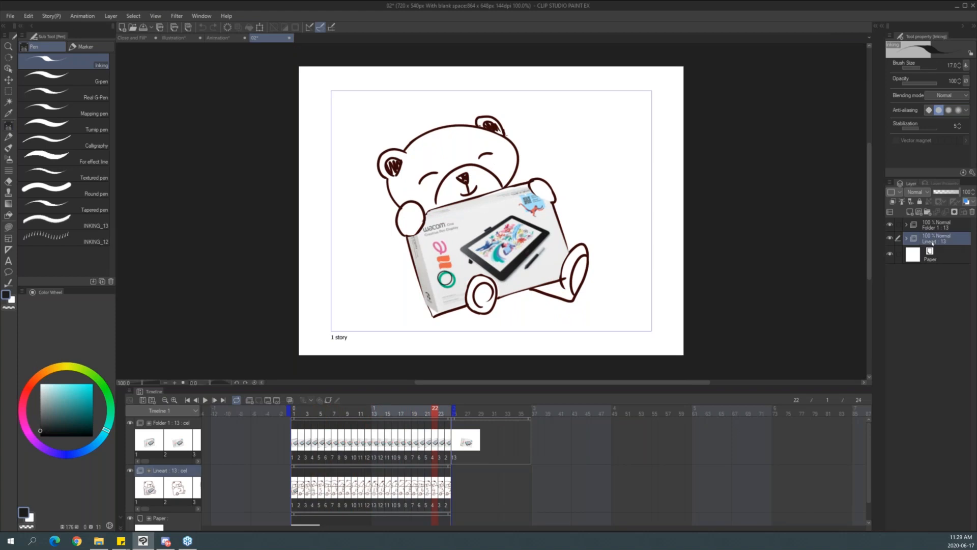
{"action": "left_click", "coordinate": [905, 239]}
{"action": "left_click", "coordinate": [907, 238]}
{"action": "left_click_drag", "start_coordinate": [664, 384], "coordinate": [319, 362]}
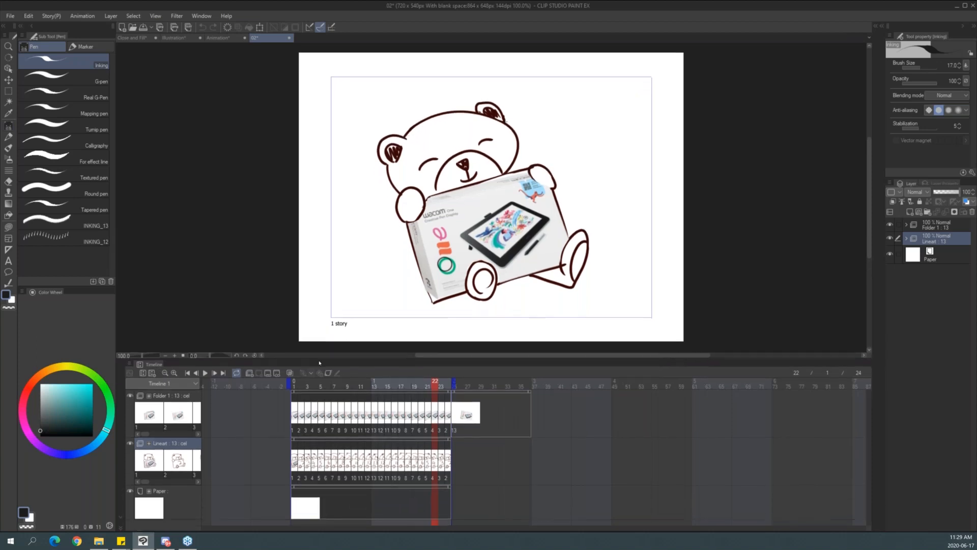
{"action": "left_click", "coordinate": [173, 392]}
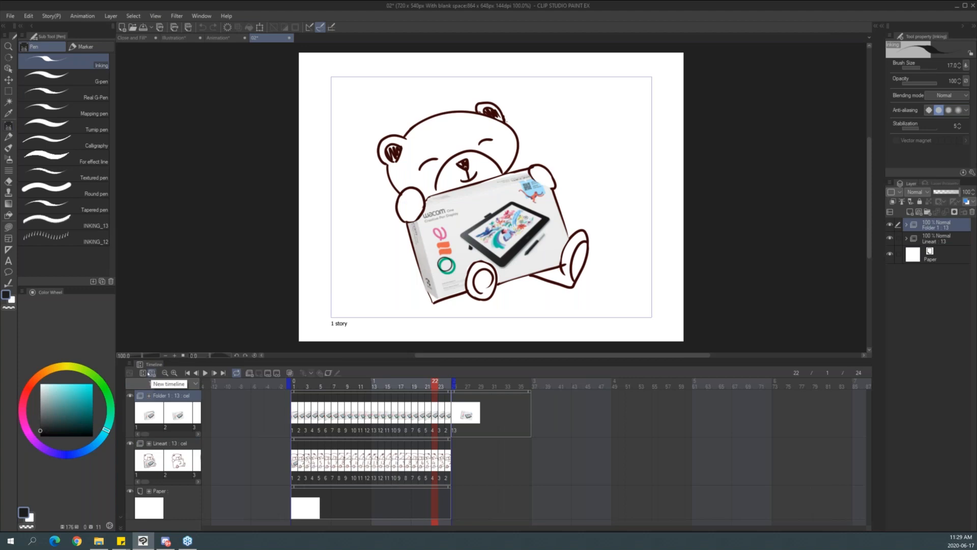
{"action": "left_click", "coordinate": [250, 373]}
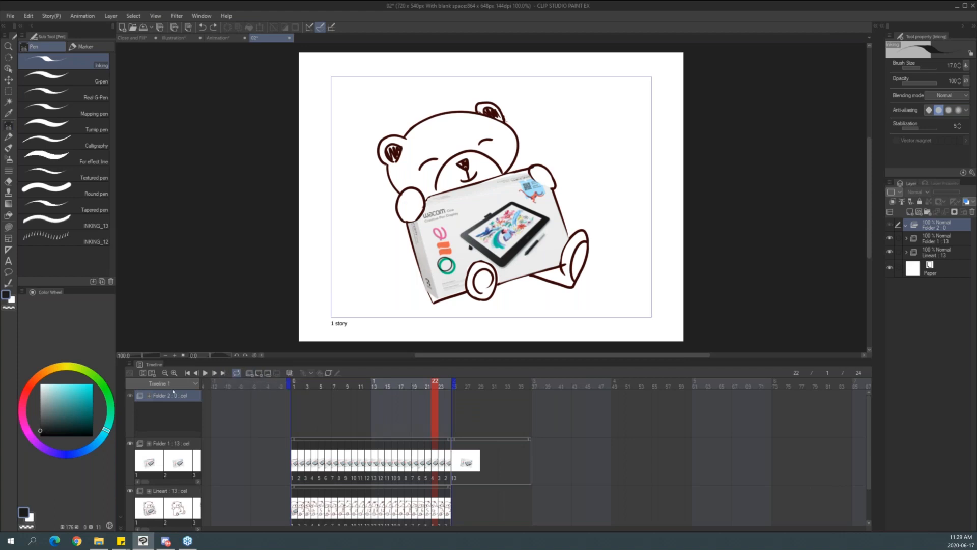
{"action": "left_click_drag", "start_coordinate": [943, 252], "coordinate": [945, 261]}
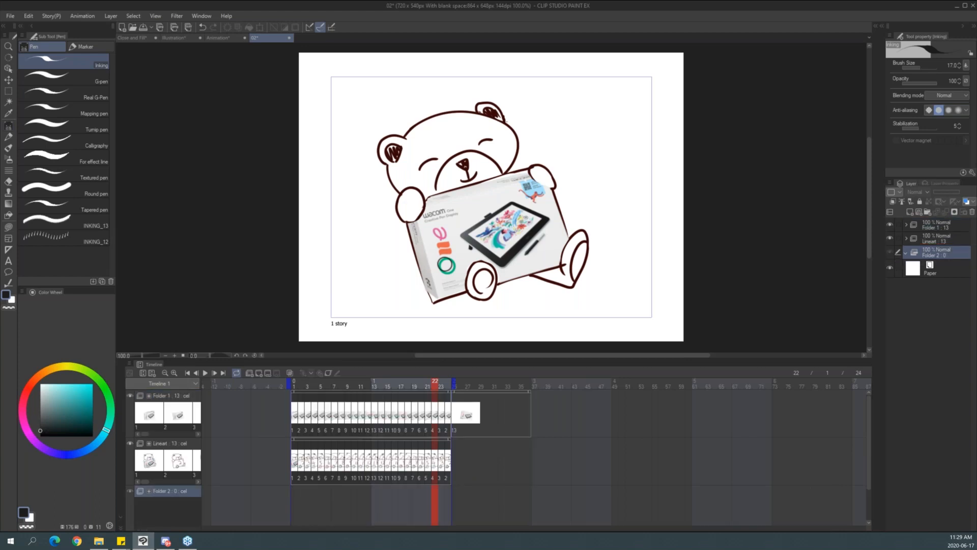
Add a new animation cel at frame 1 of the new Folder 2.
{"action": "left_click", "coordinate": [294, 509]}
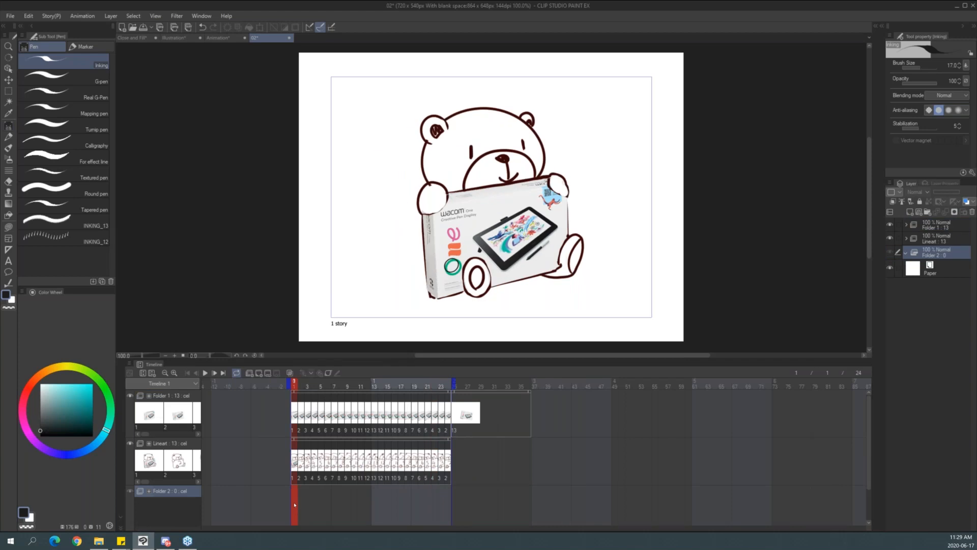
{"action": "double_click", "coordinate": [294, 503]}
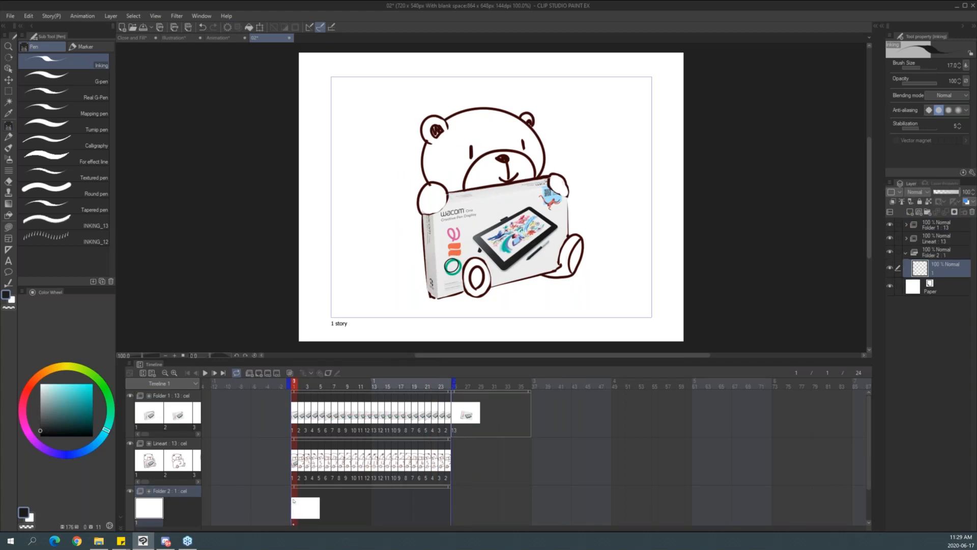
{"action": "key", "text": "ctrl+z"}
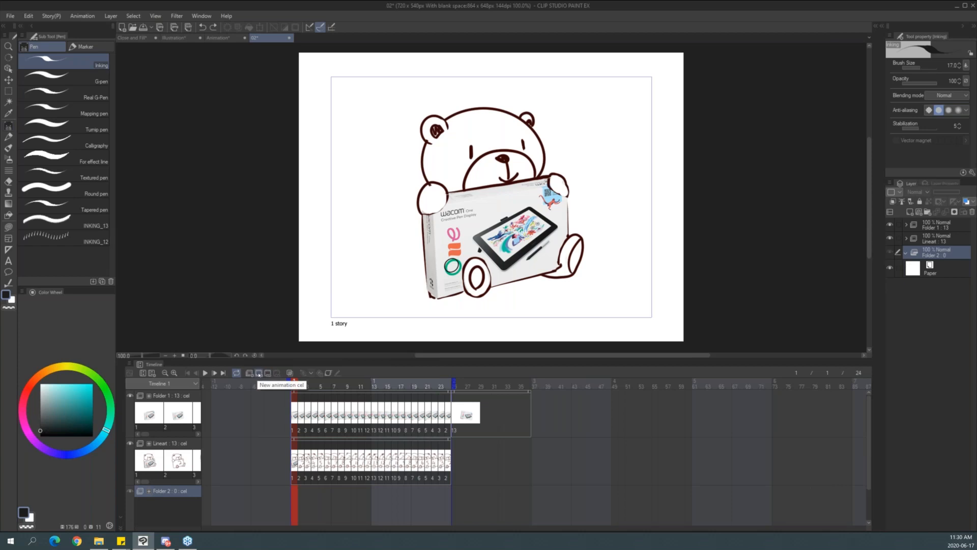
{"action": "left_click", "coordinate": [259, 373]}
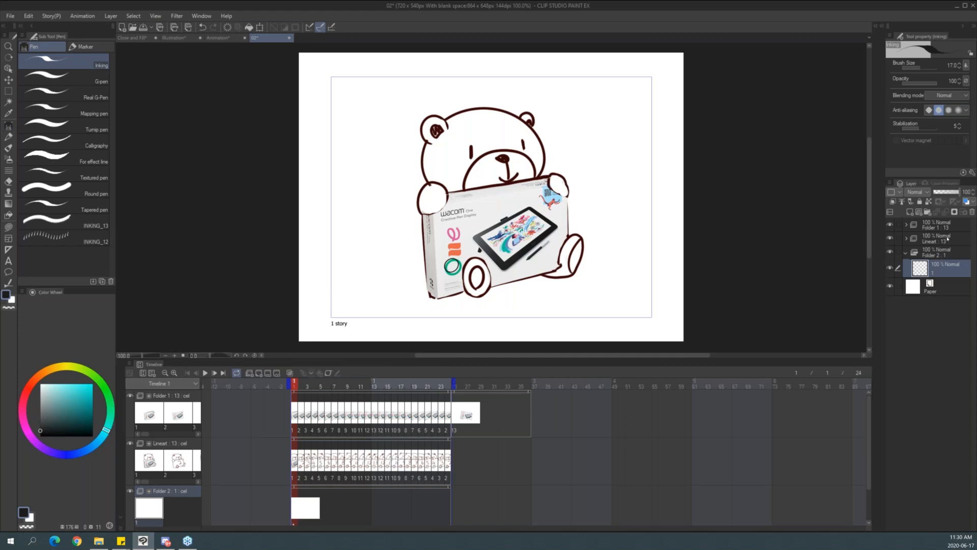
Set the Lineart folder as the reference layer and select cel 1 in Folder 2.
{"action": "left_click", "coordinate": [939, 242]}
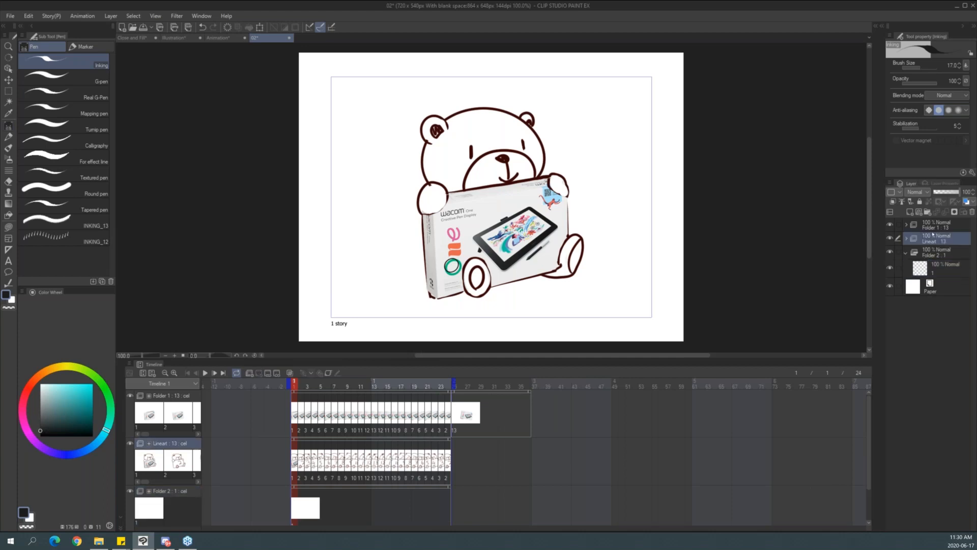
{"action": "left_click", "coordinate": [901, 202]}
{"action": "left_click", "coordinate": [940, 270]}
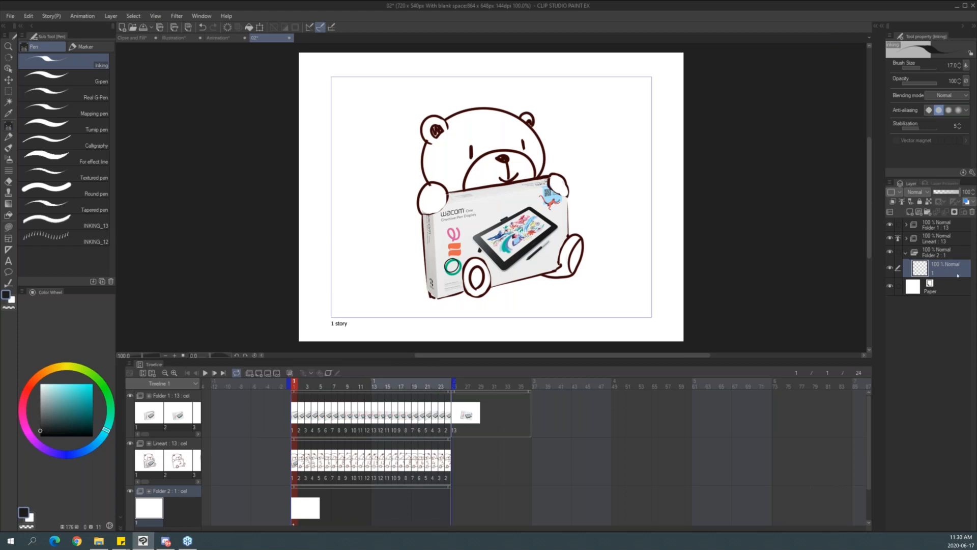
Choose the Close and fill tool and set it to refer to the reference layer.
{"action": "key", "text": "u"}
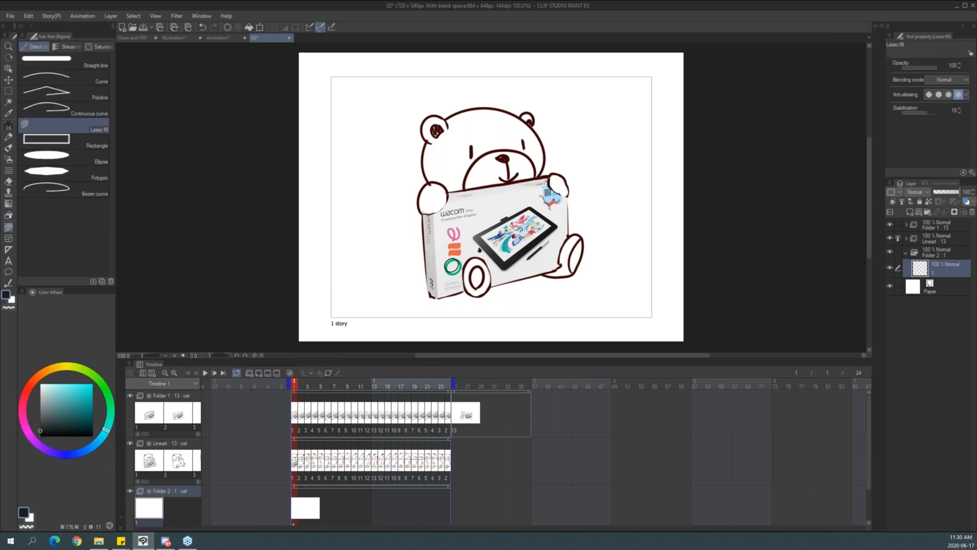
{"action": "left_click", "coordinate": [8, 215]}
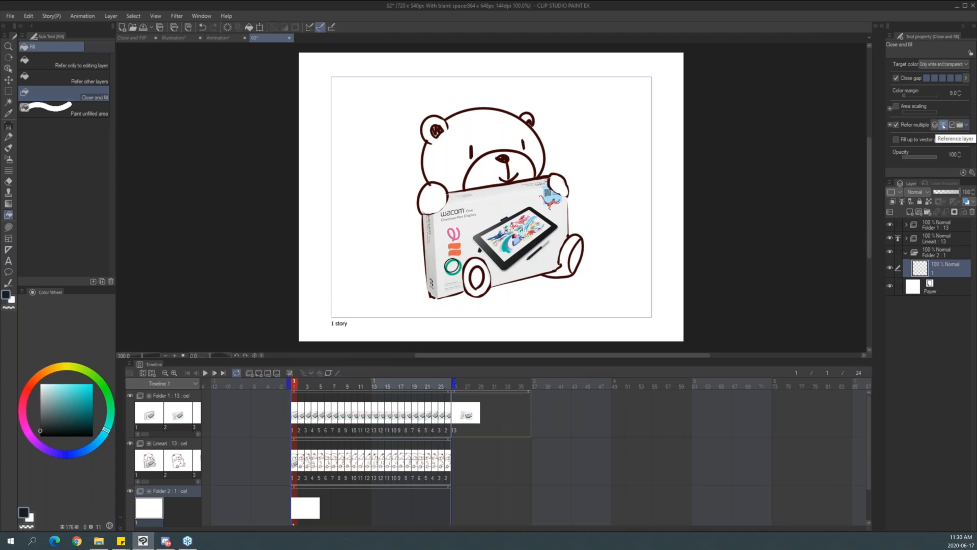
{"action": "left_click", "coordinate": [943, 125]}
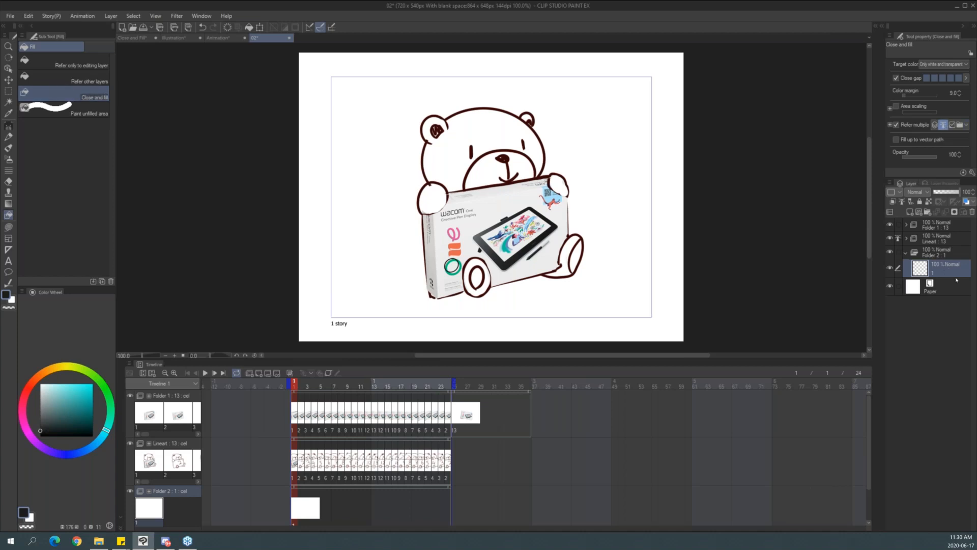
Choose a light beige color and fill the whole bear on cel 1 of Folder 2 with a lasso around it.
{"action": "mouse_move", "coordinate": [574, 140]}
{"action": "left_mouse_down"}
{"action": "mouse_move", "coordinate": [402, 122]}
{"action": "mouse_move", "coordinate": [609, 117]}
{"action": "mouse_move", "coordinate": [559, 76]}
{"action": "left_mouse_up"}
{"action": "key", "text": "ctrl+z"}
{"action": "left_click", "coordinate": [43, 396]}
{"action": "left_click", "coordinate": [58, 369]}
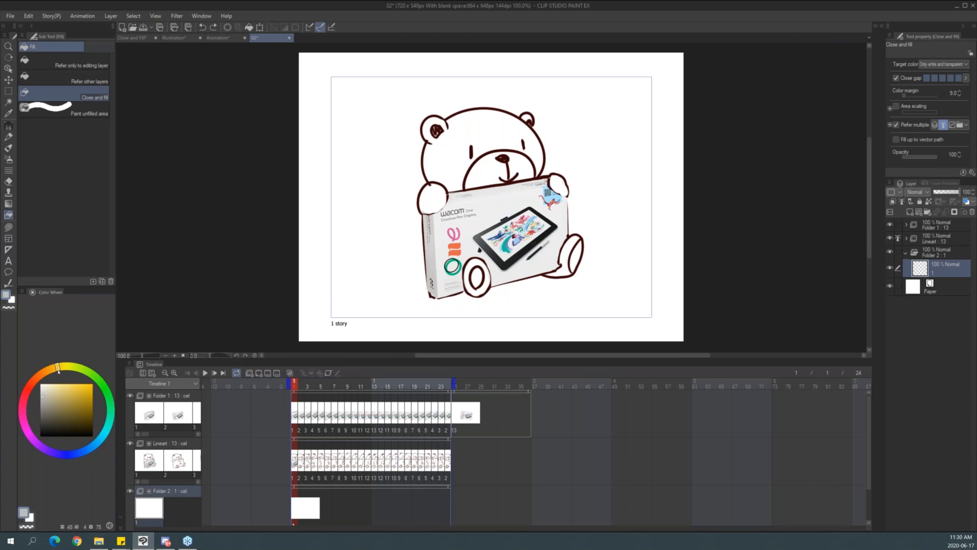
{"action": "mouse_move", "coordinate": [564, 130]}
{"action": "left_mouse_down"}
{"action": "mouse_move", "coordinate": [484, 73]}
{"action": "mouse_move", "coordinate": [572, 98]}
{"action": "mouse_move", "coordinate": [537, 78]}
{"action": "left_mouse_up"}
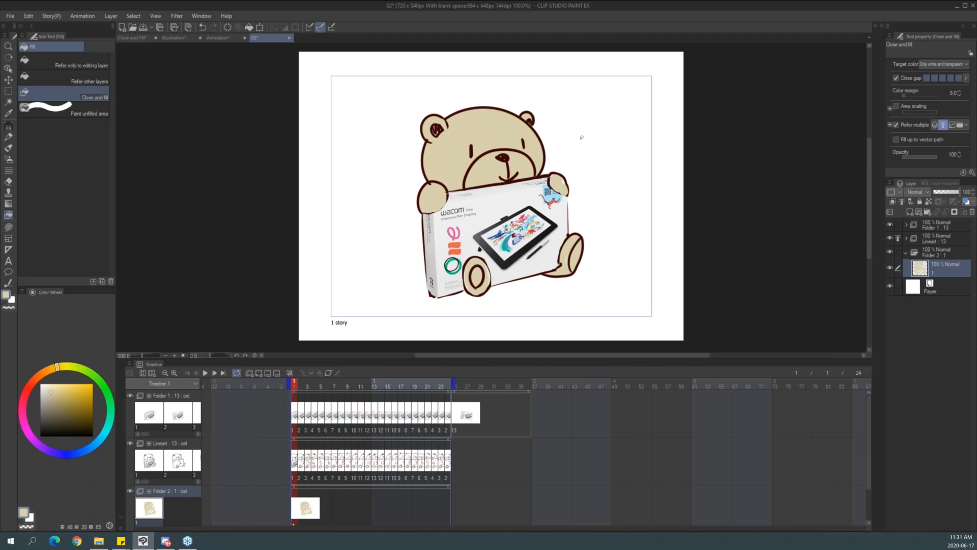
Add a new cel in Folder 2 for each frame from 2 to 24, filling the bear with beige on cels 2 to 23.
{"action": "key", "text": "ctrl+shift+n"}
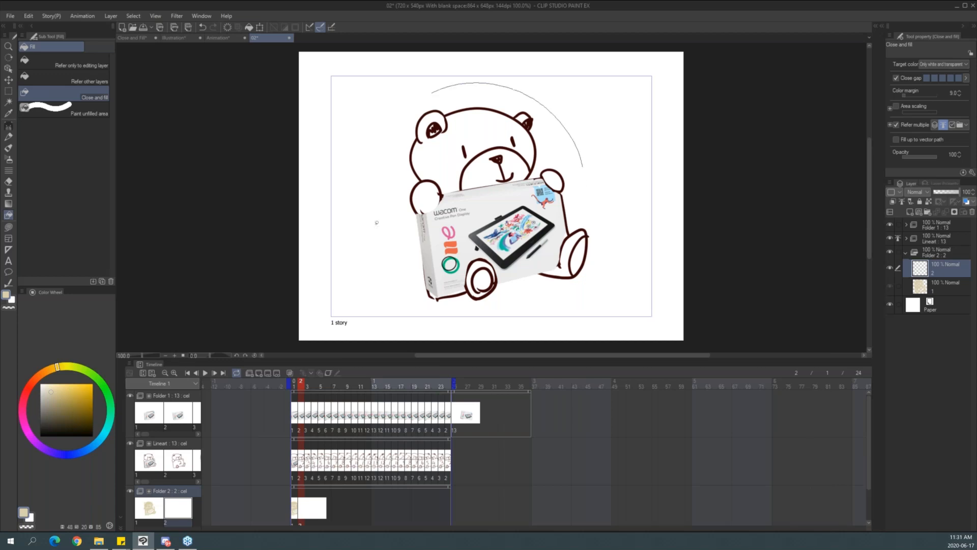
{"action": "key", "text": "ctrl+shift+n"}
{"action": "mouse_move", "coordinate": [487, 79]}
{"action": "left_mouse_down"}
{"action": "mouse_move", "coordinate": [582, 124]}
{"action": "mouse_move", "coordinate": [571, 155]}
{"action": "mouse_move", "coordinate": [591, 127]}
{"action": "mouse_move", "coordinate": [582, 153]}
{"action": "mouse_move", "coordinate": [621, 161]}
{"action": "mouse_move", "coordinate": [582, 148]}
{"action": "mouse_move", "coordinate": [605, 239]}
{"action": "mouse_move", "coordinate": [573, 98]}
{"action": "left_mouse_up"}
{"action": "key", "text": "ctrl+shift+n"}
{"action": "key", "text": "ctrl+shift+n"}
{"action": "key", "text": "ctrl+shift+n"}
{"action": "key", "text": "ctrl+shift+n"}
{"action": "mouse_move", "coordinate": [591, 138]}
{"action": "left_mouse_down"}
{"action": "mouse_move", "coordinate": [502, 332]}
{"action": "mouse_move", "coordinate": [586, 114]}
{"action": "left_mouse_up"}
{"action": "key", "text": "ctrl+shift+n"}
{"action": "mouse_move", "coordinate": [609, 213]}
{"action": "left_mouse_down"}
{"action": "mouse_move", "coordinate": [499, 60]}
{"action": "mouse_move", "coordinate": [633, 127]}
{"action": "mouse_move", "coordinate": [611, 204]}
{"action": "mouse_move", "coordinate": [604, 285]}
{"action": "mouse_move", "coordinate": [639, 157]}
{"action": "mouse_move", "coordinate": [425, 130]}
{"action": "mouse_move", "coordinate": [624, 170]}
{"action": "mouse_move", "coordinate": [379, 238]}
{"action": "mouse_move", "coordinate": [645, 153]}
{"action": "mouse_move", "coordinate": [639, 145]}
{"action": "mouse_move", "coordinate": [392, 229]}
{"action": "mouse_move", "coordinate": [636, 146]}
{"action": "mouse_move", "coordinate": [410, 148]}
{"action": "mouse_move", "coordinate": [626, 223]}
{"action": "mouse_move", "coordinate": [617, 246]}
{"action": "mouse_move", "coordinate": [488, 325]}
{"action": "mouse_move", "coordinate": [646, 166]}
{"action": "mouse_move", "coordinate": [642, 158]}
{"action": "left_mouse_up"}
{"action": "key", "text": "ctrl+shift+n"}
{"action": "key", "text": "ctrl+shift+n"}
{"action": "key", "text": "ctrl+shift+n"}
{"action": "key", "text": "ctrl+shift+n"}
{"action": "key", "text": "ctrl+shift+n"}
{"action": "key", "text": "ctrl+shift+n"}
{"action": "key", "text": "ctrl+shift+n"}
{"action": "mouse_move", "coordinate": [641, 153]}
{"action": "left_mouse_down"}
{"action": "mouse_move", "coordinate": [499, 81]}
{"action": "mouse_move", "coordinate": [661, 220]}
{"action": "mouse_move", "coordinate": [642, 162]}
{"action": "left_mouse_up"}
{"action": "key", "text": "ctrl+shift+n"}
{"action": "mouse_move", "coordinate": [612, 248]}
{"action": "left_mouse_down"}
{"action": "mouse_move", "coordinate": [396, 245]}
{"action": "mouse_move", "coordinate": [612, 240]}
{"action": "mouse_move", "coordinate": [590, 319]}
{"action": "mouse_move", "coordinate": [615, 224]}
{"action": "mouse_move", "coordinate": [508, 61]}
{"action": "mouse_move", "coordinate": [626, 189]}
{"action": "mouse_move", "coordinate": [617, 225]}
{"action": "mouse_move", "coordinate": [407, 77]}
{"action": "mouse_move", "coordinate": [635, 188]}
{"action": "mouse_move", "coordinate": [585, 320]}
{"action": "mouse_move", "coordinate": [613, 213]}
{"action": "mouse_move", "coordinate": [618, 285]}
{"action": "mouse_move", "coordinate": [595, 152]}
{"action": "mouse_move", "coordinate": [608, 245]}
{"action": "left_mouse_up"}
{"action": "key", "text": "ctrl+shift+n"}
{"action": "key", "text": "ctrl+shift+n"}
{"action": "key", "text": "ctrl+shift+n"}
{"action": "key", "text": "ctrl+shift+n"}
{"action": "key", "text": "ctrl+shift+n"}
{"action": "key", "text": "ctrl+shift+n"}
{"action": "key", "text": "ctrl+shift+n"}
{"action": "mouse_move", "coordinate": [605, 202]}
{"action": "left_mouse_down"}
{"action": "mouse_move", "coordinate": [509, 321]}
{"action": "mouse_move", "coordinate": [631, 168]}
{"action": "left_mouse_up"}
{"action": "key", "text": "ctrl+shift+n"}
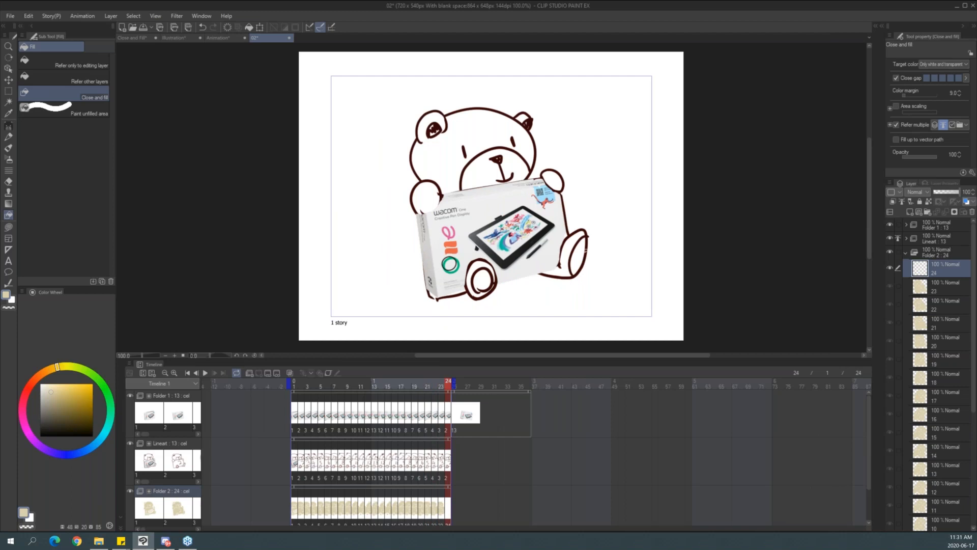
Fill the bear on cel 24 with beige, including the foot beside the lower corner of the box.
{"action": "mouse_move", "coordinate": [582, 189]}
{"action": "left_mouse_down"}
{"action": "mouse_move", "coordinate": [585, 161]}
{"action": "mouse_move", "coordinate": [422, 89]}
{"action": "mouse_move", "coordinate": [378, 150]}
{"action": "mouse_move", "coordinate": [399, 299]}
{"action": "mouse_move", "coordinate": [422, 320]}
{"action": "mouse_move", "coordinate": [498, 321]}
{"action": "mouse_move", "coordinate": [545, 305]}
{"action": "mouse_move", "coordinate": [584, 204]}
{"action": "left_mouse_up"}
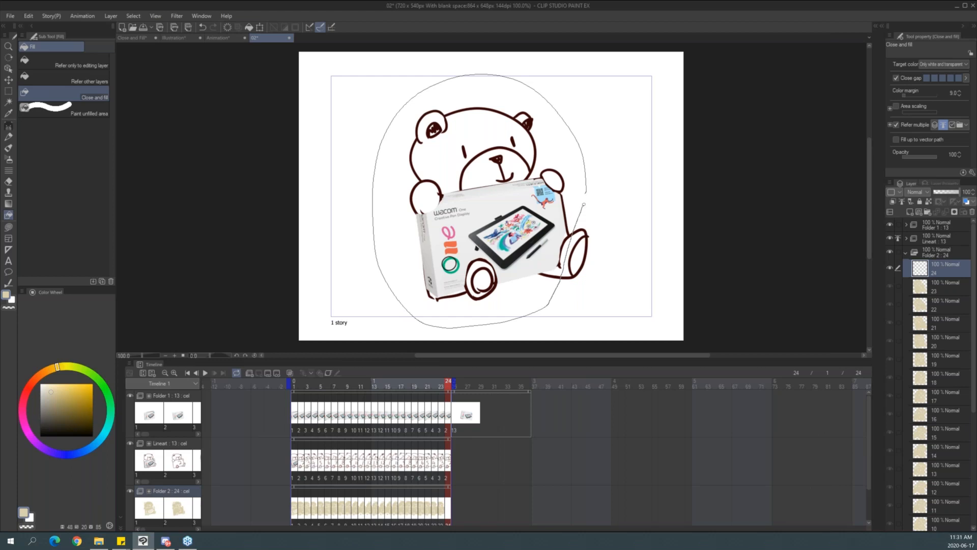
{"action": "left_click_drag", "start_coordinate": [583, 191], "coordinate": [587, 174]}
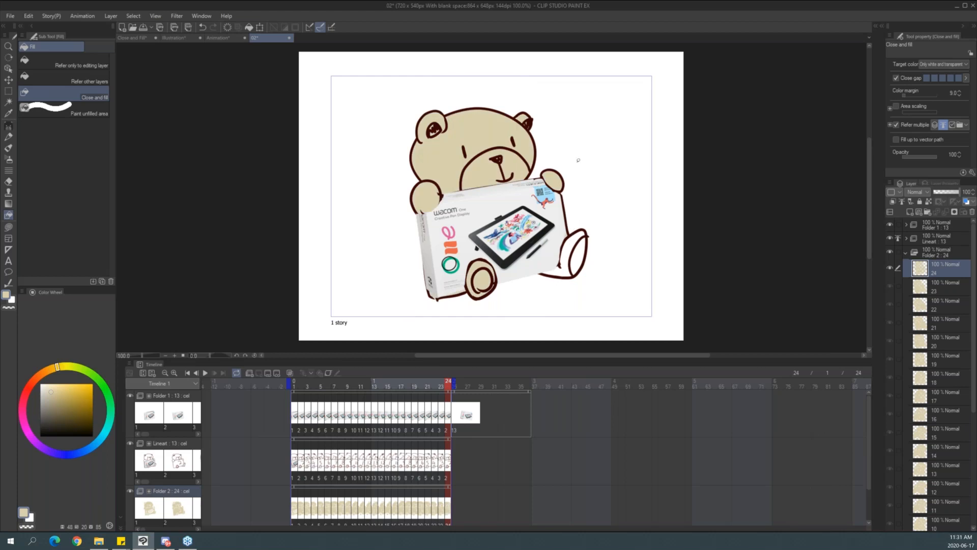
{"action": "mouse_move", "coordinate": [599, 218]}
{"action": "left_mouse_down"}
{"action": "mouse_move", "coordinate": [570, 212]}
{"action": "mouse_move", "coordinate": [545, 308]}
{"action": "mouse_move", "coordinate": [604, 190]}
{"action": "left_mouse_up"}
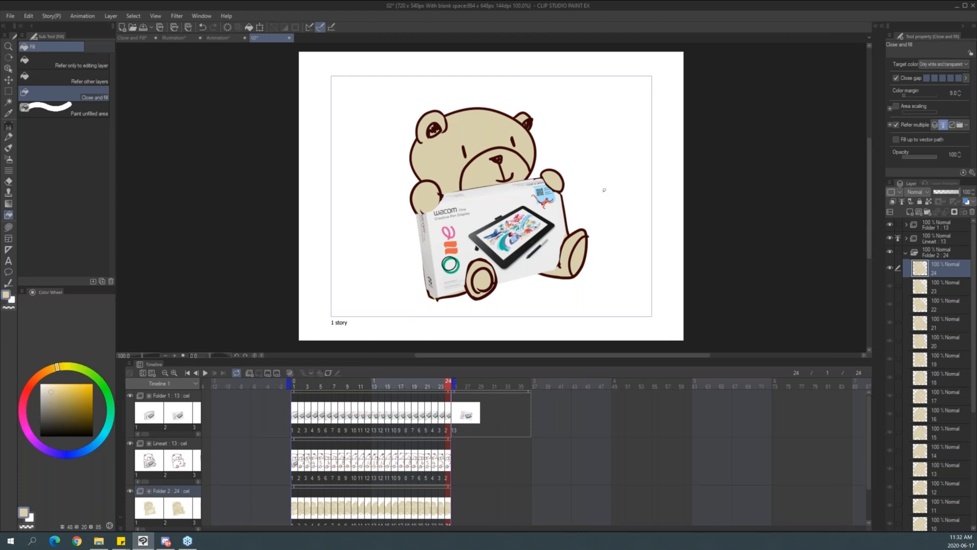
Play and stop the colored bear animation twice to check the fills.
{"action": "key", "text": "Return"}
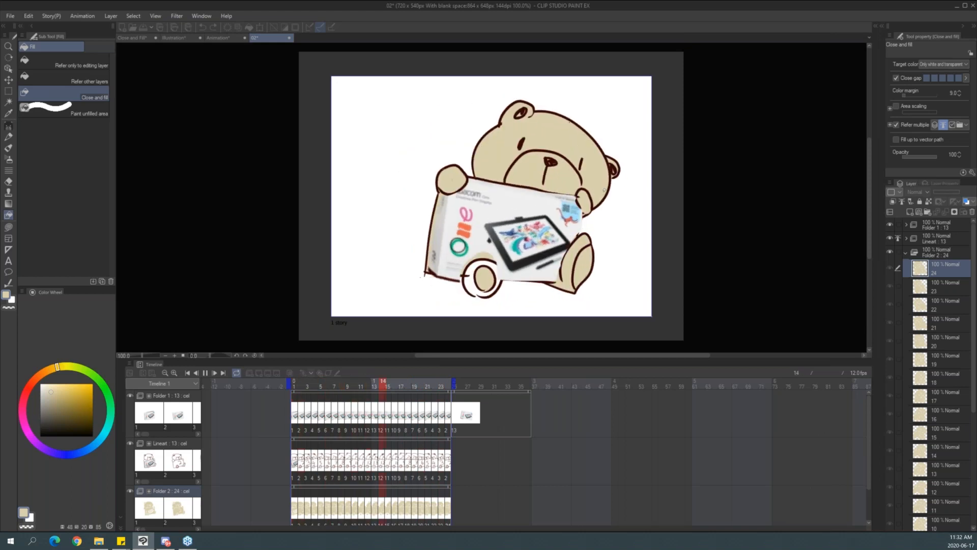
{"action": "key", "text": "space"}
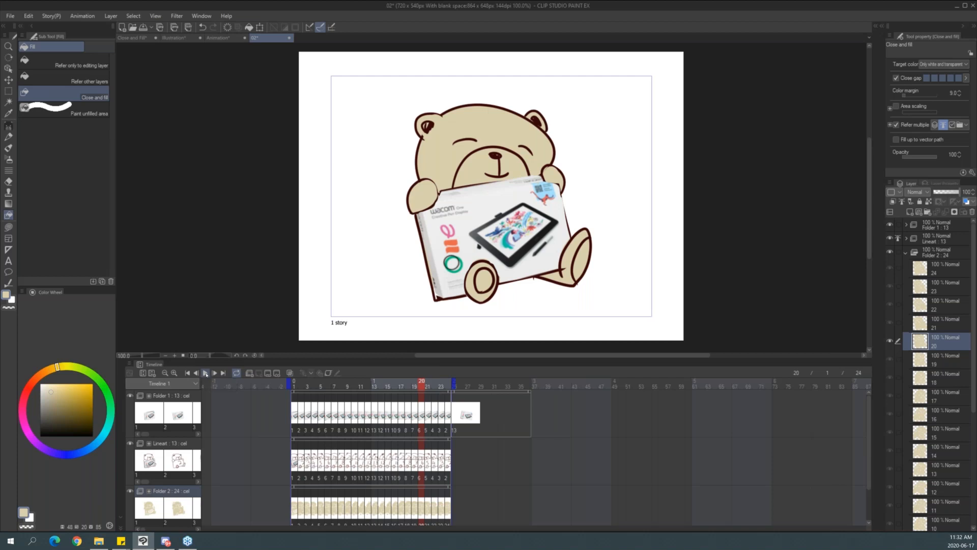
{"action": "left_click", "coordinate": [204, 373]}
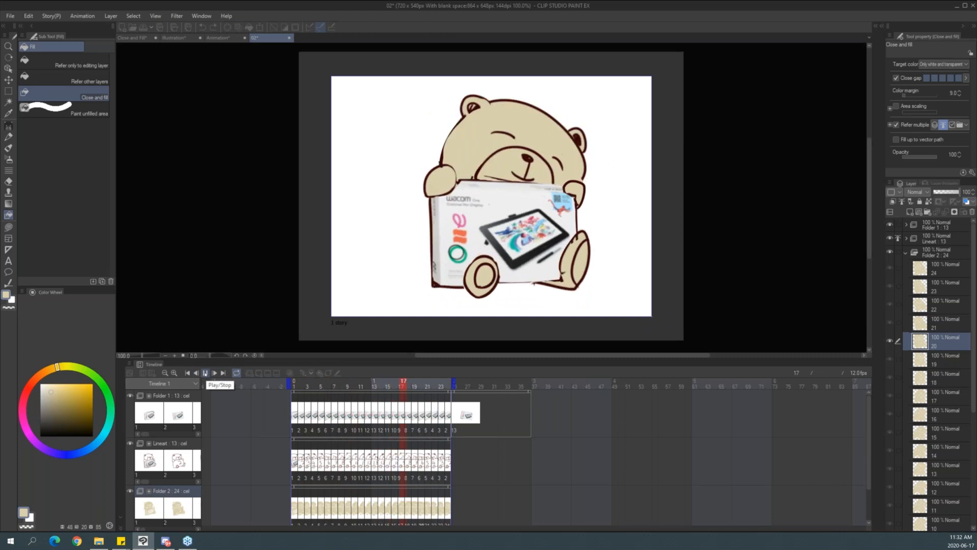
{"action": "left_click", "coordinate": [205, 373]}
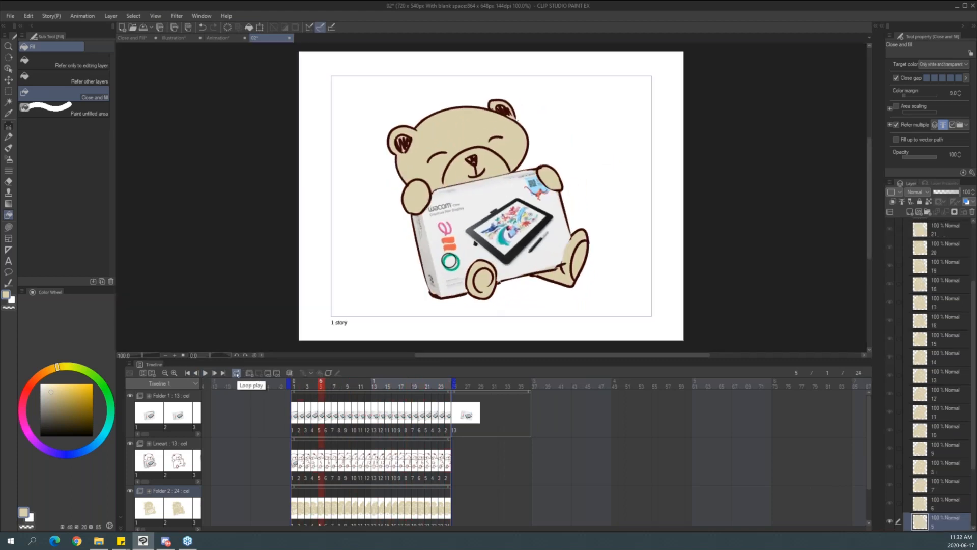
Play the bear animation once without looping, turn loop playback back on, and replay it.
{"action": "left_click", "coordinate": [205, 373]}
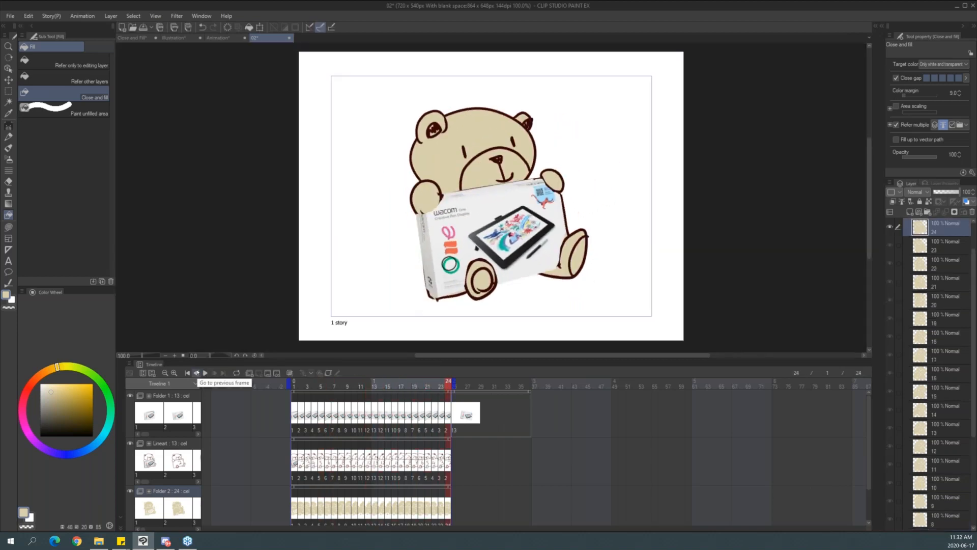
{"action": "left_click", "coordinate": [236, 373]}
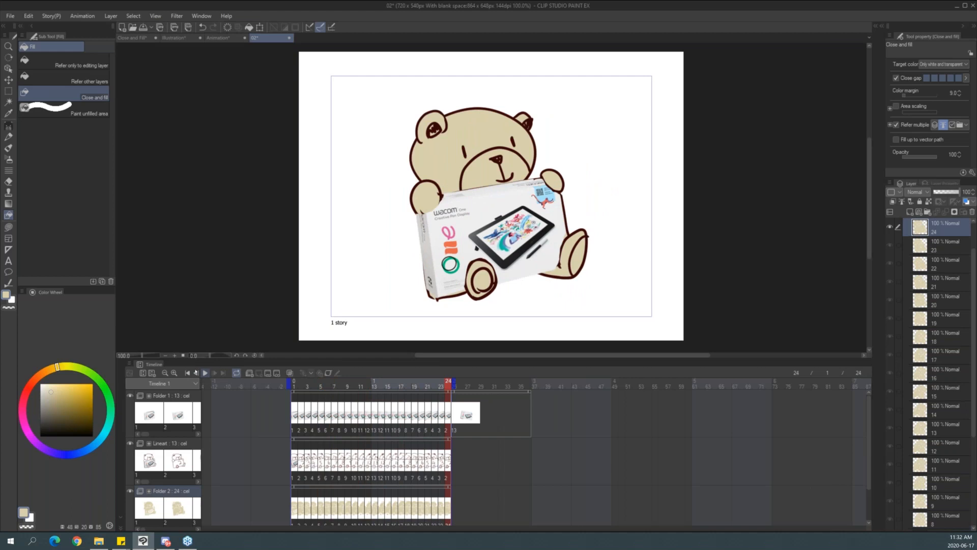
{"action": "left_click", "coordinate": [205, 373]}
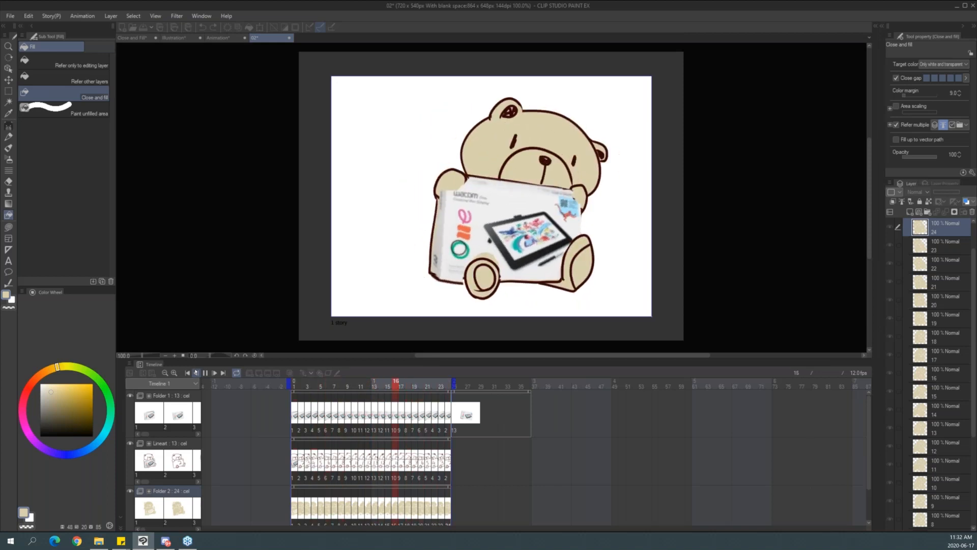
Stop playback and step back and forth between frames 13 and 11 to inspect the coloring.
{"action": "left_click", "coordinate": [195, 372]}
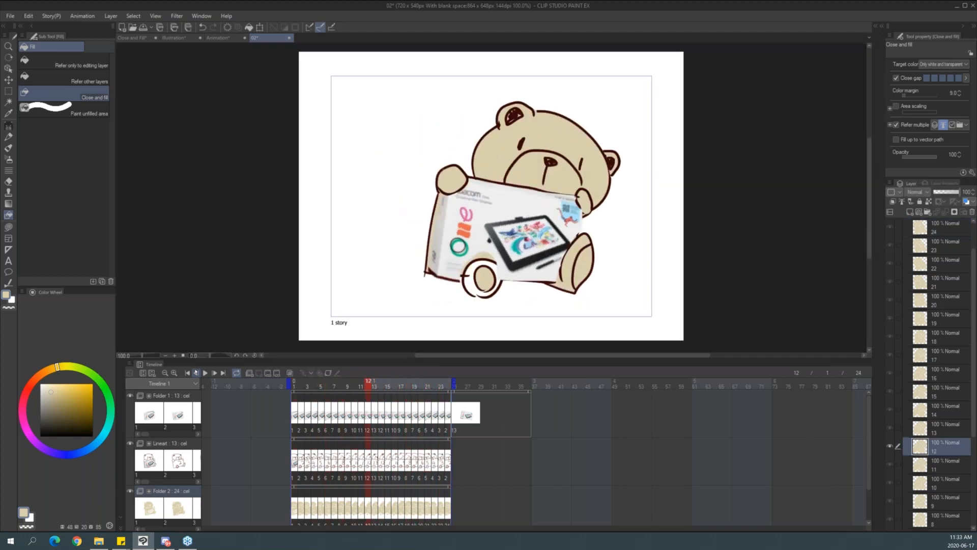
{"action": "key", "text": "."}
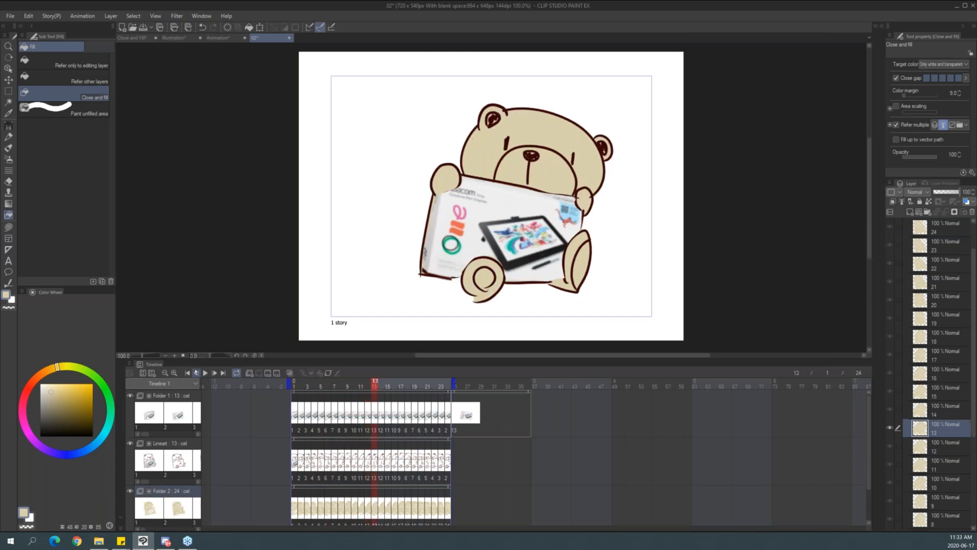
{"action": "left_click", "coordinate": [195, 372]}
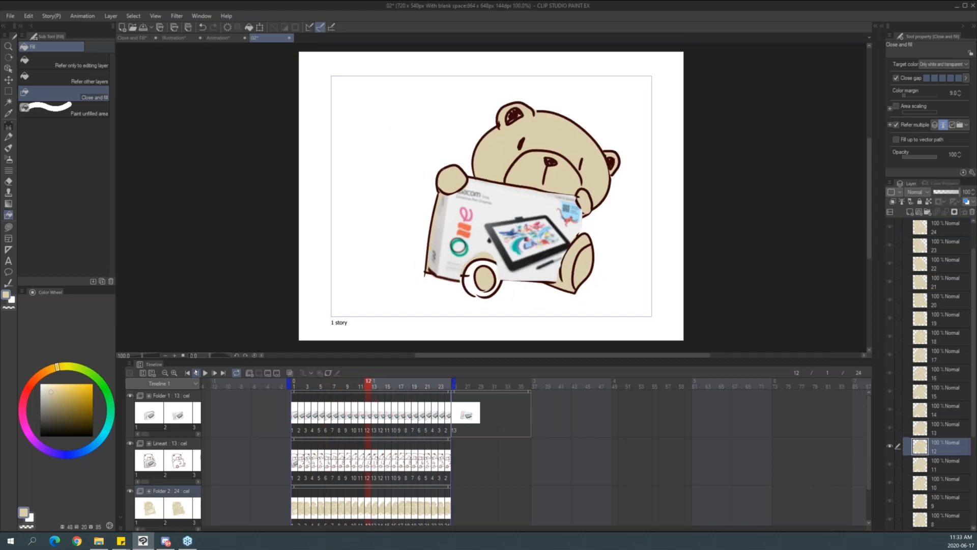
{"action": "left_click", "coordinate": [196, 372]}
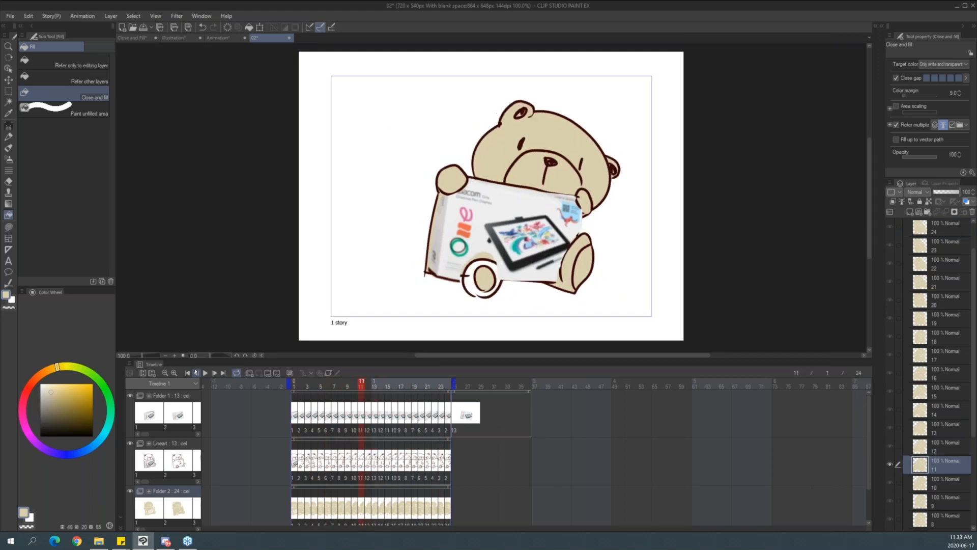
Review the shortcuts for the Animation commands, including New animation cel, Play/Stop and Move frame, in Shortcut Settings, and leave without changes.
{"action": "left_click", "coordinate": [7, 19]}
{"action": "left_click", "coordinate": [67, 234]}
{"action": "left_click", "coordinate": [484, 165]}
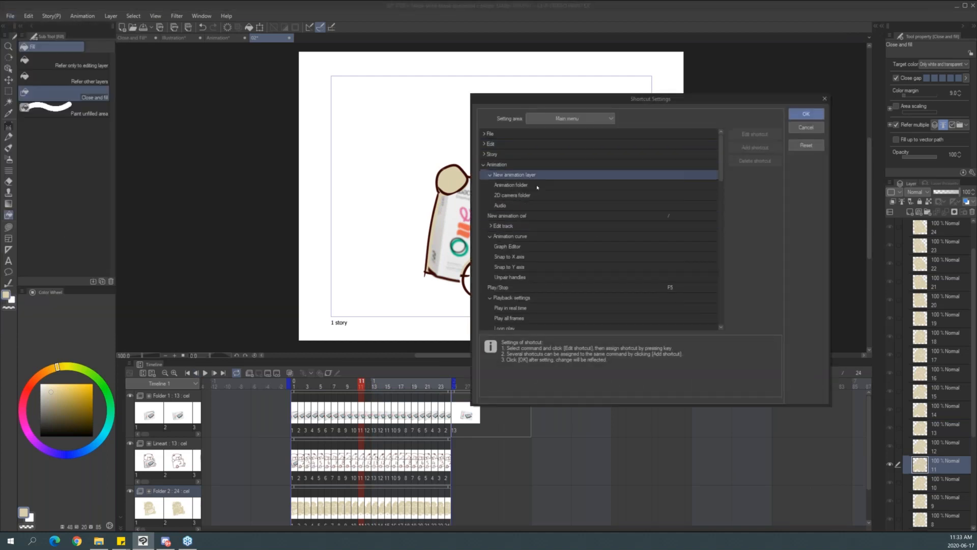
{"action": "left_click_drag", "start_coordinate": [720, 170], "coordinate": [721, 194]}
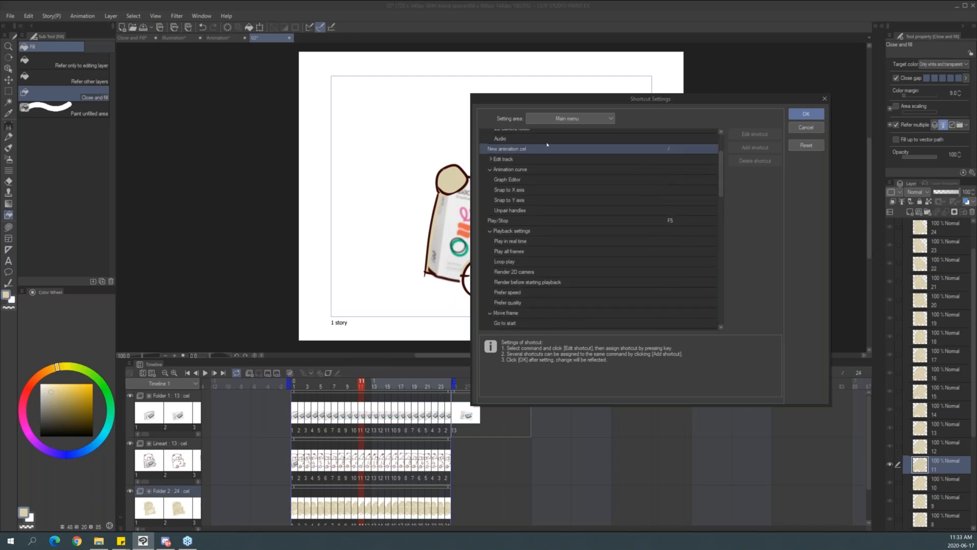
{"action": "left_click", "coordinate": [510, 221]}
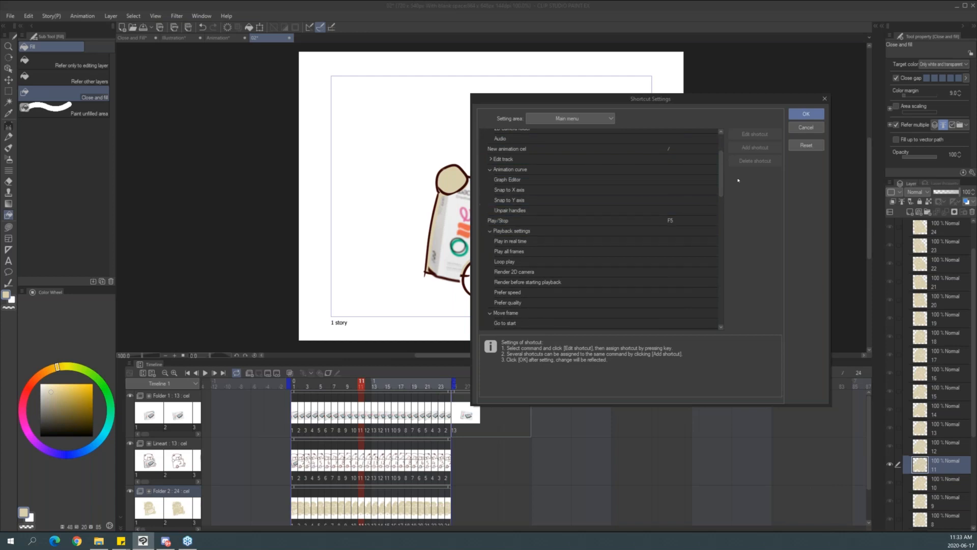
{"action": "left_click_drag", "start_coordinate": [720, 199], "coordinate": [719, 237]}
{"action": "left_click", "coordinate": [524, 181]}
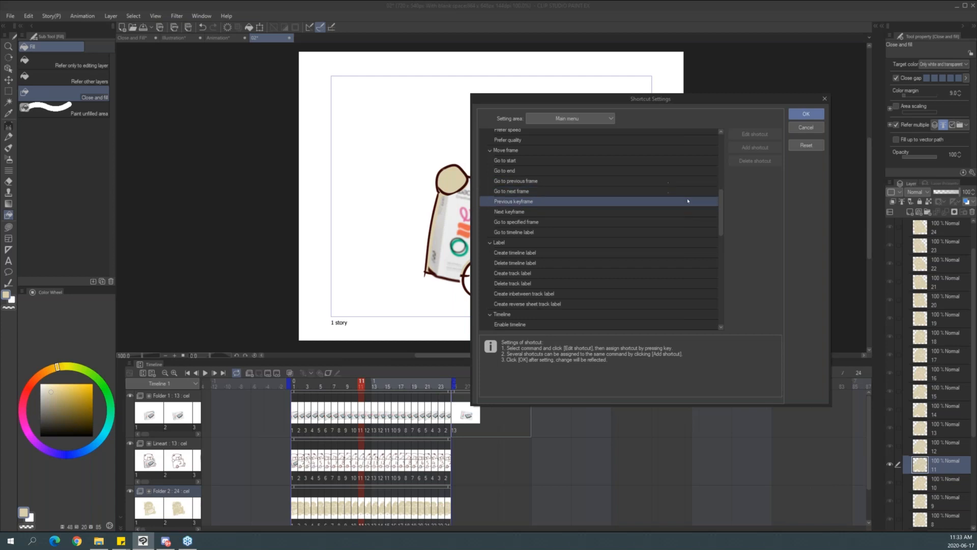
{"action": "left_click", "coordinate": [813, 127]}
Step through the bear animation frame by frame back to frame 4 and collapse Folder 2.
{"action": "key", "text": "period"}
{"action": "key", "text": "comma"}
{"action": "key", "text": "comma"}
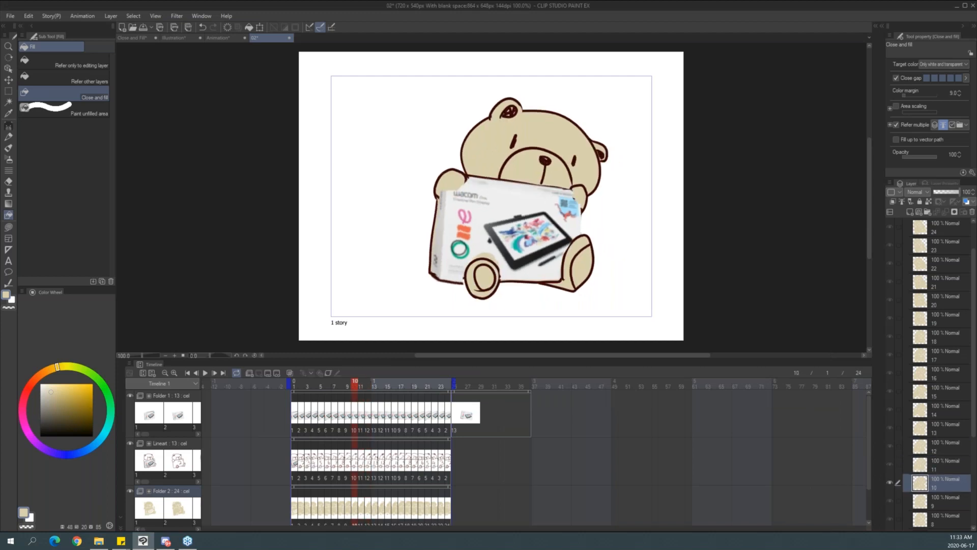
{"action": "key", "text": "comma"}
{"action": "key", "text": "comma"}
{"action": "key", "text": "comma"}
{"action": "key", "text": "comma"}
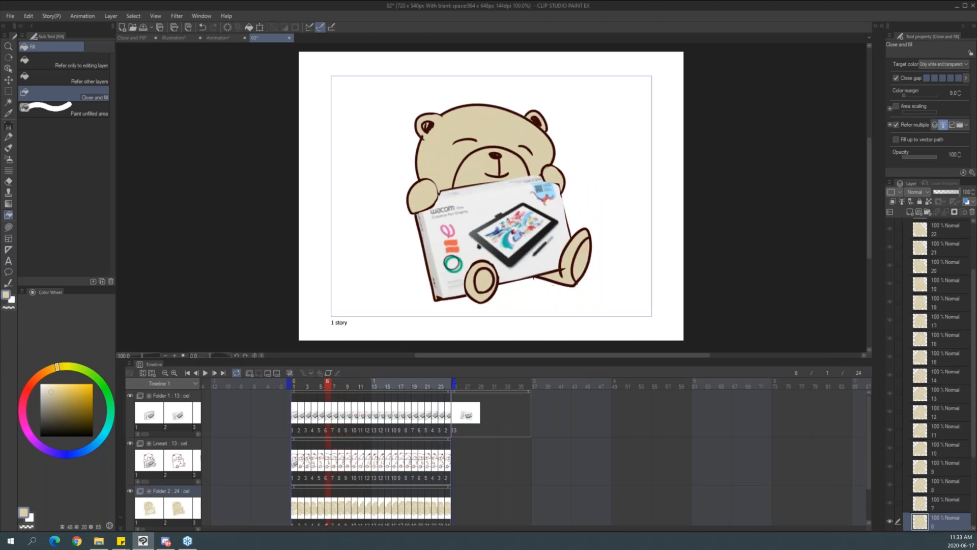
{"action": "key", "text": "comma"}
{"action": "key", "text": "comma"}
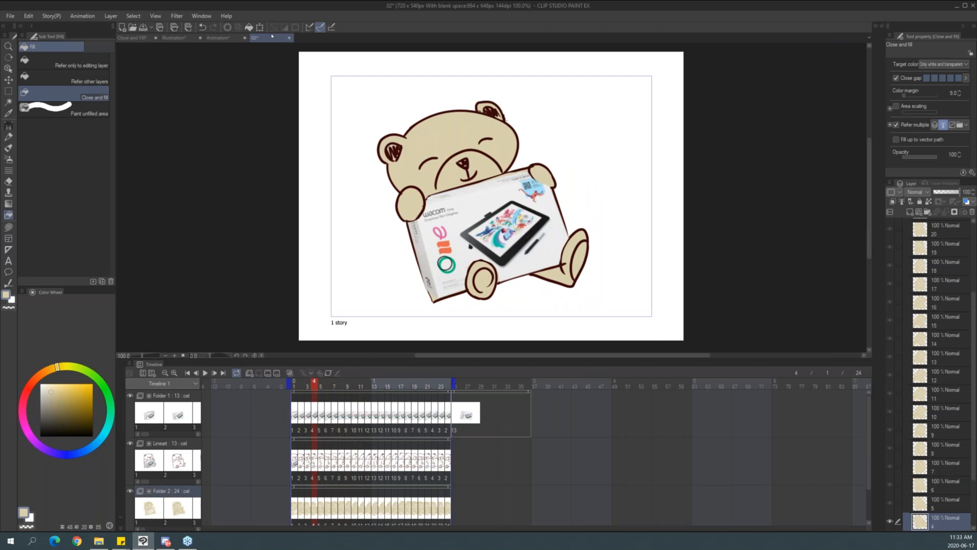
{"action": "left_click", "coordinate": [906, 251]}
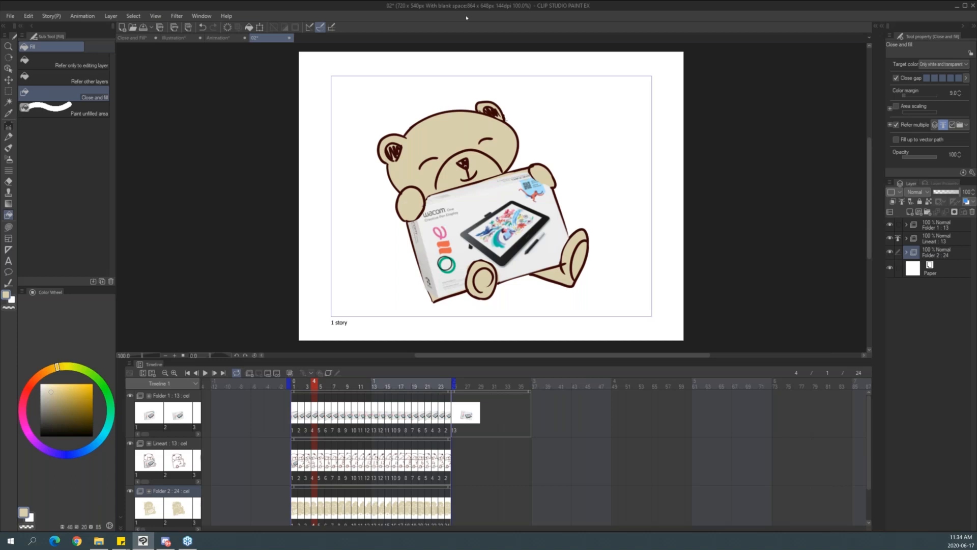
Create a new 1667 x 1080 px animation file, Animation2, at 192 dpi and 12 fps, and show the Animation cels palette.
{"action": "key", "text": "ctrl+n"}
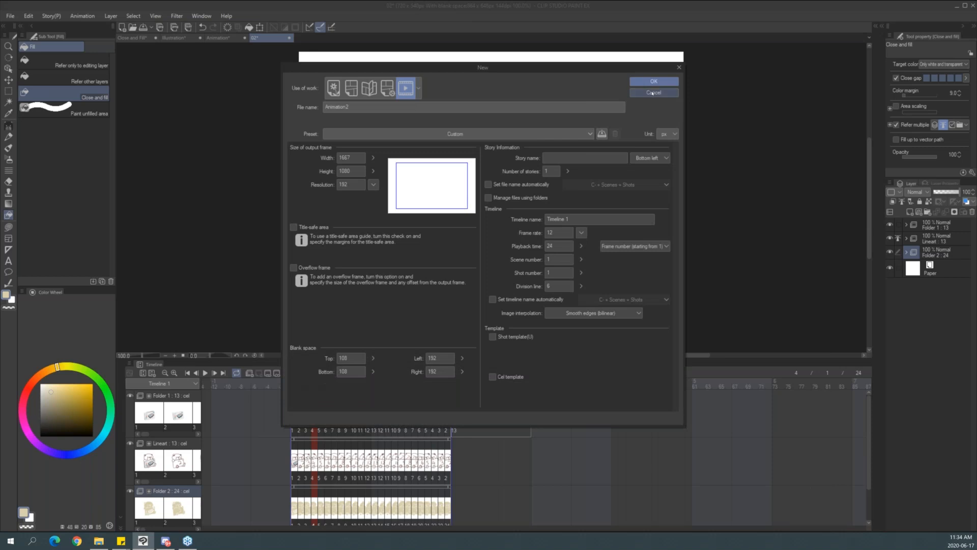
{"action": "left_click", "coordinate": [653, 81]}
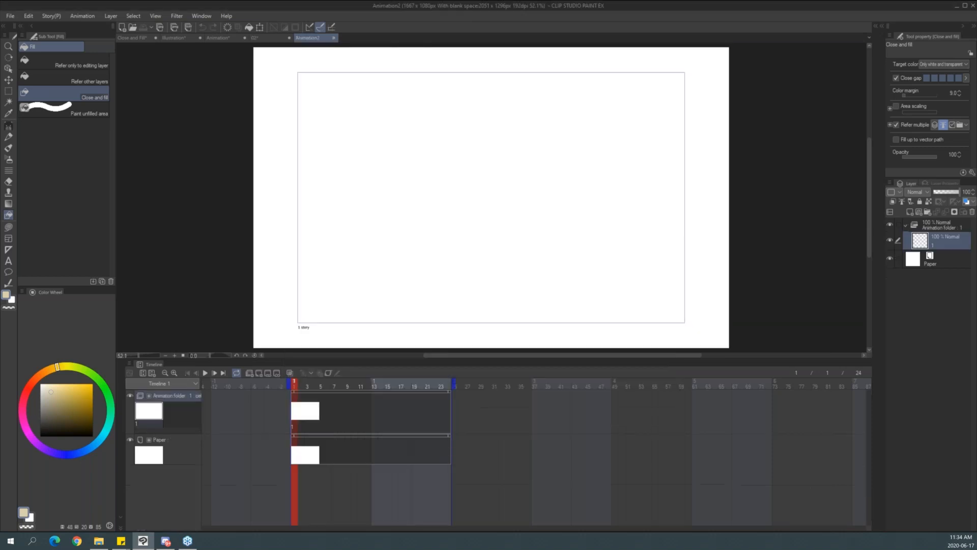
{"action": "left_click_drag", "start_coordinate": [490, 359], "coordinate": [490, 410]}
{"action": "left_click", "coordinate": [882, 26]}
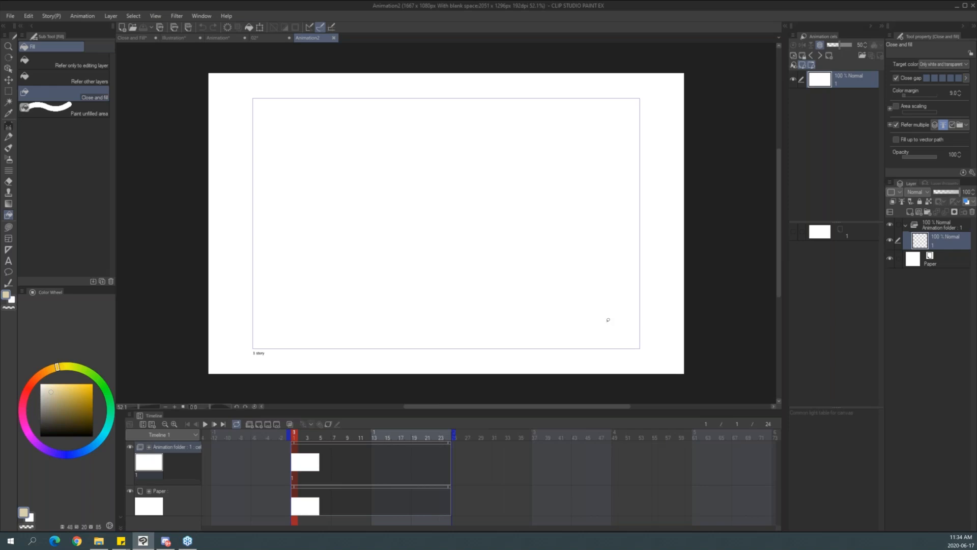
Switch to the Gouache brush and locate Animation cels in the list of available palettes without changing it.
{"action": "key", "text": "b"}
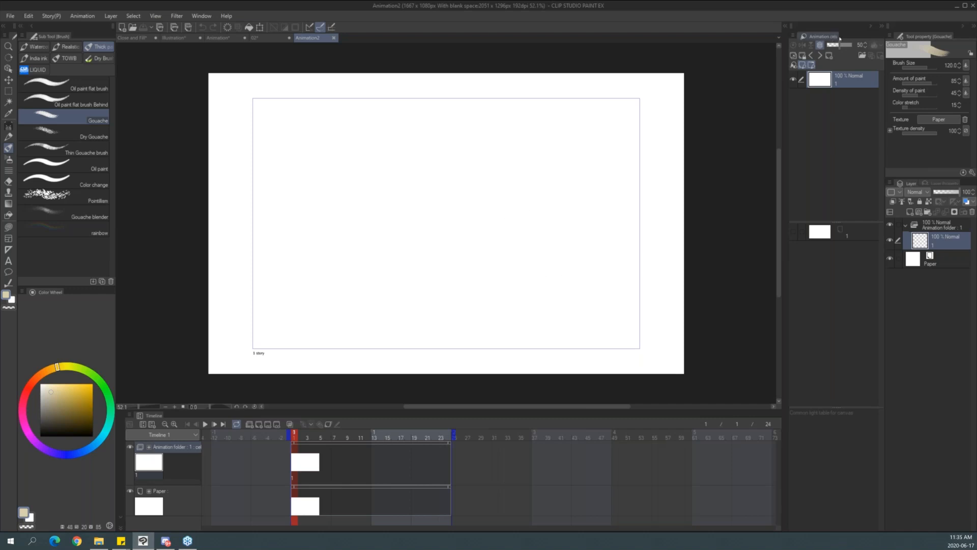
{"action": "left_click", "coordinate": [201, 17]}
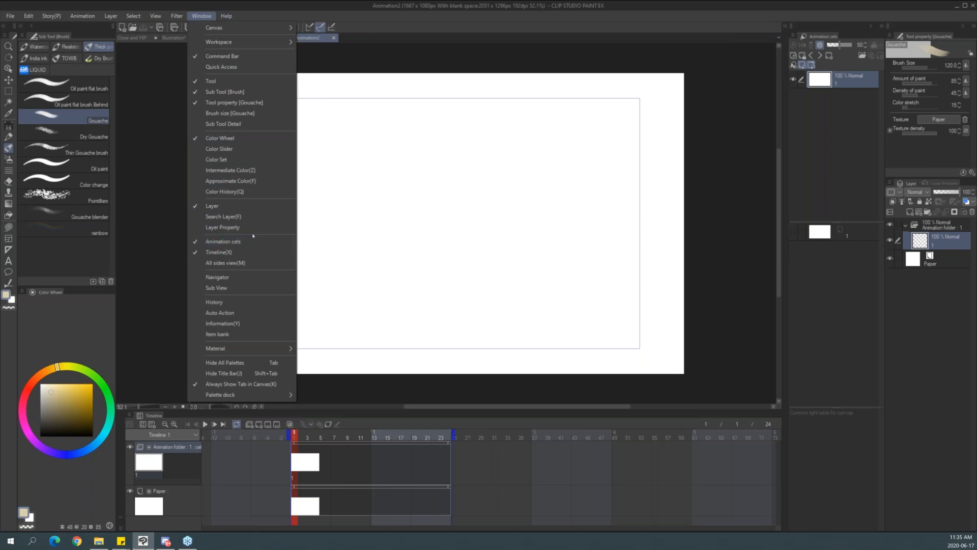
{"action": "left_click", "coordinate": [835, 185]}
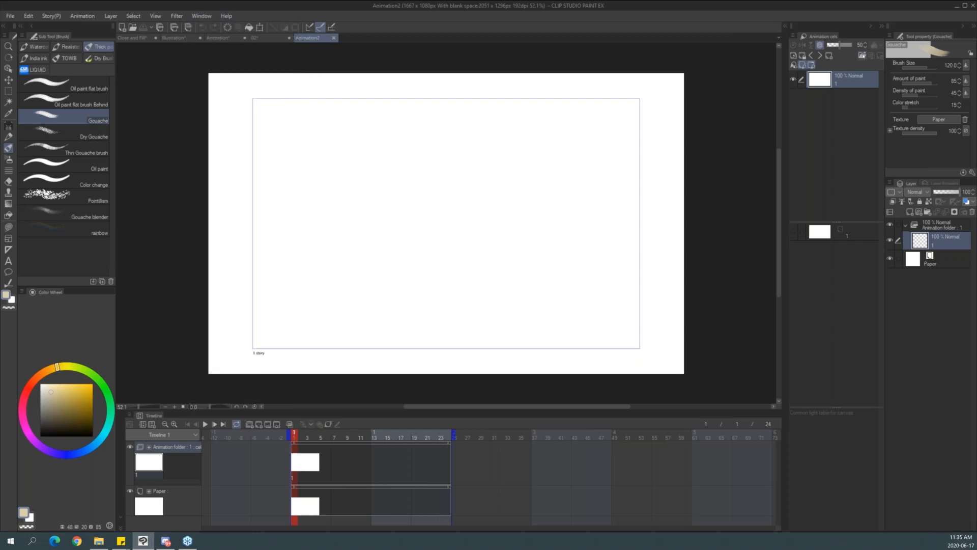
Add the sketch file 03.jpg as a light table reference for animation cel 1.
{"action": "left_click", "coordinate": [862, 55]}
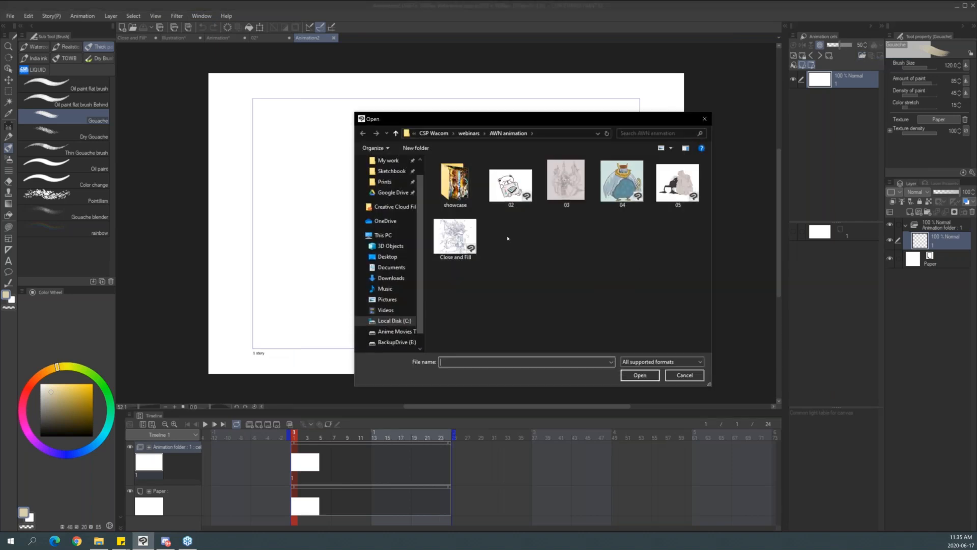
{"action": "double_click", "coordinate": [568, 188]}
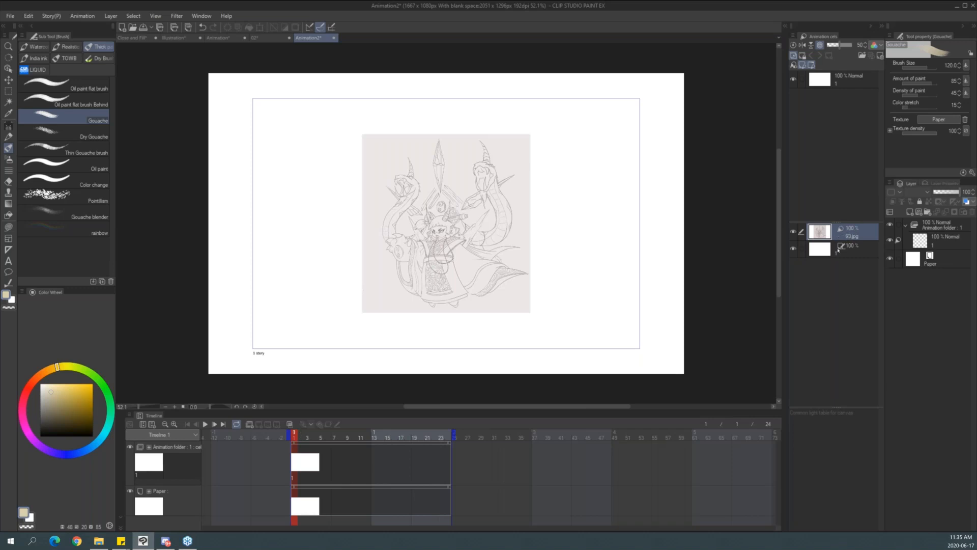
Add animation cel 2 at frame 2 and flip between frames 1 and 2 to compare the light table reference.
{"action": "left_click", "coordinate": [295, 464]}
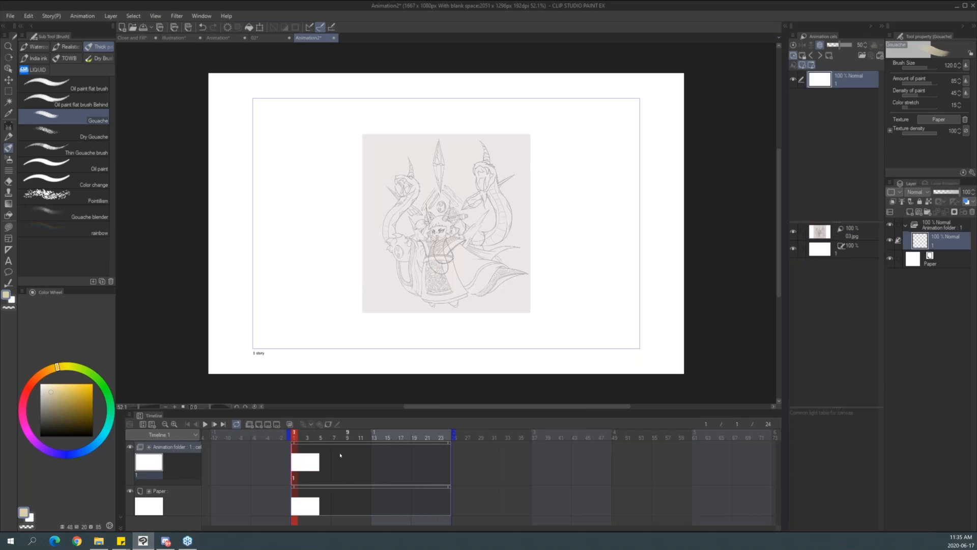
{"action": "left_click", "coordinate": [268, 424]}
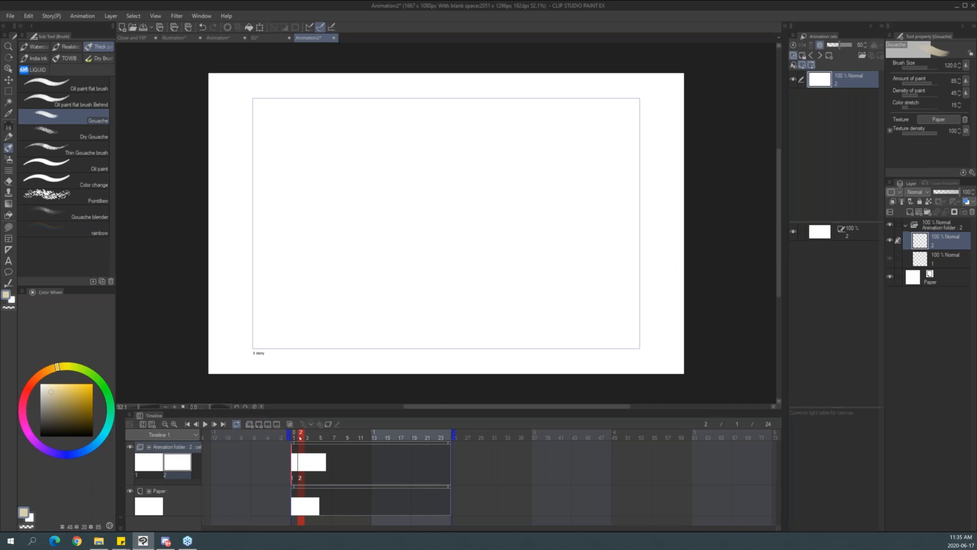
{"action": "left_click", "coordinate": [294, 439]}
{"action": "left_click", "coordinate": [299, 439]}
{"action": "left_click", "coordinate": [294, 440]}
{"action": "left_click", "coordinate": [300, 439]}
{"action": "left_click", "coordinate": [294, 439]}
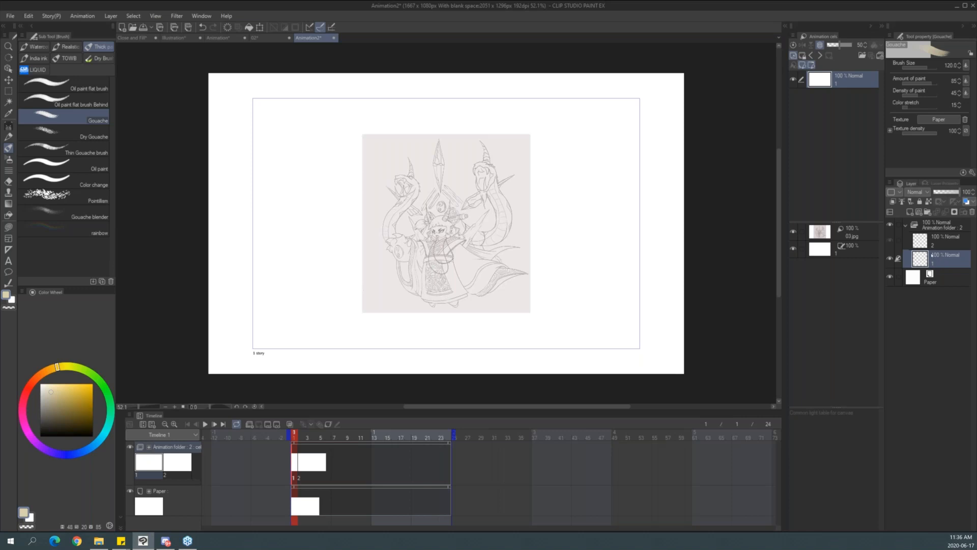
Draw a large dark brown oval over the sketch on cel 1 with the Inking pen.
{"action": "key", "text": "p"}
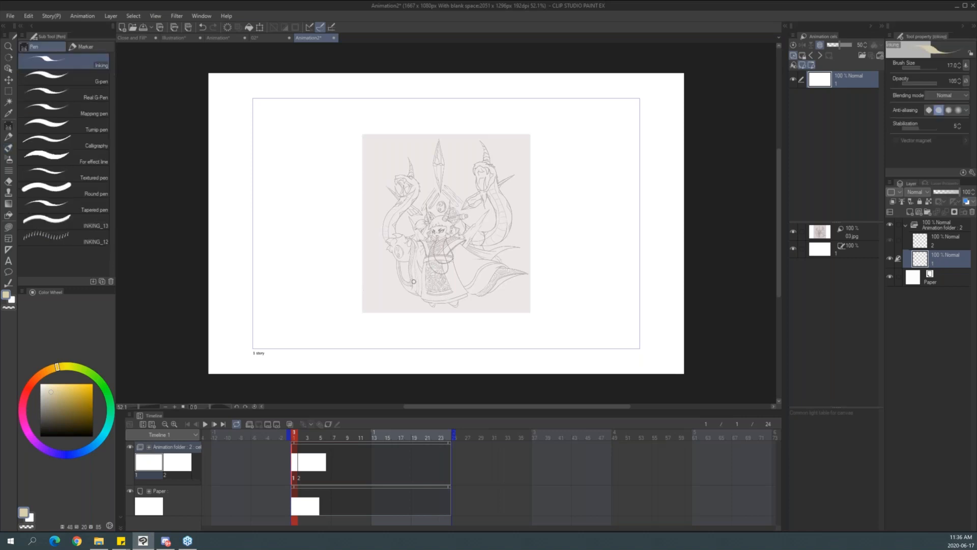
{"action": "mouse_move", "coordinate": [417, 291]}
{"action": "left_mouse_down"}
{"action": "mouse_move", "coordinate": [374, 245]}
{"action": "mouse_move", "coordinate": [431, 291]}
{"action": "mouse_move", "coordinate": [512, 247]}
{"action": "mouse_move", "coordinate": [404, 283]}
{"action": "left_mouse_up"}
{"action": "key", "text": "ctrl+z"}
{"action": "left_click", "coordinate": [92, 427]}
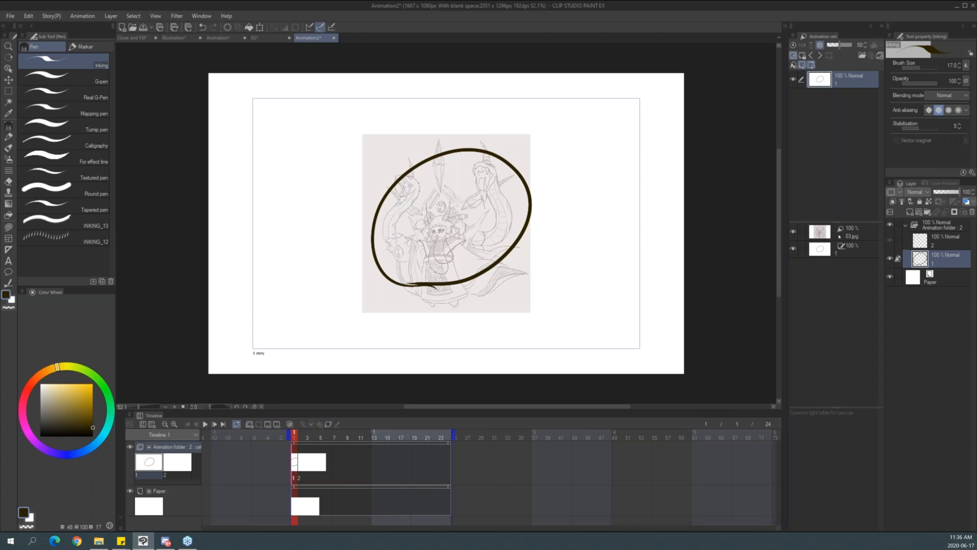
Compare the 03.jpg reference between frames 1 and 2, and undo the oval and the second cel.
{"action": "left_click", "coordinate": [861, 235]}
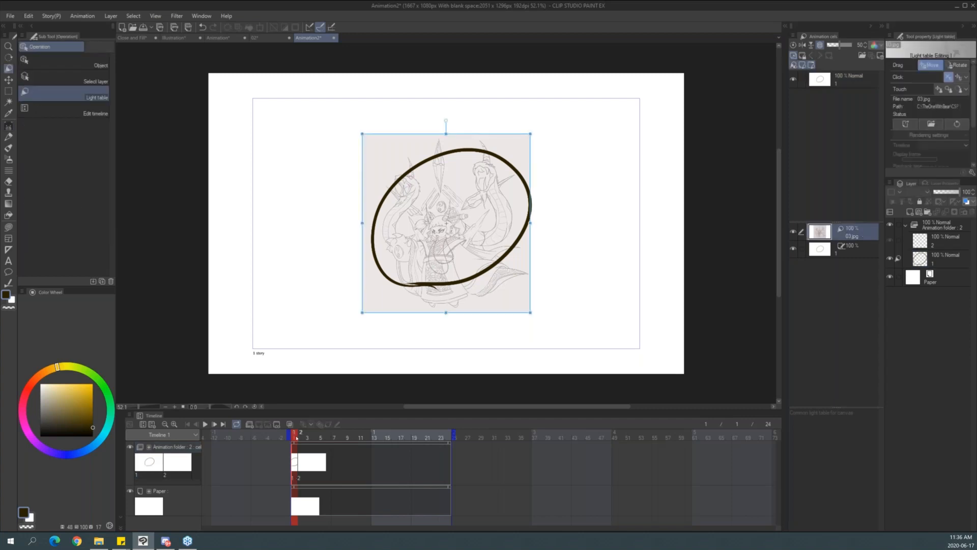
{"action": "left_click", "coordinate": [301, 437]}
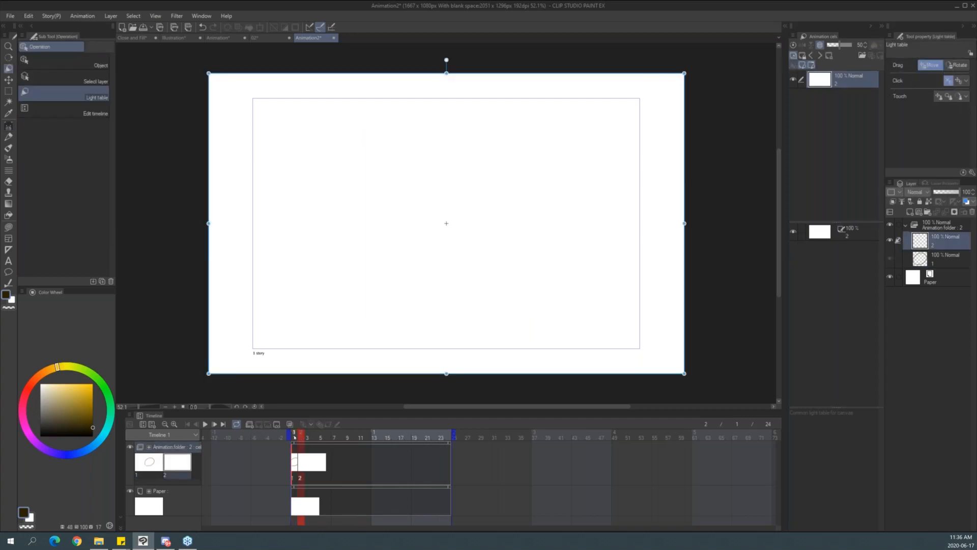
{"action": "left_click", "coordinate": [301, 433]}
{"action": "key", "text": "ctrl+z"}
{"action": "key", "text": "ctrl+z"}
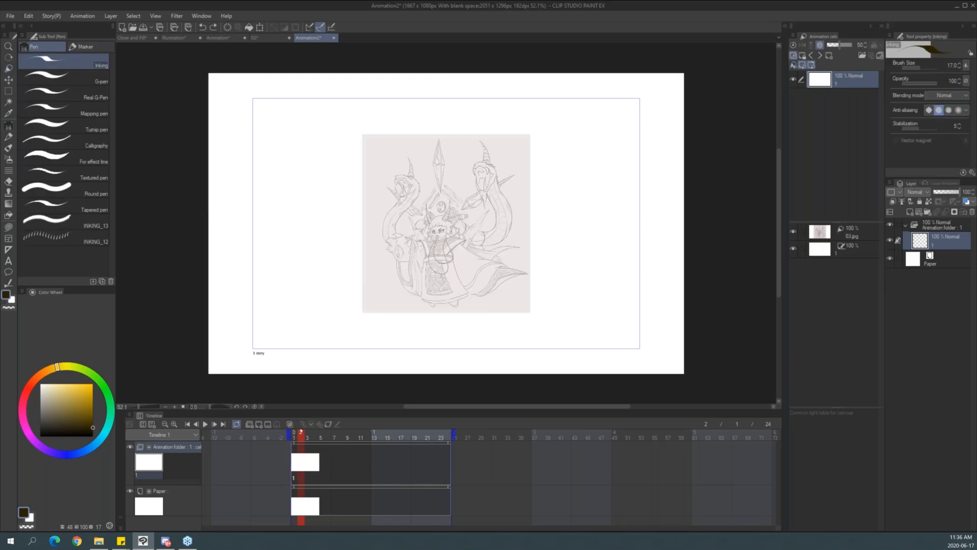
Move the 03.jpg reference from the cel-specific light table to the common light table for the canvas, and reselect cel 1.
{"action": "left_click", "coordinate": [860, 232]}
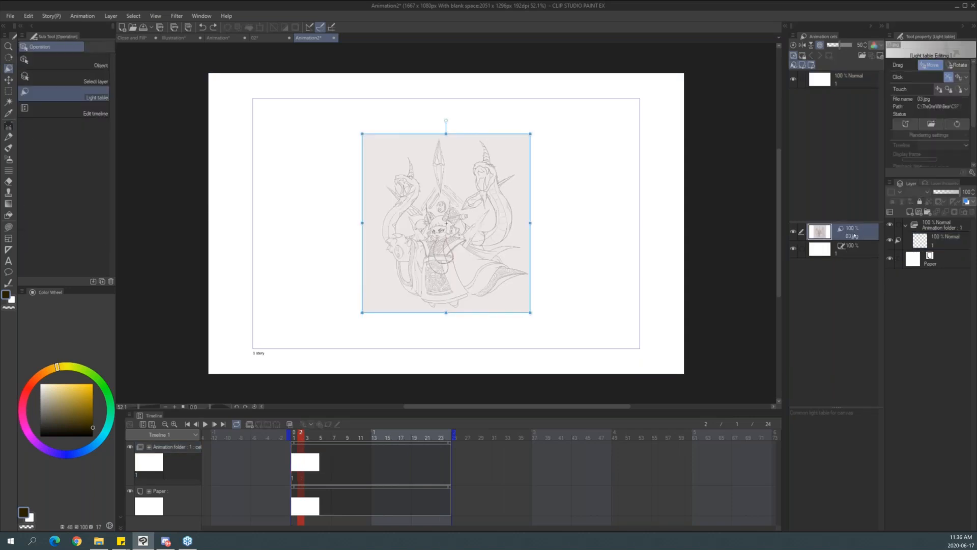
{"action": "left_click_drag", "start_coordinate": [859, 236], "coordinate": [839, 443]}
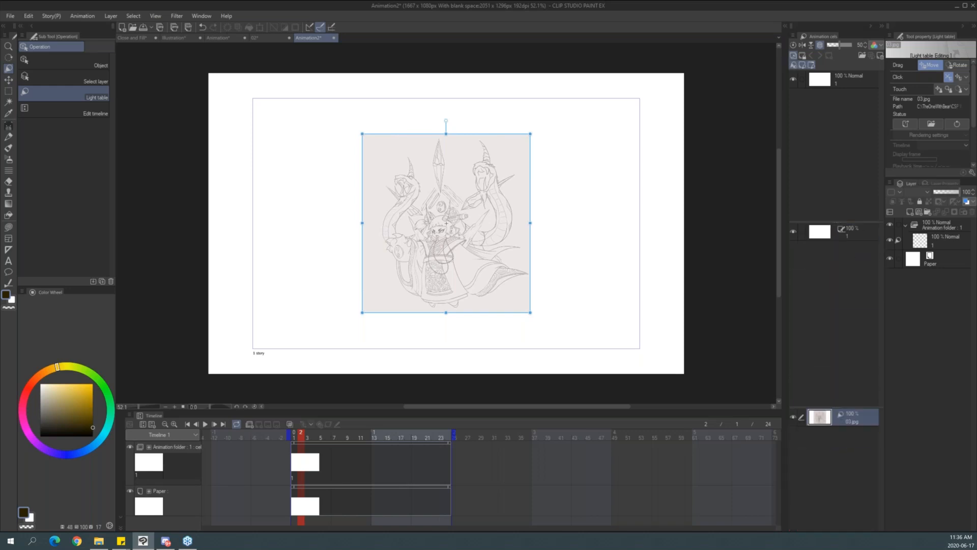
{"action": "left_click_drag", "start_coordinate": [301, 437], "coordinate": [271, 461]}
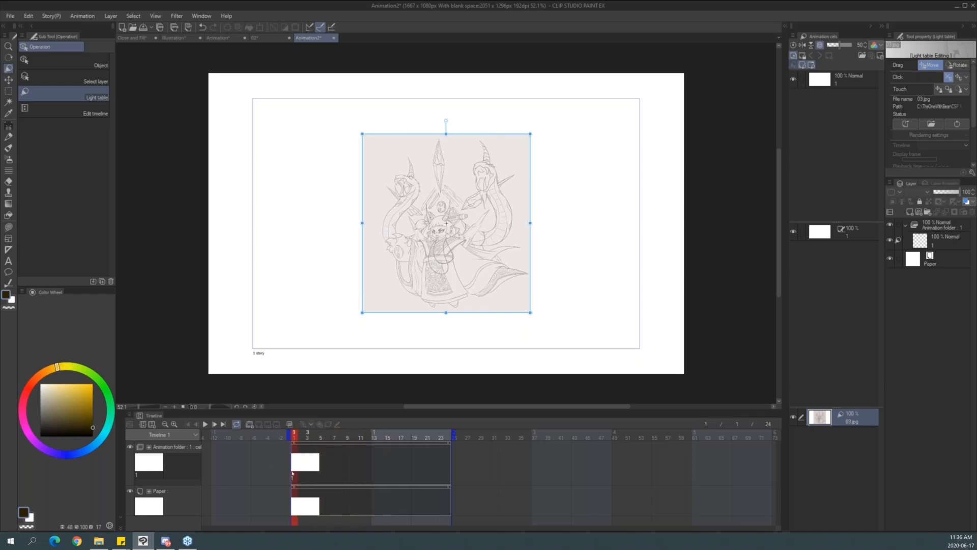
{"action": "left_click", "coordinate": [296, 463]}
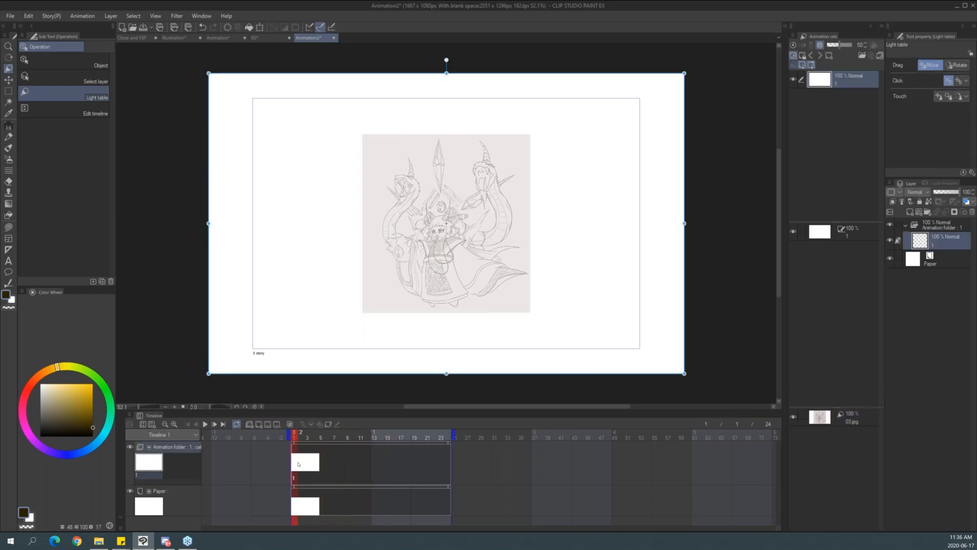
Add six new animation cels, 2 to 7, on consecutive frames and return to frame 1.
{"action": "left_click", "coordinate": [259, 423]}
{"action": "mouse_move", "coordinate": [301, 438]}
{"action": "left_mouse_down"}
{"action": "mouse_move", "coordinate": [349, 438]}
{"action": "mouse_move", "coordinate": [300, 440]}
{"action": "left_mouse_up"}
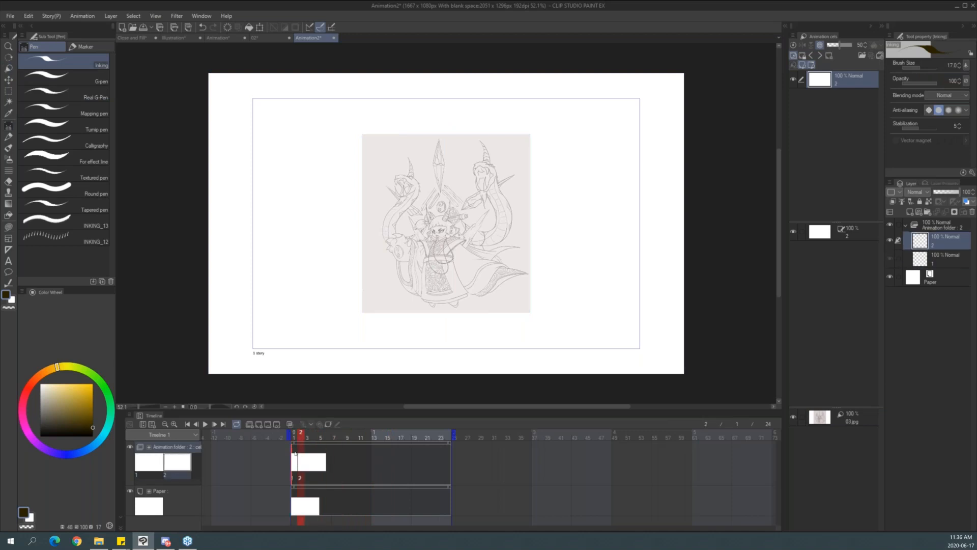
{"action": "left_click", "coordinate": [295, 453]}
{"action": "left_click", "coordinate": [301, 464]}
{"action": "left_click", "coordinate": [259, 424]}
{"action": "left_click", "coordinate": [259, 424]}
{"action": "left_click", "coordinate": [259, 424]}
{"action": "left_click", "coordinate": [259, 424]}
{"action": "left_click", "coordinate": [259, 424]}
{"action": "mouse_move", "coordinate": [312, 439]}
{"action": "left_mouse_down"}
{"action": "mouse_move", "coordinate": [296, 438]}
{"action": "mouse_move", "coordinate": [401, 438]}
{"action": "mouse_move", "coordinate": [294, 438]}
{"action": "left_mouse_up"}
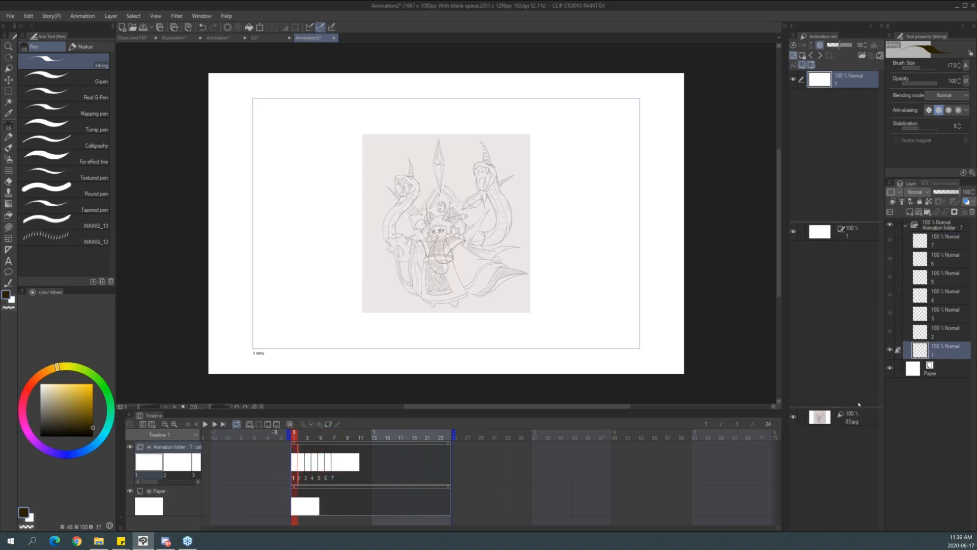
Select the 03.jpg light table reference and shift it to the right and slightly down on the canvas.
{"action": "left_click", "coordinate": [852, 414]}
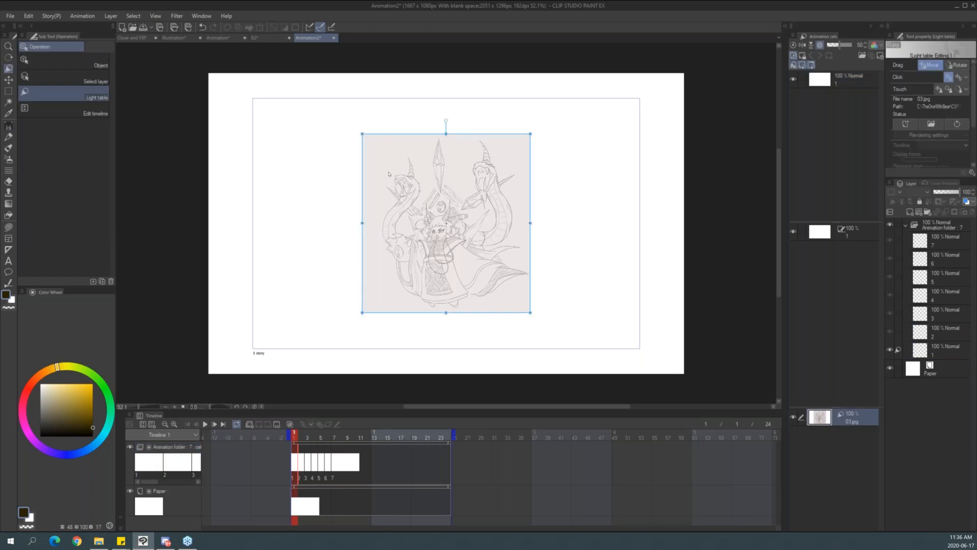
{"action": "left_click_drag", "start_coordinate": [455, 207], "coordinate": [497, 216]}
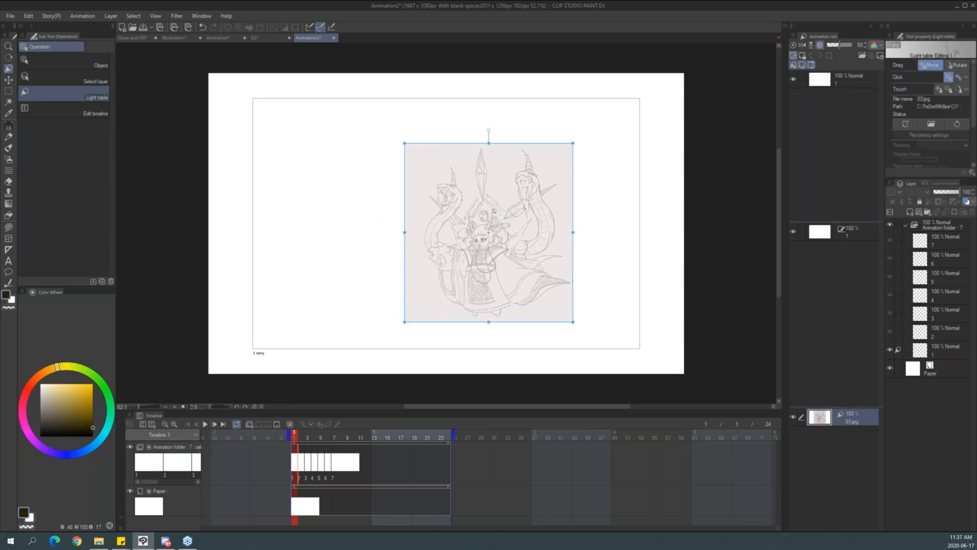
Try moving the 03.jpg reference back toward the canvas centre, rotating it clockwise and shifting it left.
{"action": "left_click_drag", "start_coordinate": [419, 217], "coordinate": [378, 201]}
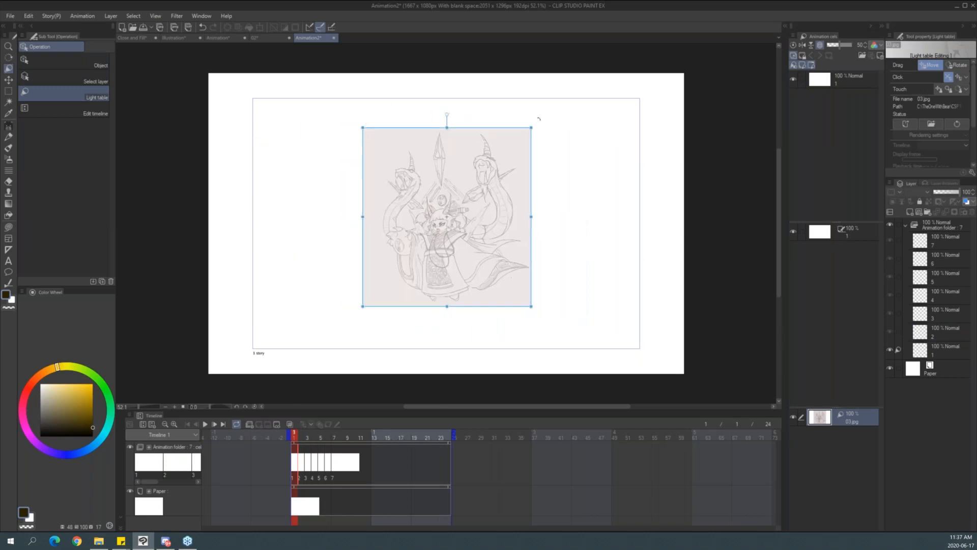
{"action": "mouse_move", "coordinate": [533, 114]}
{"action": "left_mouse_down"}
{"action": "mouse_move", "coordinate": [575, 181]}
{"action": "mouse_move", "coordinate": [521, 104]}
{"action": "left_mouse_up"}
{"action": "left_click_drag", "start_coordinate": [560, 304], "coordinate": [507, 348]}
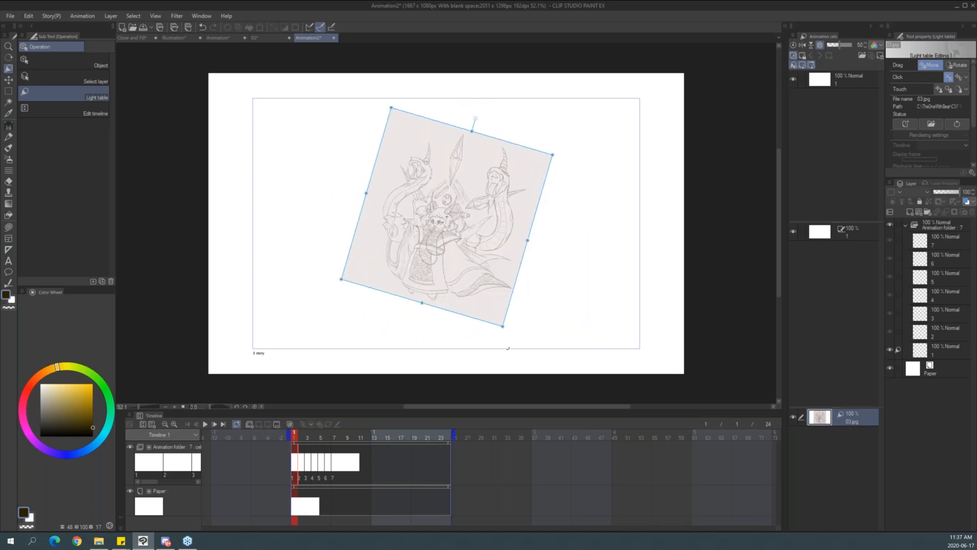
{"action": "left_click_drag", "start_coordinate": [423, 174], "coordinate": [386, 175]}
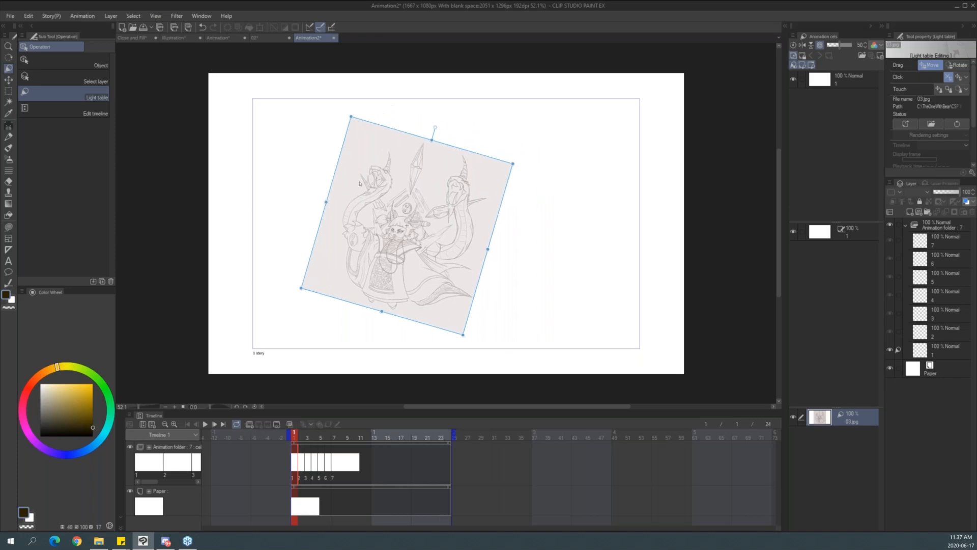
Undo the latest moves and rotations of the 03.jpg reference.
{"action": "key", "text": "ctrl+z"}
{"action": "key", "text": "ctrl+z"}
{"action": "key", "text": "ctrl+z"}
{"action": "key", "text": "ctrl+z"}
{"action": "key", "text": "ctrl+z"}
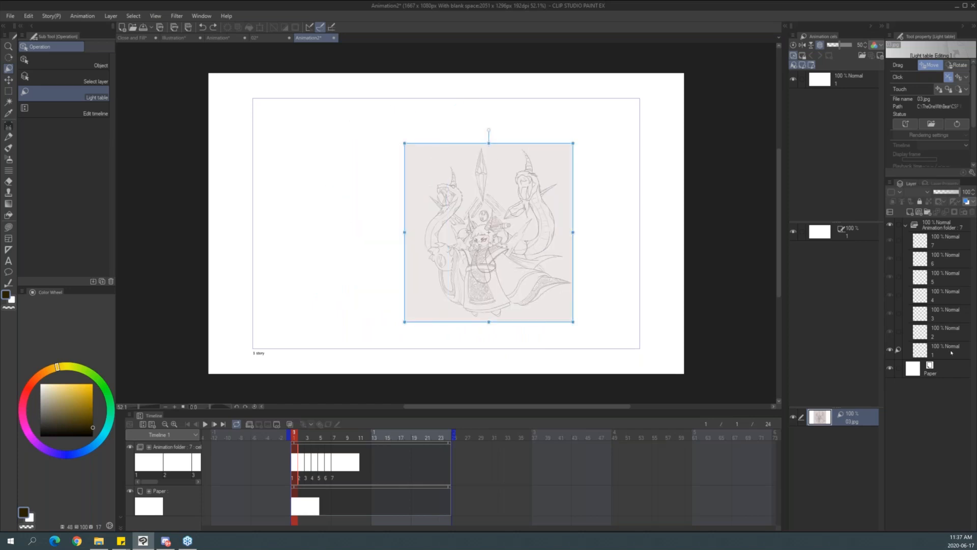
Select cel 1 and set up the Inking pen with brush size 5 and a dark blue-grey colour for tracing.
{"action": "left_click", "coordinate": [951, 352]}
{"action": "key", "text": "p"}
{"action": "key", "text": "ctrl+space"}
{"action": "mouse_move", "coordinate": [457, 196]}
{"action": "left_mouse_down"}
{"action": "mouse_move", "coordinate": [489, 187]}
{"action": "mouse_move", "coordinate": [500, 274]}
{"action": "mouse_move", "coordinate": [442, 201]}
{"action": "left_mouse_up"}
{"action": "key", "text": "bracketleft"}
{"action": "key", "text": "bracketleft"}
{"action": "key", "text": "bracketleft"}
{"action": "key", "text": "bracketleft"}
{"action": "key", "text": "bracketleft"}
{"action": "key", "text": "bracketleft"}
{"action": "key", "text": "bracketleft"}
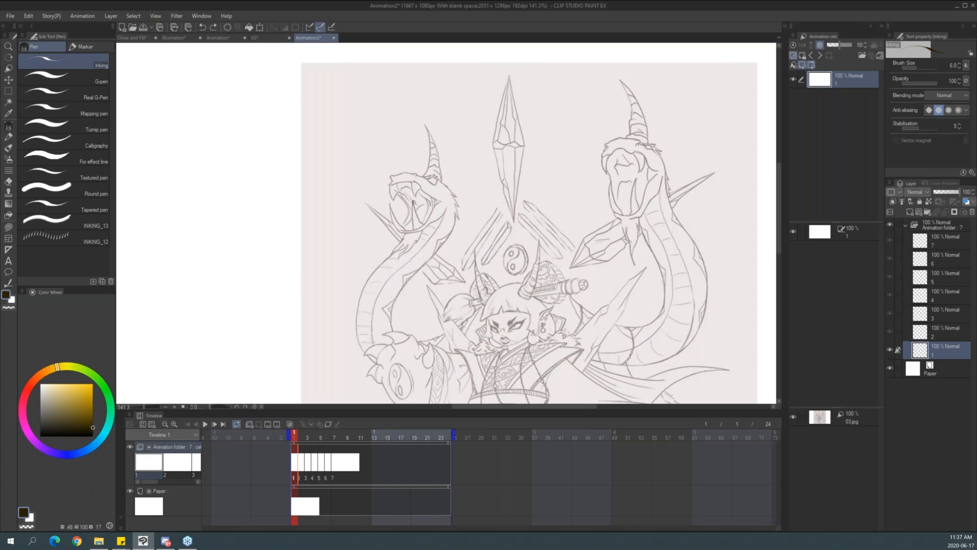
{"action": "left_click", "coordinate": [41, 404]}
{"action": "left_click", "coordinate": [40, 423]}
Ink a simplified serpent head with horn, eye and open mouth plus its neck on cel 1, tracing the left serpent.
{"action": "left_click_drag", "start_coordinate": [392, 306], "coordinate": [420, 267]}
{"action": "left_click_drag", "start_coordinate": [357, 309], "coordinate": [379, 270]}
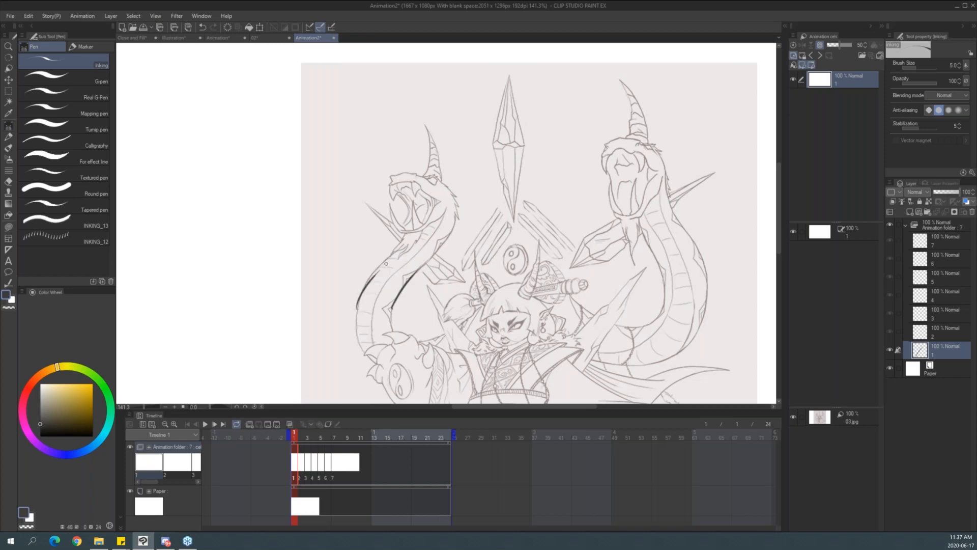
{"action": "left_click_drag", "start_coordinate": [356, 309], "coordinate": [380, 268]}
{"action": "mouse_move", "coordinate": [454, 226]}
{"action": "left_mouse_down"}
{"action": "mouse_move", "coordinate": [435, 178]}
{"action": "mouse_move", "coordinate": [405, 167]}
{"action": "mouse_move", "coordinate": [399, 193]}
{"action": "mouse_move", "coordinate": [424, 200]}
{"action": "mouse_move", "coordinate": [412, 221]}
{"action": "mouse_move", "coordinate": [398, 213]}
{"action": "mouse_move", "coordinate": [415, 227]}
{"action": "left_mouse_up"}
{"action": "mouse_move", "coordinate": [427, 176]}
{"action": "left_mouse_down"}
{"action": "mouse_move", "coordinate": [424, 146]}
{"action": "mouse_move", "coordinate": [437, 172]}
{"action": "left_mouse_up"}
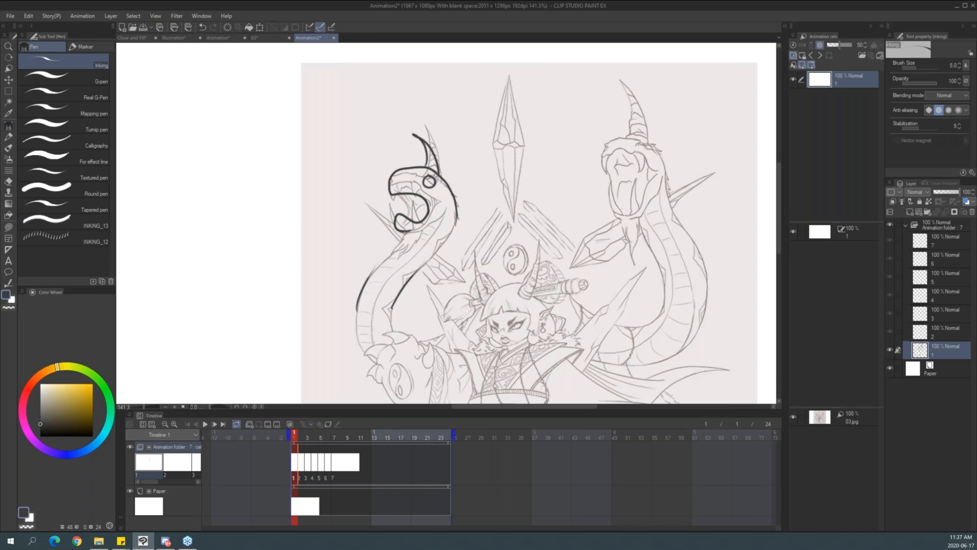
{"action": "left_click_drag", "start_coordinate": [406, 233], "coordinate": [392, 257]}
{"action": "left_click_drag", "start_coordinate": [456, 221], "coordinate": [429, 262]}
Turn on onion skin at frame 2 and shift the 03.jpg light table reference left and slightly down.
{"action": "left_click", "coordinate": [301, 436]}
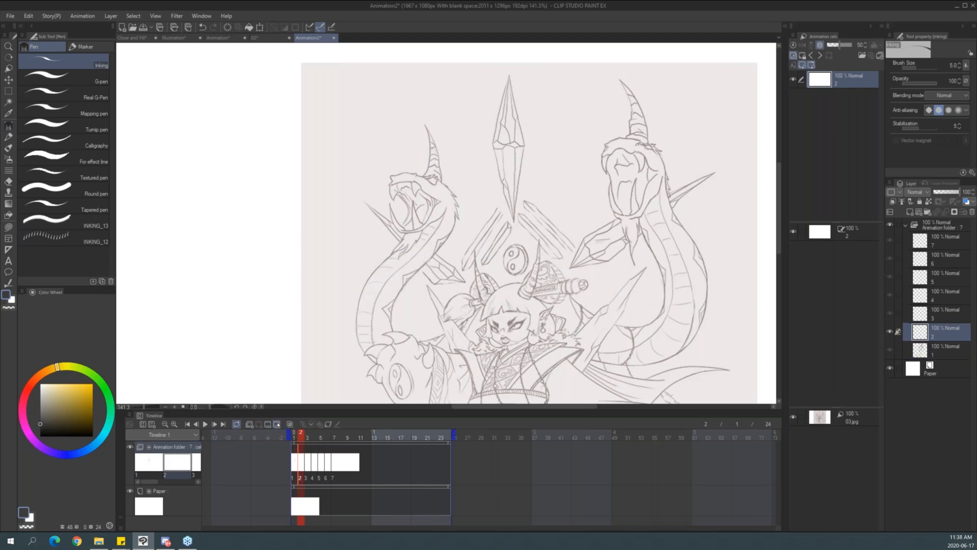
{"action": "left_click", "coordinate": [290, 424]}
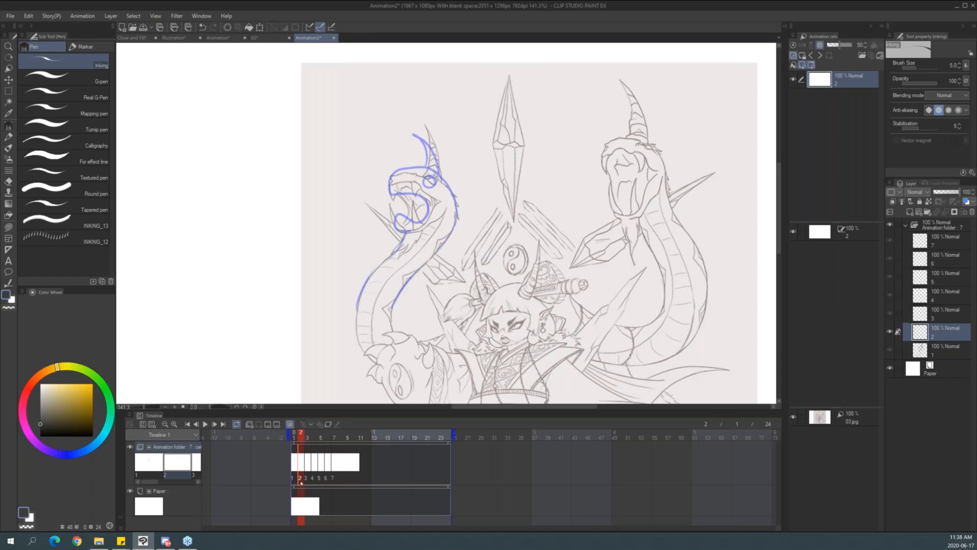
{"action": "left_click", "coordinate": [866, 417]}
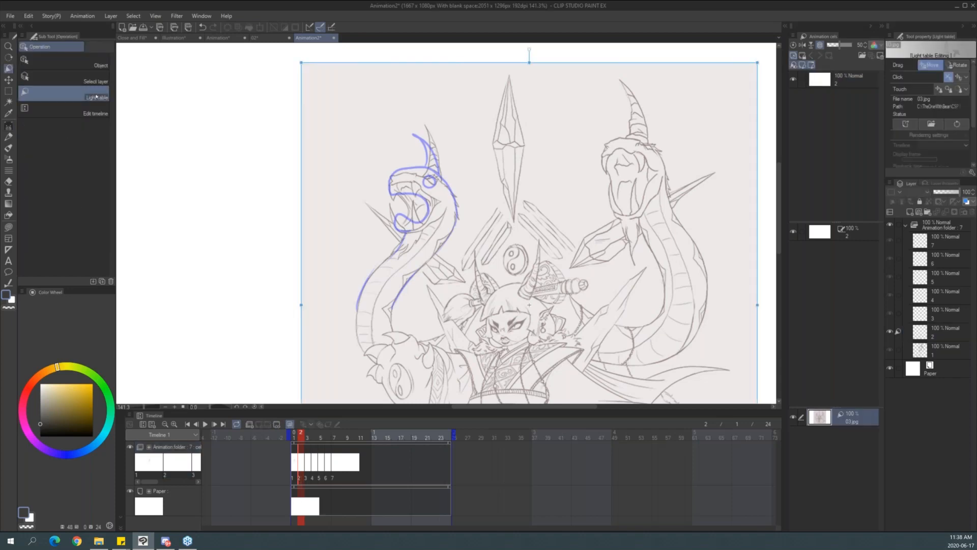
{"action": "left_click_drag", "start_coordinate": [513, 265], "coordinate": [440, 278]}
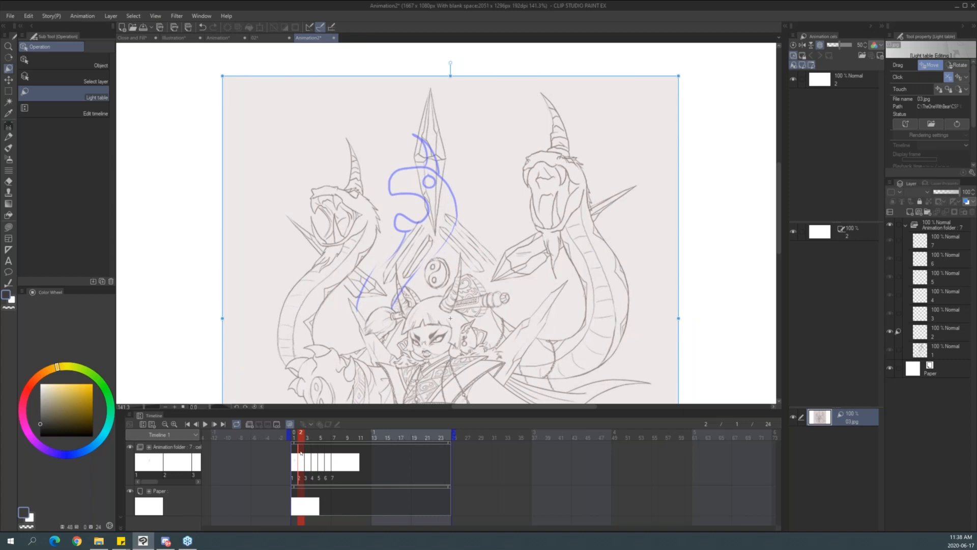
Ink the serpent's head, horn, eye and bent neck on cel 2 with the Inking pen at brush size 8.
{"action": "key", "text": "p"}
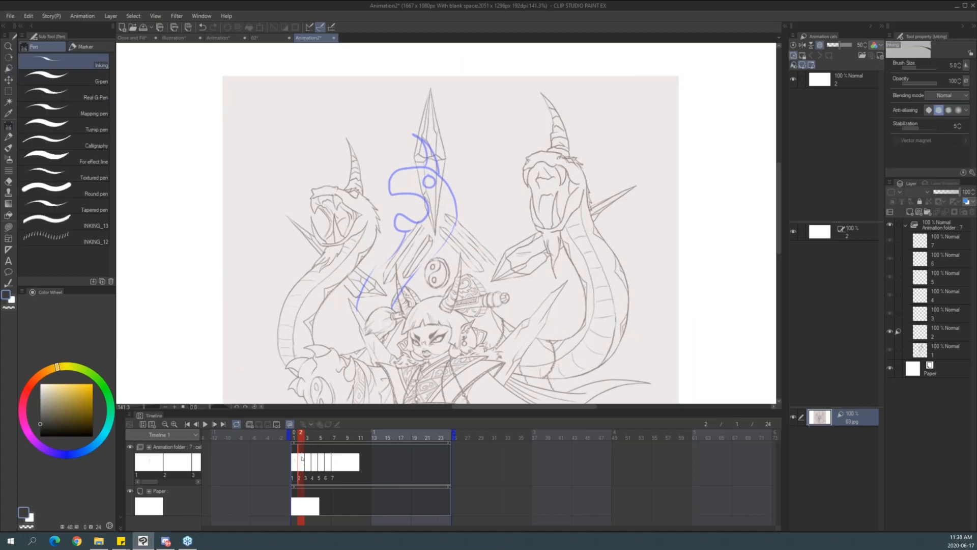
{"action": "left_click", "coordinate": [301, 460]}
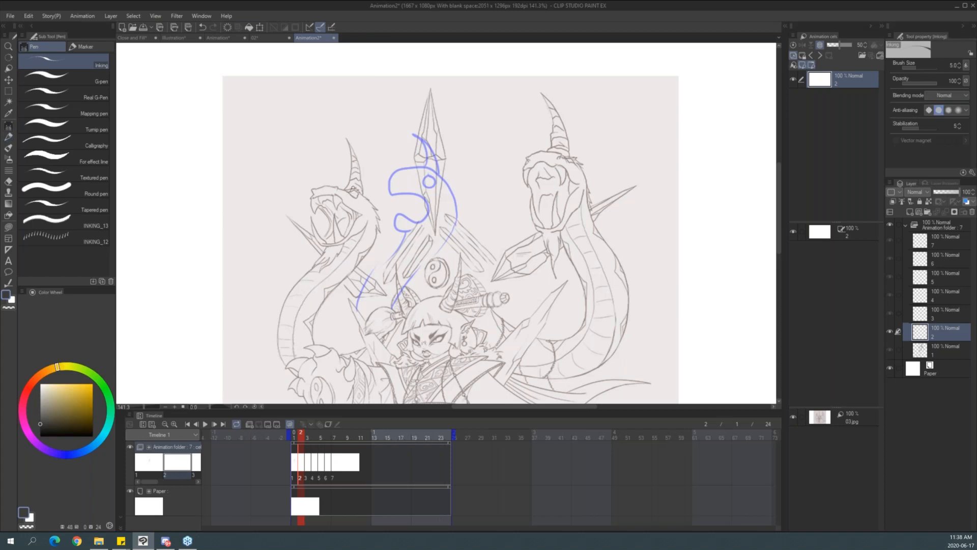
{"action": "mouse_move", "coordinate": [370, 199]}
{"action": "left_mouse_down"}
{"action": "mouse_move", "coordinate": [342, 189]}
{"action": "mouse_move", "coordinate": [315, 194]}
{"action": "mouse_move", "coordinate": [359, 195]}
{"action": "mouse_move", "coordinate": [312, 196]}
{"action": "mouse_move", "coordinate": [351, 213]}
{"action": "mouse_move", "coordinate": [328, 231]}
{"action": "mouse_move", "coordinate": [343, 245]}
{"action": "left_mouse_up"}
{"action": "key", "text": "ctrl+z"}
{"action": "key", "text": "bracketright"}
{"action": "key", "text": "bracketright"}
{"action": "key", "text": "bracketright"}
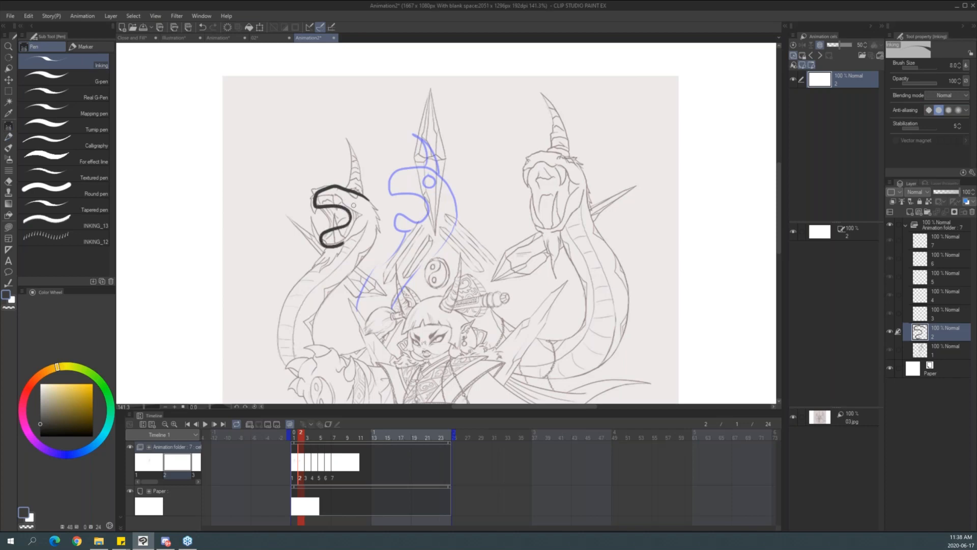
{"action": "mouse_move", "coordinate": [351, 194]}
{"action": "left_mouse_down"}
{"action": "mouse_move", "coordinate": [323, 164]}
{"action": "mouse_move", "coordinate": [379, 218]}
{"action": "mouse_move", "coordinate": [391, 299]}
{"action": "left_mouse_up"}
{"action": "key", "text": "ctrl+z"}
{"action": "mouse_move", "coordinate": [362, 200]}
{"action": "left_mouse_down"}
{"action": "mouse_move", "coordinate": [398, 263]}
{"action": "mouse_move", "coordinate": [393, 299]}
{"action": "left_mouse_up"}
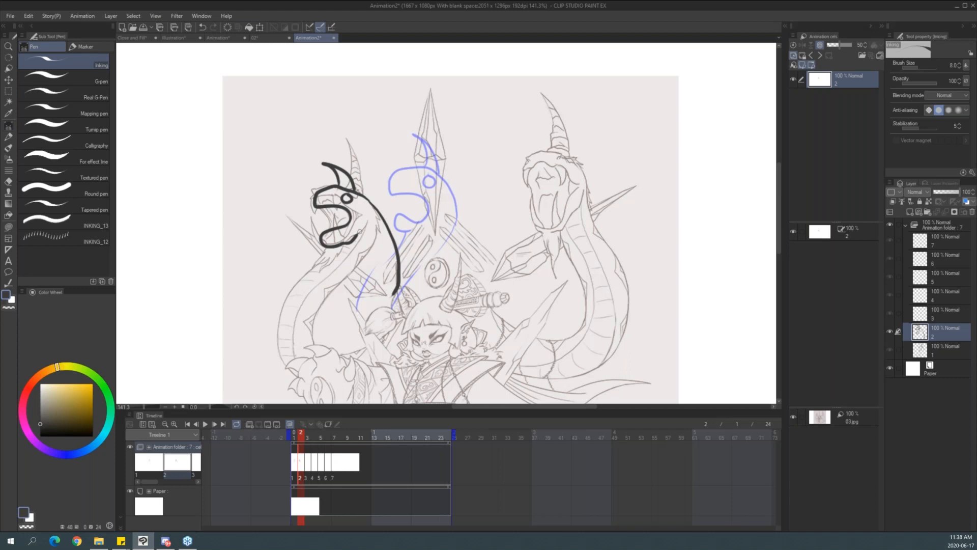
{"action": "left_click_drag", "start_coordinate": [362, 239], "coordinate": [358, 298]}
Go to frame 3 and shift the 03.jpg light table reference further left and down.
{"action": "left_click", "coordinate": [311, 454]}
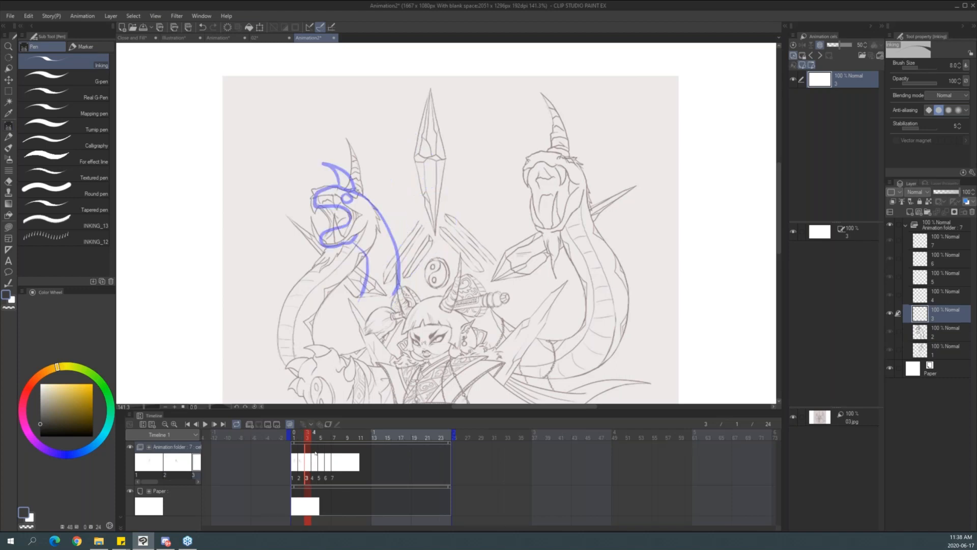
{"action": "left_click", "coordinate": [860, 414]}
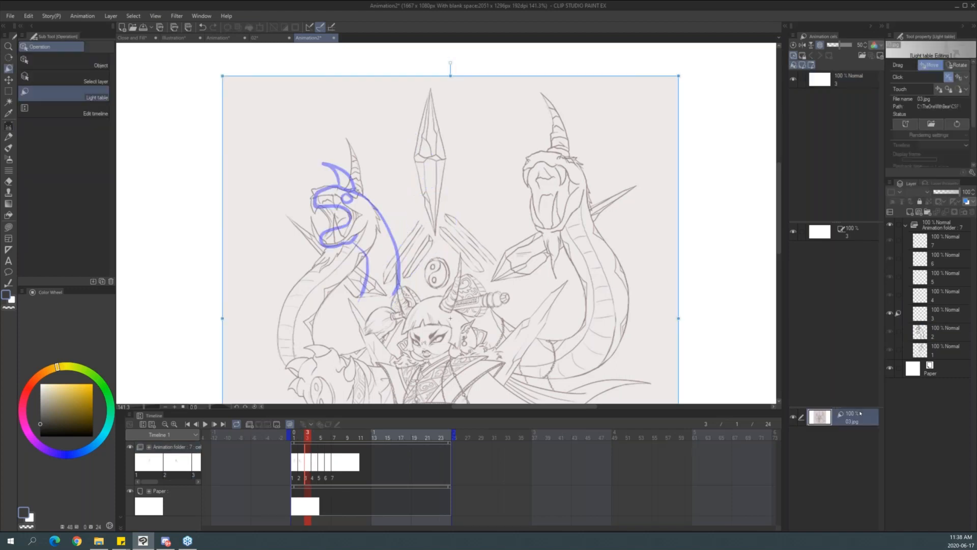
{"action": "mouse_move", "coordinate": [522, 274]}
{"action": "left_mouse_down"}
{"action": "mouse_move", "coordinate": [467, 289]}
{"action": "mouse_move", "coordinate": [436, 323]}
{"action": "mouse_move", "coordinate": [455, 324]}
{"action": "left_mouse_up"}
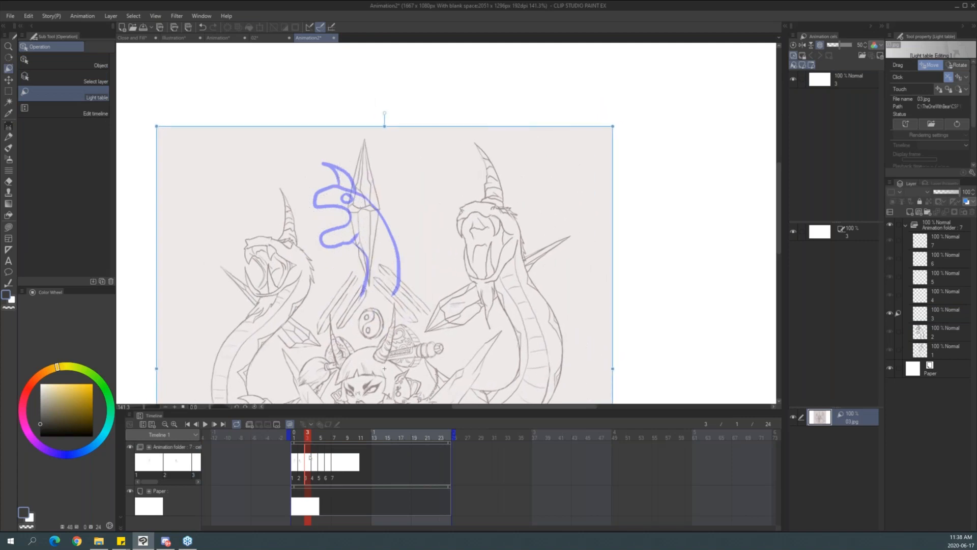
Ink the lowered serpent head with horn, eye, open mouth and stretched neck on cel 3 using the Inking pen.
{"action": "key", "text": "p"}
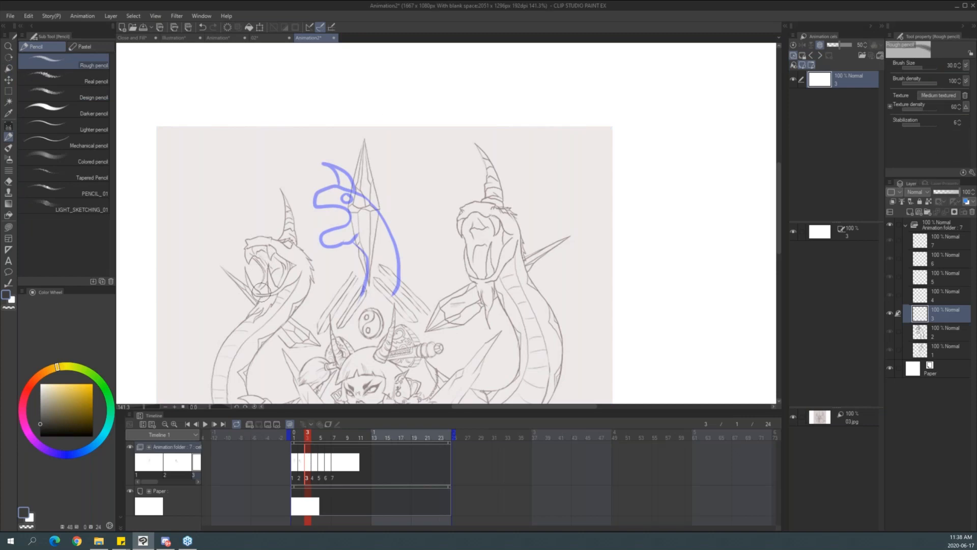
{"action": "key", "text": "p"}
{"action": "mouse_move", "coordinate": [242, 264]}
{"action": "left_mouse_down"}
{"action": "mouse_move", "coordinate": [254, 239]}
{"action": "mouse_move", "coordinate": [300, 243]}
{"action": "left_mouse_up"}
{"action": "mouse_move", "coordinate": [243, 264]}
{"action": "left_mouse_down"}
{"action": "mouse_move", "coordinate": [281, 260]}
{"action": "mouse_move", "coordinate": [285, 275]}
{"action": "mouse_move", "coordinate": [260, 284]}
{"action": "mouse_move", "coordinate": [257, 292]}
{"action": "mouse_move", "coordinate": [277, 292]}
{"action": "left_mouse_up"}
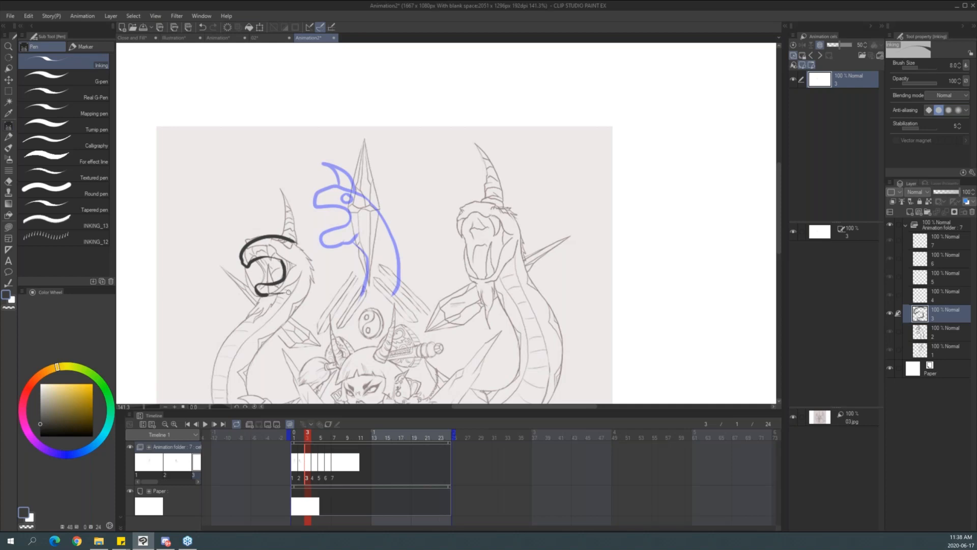
{"action": "mouse_move", "coordinate": [282, 238]}
{"action": "left_mouse_down"}
{"action": "mouse_move", "coordinate": [266, 201]}
{"action": "mouse_move", "coordinate": [305, 246]}
{"action": "left_mouse_up"}
{"action": "left_click_drag", "start_coordinate": [285, 293], "coordinate": [350, 305]}
{"action": "mouse_move", "coordinate": [302, 247]}
{"action": "left_mouse_down"}
{"action": "mouse_move", "coordinate": [367, 270]}
{"action": "mouse_move", "coordinate": [379, 293]}
{"action": "left_mouse_up"}
{"action": "left_click_drag", "start_coordinate": [279, 247], "coordinate": [285, 246]}
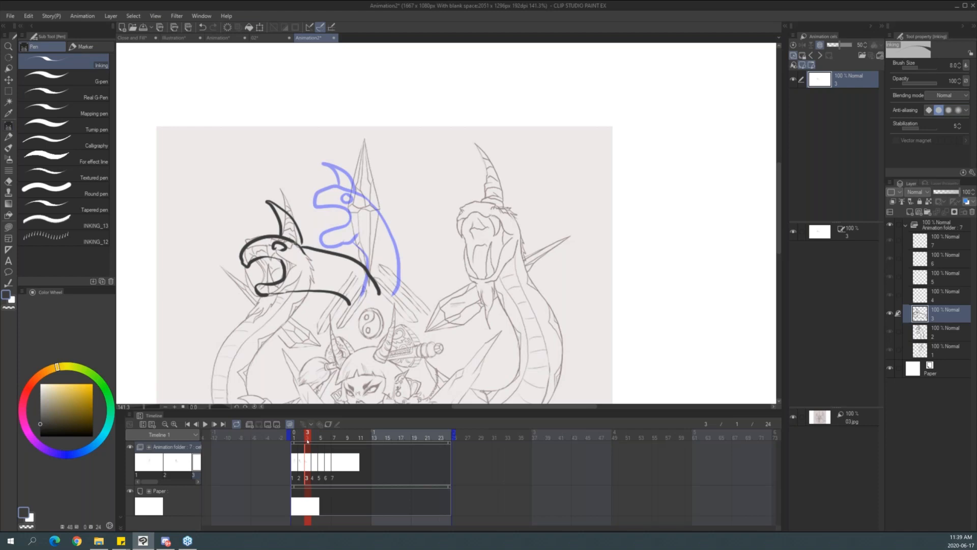
Review the serpent motion across frames 1 to 3 with the 03.jpg reference hidden, and show the reference again.
{"action": "left_click_drag", "start_coordinate": [297, 439], "coordinate": [320, 435]}
{"action": "left_click", "coordinate": [794, 417]}
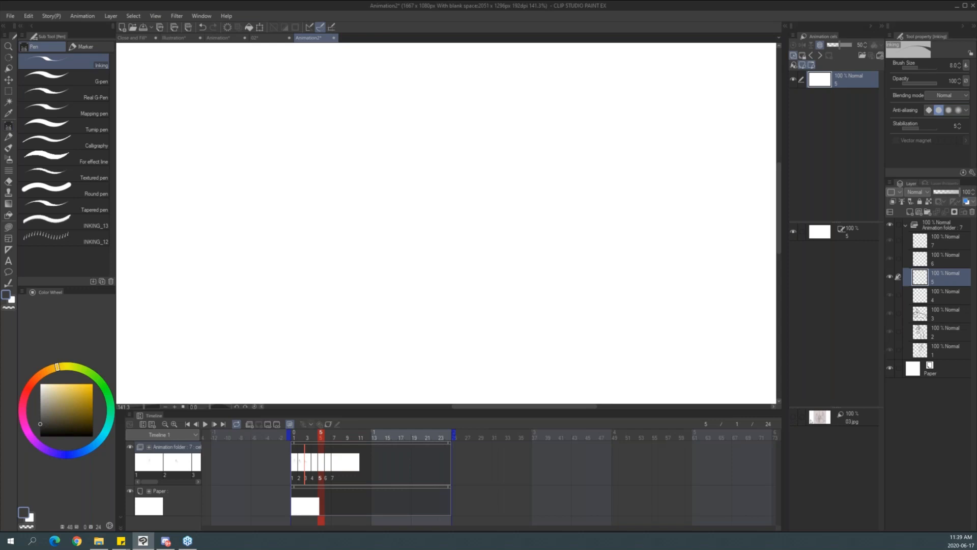
{"action": "left_click_drag", "start_coordinate": [313, 440], "coordinate": [293, 439]}
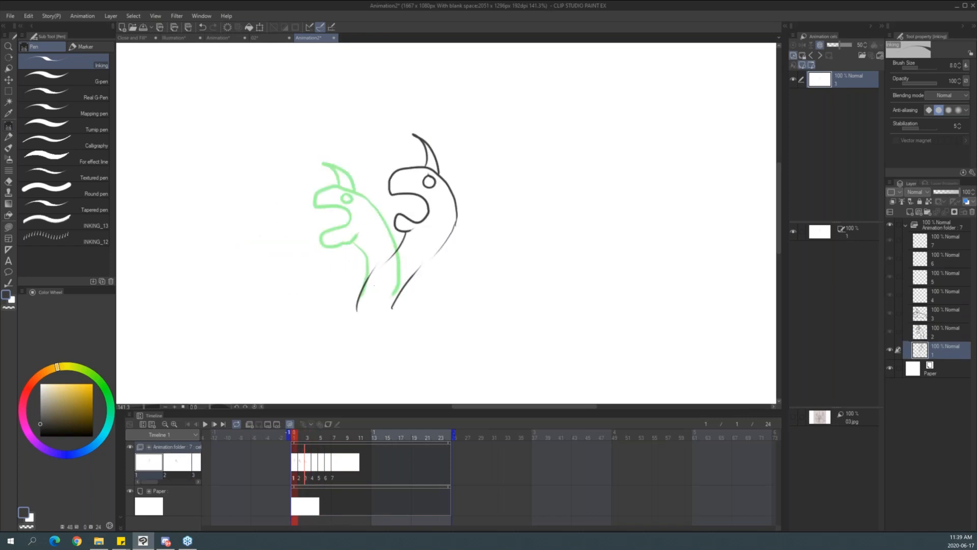
{"action": "left_click_drag", "start_coordinate": [301, 439], "coordinate": [304, 443]}
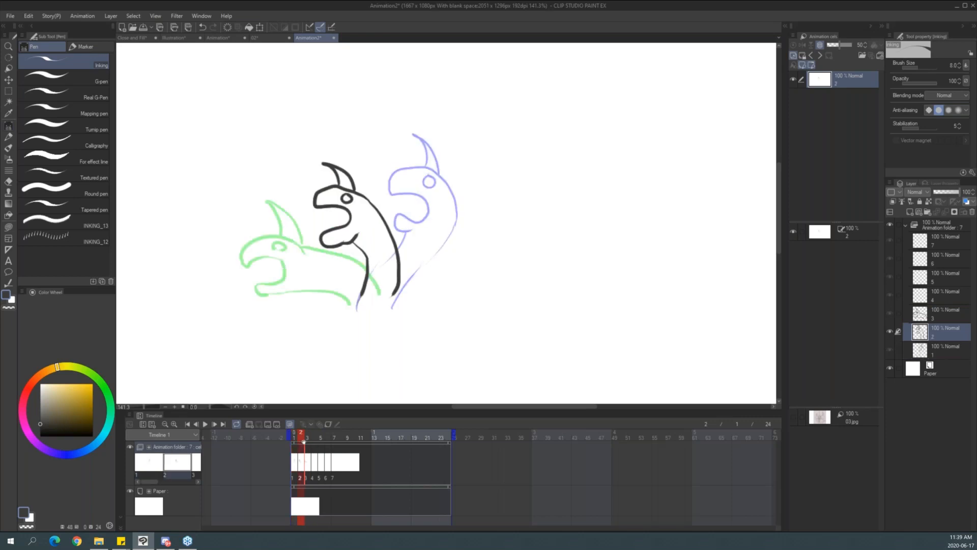
{"action": "left_click_drag", "start_coordinate": [295, 439], "coordinate": [313, 430]}
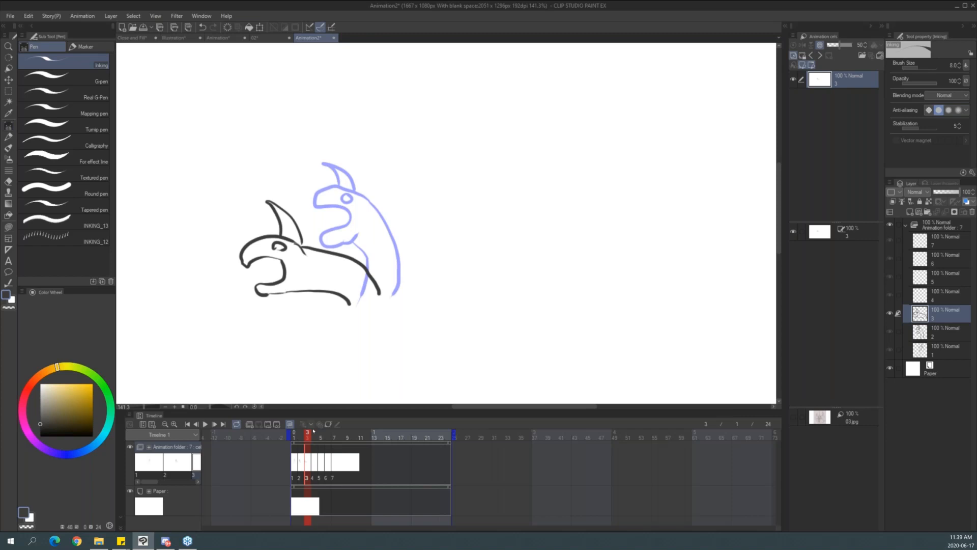
{"action": "left_click_drag", "start_coordinate": [299, 441], "coordinate": [299, 492]}
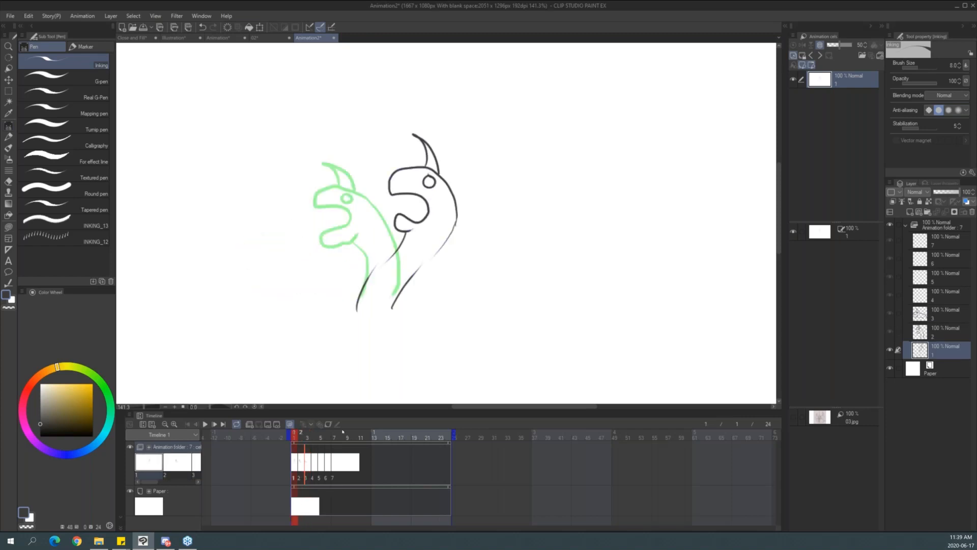
{"action": "left_click", "coordinate": [792, 416]}
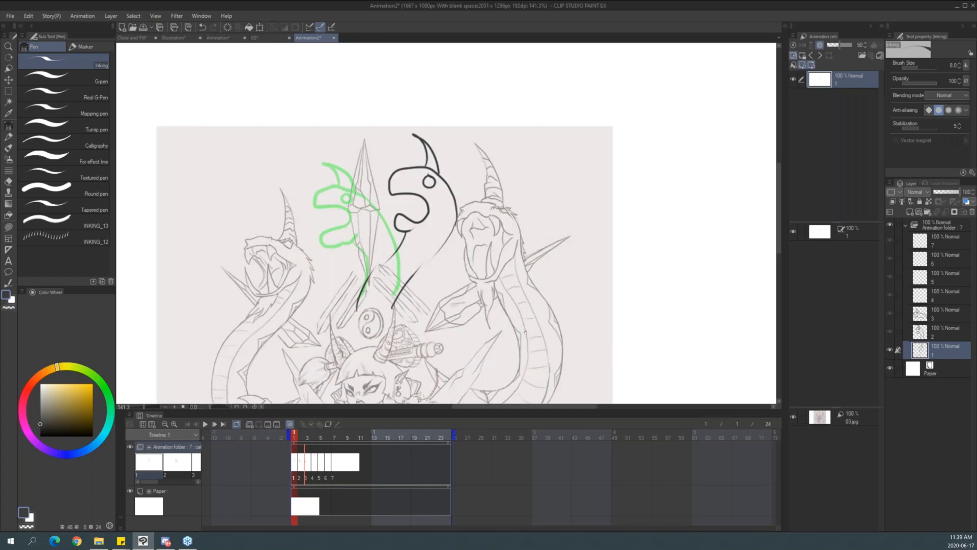
{"action": "left_click_drag", "start_coordinate": [524, 336], "coordinate": [539, 294]}
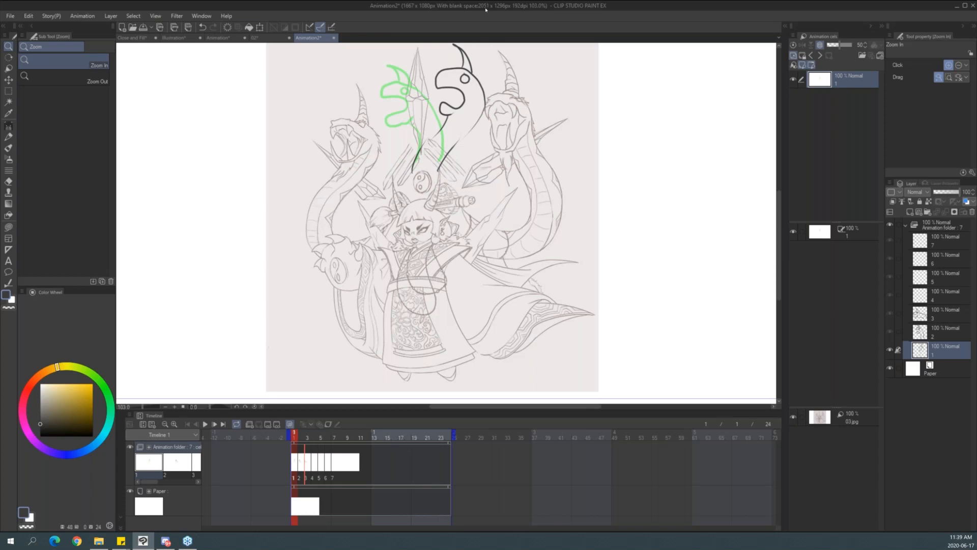
Open the file 04 from the AWN animation folder and play the bird character's animation.
{"action": "key", "text": "ctrl+o"}
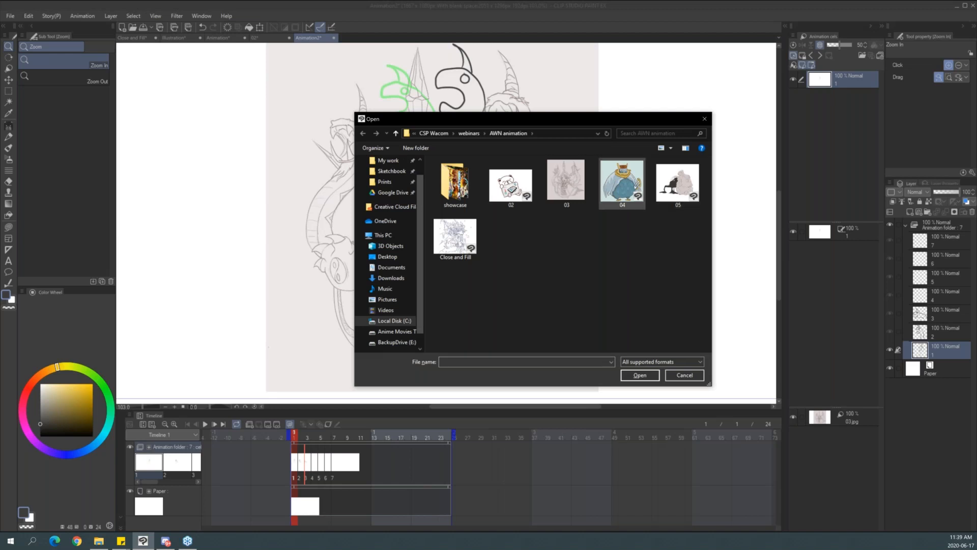
{"action": "left_click", "coordinate": [627, 195]}
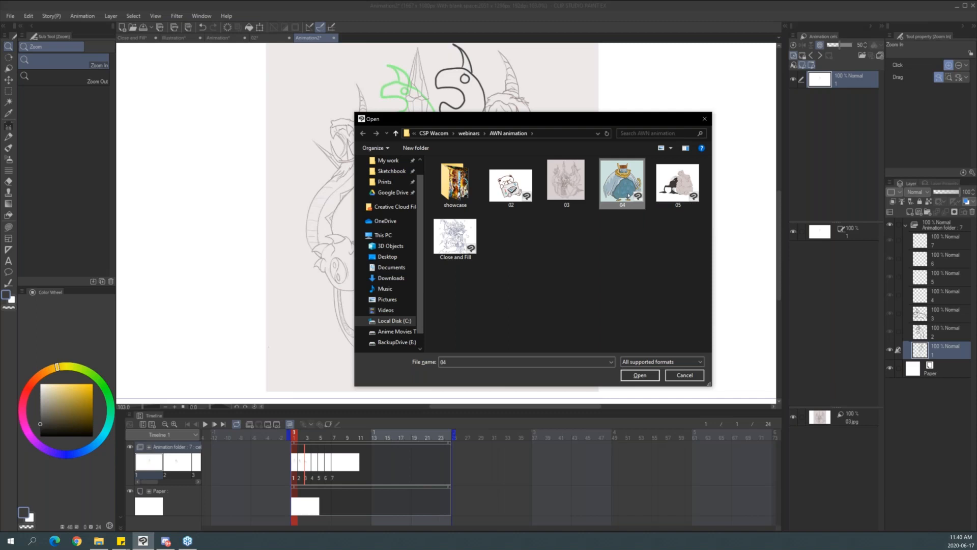
{"action": "double_click", "coordinate": [628, 193]}
{"action": "left_click_drag", "start_coordinate": [496, 237], "coordinate": [551, 271]}
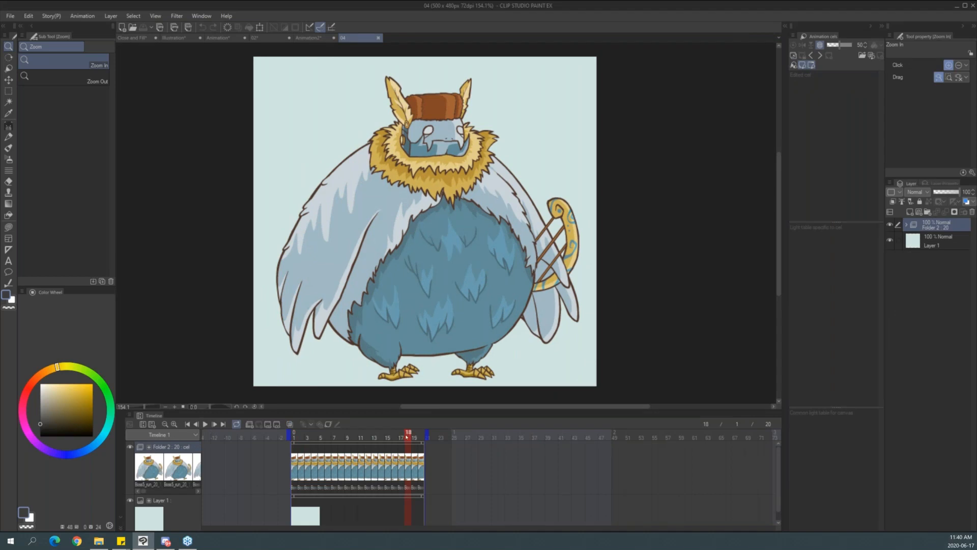
{"action": "key", "text": "space"}
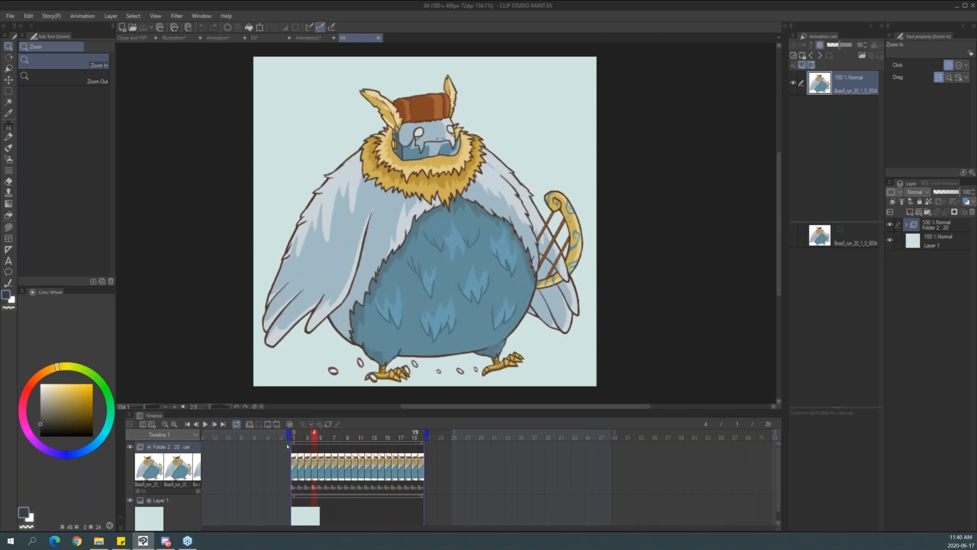
Enable keyframes on the Folder 2 animation layer and add keyframes at frames 1 and 20.
{"action": "left_click", "coordinate": [260, 478]}
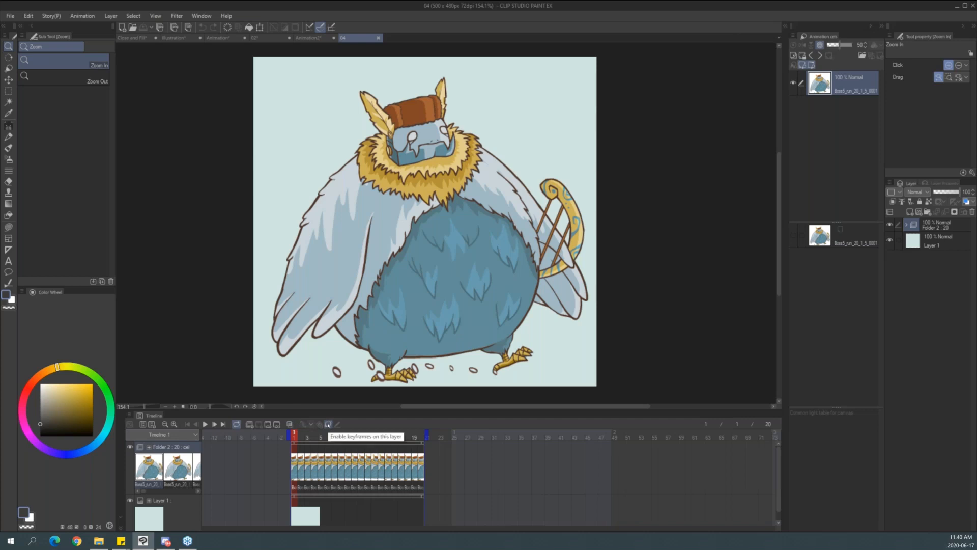
{"action": "left_click", "coordinate": [329, 424]}
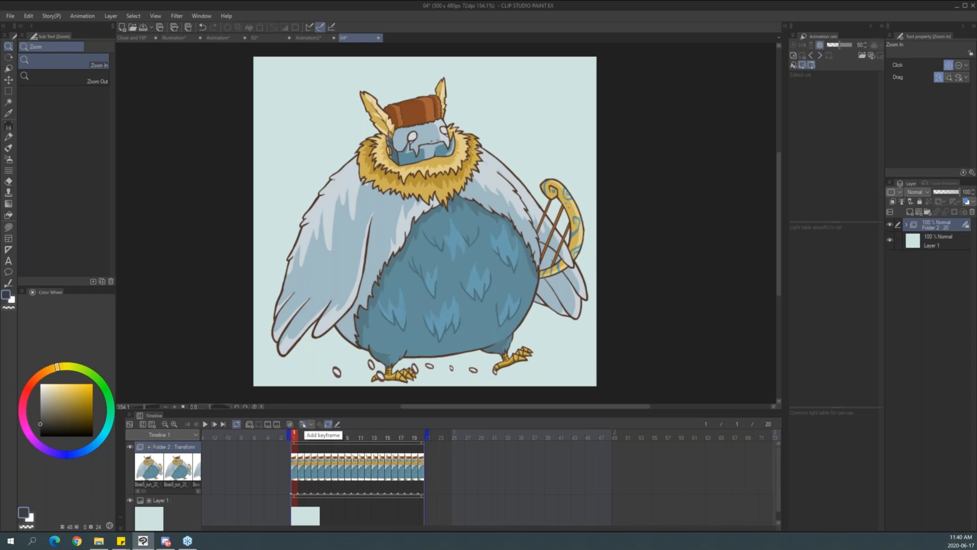
{"action": "left_click", "coordinate": [303, 425]}
{"action": "left_click_drag", "start_coordinate": [298, 438], "coordinate": [427, 438]}
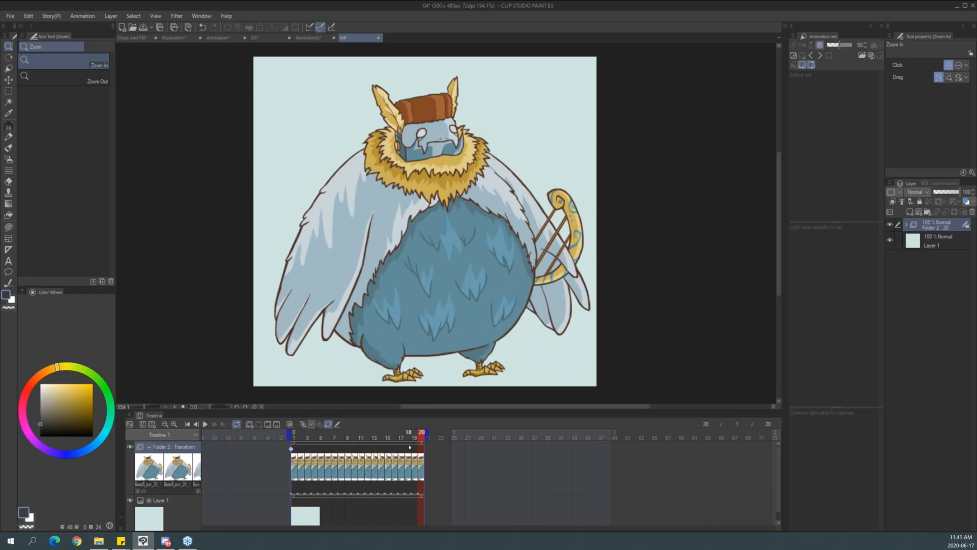
{"action": "left_click", "coordinate": [303, 424]}
Move the bird character left at frame 1 and right at frame 20, and play back the keyframed movement.
{"action": "left_click_drag", "start_coordinate": [397, 441], "coordinate": [312, 451]}
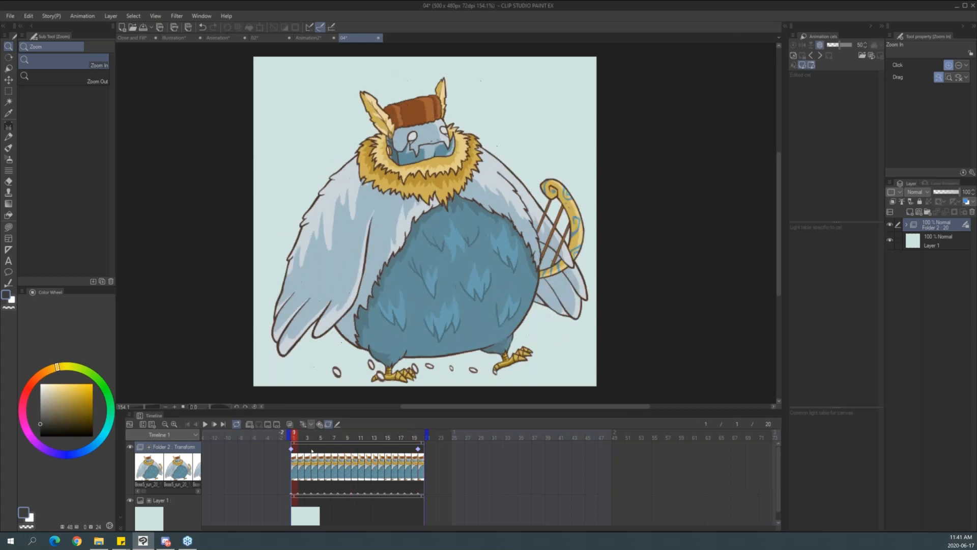
{"action": "left_click", "coordinate": [9, 79]}
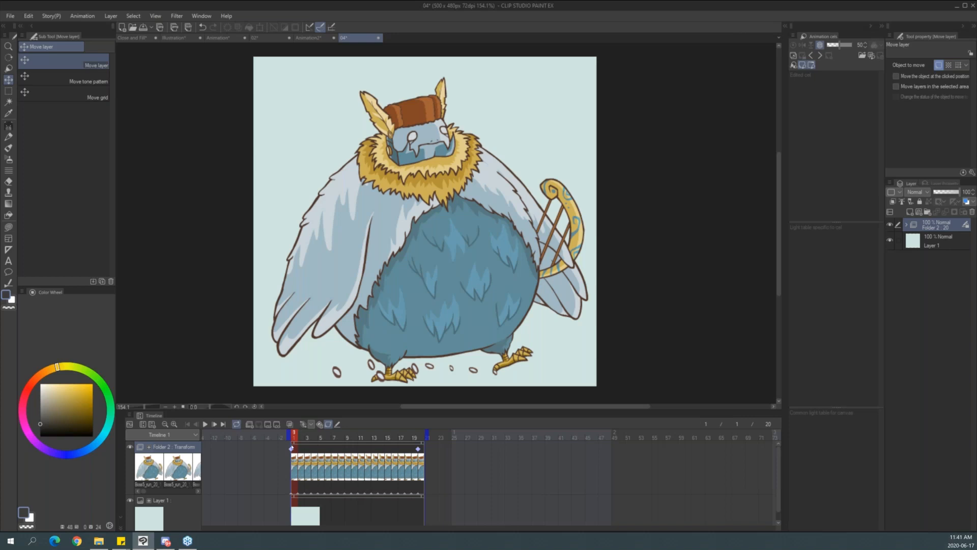
{"action": "left_click_drag", "start_coordinate": [464, 308], "coordinate": [419, 304]}
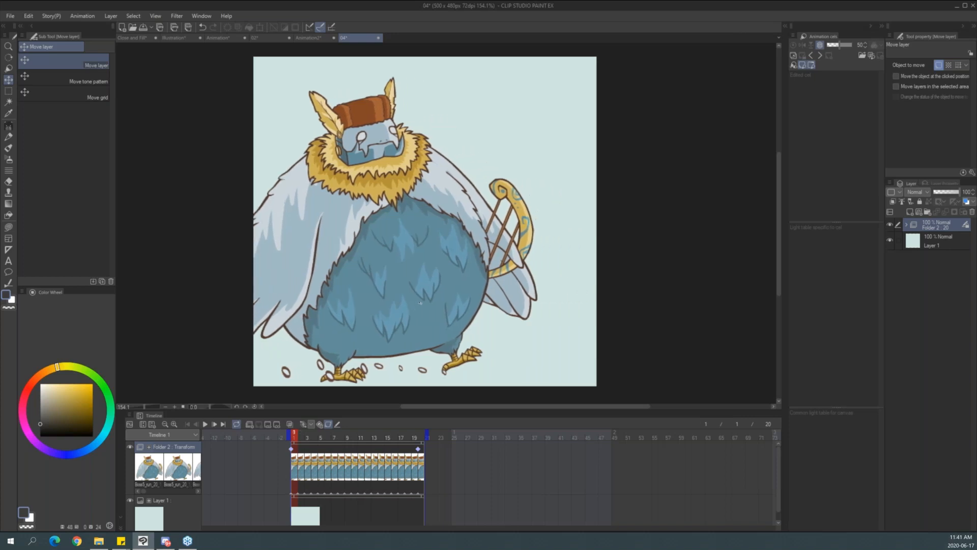
{"action": "left_click_drag", "start_coordinate": [293, 437], "coordinate": [421, 436]}
{"action": "left_click_drag", "start_coordinate": [483, 313], "coordinate": [558, 315]}
{"action": "left_click_drag", "start_coordinate": [421, 437], "coordinate": [528, 449]}
{"action": "key", "text": "space"}
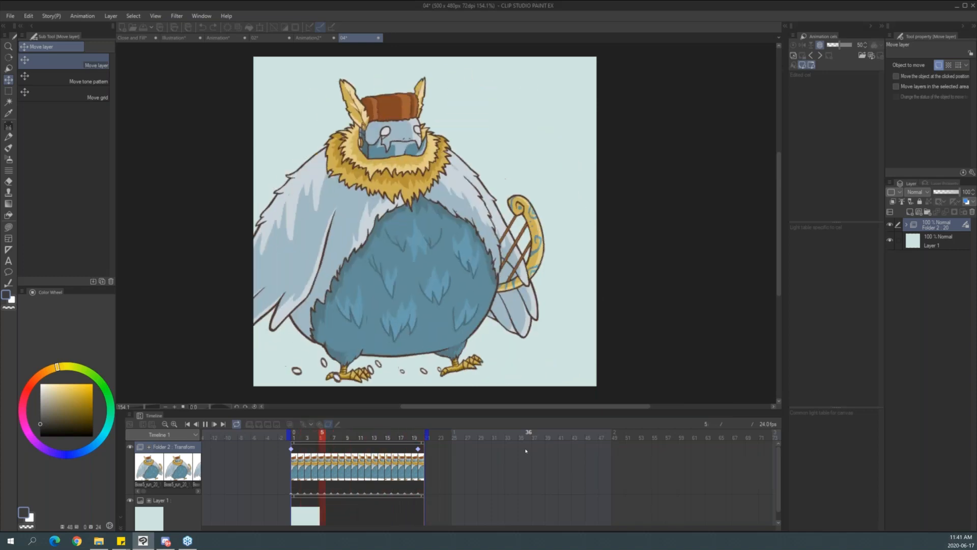
Return the playhead to frame 1 and add a new audio layer to the bird animation.
{"action": "left_click", "coordinate": [382, 437]}
{"action": "left_click_drag", "start_coordinate": [382, 438], "coordinate": [260, 458]}
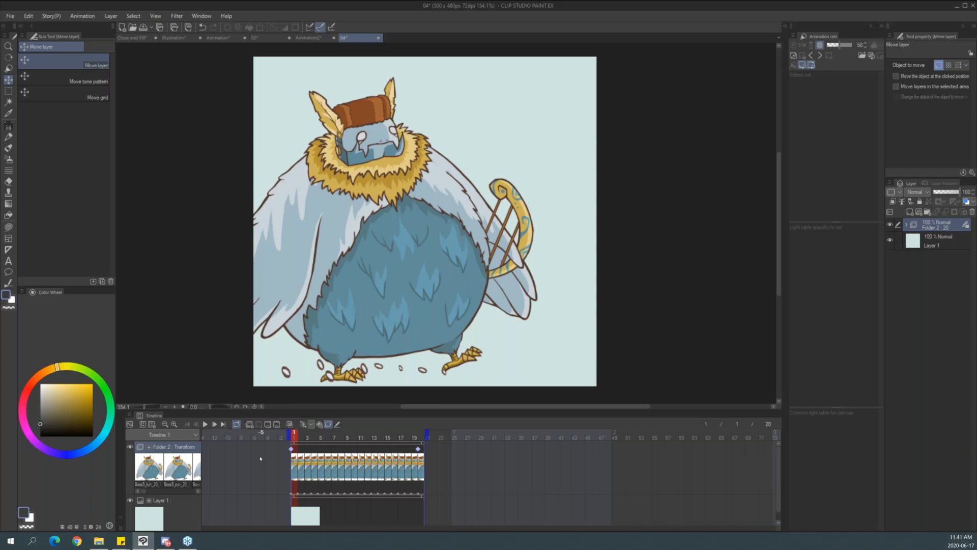
{"action": "left_click", "coordinate": [88, 16]}
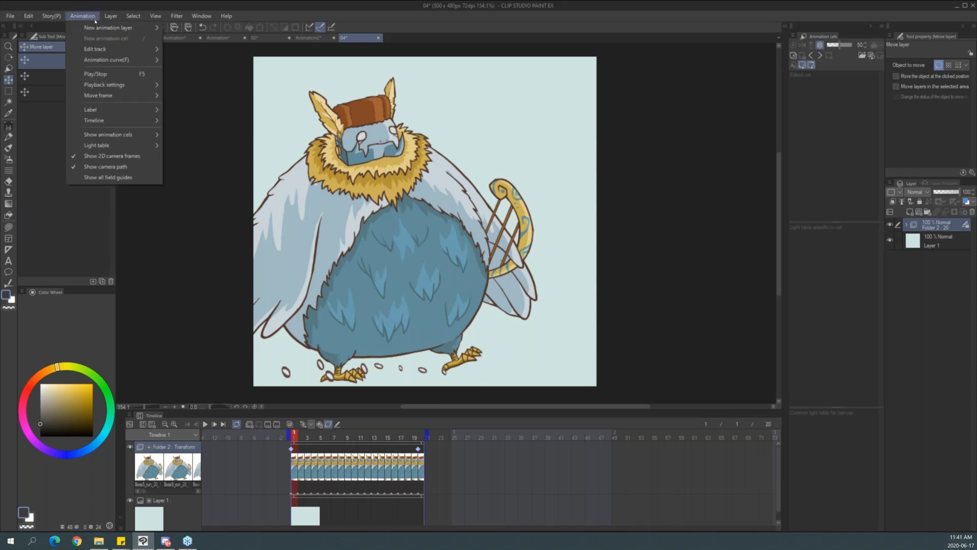
{"action": "mouse_move", "coordinate": [122, 28]}
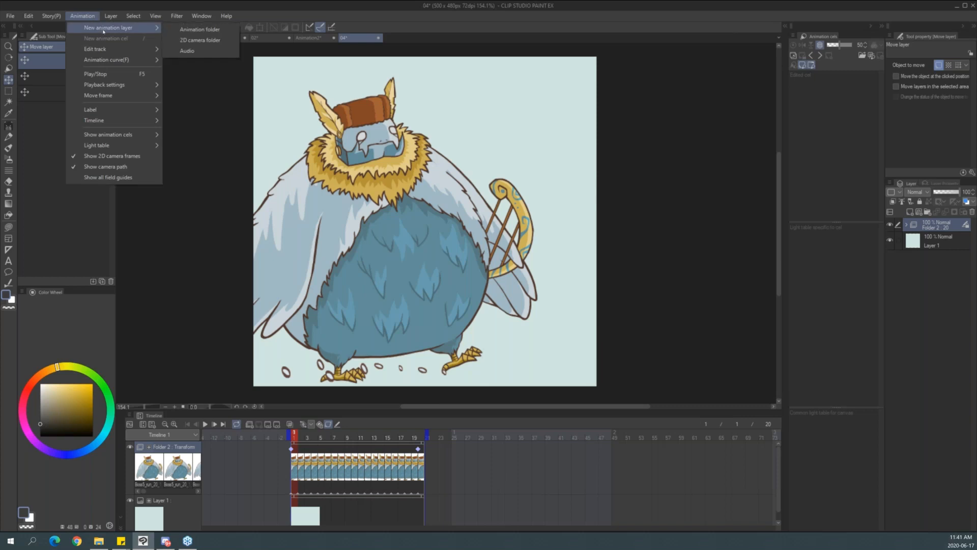
{"action": "left_click", "coordinate": [213, 50]}
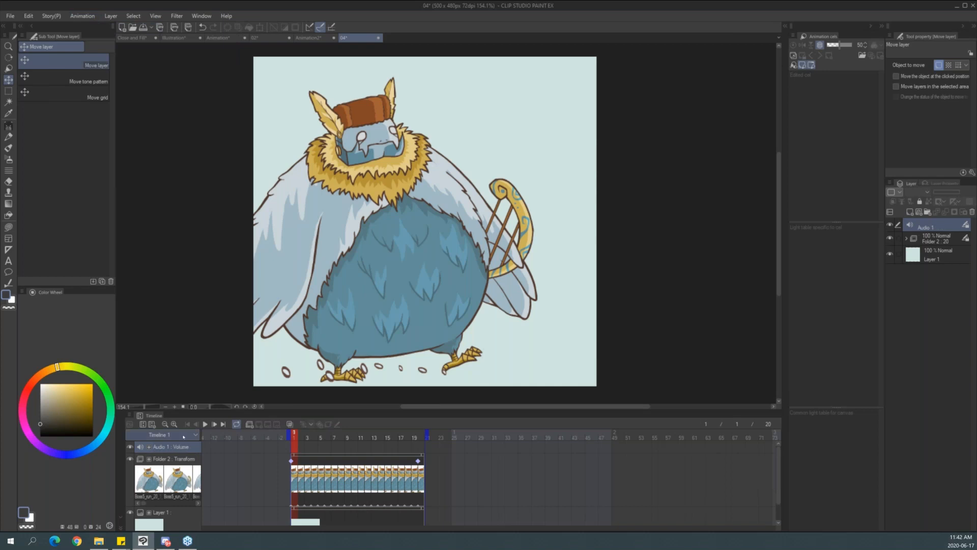
{"action": "left_click", "coordinate": [81, 17]}
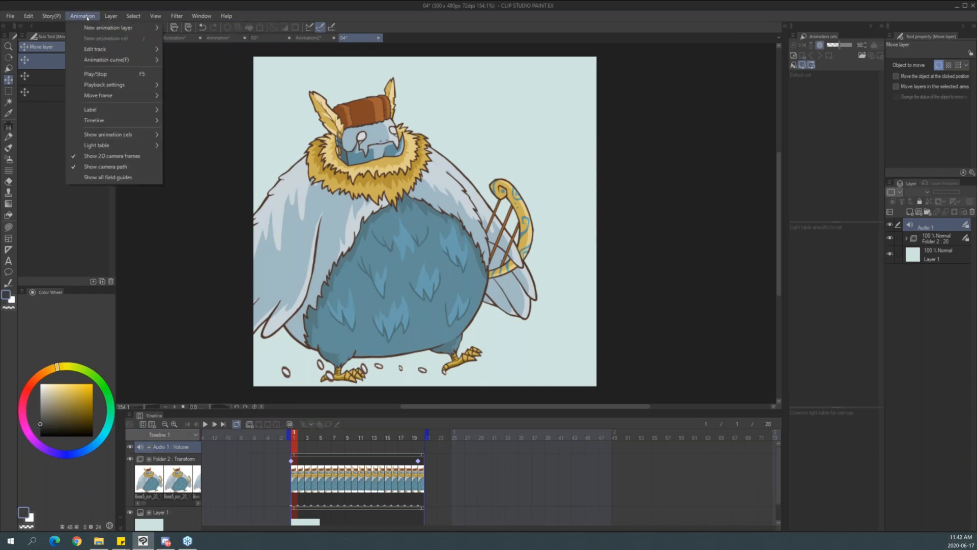
{"action": "mouse_move", "coordinate": [107, 29]}
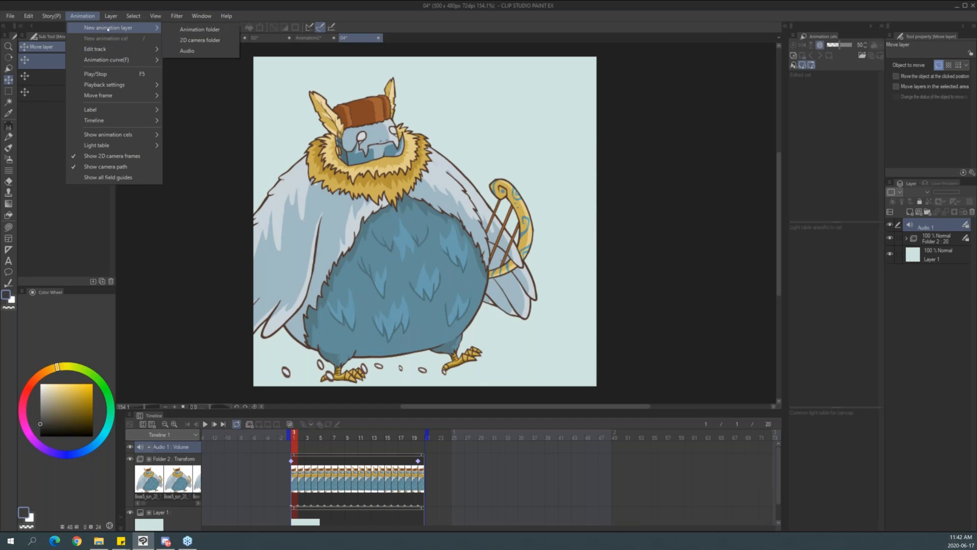
{"action": "left_click", "coordinate": [432, 12]}
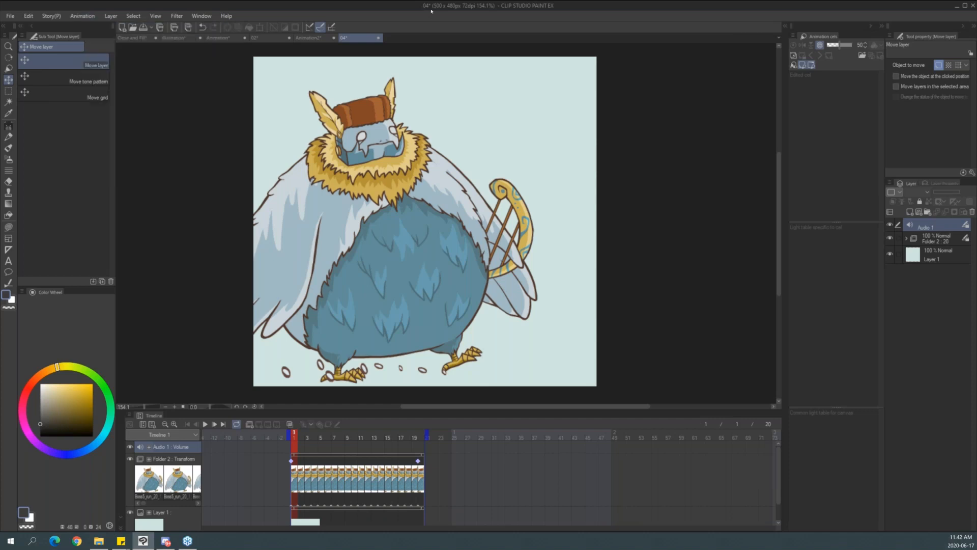
Import the audio file Footstep_Gravel_1 into the Audio 1 track at frame 1.
{"action": "right_click", "coordinate": [294, 451]}
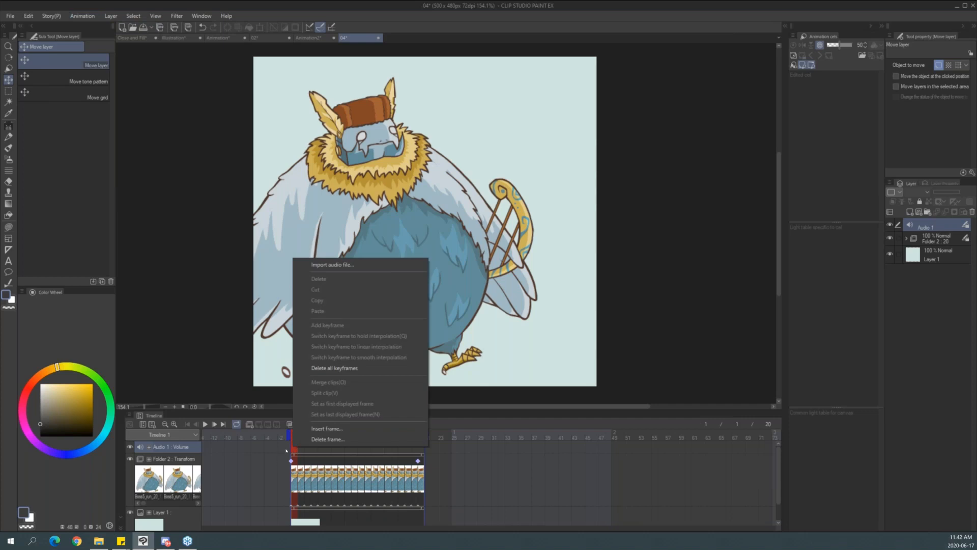
{"action": "left_click", "coordinate": [289, 451]}
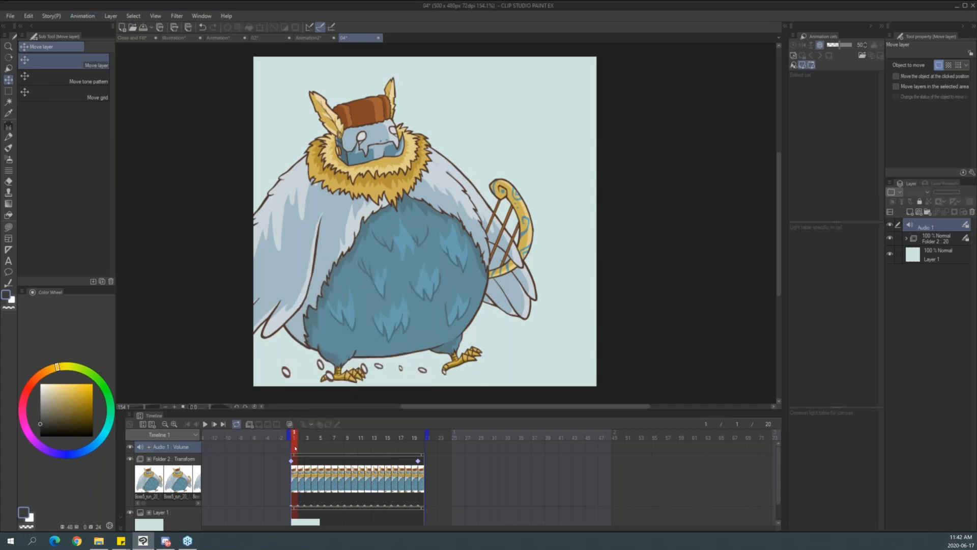
{"action": "right_click", "coordinate": [294, 448]}
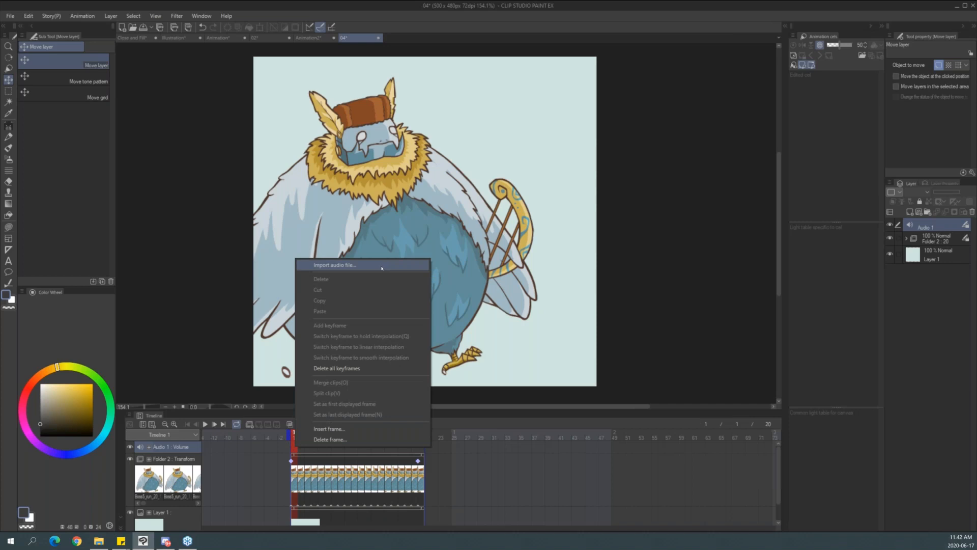
{"action": "left_click", "coordinate": [384, 265]}
{"action": "left_click", "coordinate": [514, 193]}
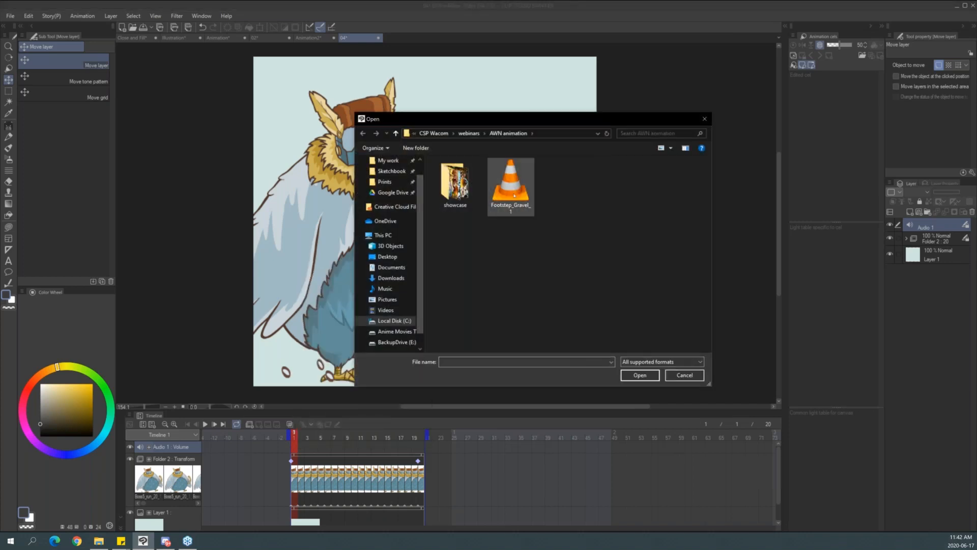
{"action": "double_click", "coordinate": [515, 196]}
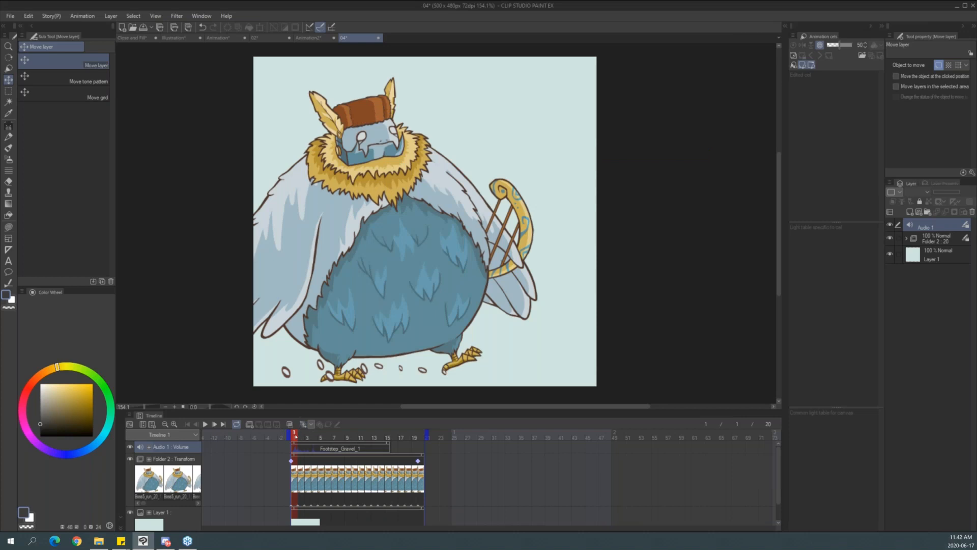
Play the bird animation from frame 1 with the footstep sound.
{"action": "left_click_drag", "start_coordinate": [295, 438], "coordinate": [257, 446]}
{"action": "key", "text": "space"}
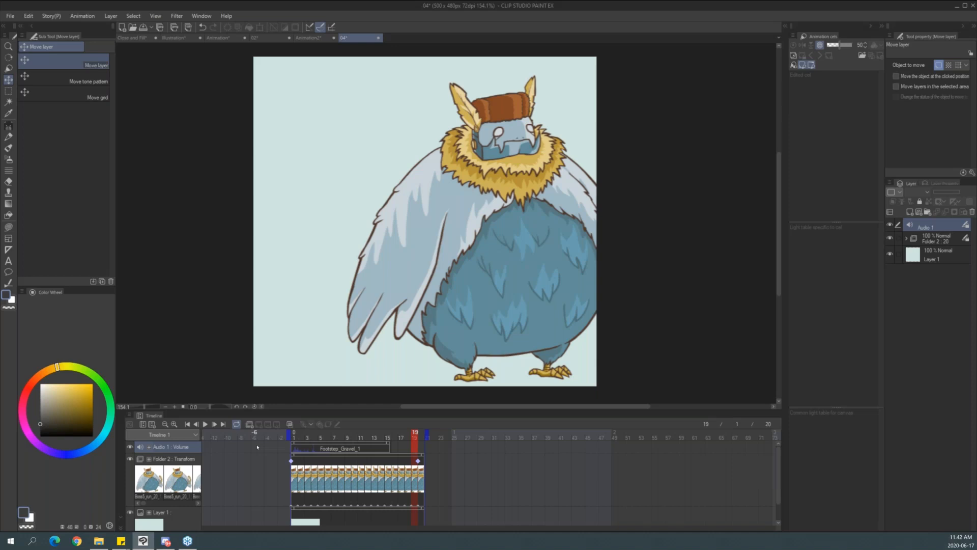
{"action": "key", "text": "space"}
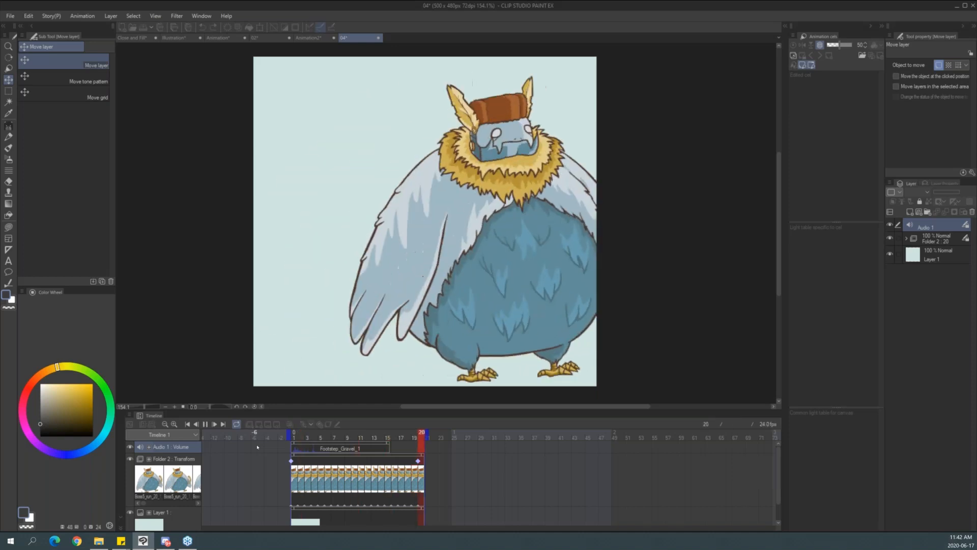
Trim the footstep clip to about four frames, shift it to start around frame 10, and play back the animation.
{"action": "left_click", "coordinate": [308, 441]}
{"action": "left_click_drag", "start_coordinate": [294, 441], "coordinate": [346, 447]}
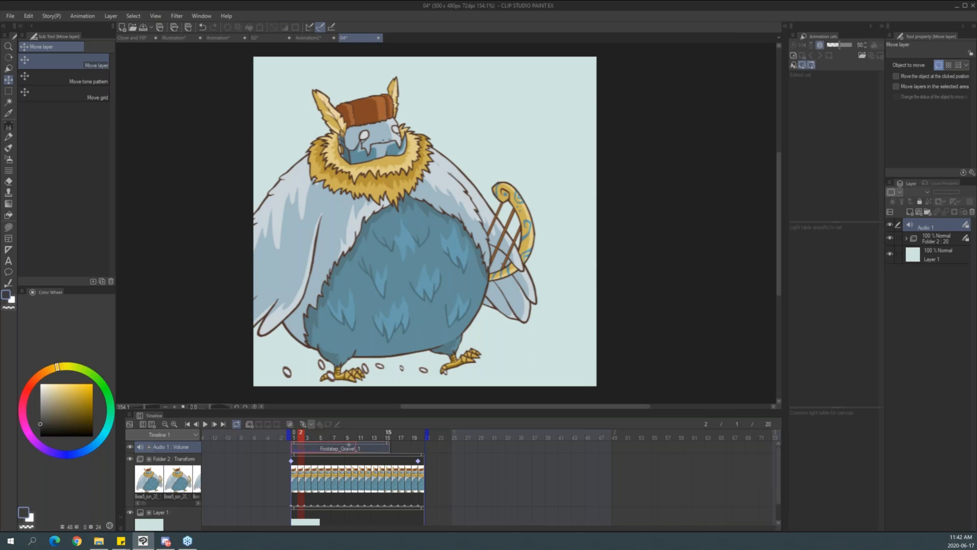
{"action": "left_click_drag", "start_coordinate": [323, 447], "coordinate": [316, 448]}
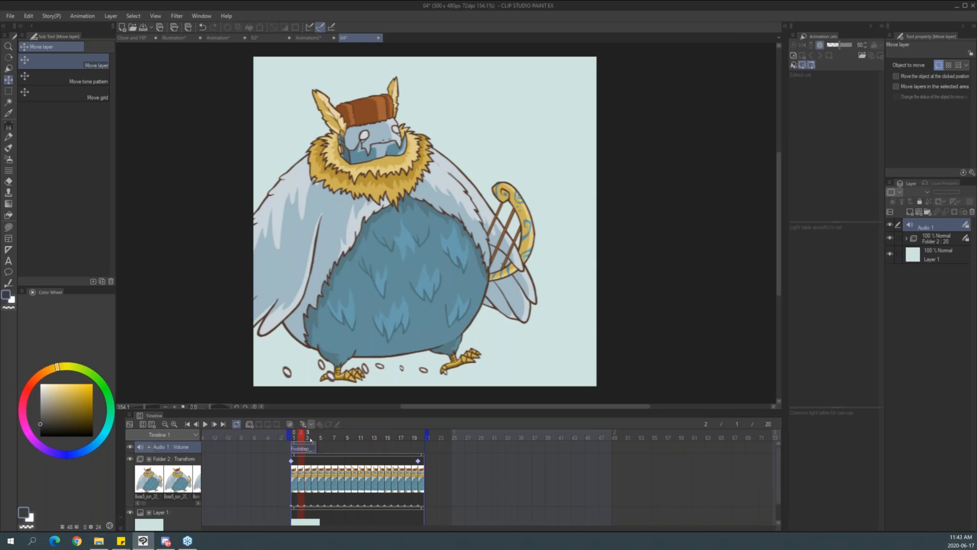
{"action": "left_click_drag", "start_coordinate": [309, 444], "coordinate": [288, 432]}
{"action": "key", "text": "space"}
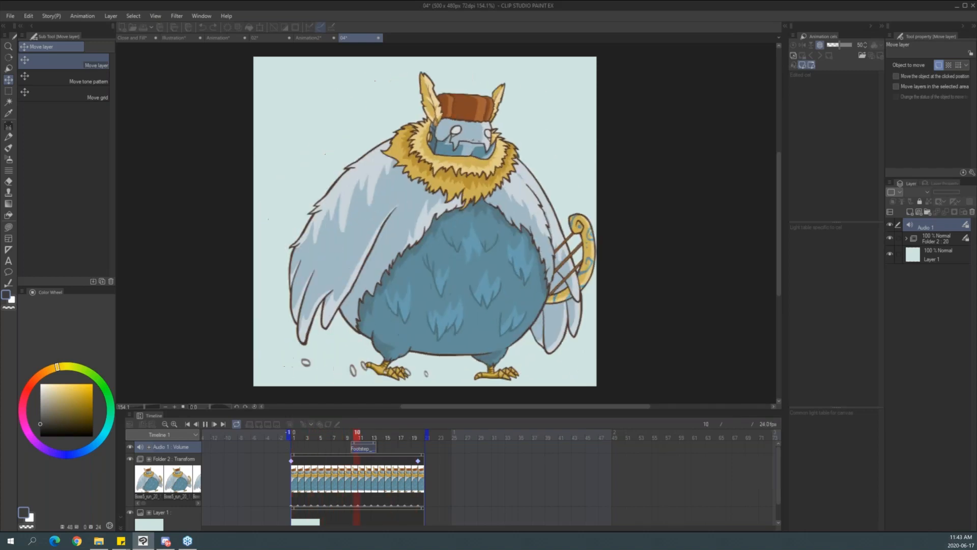
{"action": "key", "text": "space"}
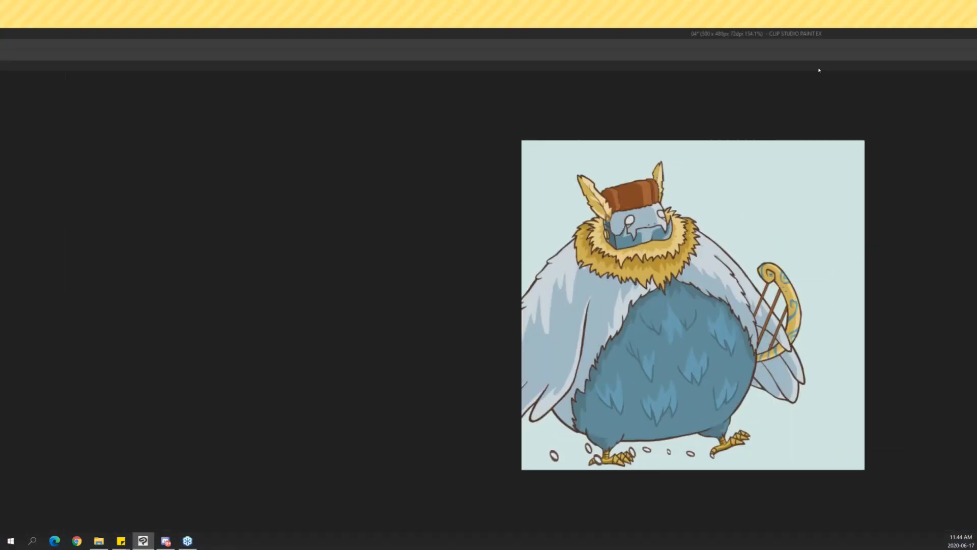
Open the file 05 from the AWN animation folder, fit the drawing in view and play its animation.
{"action": "key", "text": "ctrl+o"}
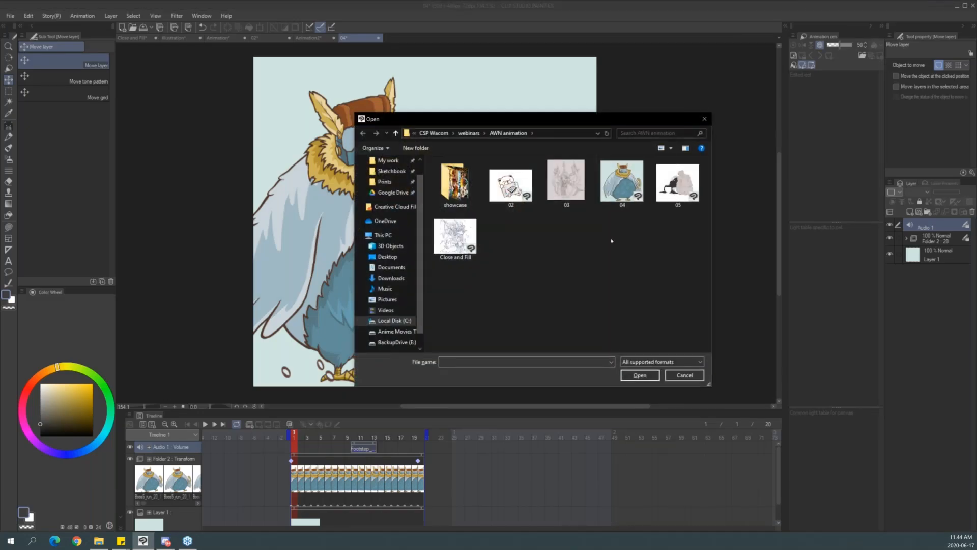
{"action": "double_click", "coordinate": [687, 190]}
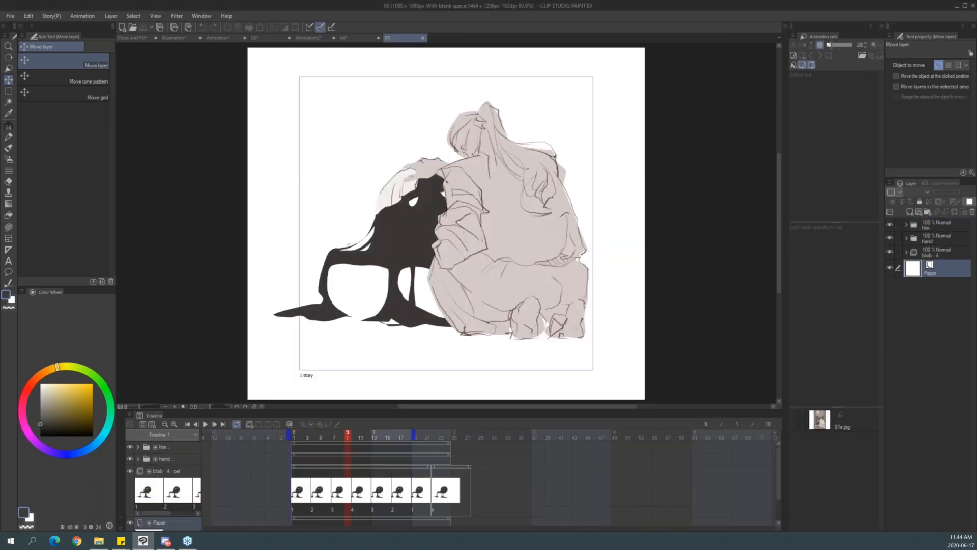
{"action": "key", "text": "ctrl+space"}
{"action": "mouse_move", "coordinate": [535, 249]}
{"action": "left_mouse_down"}
{"action": "mouse_move", "coordinate": [488, 249]}
{"action": "mouse_move", "coordinate": [532, 249]}
{"action": "left_mouse_up"}
{"action": "key", "text": "space"}
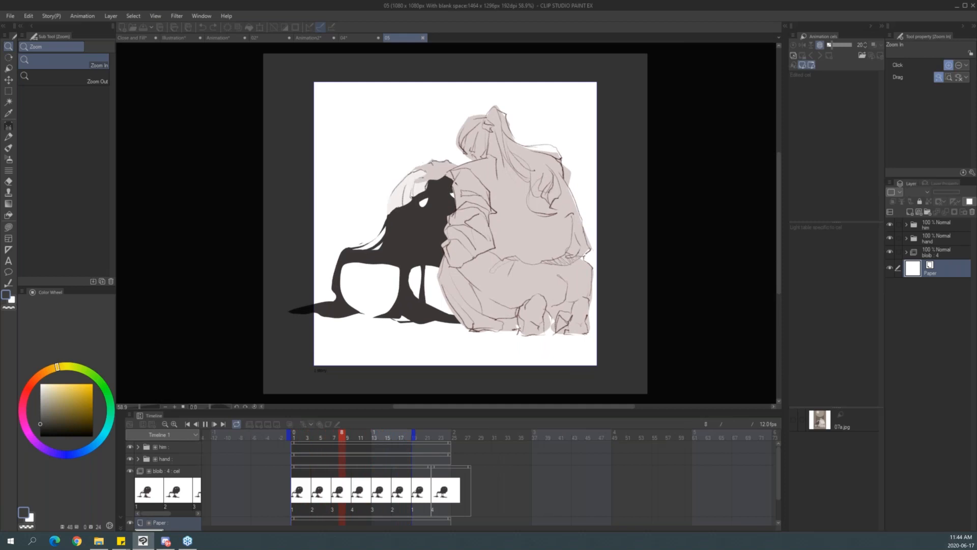
{"action": "key", "text": "space"}
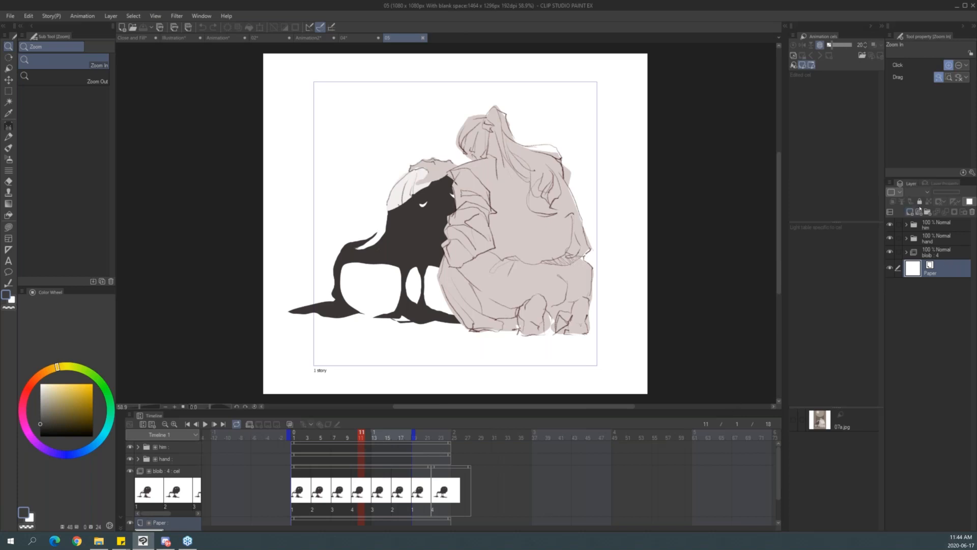
Add a raster layer above the Paper layer, enlarge the timeline area and go to frame 1.
{"action": "left_click", "coordinate": [919, 210]}
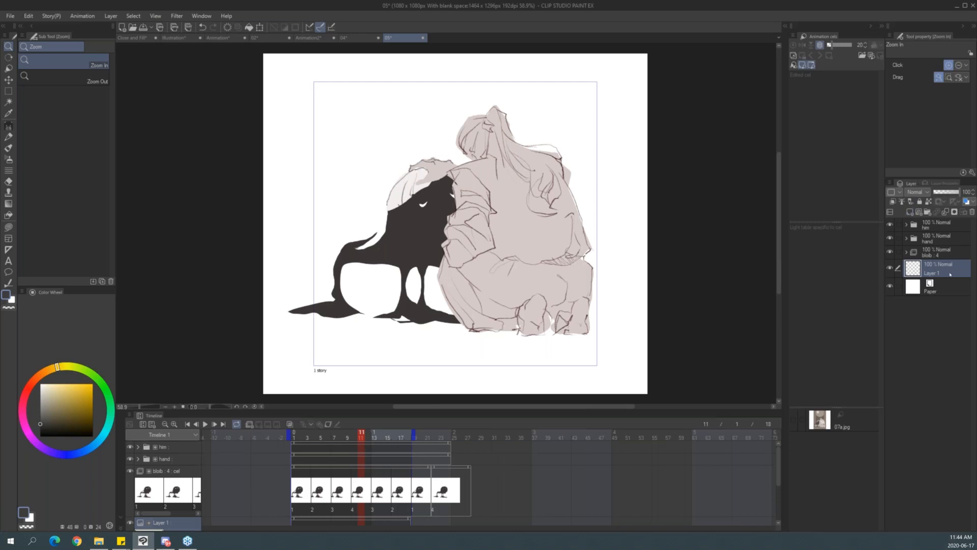
{"action": "key", "text": "ctrl+z"}
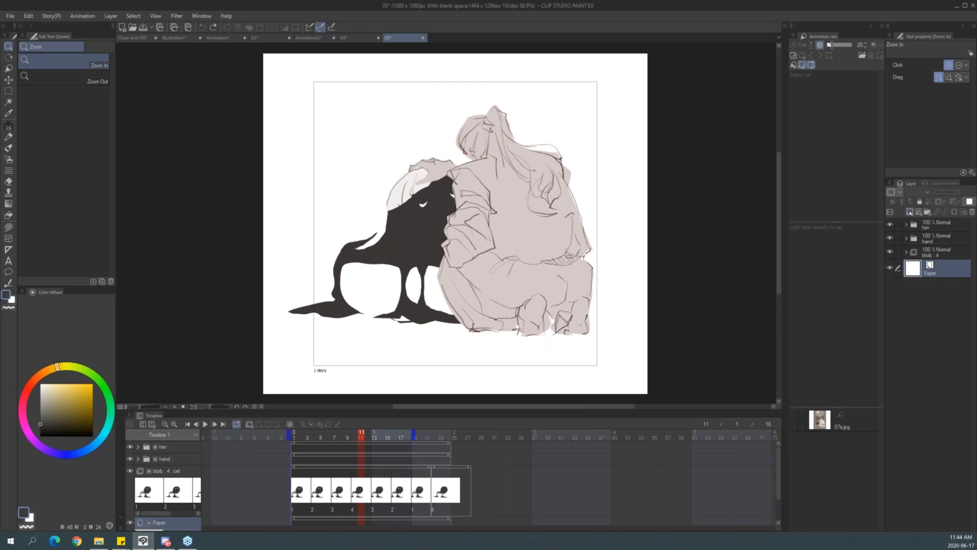
{"action": "left_click", "coordinate": [910, 212]}
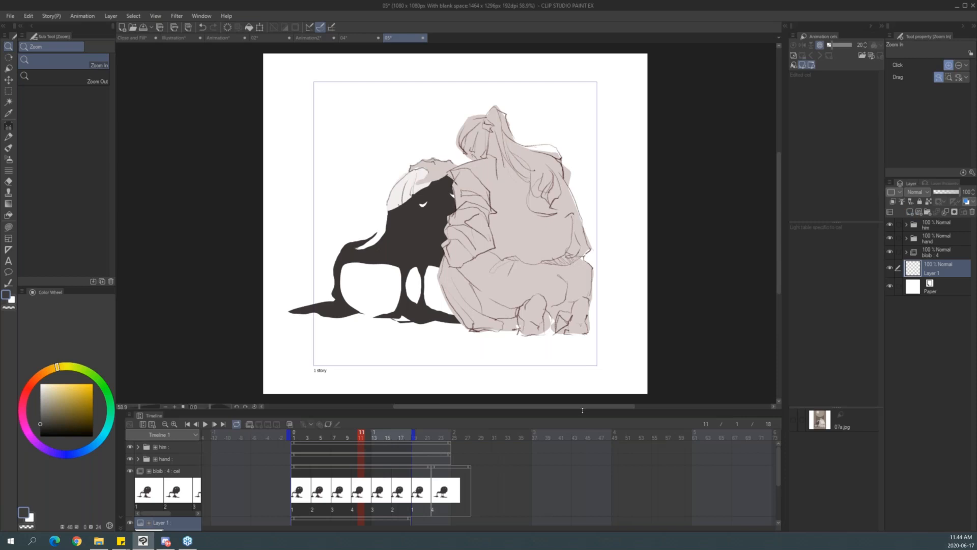
{"action": "left_click_drag", "start_coordinate": [581, 410], "coordinate": [581, 282]}
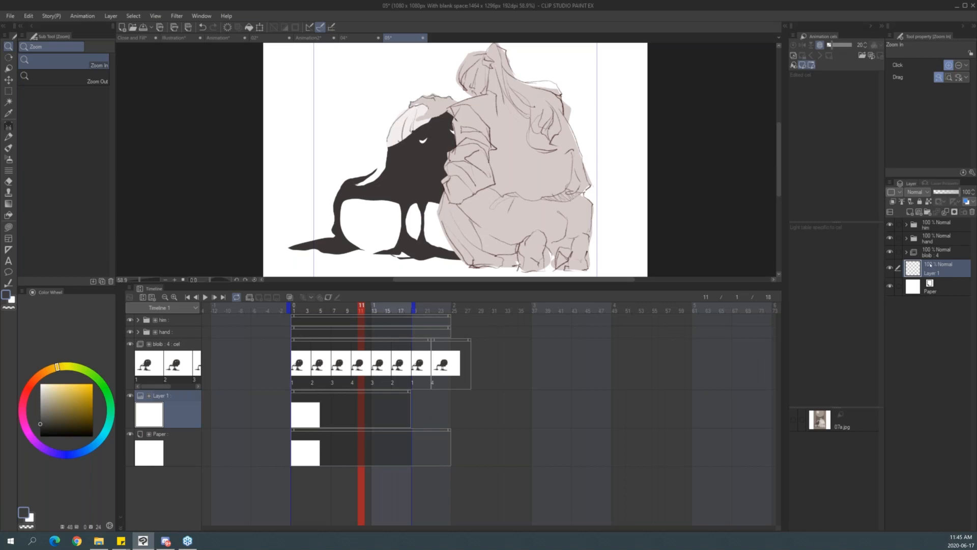
{"action": "left_click_drag", "start_coordinate": [388, 189], "coordinate": [401, 222]}
{"action": "left_click", "coordinate": [308, 413]}
{"action": "left_click", "coordinate": [297, 404]}
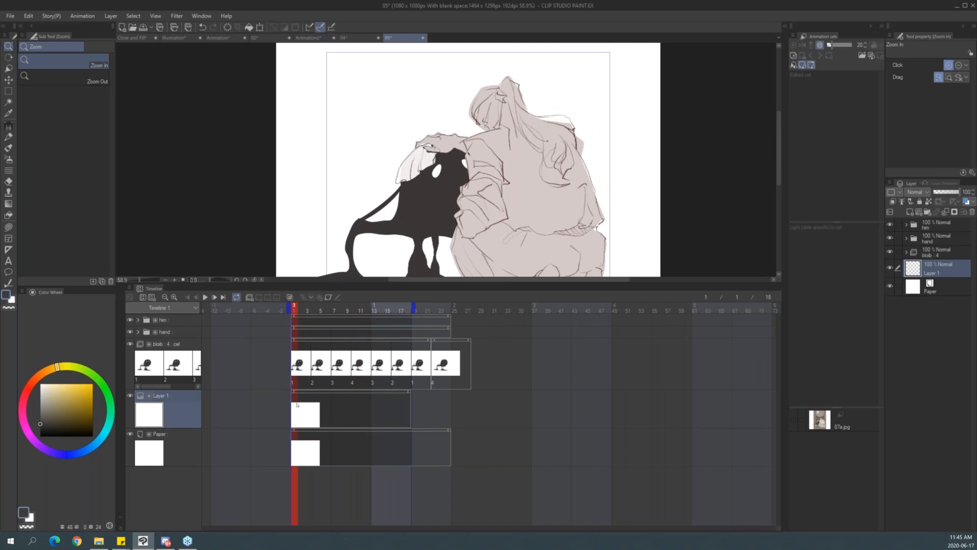
Sketch a background of hills, a horizon line, clouds and a round sun on Layer 1 with the Inking pen.
{"action": "key", "text": "p"}
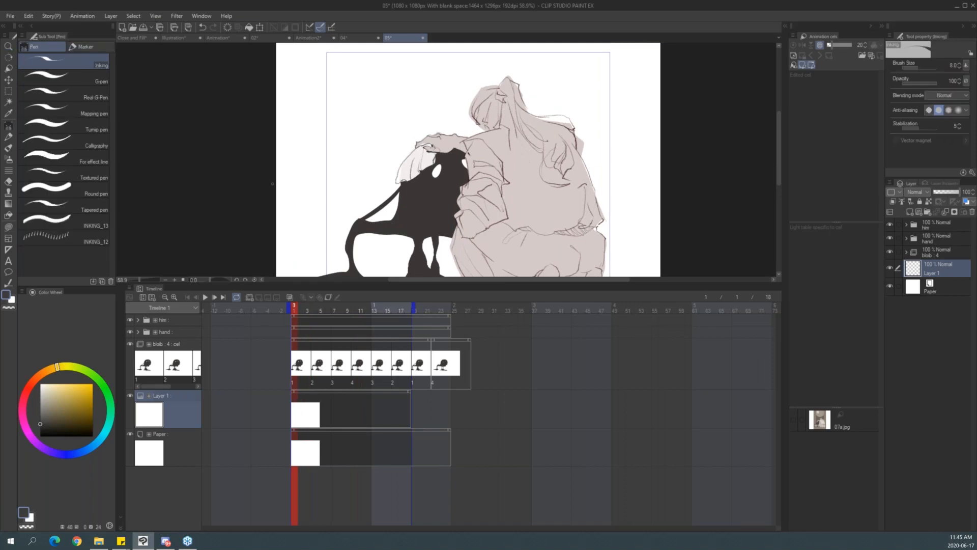
{"action": "mouse_move", "coordinate": [275, 193]}
{"action": "left_mouse_down"}
{"action": "mouse_move", "coordinate": [352, 137]}
{"action": "mouse_move", "coordinate": [399, 171]}
{"action": "left_mouse_up"}
{"action": "mouse_move", "coordinate": [593, 181]}
{"action": "left_mouse_down"}
{"action": "mouse_move", "coordinate": [603, 154]}
{"action": "mouse_move", "coordinate": [634, 141]}
{"action": "mouse_move", "coordinate": [654, 189]}
{"action": "left_mouse_up"}
{"action": "mouse_move", "coordinate": [274, 206]}
{"action": "left_mouse_down"}
{"action": "mouse_move", "coordinate": [627, 200]}
{"action": "mouse_move", "coordinate": [661, 206]}
{"action": "mouse_move", "coordinate": [674, 267]}
{"action": "left_mouse_up"}
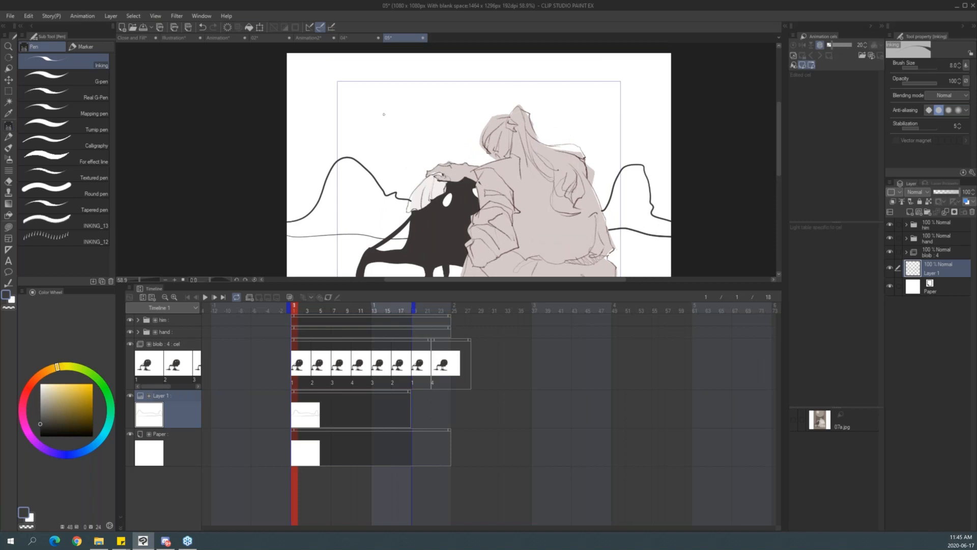
{"action": "mouse_move", "coordinate": [286, 97]}
{"action": "left_mouse_down"}
{"action": "mouse_move", "coordinate": [399, 107]}
{"action": "mouse_move", "coordinate": [285, 135]}
{"action": "left_mouse_up"}
{"action": "mouse_move", "coordinate": [457, 105]}
{"action": "left_mouse_down"}
{"action": "mouse_move", "coordinate": [486, 101]}
{"action": "mouse_move", "coordinate": [442, 101]}
{"action": "left_mouse_up"}
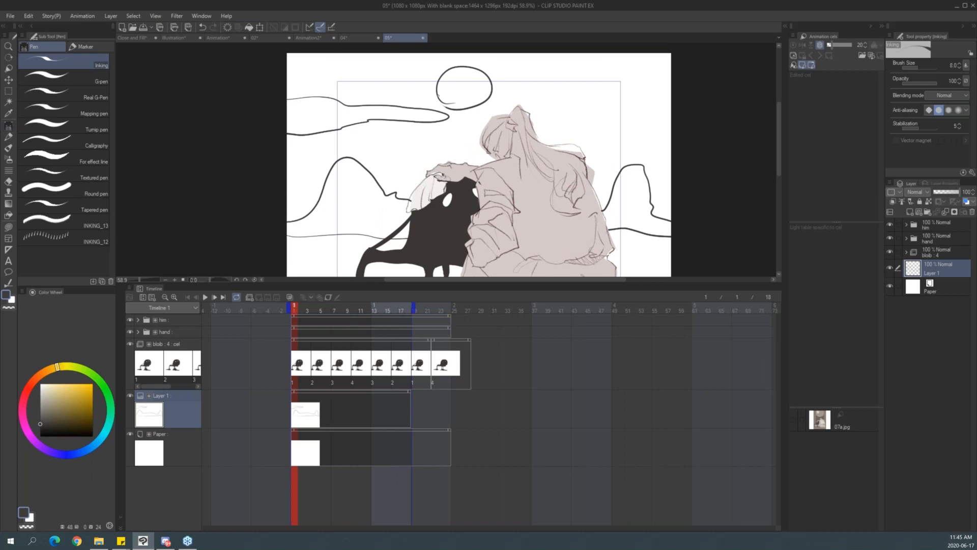
{"action": "mouse_move", "coordinate": [600, 116]}
{"action": "left_mouse_down"}
{"action": "mouse_move", "coordinate": [669, 119]}
{"action": "mouse_move", "coordinate": [571, 115]}
{"action": "mouse_move", "coordinate": [598, 114]}
{"action": "left_mouse_up"}
Reduce the timeline's height, scrub through frames 1 to 18 and play the animation with the new background.
{"action": "key", "text": "ctrl+space"}
{"action": "left_click_drag", "start_coordinate": [650, 195], "coordinate": [585, 364]}
{"action": "left_click_drag", "start_coordinate": [629, 263], "coordinate": [590, 249]}
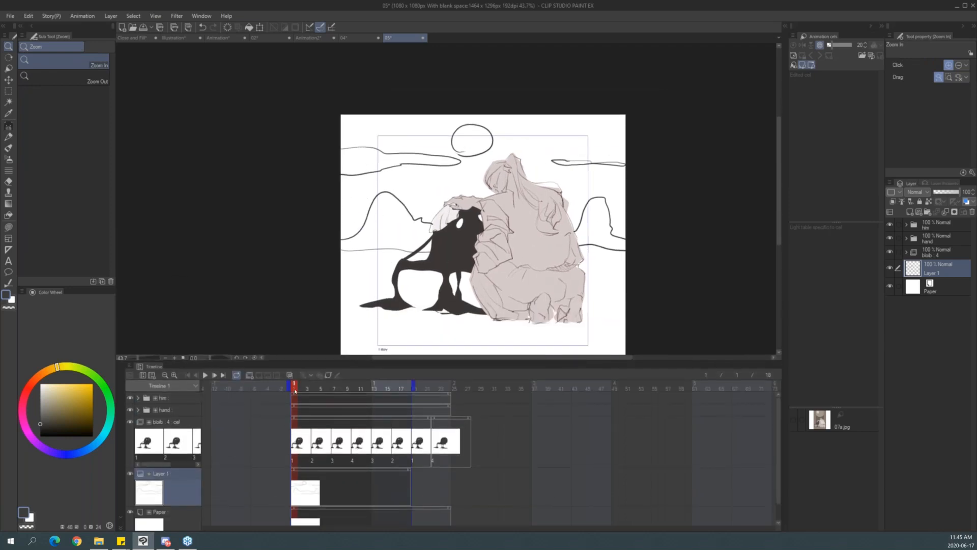
{"action": "left_click_drag", "start_coordinate": [302, 390], "coordinate": [423, 404]}
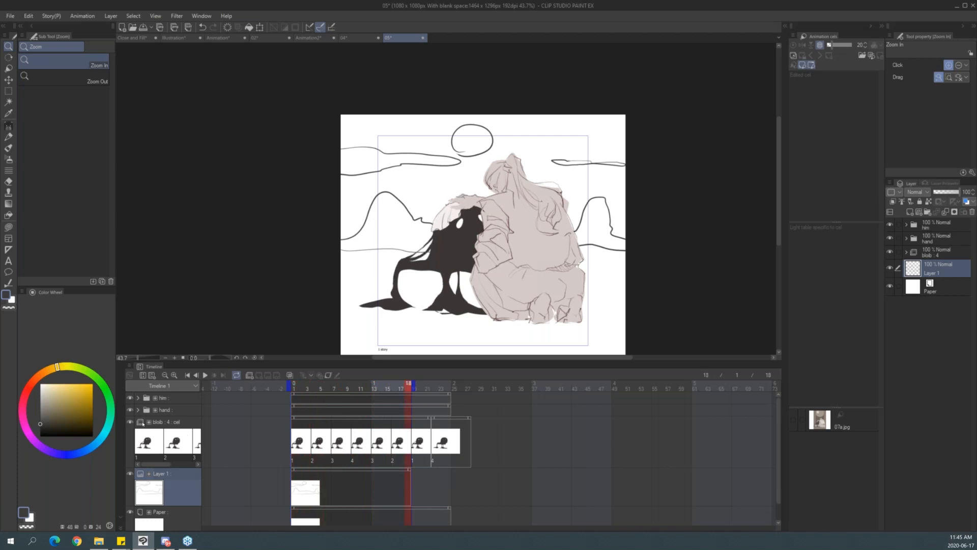
{"action": "key", "text": "space"}
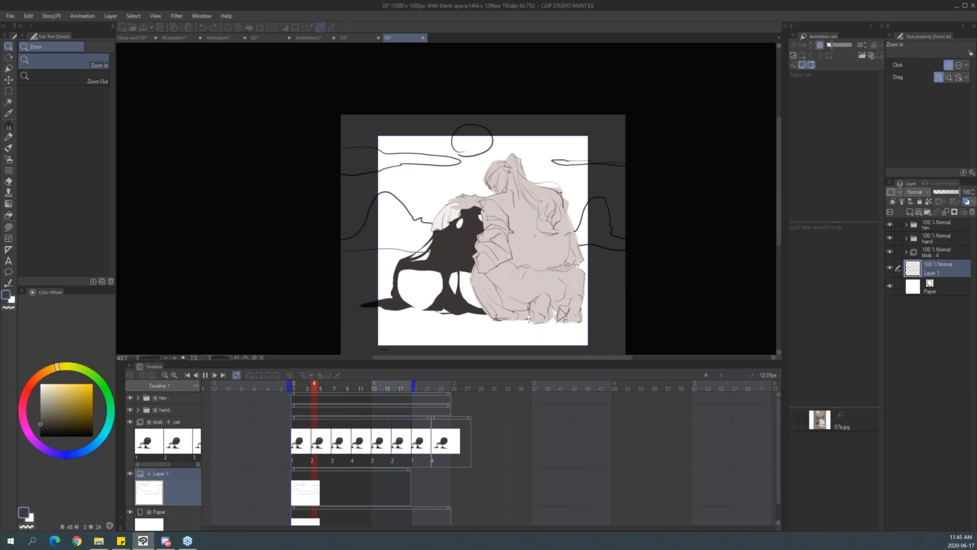
{"action": "key", "text": "space"}
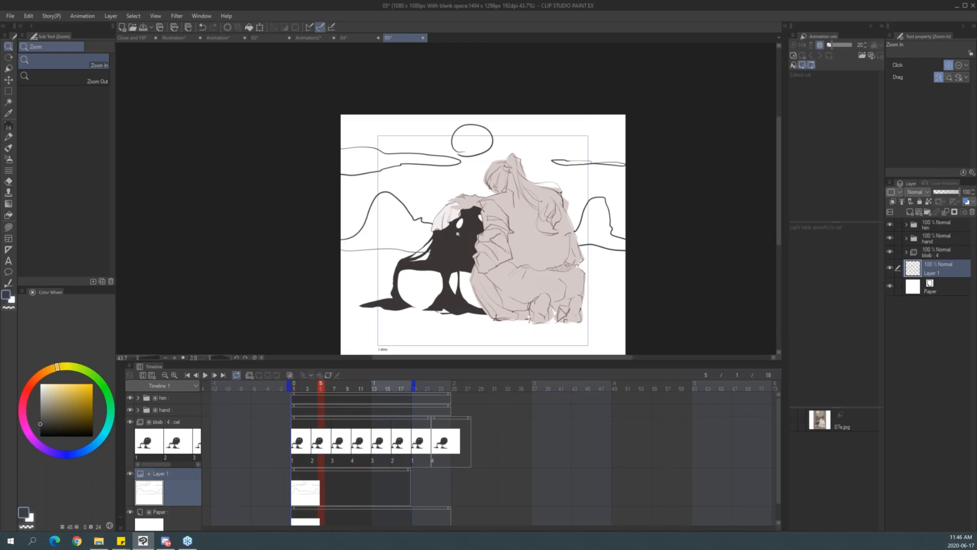
Add a 2D camera folder to the animation and move Camera 1 to the top of the layer stack.
{"action": "left_click", "coordinate": [87, 17]}
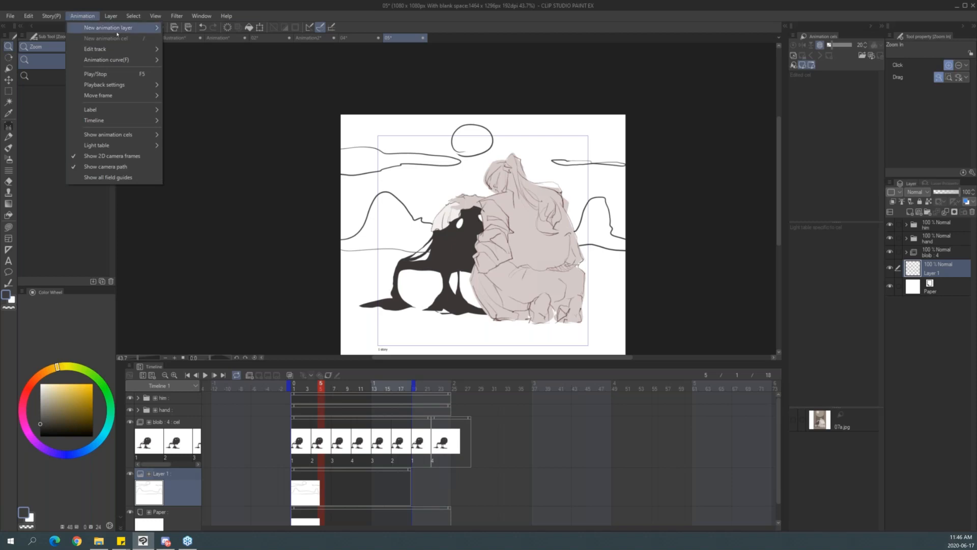
{"action": "mouse_move", "coordinate": [116, 29]}
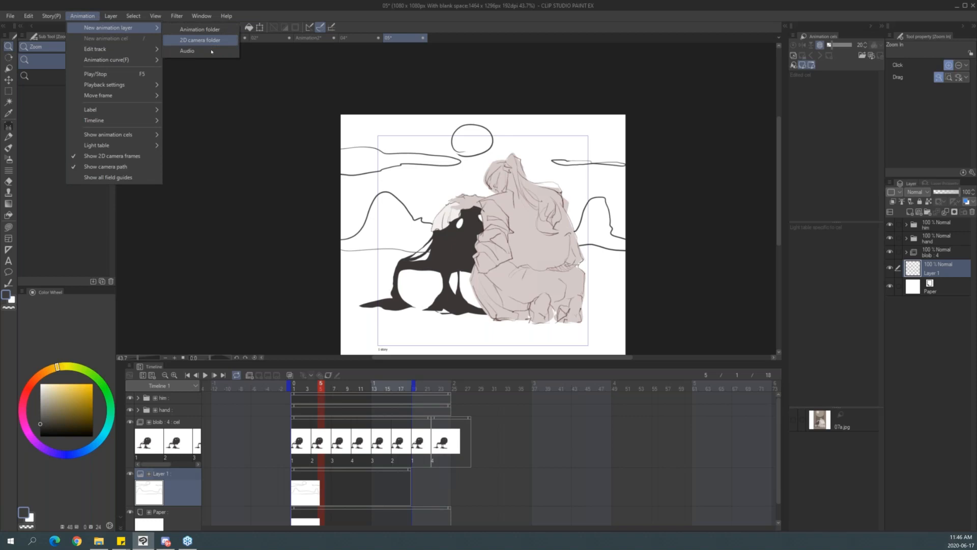
{"action": "left_click", "coordinate": [227, 42]}
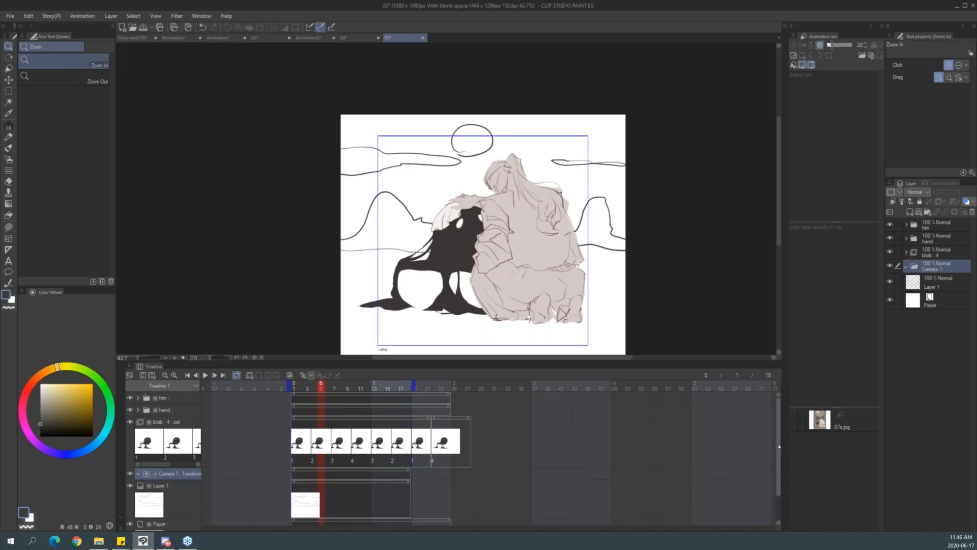
{"action": "left_click_drag", "start_coordinate": [189, 474], "coordinate": [188, 394]}
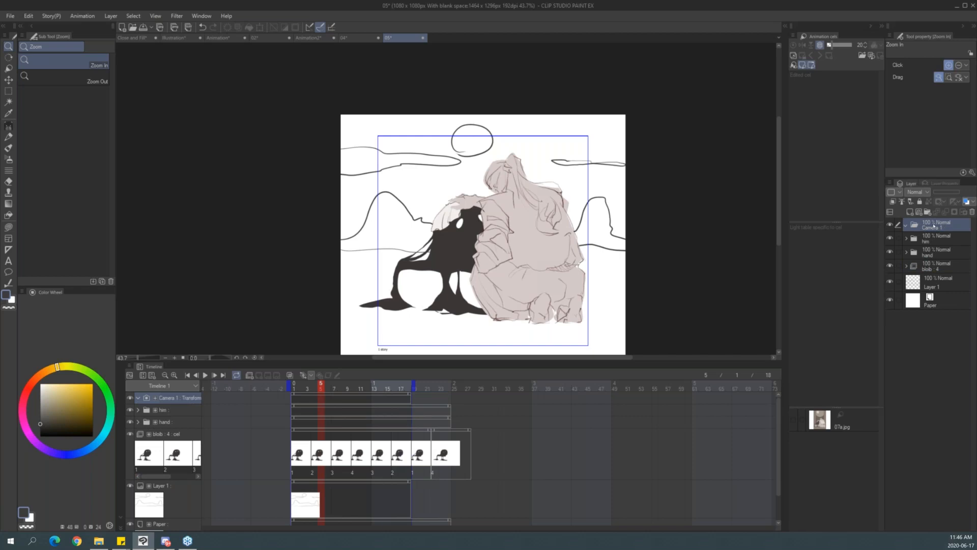
Expand the hand folder to examine its hand line and hand color layers, and collapse it again.
{"action": "left_click", "coordinate": [933, 240]}
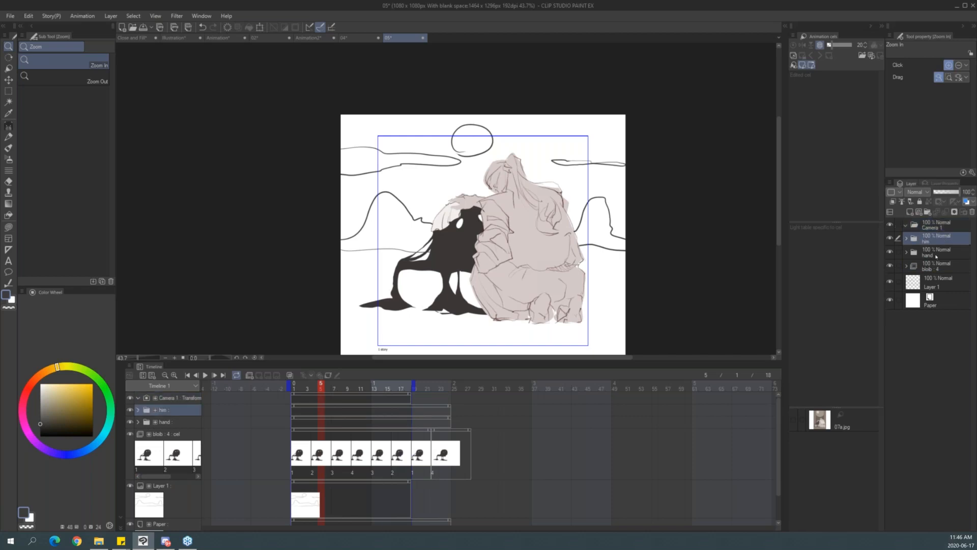
{"action": "left_click", "coordinate": [906, 266]}
{"action": "left_click", "coordinate": [907, 252]}
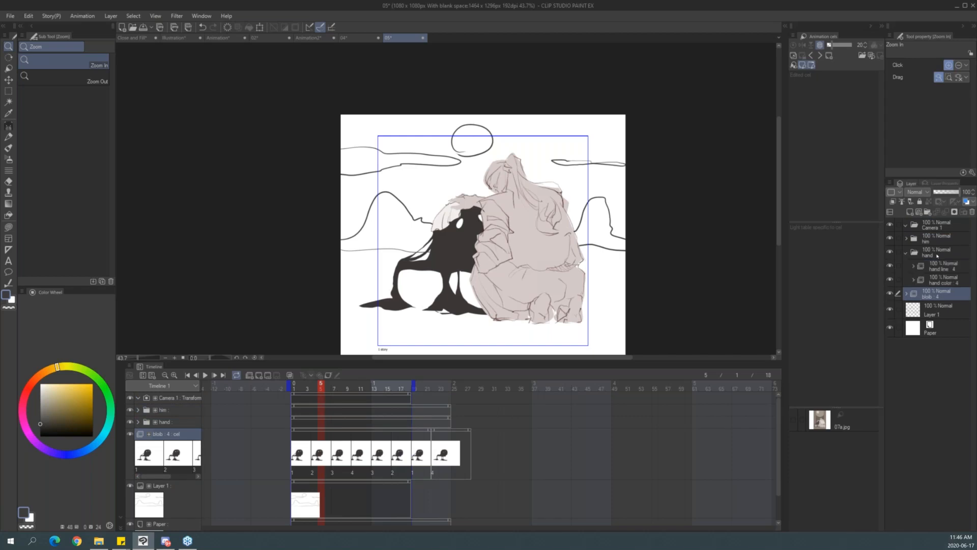
{"action": "left_click", "coordinate": [944, 253]}
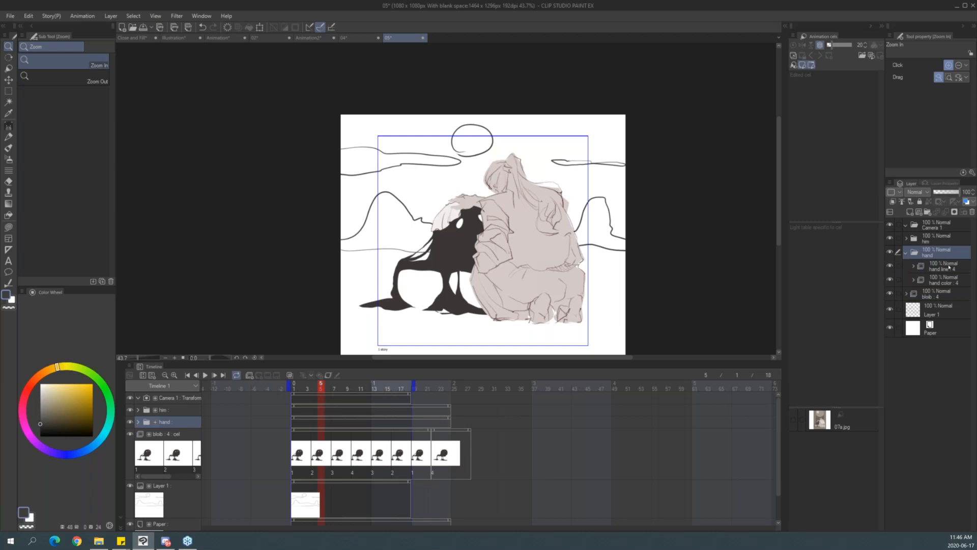
{"action": "left_click", "coordinate": [947, 266]}
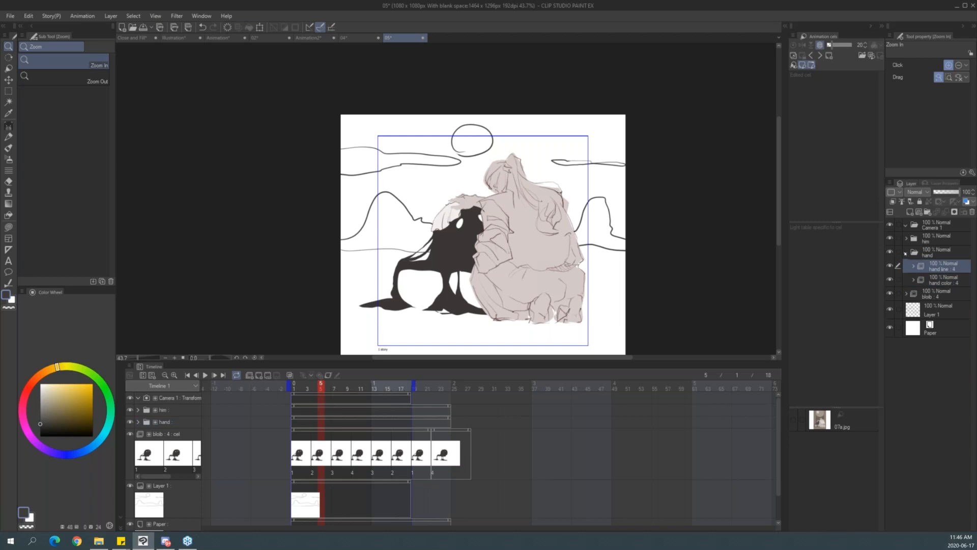
{"action": "left_click", "coordinate": [906, 251]}
Hide and show the him folder and its line and color layers to examine what each contains.
{"action": "left_click", "coordinate": [890, 237]}
{"action": "left_click", "coordinate": [890, 238]}
{"action": "left_click", "coordinate": [889, 237]}
{"action": "left_click", "coordinate": [890, 238]}
{"action": "left_click", "coordinate": [906, 238]}
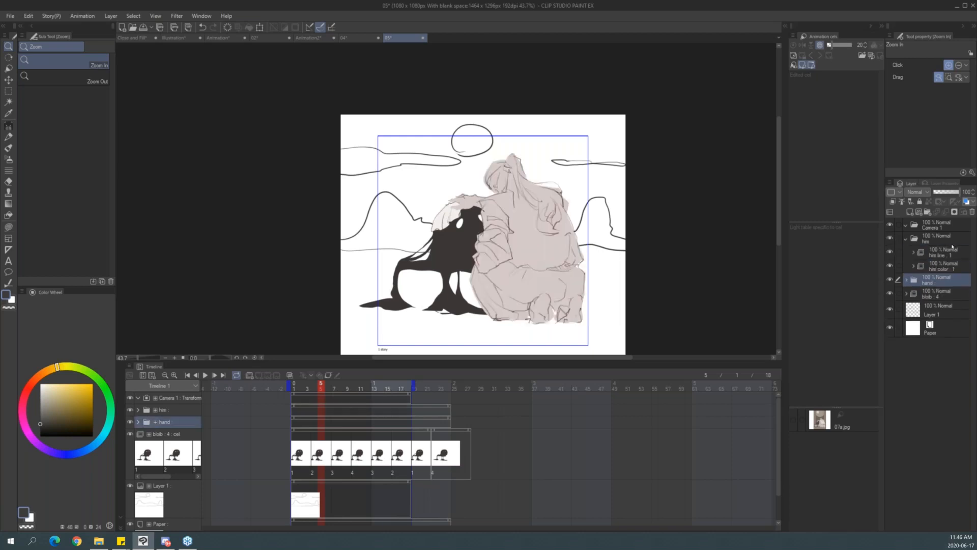
{"action": "left_click", "coordinate": [945, 251]}
{"action": "left_click", "coordinate": [889, 252]}
{"action": "left_click", "coordinate": [889, 252]}
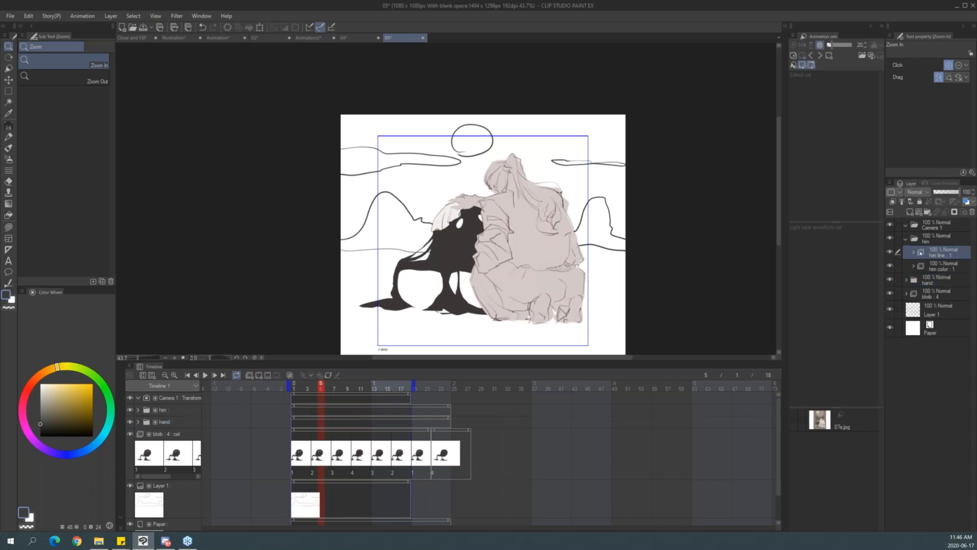
{"action": "left_click", "coordinate": [889, 252]}
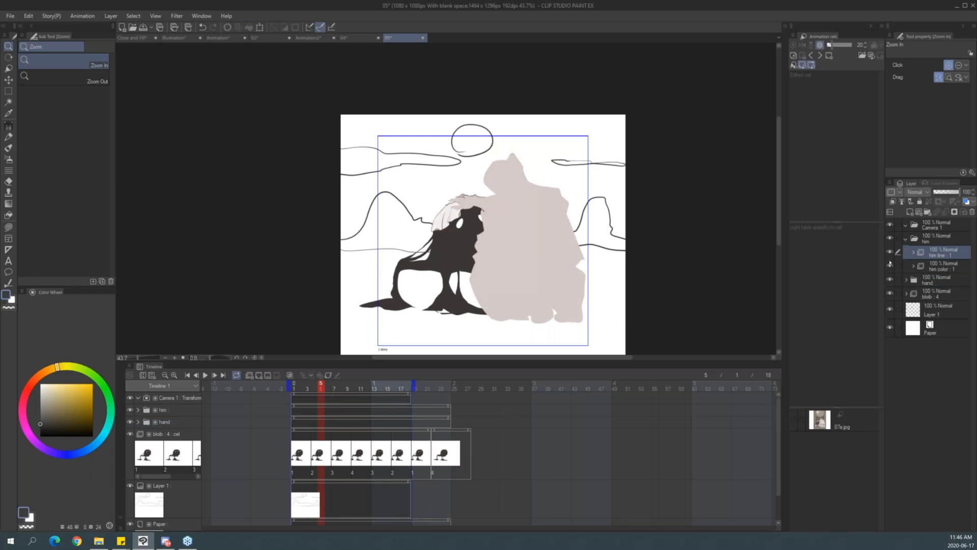
{"action": "left_click", "coordinate": [890, 252]}
{"action": "left_click", "coordinate": [889, 266]}
{"action": "left_click", "coordinate": [890, 265]}
{"action": "left_click", "coordinate": [905, 238]}
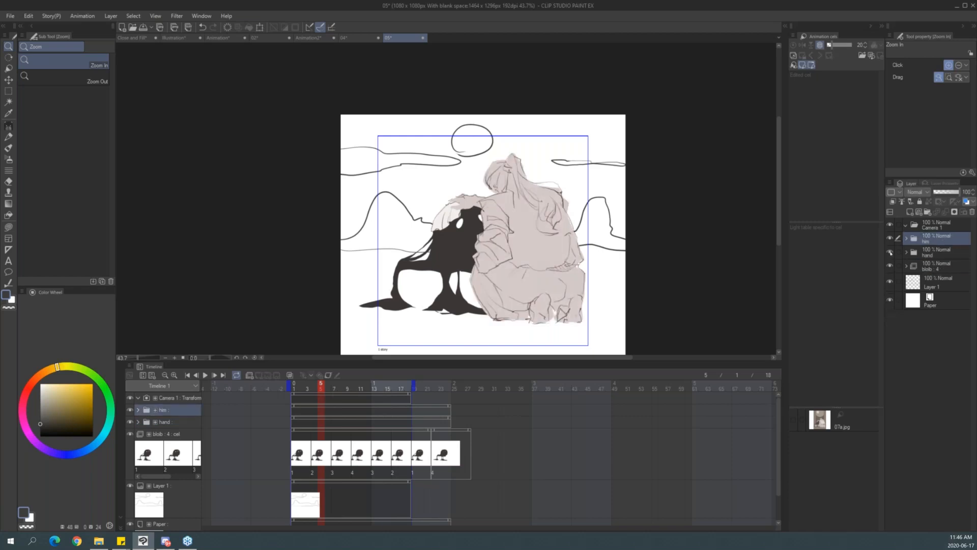
Examine the hand folder by hiding and showing its hand color layer, and collapse the folder.
{"action": "left_click", "coordinate": [906, 251]}
{"action": "left_click", "coordinate": [947, 269]}
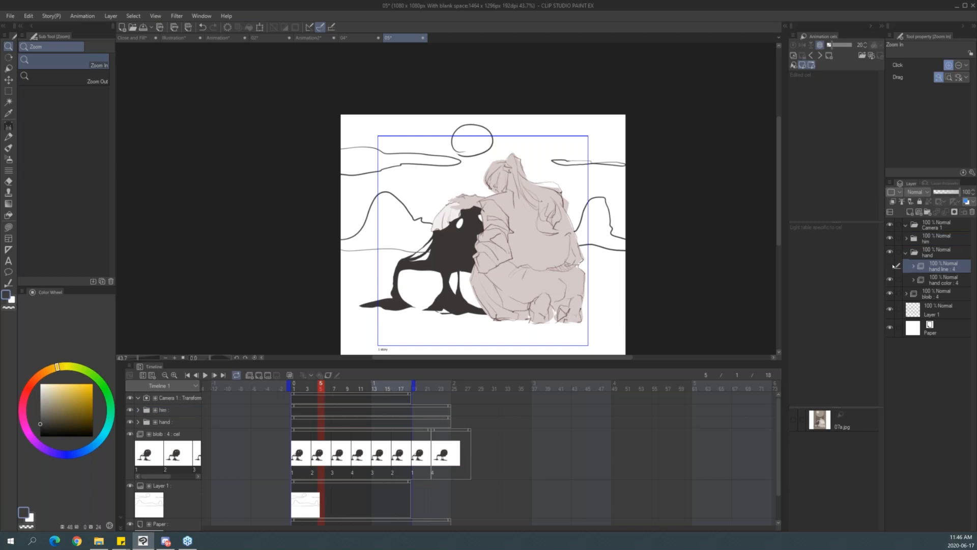
{"action": "left_click", "coordinate": [890, 279]}
{"action": "left_click", "coordinate": [890, 280]}
{"action": "left_click", "coordinate": [905, 251]}
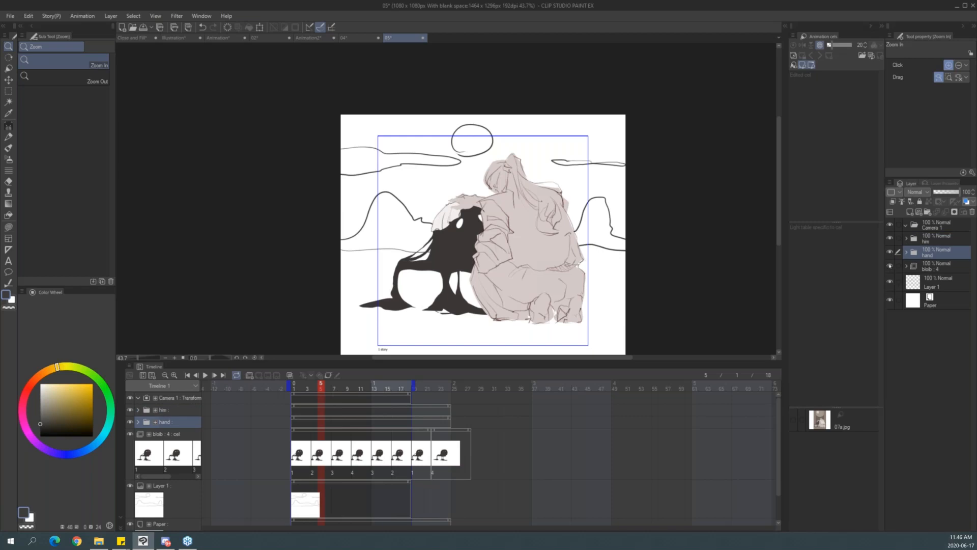
Hide and show the blob animation folder to examine its part of the drawing.
{"action": "left_click", "coordinate": [906, 266]}
{"action": "left_click", "coordinate": [905, 266]}
{"action": "left_click", "coordinate": [889, 265]}
{"action": "left_click", "coordinate": [890, 266]}
{"action": "left_click", "coordinate": [889, 266]}
{"action": "left_click", "coordinate": [890, 265]}
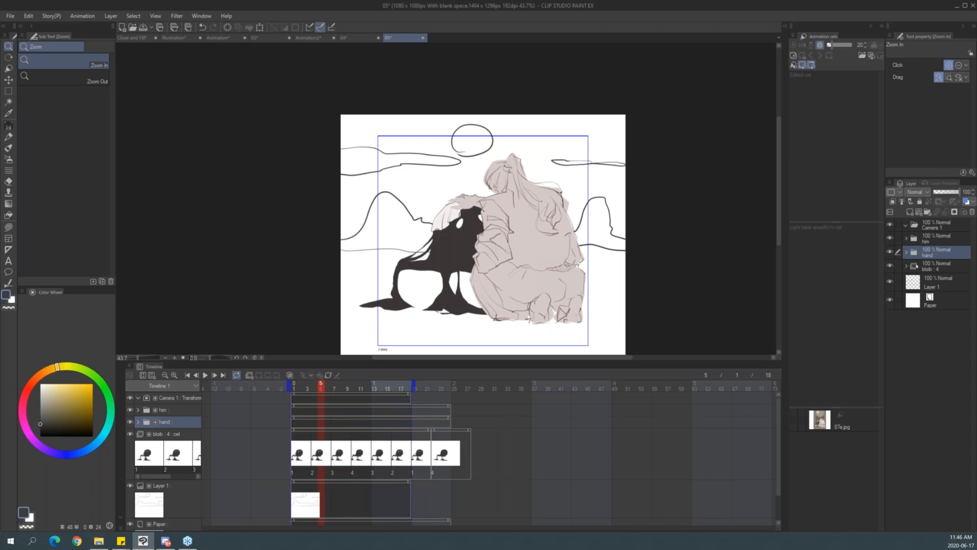
Reduce the timeline's height and play the animation with the Camera 1 folder selected.
{"action": "left_click", "coordinate": [945, 237]}
{"action": "left_click", "coordinate": [945, 226]}
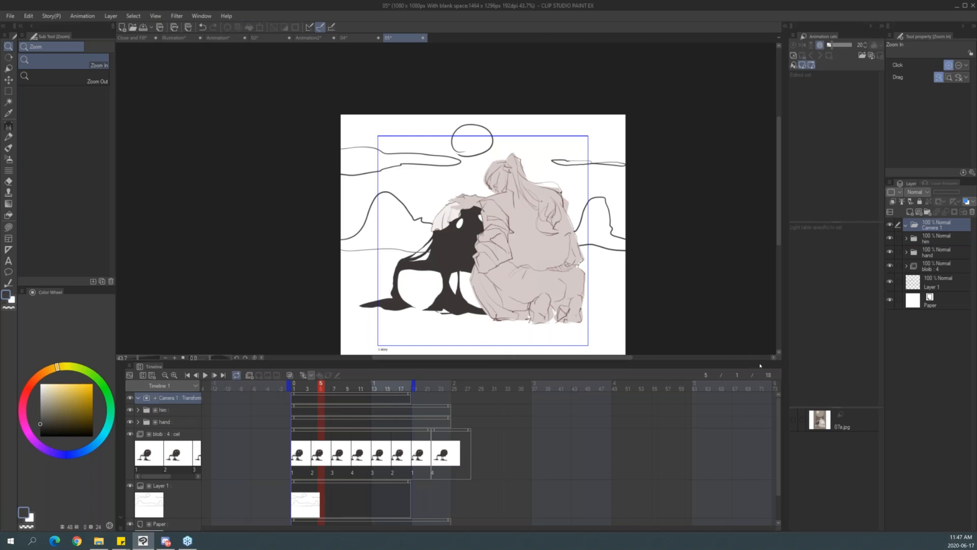
{"action": "left_click_drag", "start_coordinate": [759, 361], "coordinate": [759, 411]}
{"action": "left_click_drag", "start_coordinate": [539, 258], "coordinate": [574, 251]}
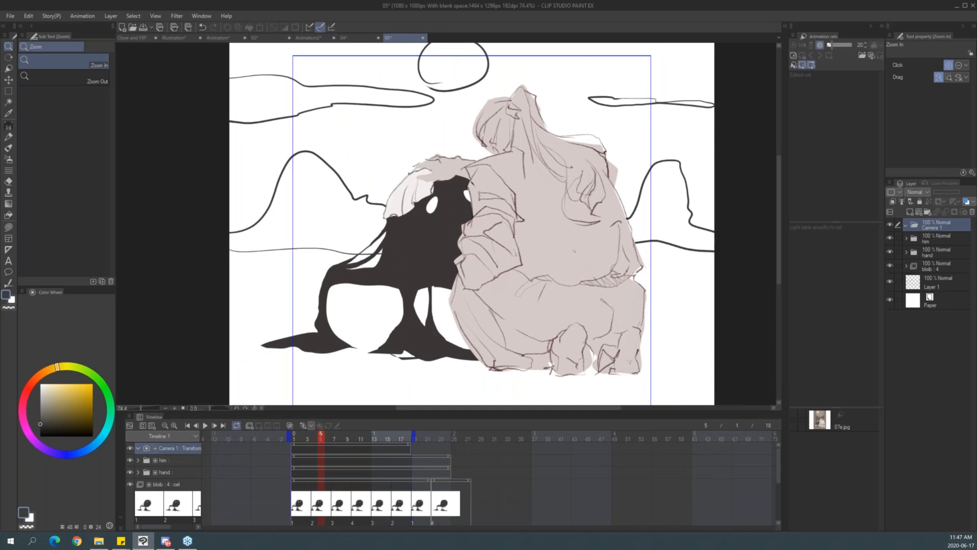
{"action": "key", "text": "Return"}
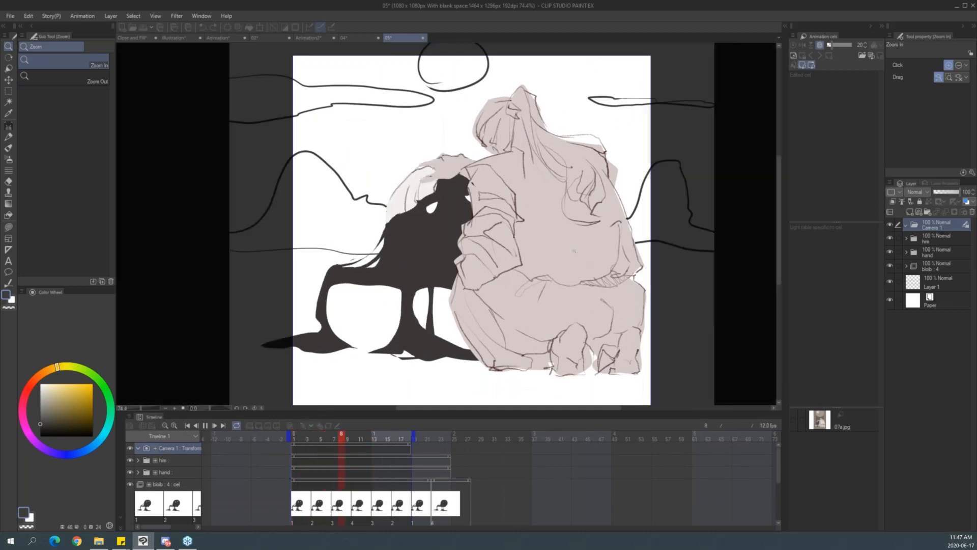
{"action": "key", "text": "Return"}
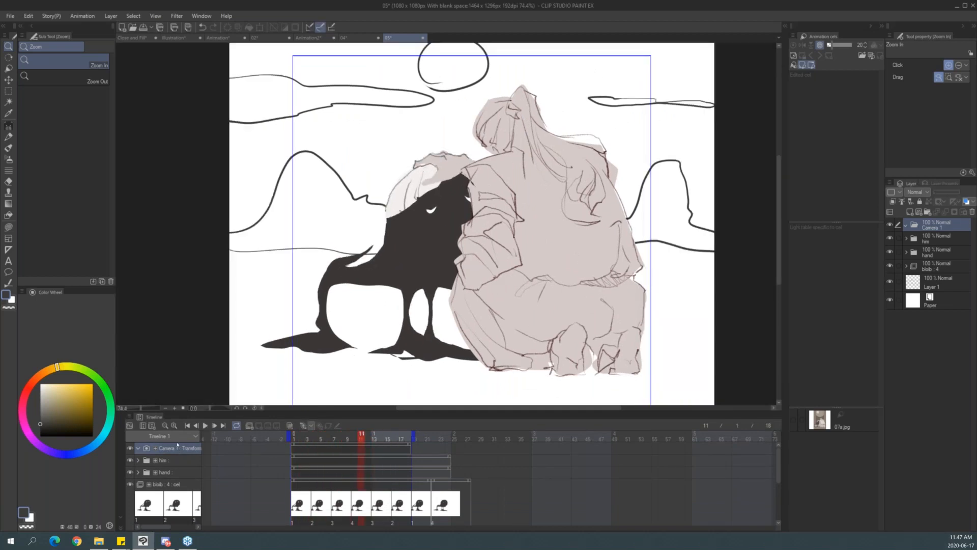
Switch to the Object sub tool of the Operation tool for editing the Camera 1 frame.
{"action": "left_click", "coordinate": [7, 68]}
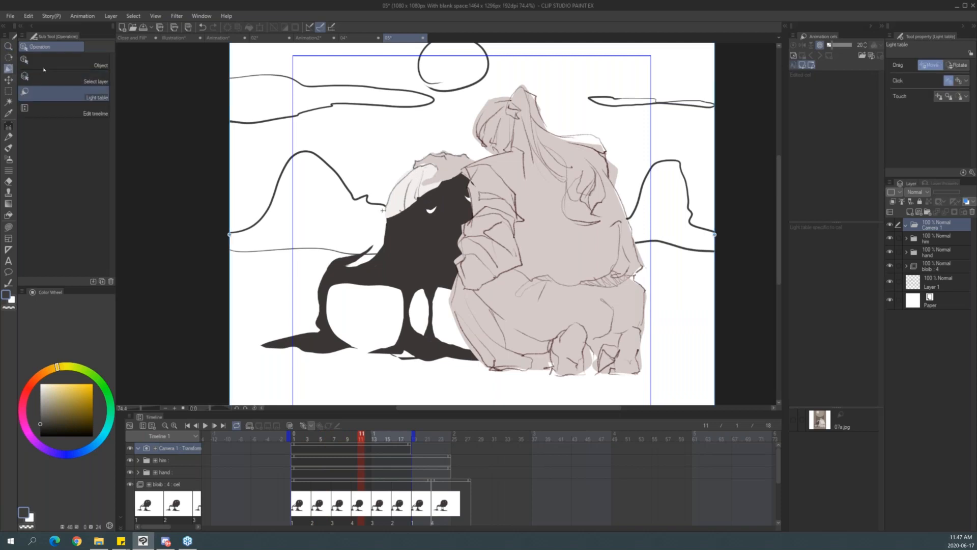
{"action": "left_click", "coordinate": [90, 62]}
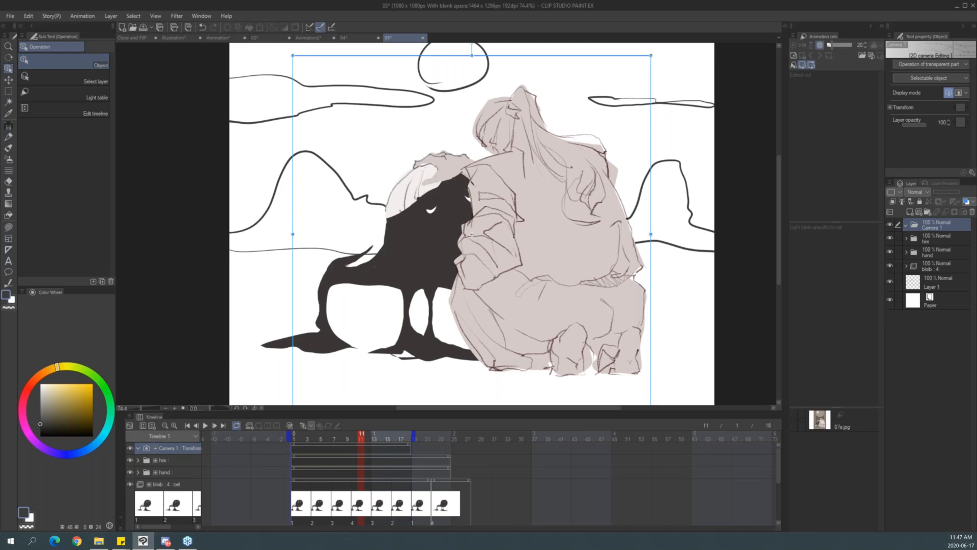
{"action": "left_click_drag", "start_coordinate": [650, 55], "coordinate": [527, 180]}
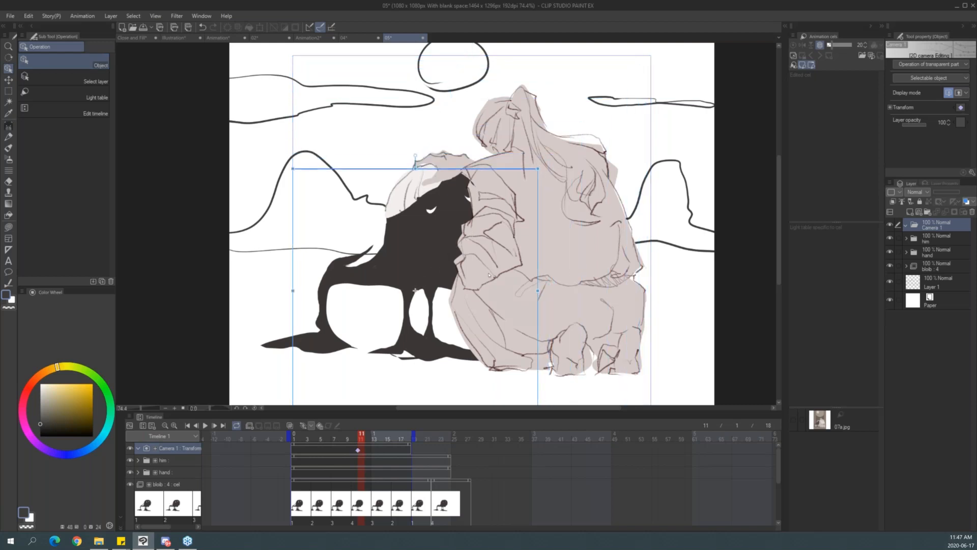
{"action": "left_click_drag", "start_coordinate": [479, 309], "coordinate": [509, 245]}
{"action": "key", "text": "ctrl+z"}
{"action": "key", "text": "ctrl+z"}
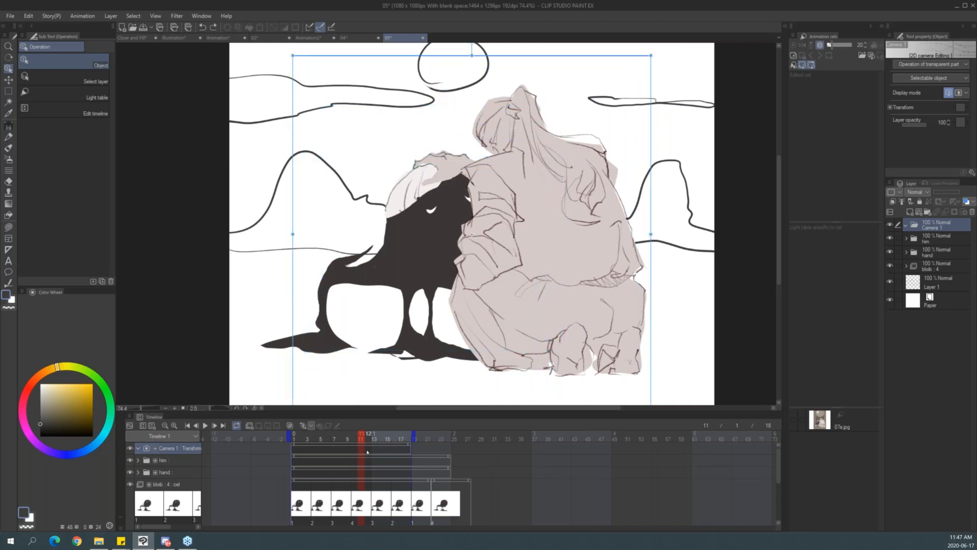
Keyframe Camera 1 at frame 1, and at frame 18 with its frame shrunk, tilted counter-clockwise and moved over the black blob and the figure's arm.
{"action": "left_click", "coordinate": [294, 450]}
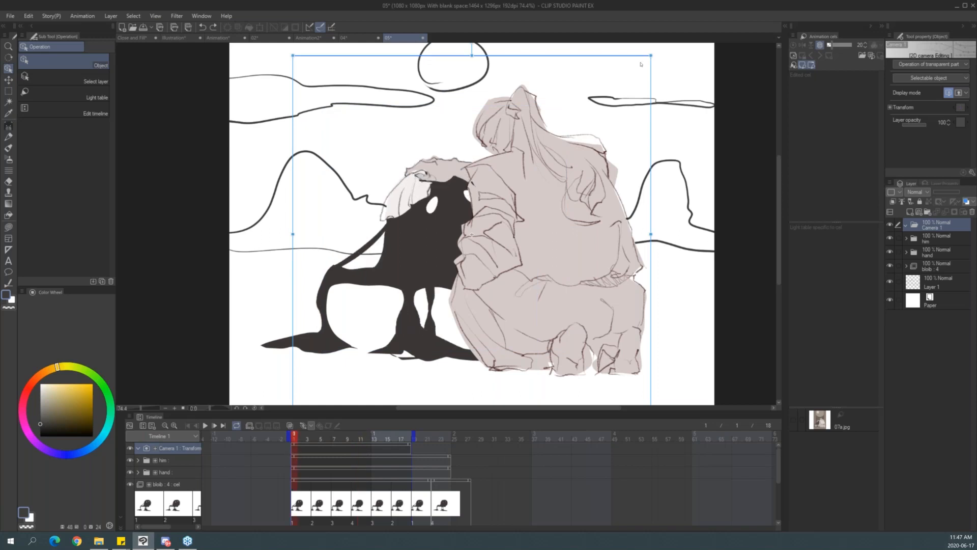
{"action": "left_click", "coordinate": [303, 425]}
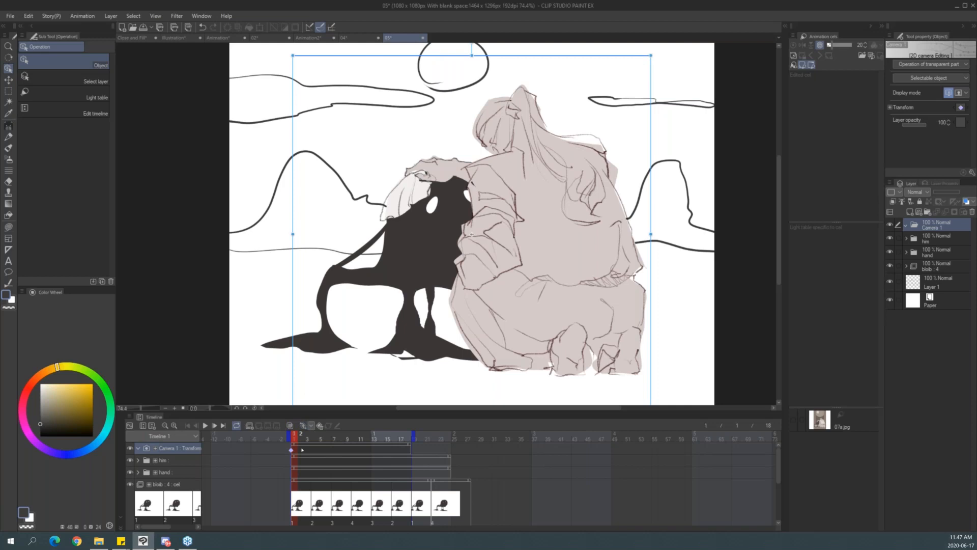
{"action": "left_click_drag", "start_coordinate": [296, 436], "coordinate": [409, 436]}
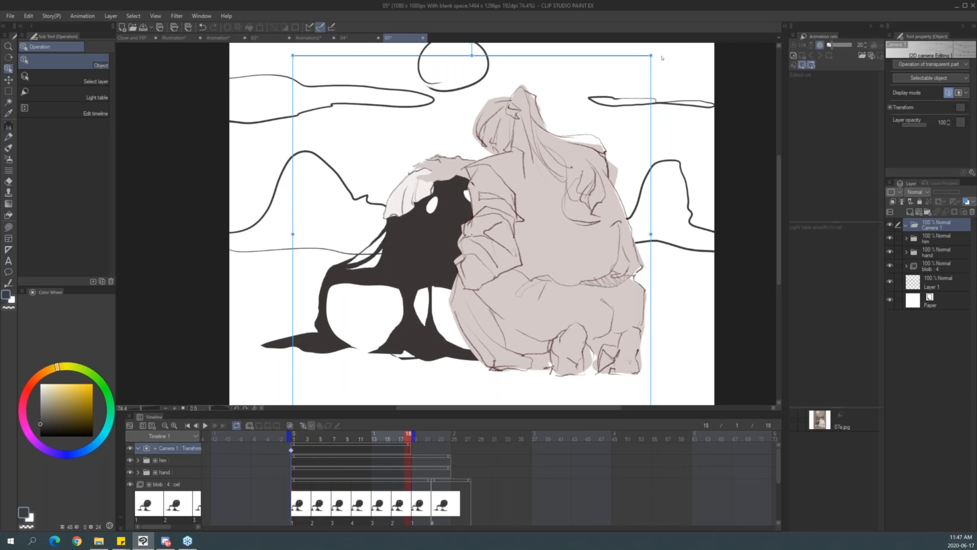
{"action": "left_click", "coordinate": [302, 425]}
{"action": "left_click_drag", "start_coordinate": [651, 55], "coordinate": [482, 86]}
{"action": "left_click_drag", "start_coordinate": [496, 218], "coordinate": [499, 204]}
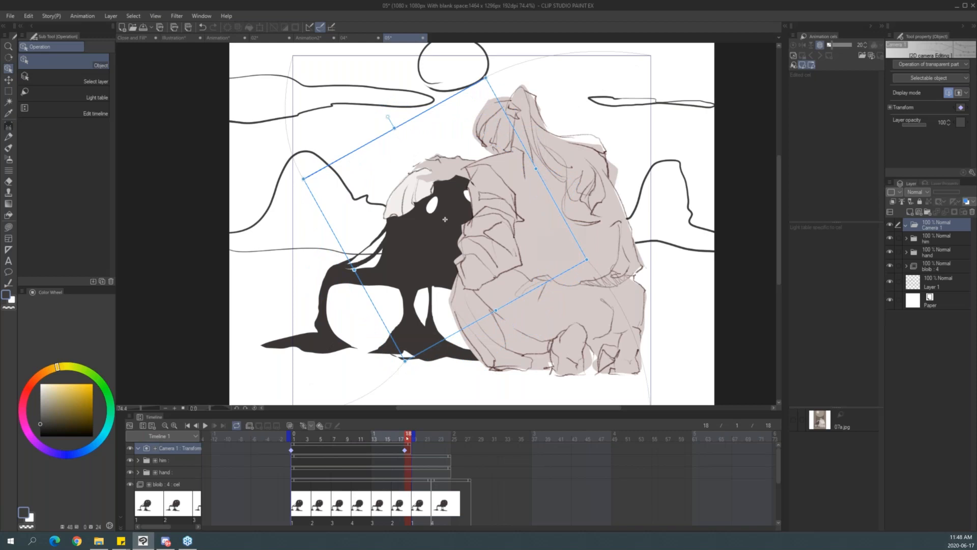
Scrub through the timeline to preview the camera movement and return to frame 1.
{"action": "mouse_move", "coordinate": [406, 441]}
{"action": "left_mouse_down"}
{"action": "mouse_move", "coordinate": [295, 441]}
{"action": "mouse_move", "coordinate": [419, 441]}
{"action": "left_mouse_up"}
{"action": "left_click_drag", "start_coordinate": [337, 442], "coordinate": [294, 441]}
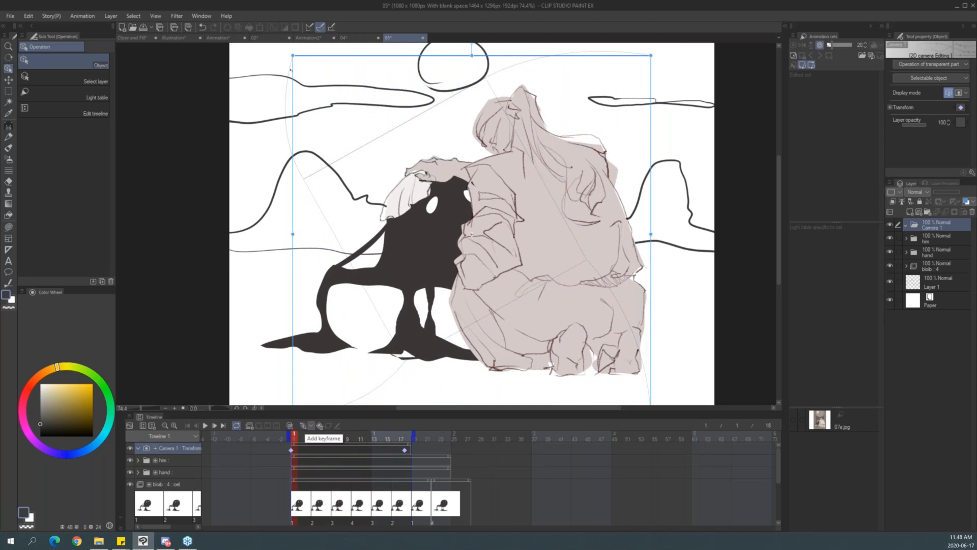
{"action": "left_click", "coordinate": [314, 440]}
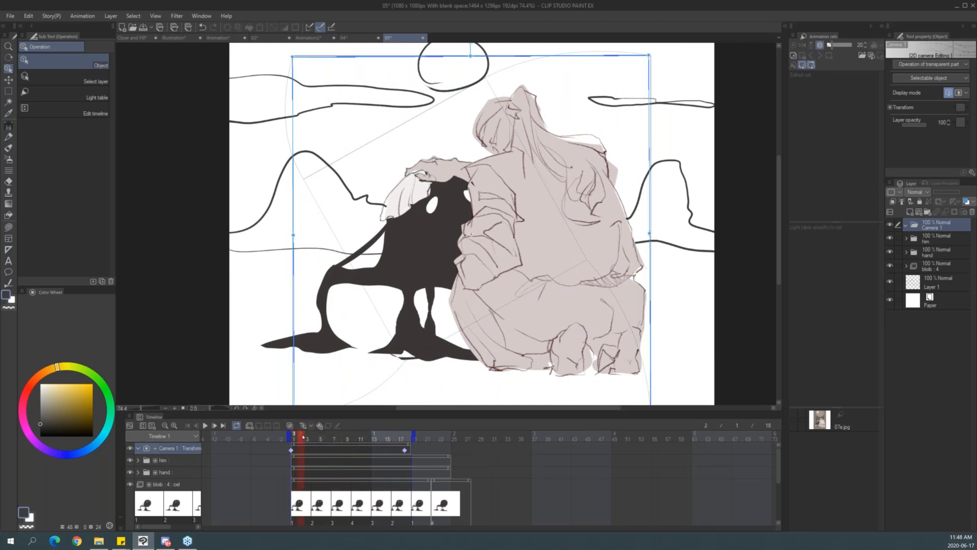
{"action": "left_click_drag", "start_coordinate": [324, 440], "coordinate": [241, 487]}
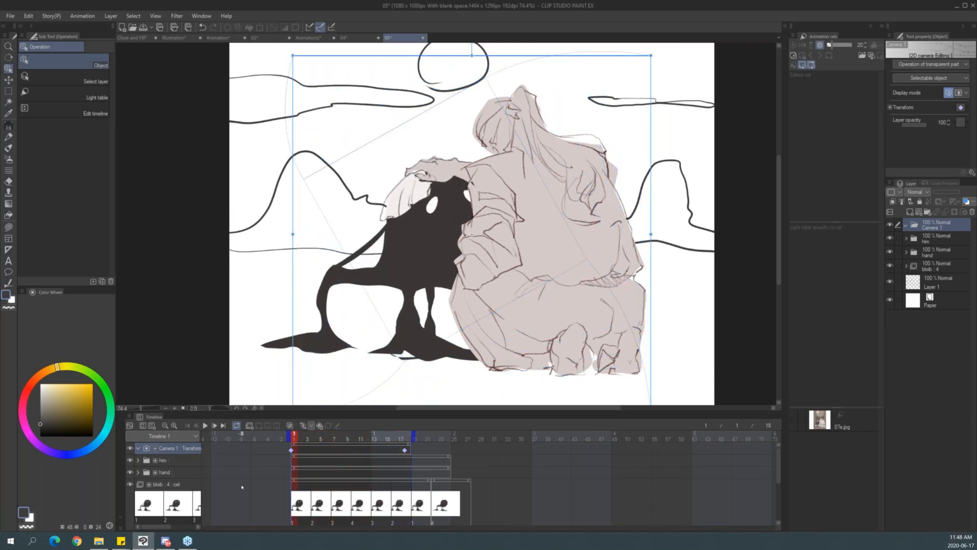
Choose the Render 2D camera playback setting, play the camera animation from frame 1 and stop it.
{"action": "left_click", "coordinate": [82, 15]}
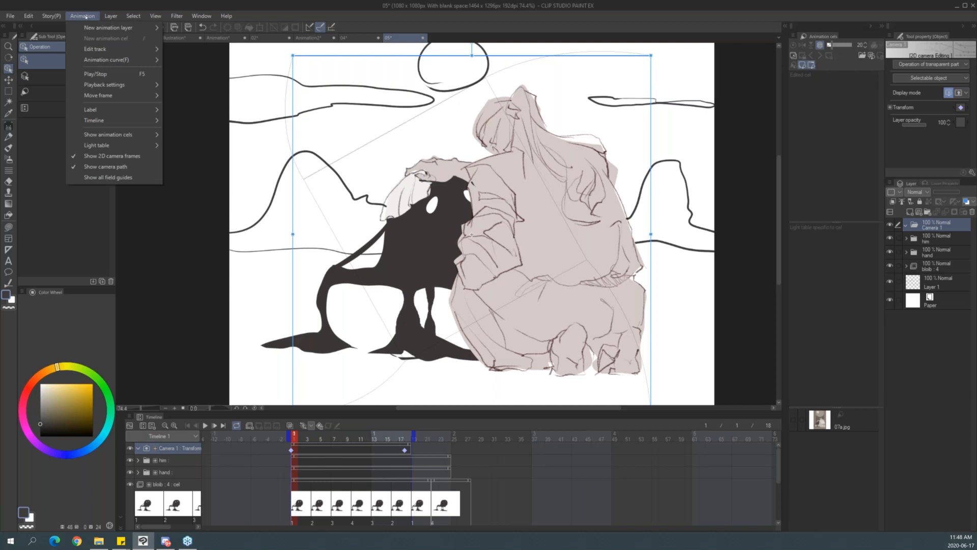
{"action": "mouse_move", "coordinate": [140, 88]}
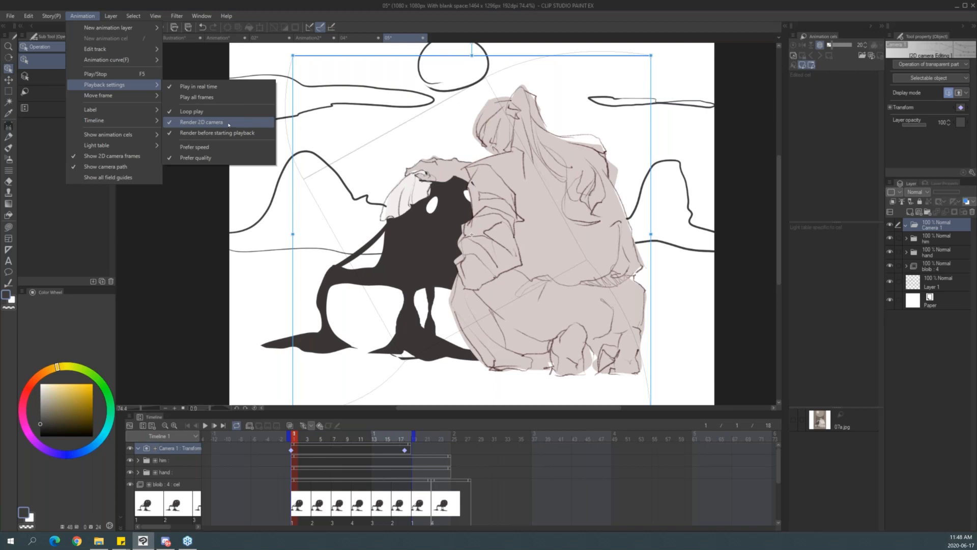
{"action": "left_click", "coordinate": [228, 124]}
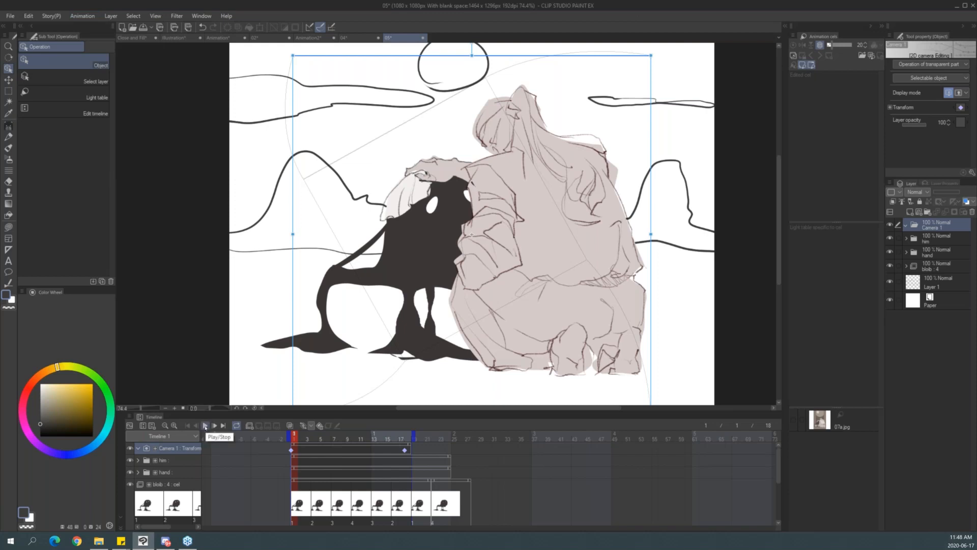
{"action": "left_click", "coordinate": [205, 427]}
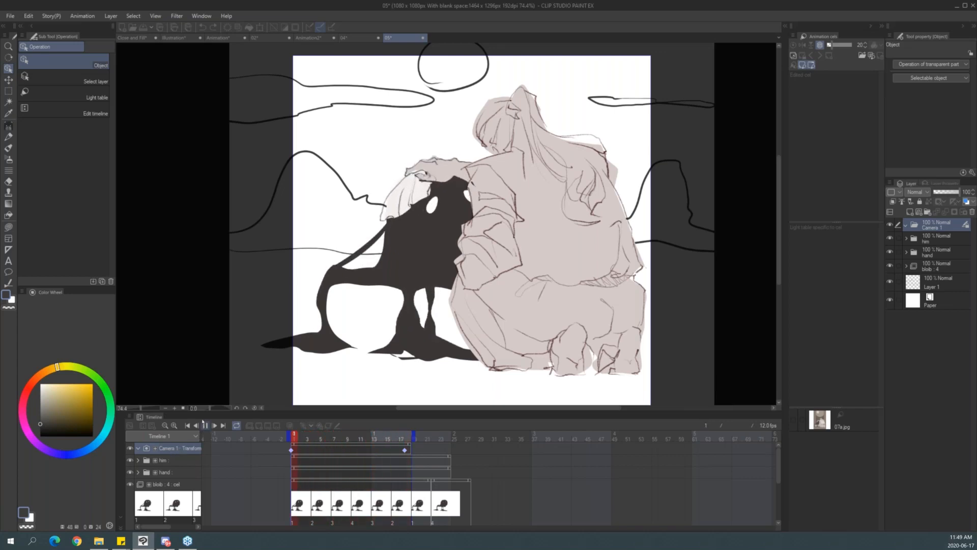
{"action": "left_click", "coordinate": [205, 425]}
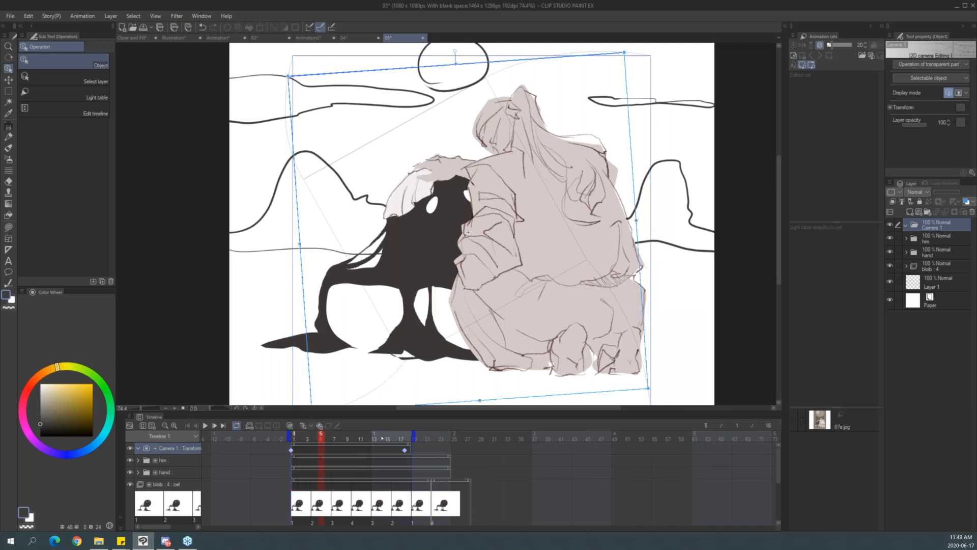
Return to frame 1, move the figure, hand and blob folders and Layer 1 into the Camera 1 folder, and collapse it.
{"action": "left_click_drag", "start_coordinate": [401, 437], "coordinate": [277, 441]}
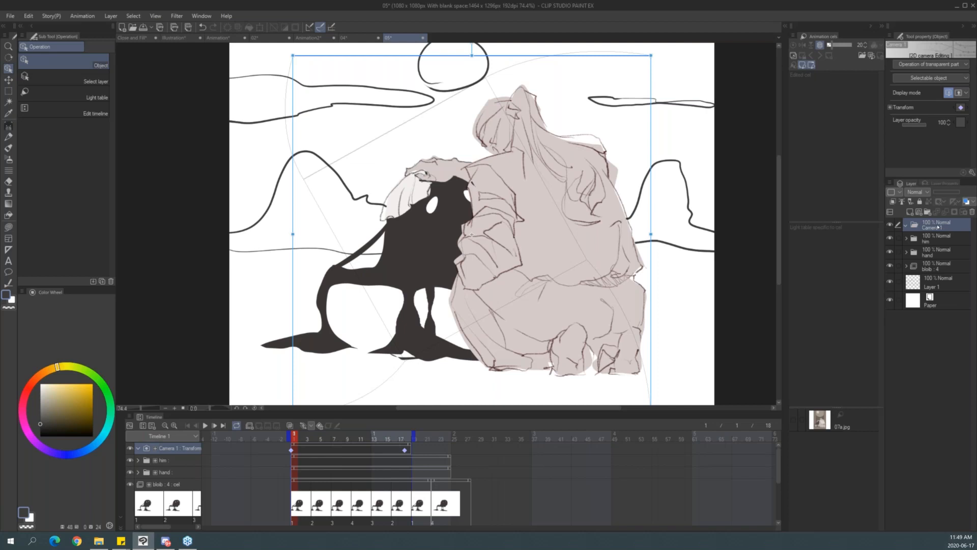
{"action": "left_click", "coordinate": [936, 238]}
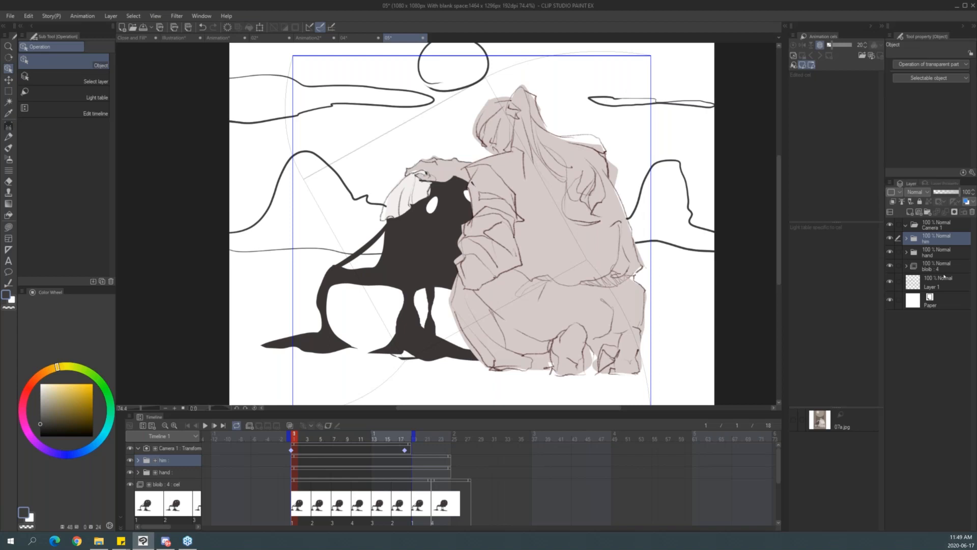
{"action": "left_click", "coordinate": [943, 281], "text": "shift"}
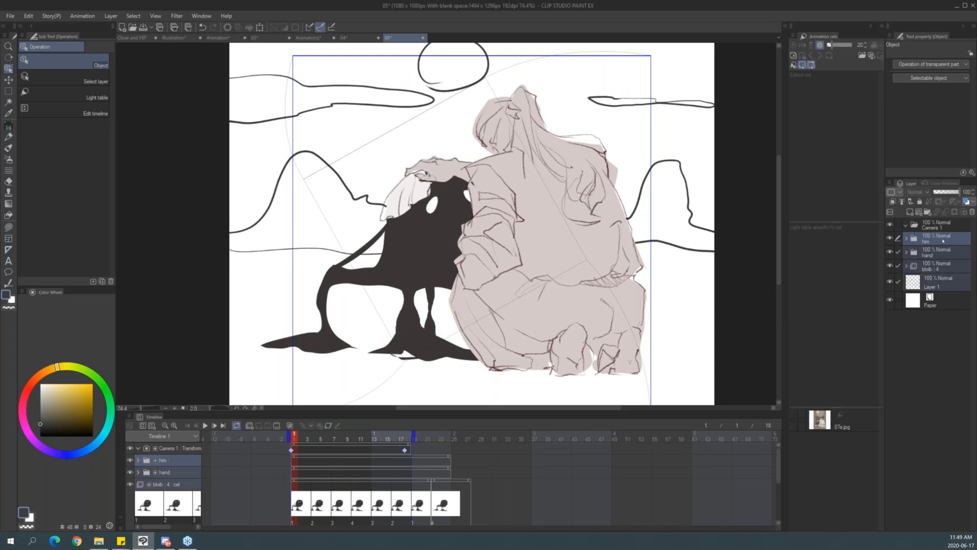
{"action": "left_click_drag", "start_coordinate": [941, 241], "coordinate": [945, 228]}
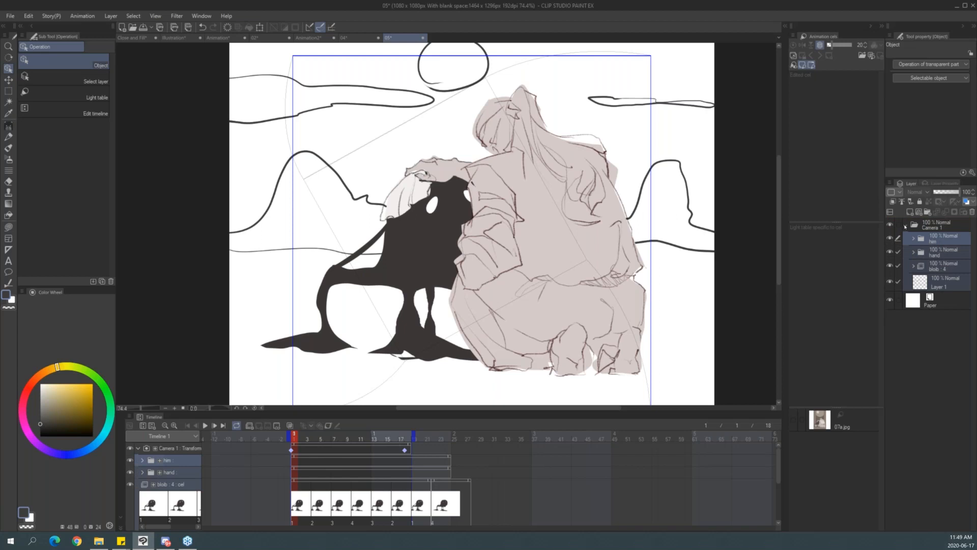
{"action": "left_click", "coordinate": [950, 226]}
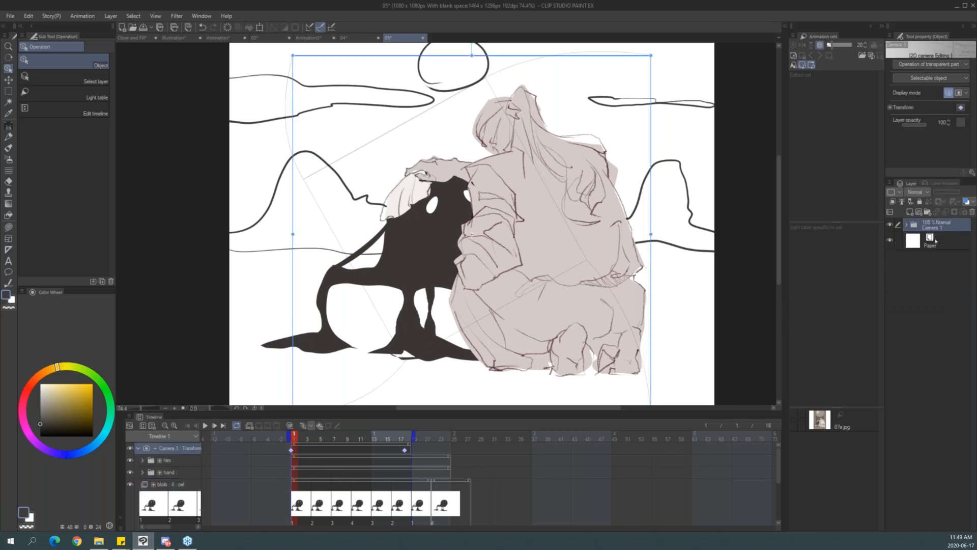
Play the camera animation with all drawing layers inside the Camera 1 folder and stop it.
{"action": "left_click", "coordinate": [87, 16]}
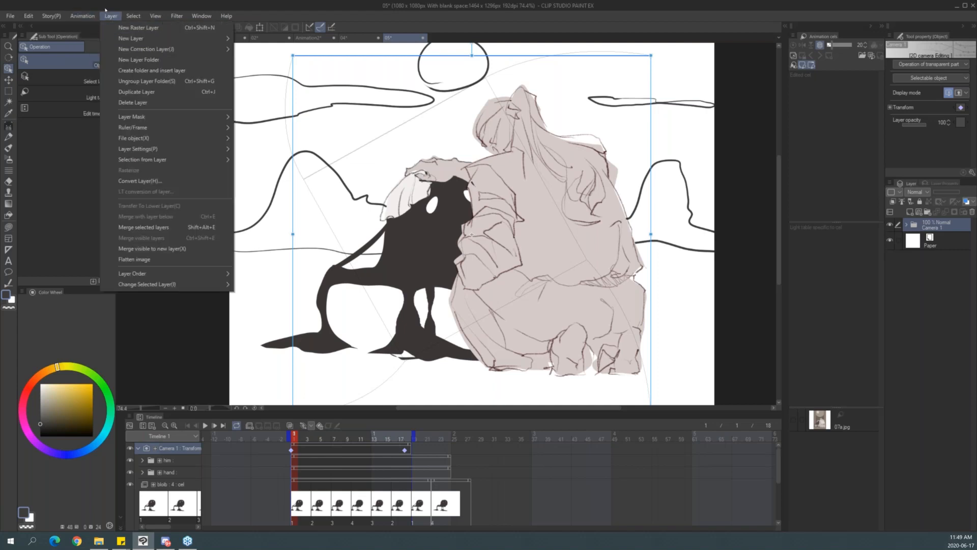
{"action": "left_click", "coordinate": [107, 14]}
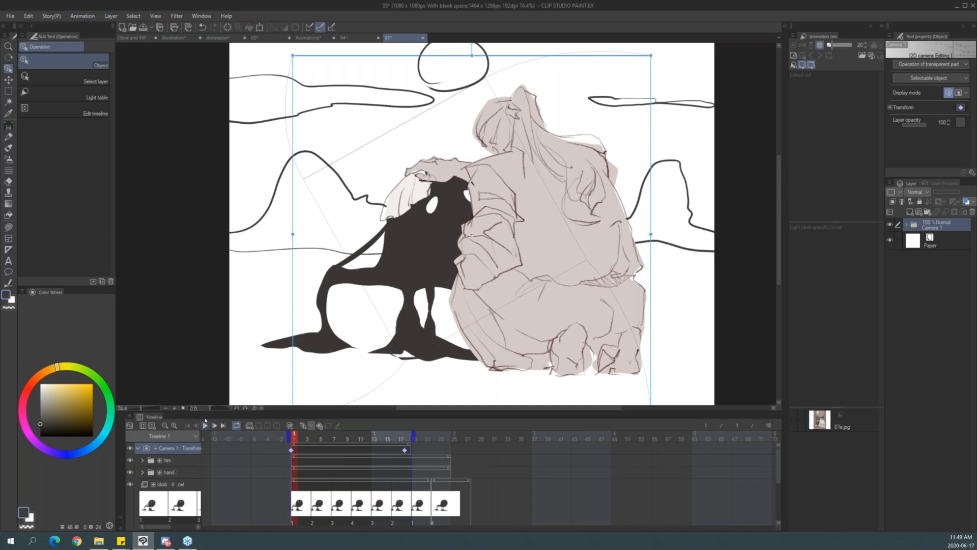
{"action": "left_click", "coordinate": [205, 423]}
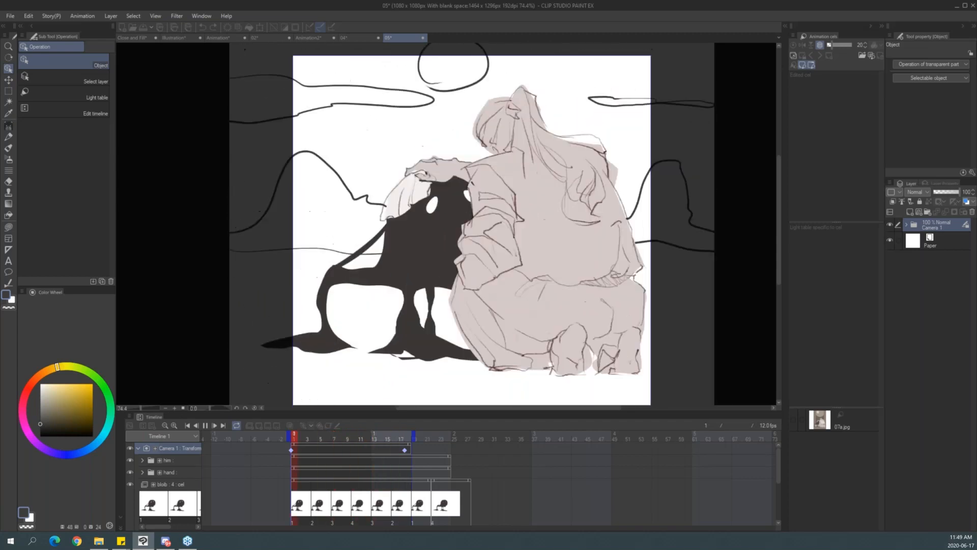
{"action": "left_click", "coordinate": [471, 234]}
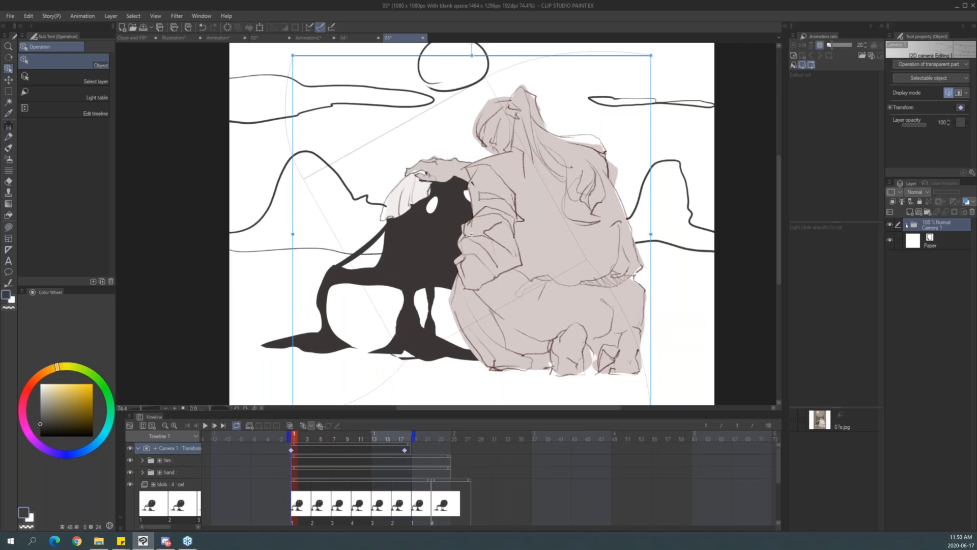
Move Layer 1 out of the Camera 1 folder to just below it, and play and stop the camera animation.
{"action": "left_click", "coordinate": [906, 225]}
{"action": "left_click", "coordinate": [950, 283]}
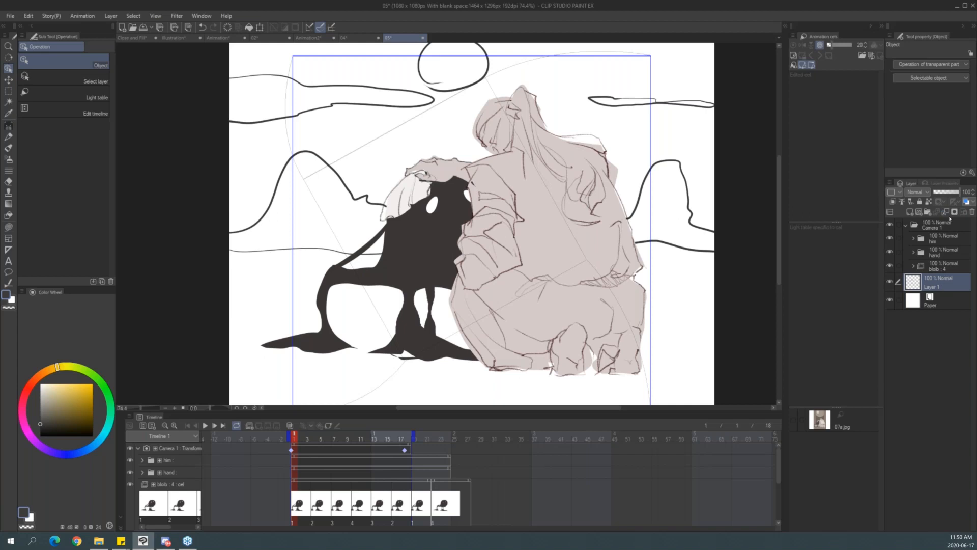
{"action": "left_click", "coordinate": [945, 224]}
{"action": "left_click", "coordinate": [907, 224]}
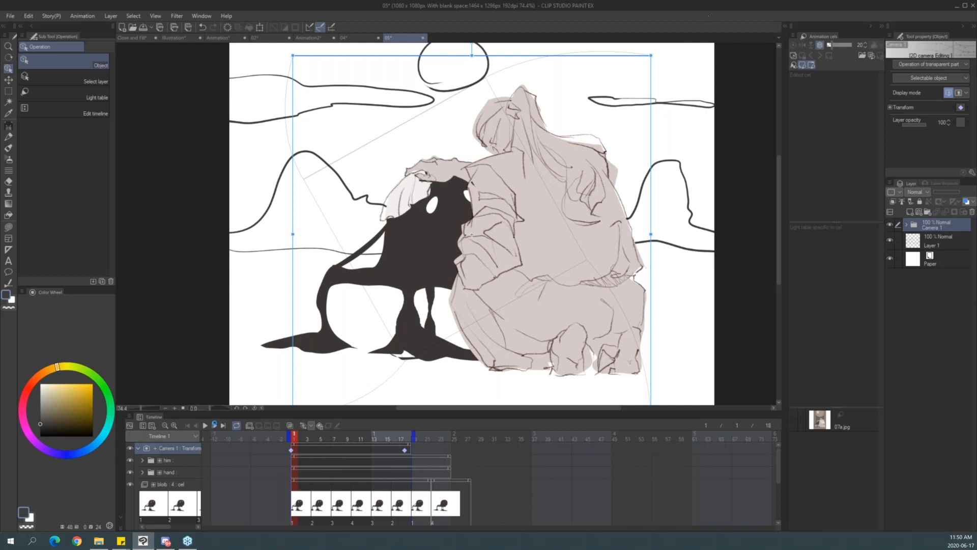
{"action": "left_click", "coordinate": [207, 425]}
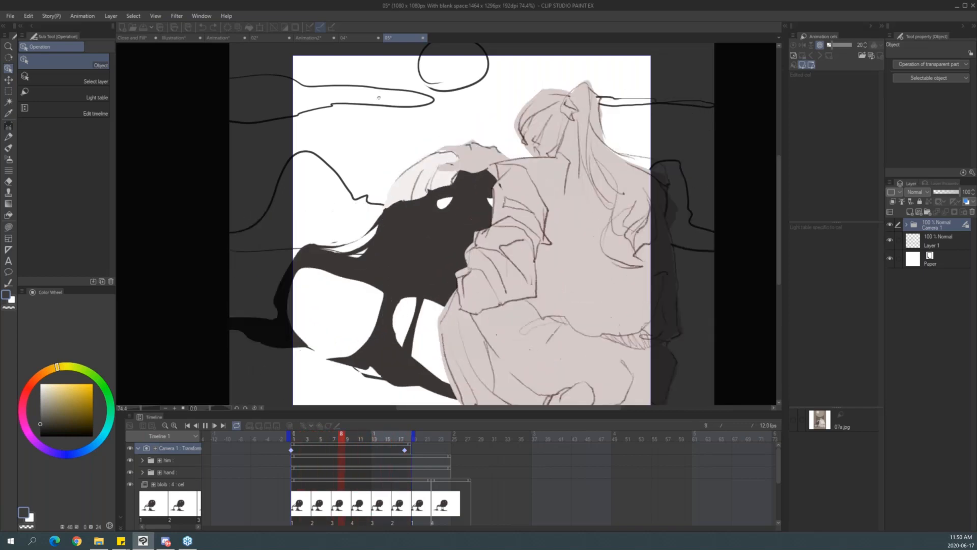
{"action": "left_click", "coordinate": [470, 234]}
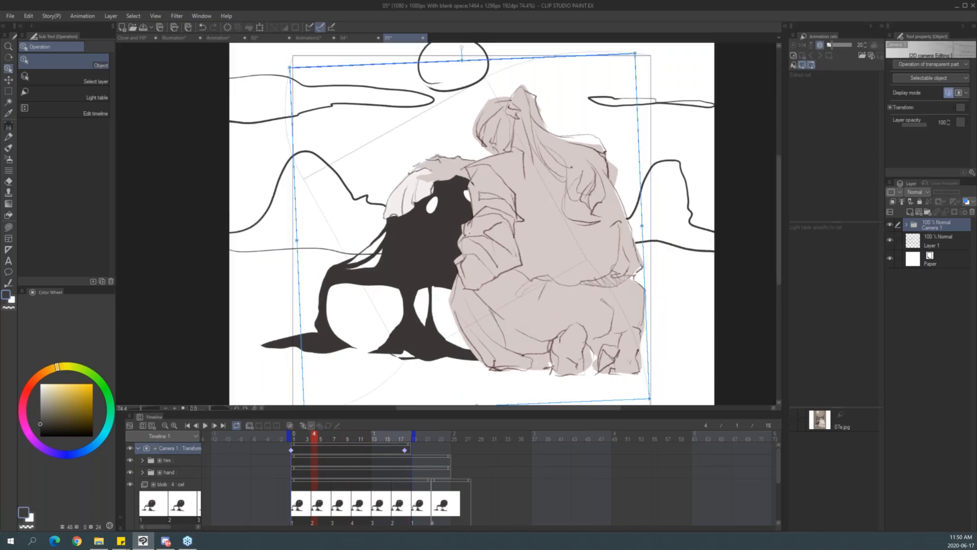
Close the 05 document without saving its changes and reopen 05 from the AWN animation folder.
{"action": "left_click", "coordinate": [890, 240]}
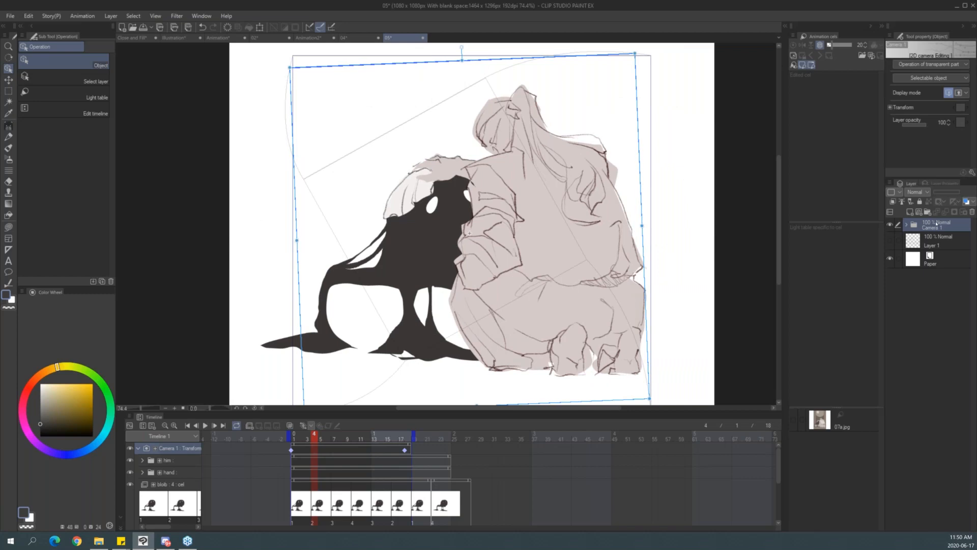
{"action": "key", "text": "ctrl+z"}
{"action": "left_click", "coordinate": [423, 38]}
{"action": "left_click", "coordinate": [496, 197]}
{"action": "key", "text": "ctrl+o"}
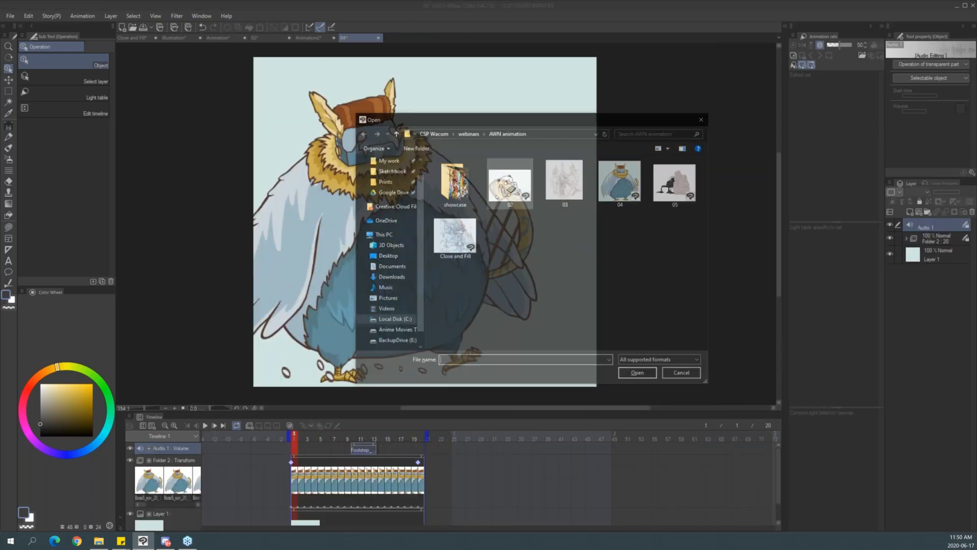
{"action": "double_click", "coordinate": [678, 184]}
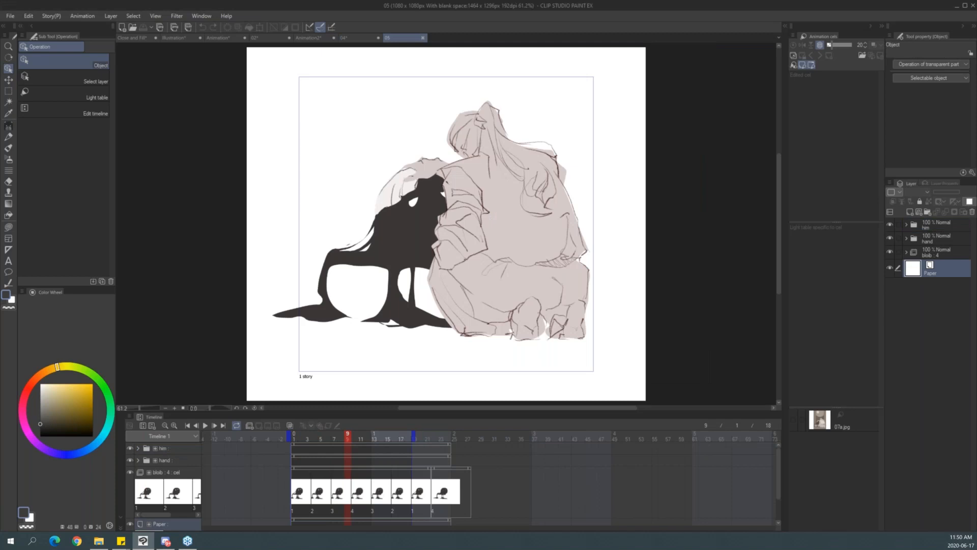
Review the image sequence export settings for the animation and cancel without exporting.
{"action": "left_click", "coordinate": [10, 15]}
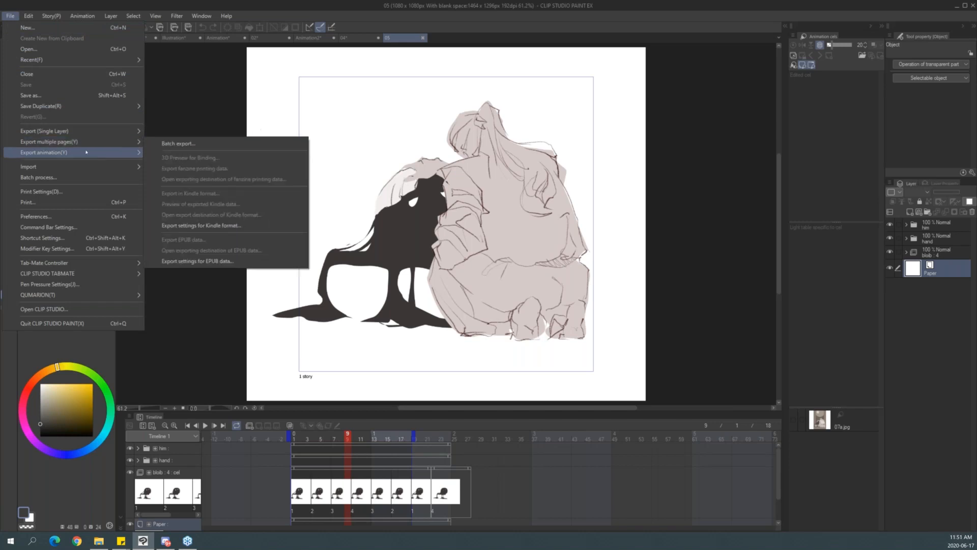
{"action": "mouse_move", "coordinate": [88, 154]}
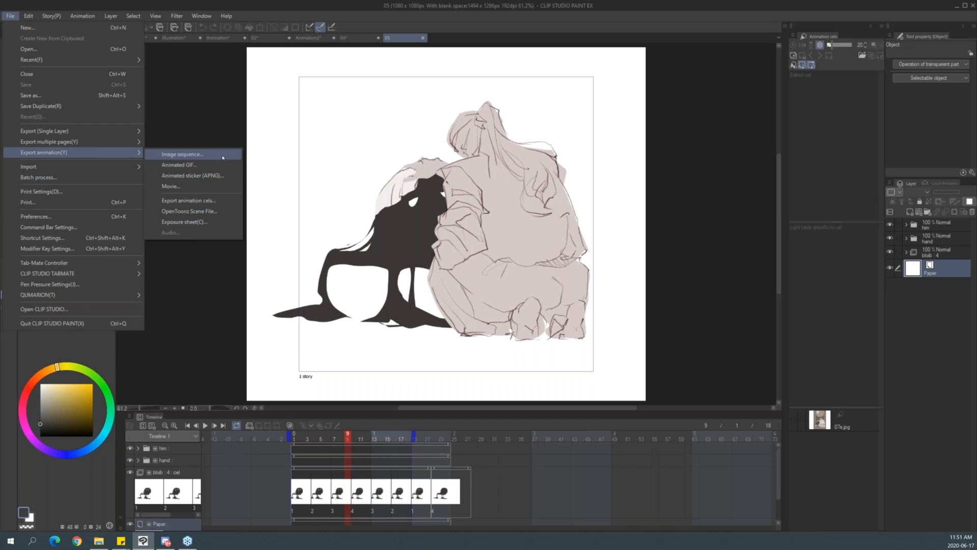
{"action": "left_click", "coordinate": [224, 153]}
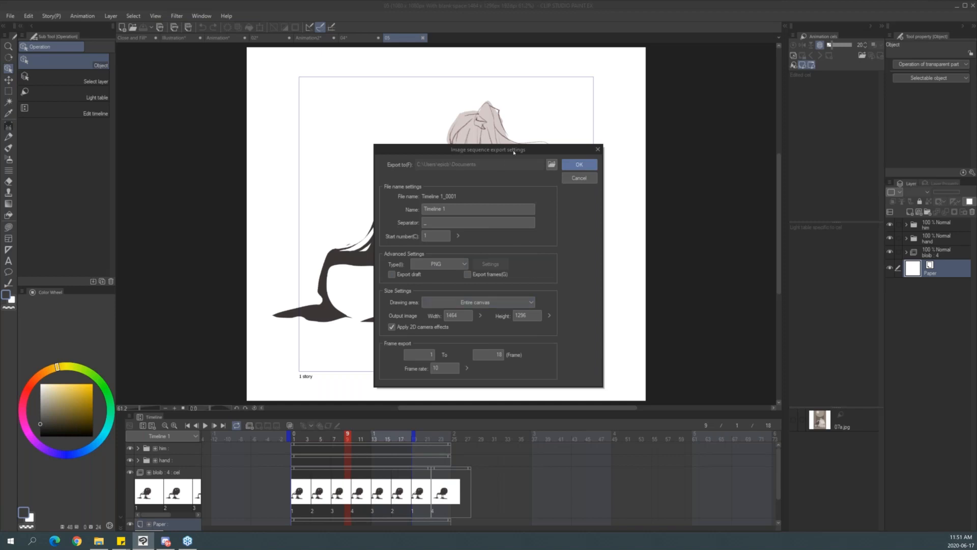
{"action": "left_click", "coordinate": [579, 177]}
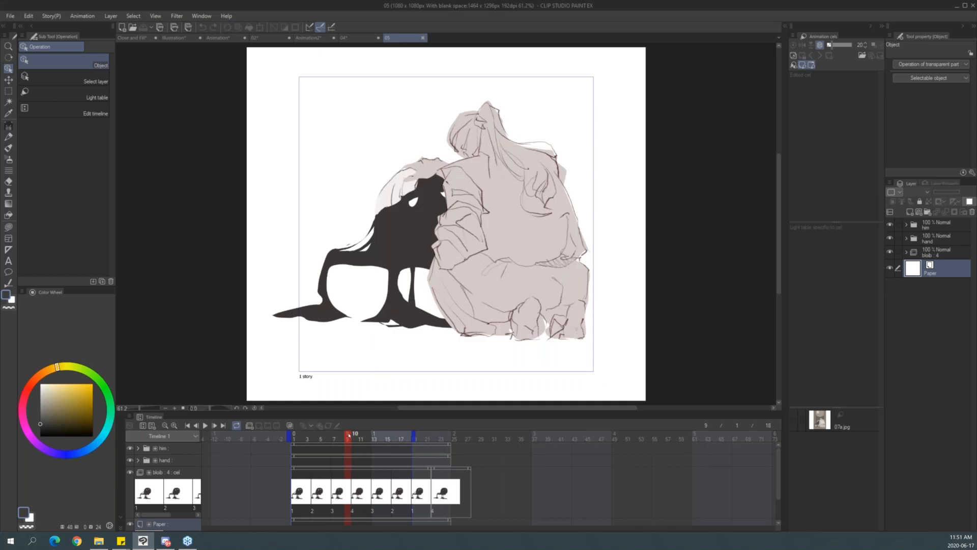
Return to frame 1, check the file types offered for a movie export, and cancel the export.
{"action": "left_click", "coordinate": [295, 439]}
{"action": "left_click_drag", "start_coordinate": [296, 442], "coordinate": [269, 442]}
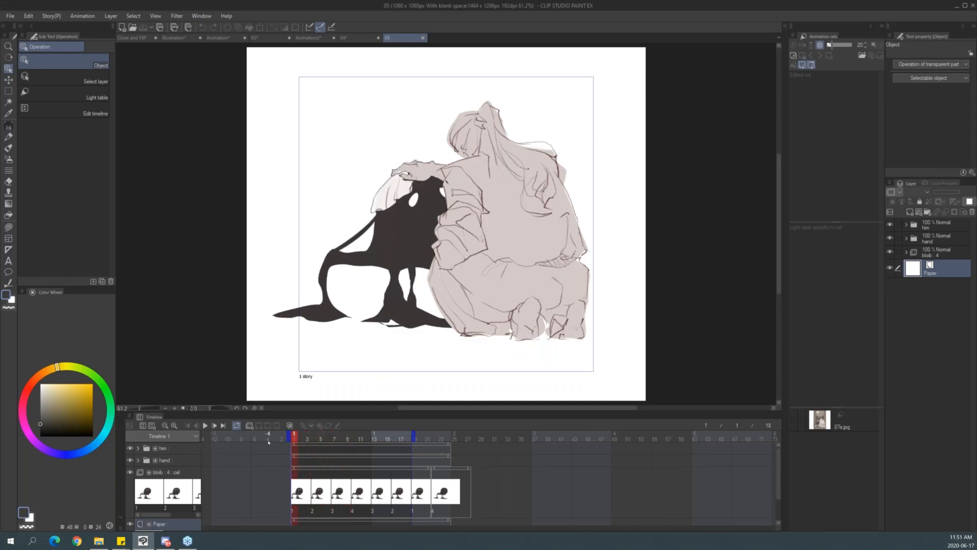
{"action": "left_click", "coordinate": [10, 16]}
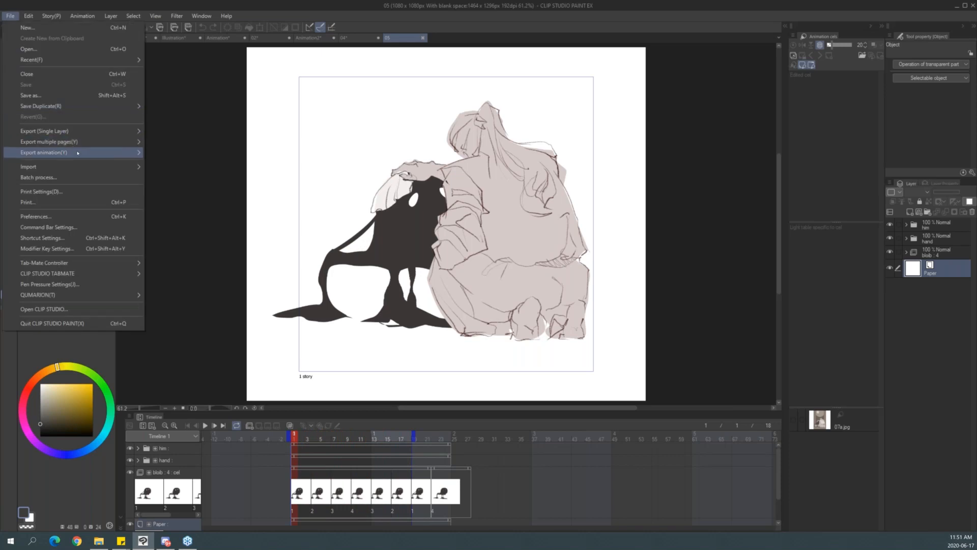
{"action": "mouse_move", "coordinate": [137, 152]}
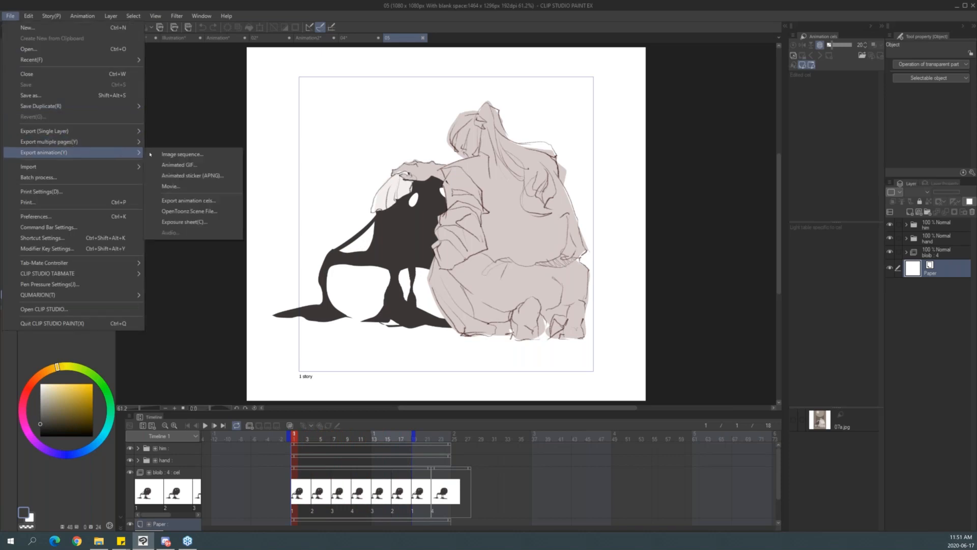
{"action": "left_click", "coordinate": [222, 187]}
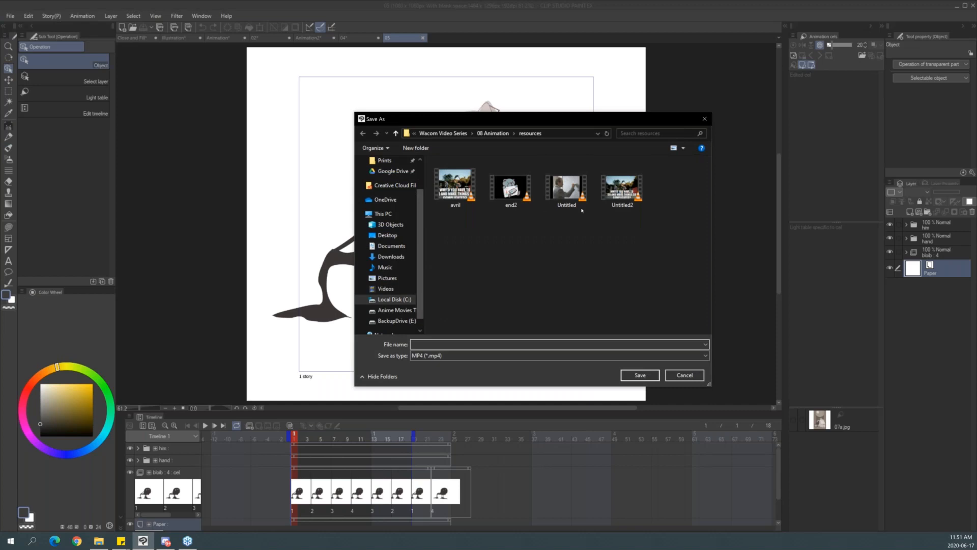
{"action": "left_click", "coordinate": [417, 356]}
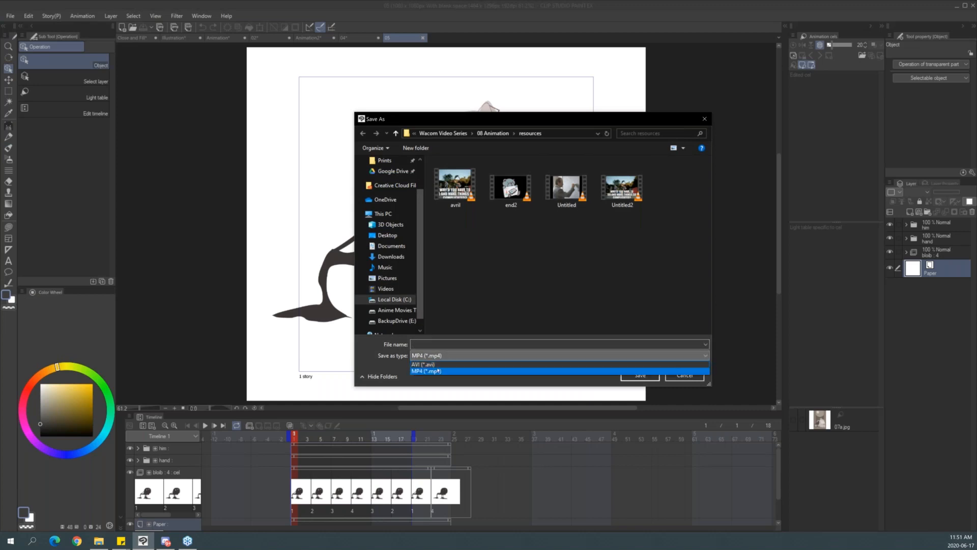
{"action": "left_click", "coordinate": [501, 321]}
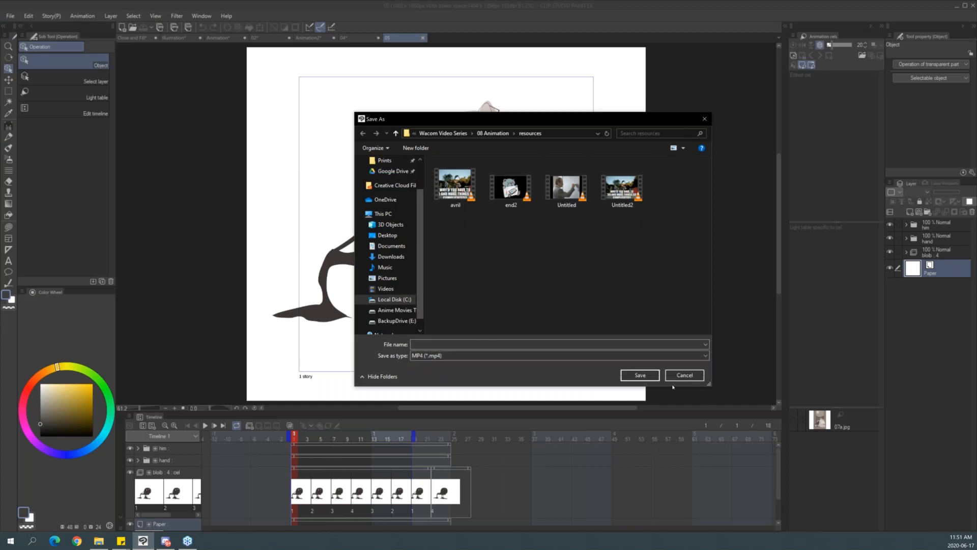
{"action": "left_click", "coordinate": [687, 375]}
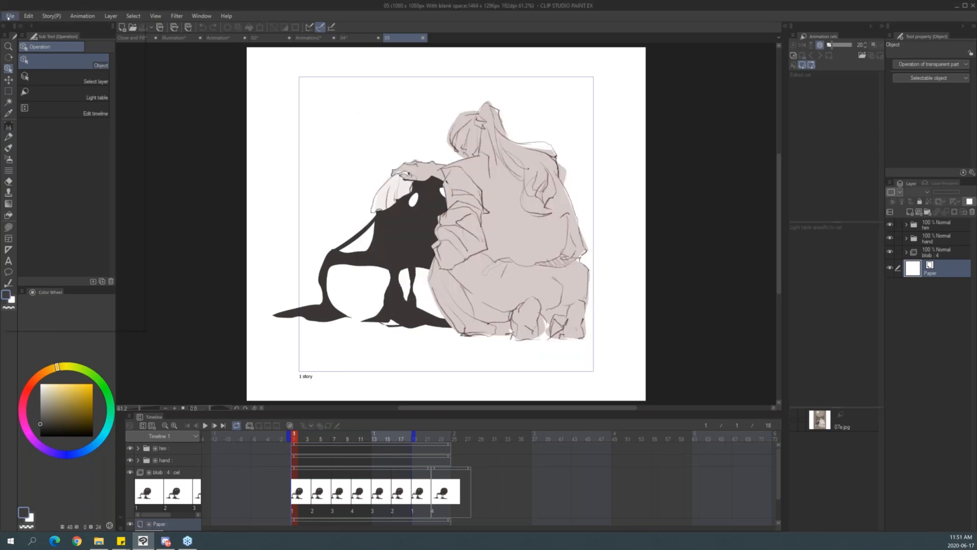
{"action": "left_click", "coordinate": [9, 17]}
{"action": "mouse_move", "coordinate": [82, 151]}
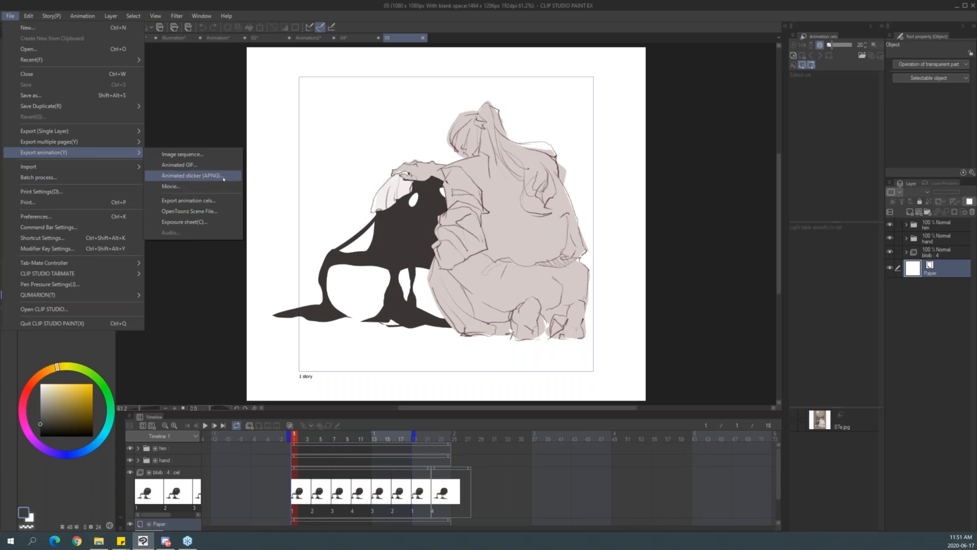
{"action": "left_click", "coordinate": [555, 14]}
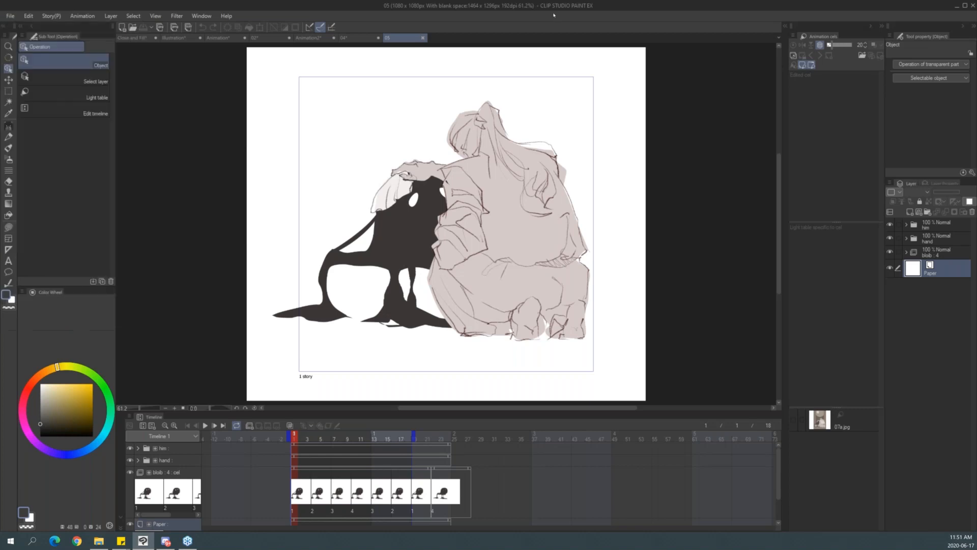
Hide the Paper layer to give the animation a transparent background.
{"action": "left_click", "coordinate": [890, 269]}
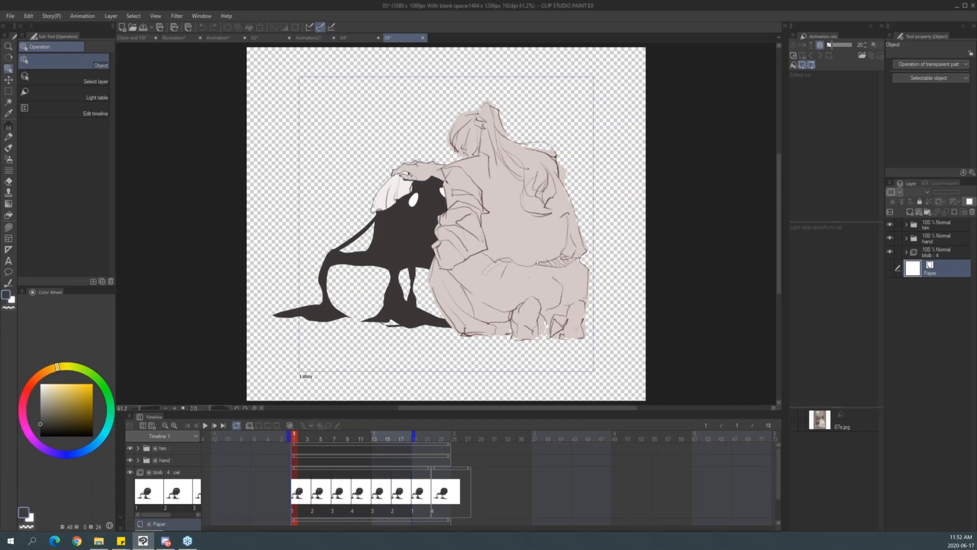
{"action": "key", "text": "ctrl+space"}
{"action": "left_click_drag", "start_coordinate": [521, 232], "coordinate": [544, 171]}
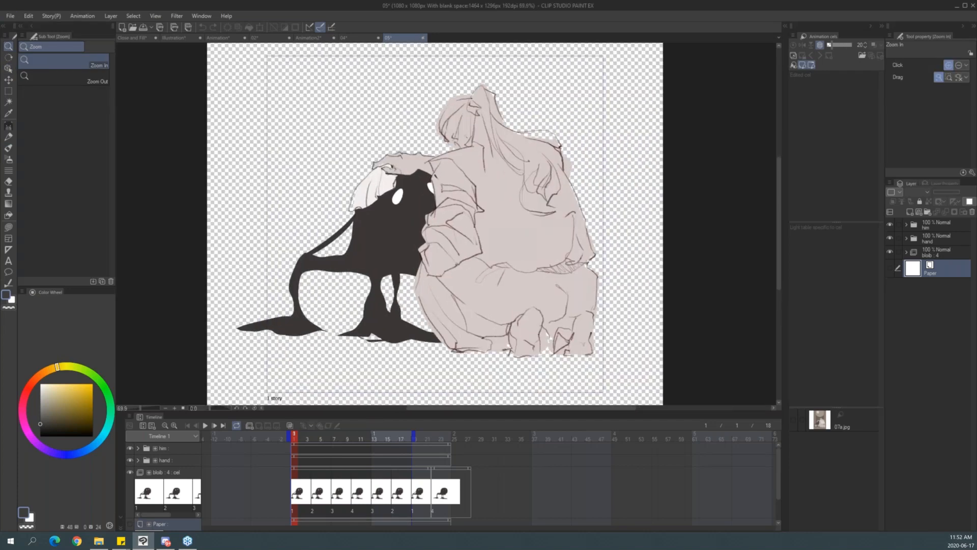
Export the animation to the Desktop as an animated sticker (APNG) named 05, at 320 × 320 px and 4 fps, choosing a loop count.
{"action": "left_click", "coordinate": [11, 17]}
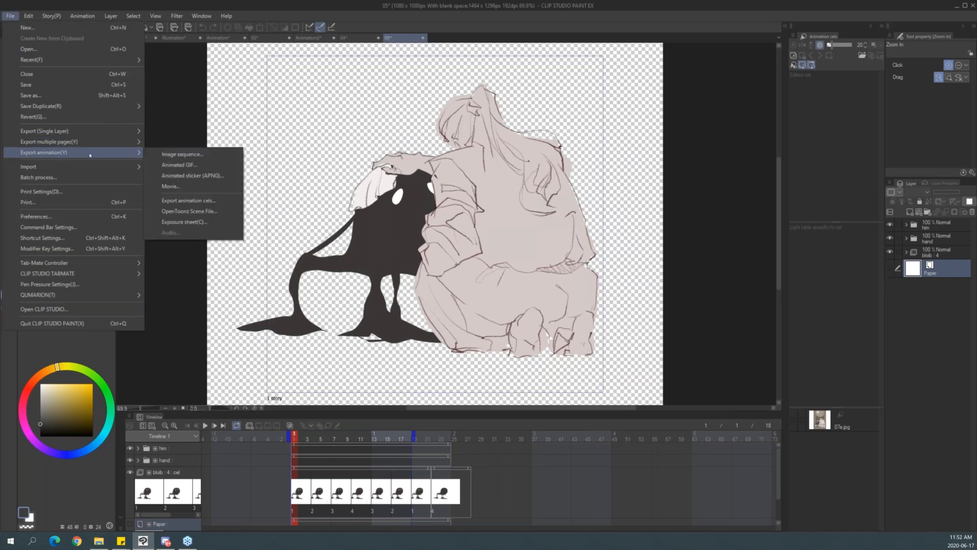
{"action": "left_click", "coordinate": [222, 176]}
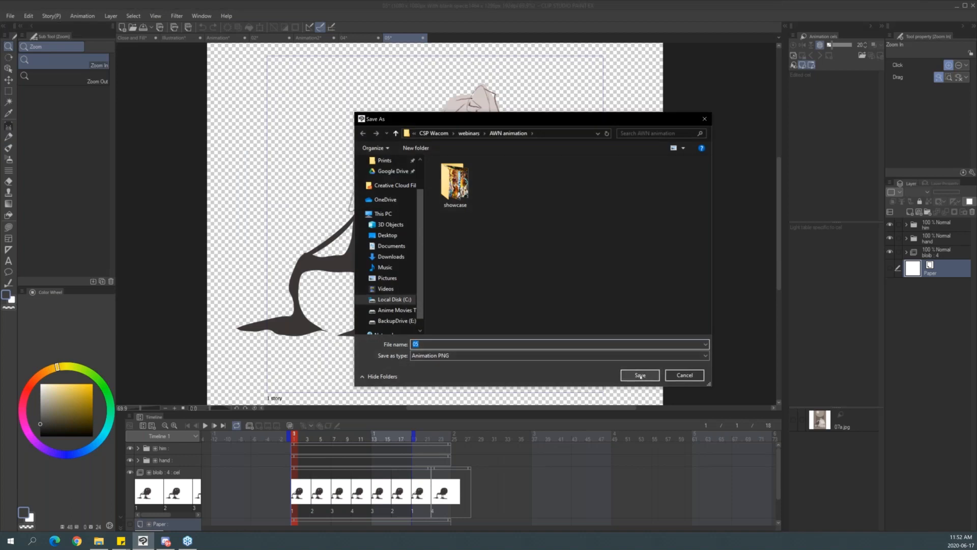
{"action": "left_click", "coordinate": [387, 235]}
{"action": "left_click", "coordinate": [654, 379]}
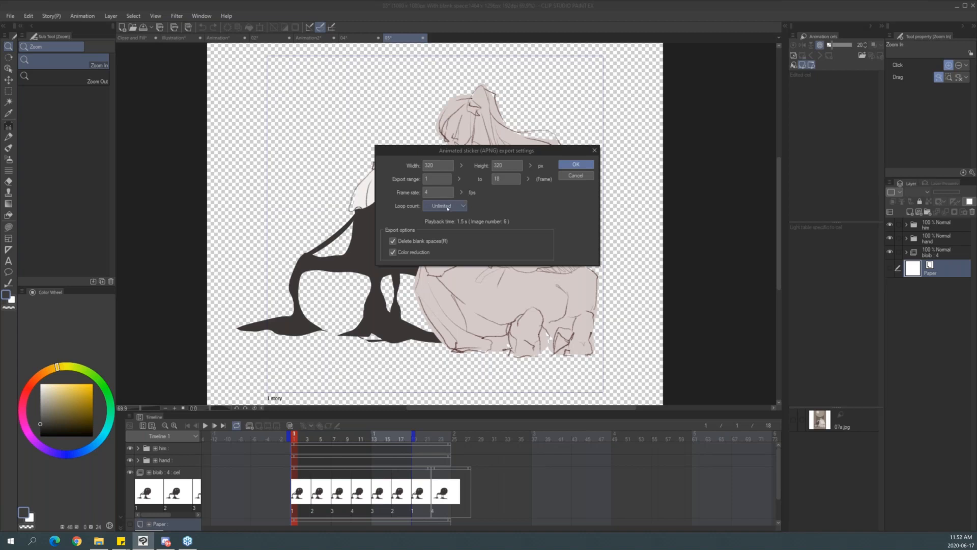
{"action": "left_click", "coordinate": [436, 206]}
{"action": "left_click", "coordinate": [439, 216]}
{"action": "left_click", "coordinate": [576, 164]}
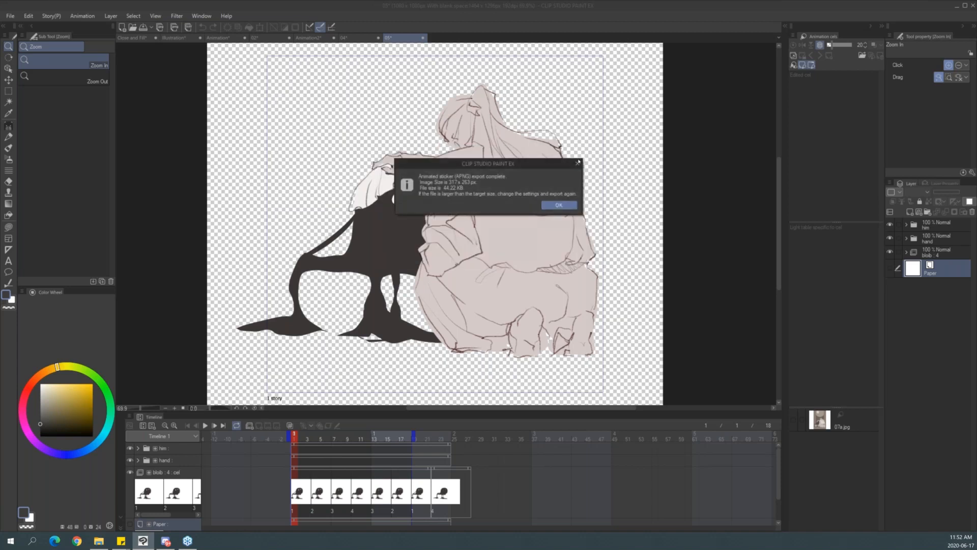
Finish the sticker export, preview the exported 05.png from the Desktop in Chrome, and close the browser.
{"action": "left_click", "coordinate": [548, 204]}
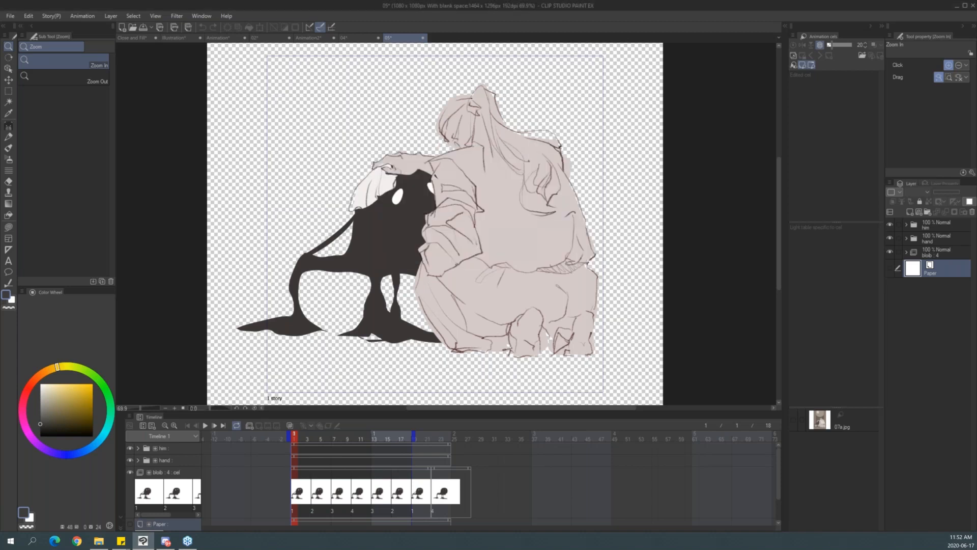
{"action": "left_click", "coordinate": [77, 541]}
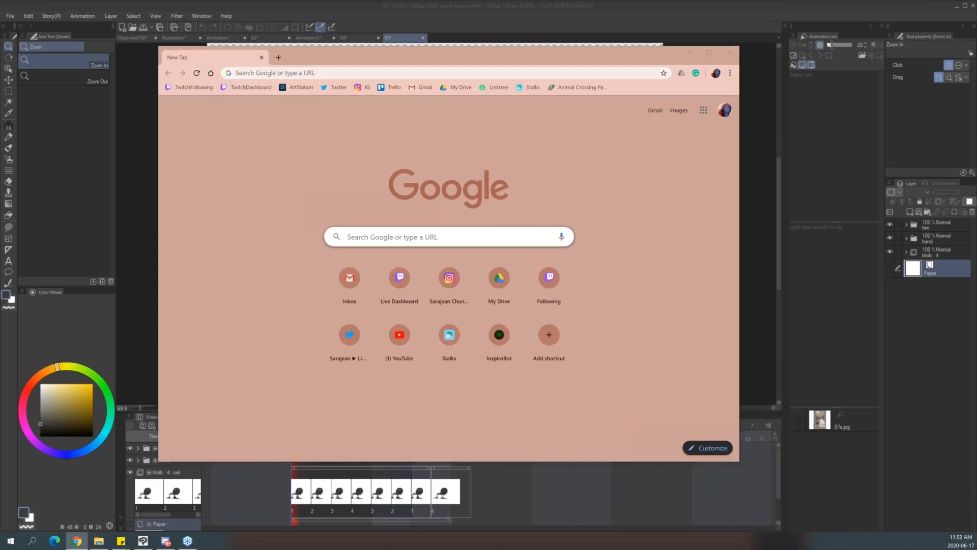
{"action": "left_click_drag", "start_coordinate": [326, 261], "coordinate": [326, 206]}
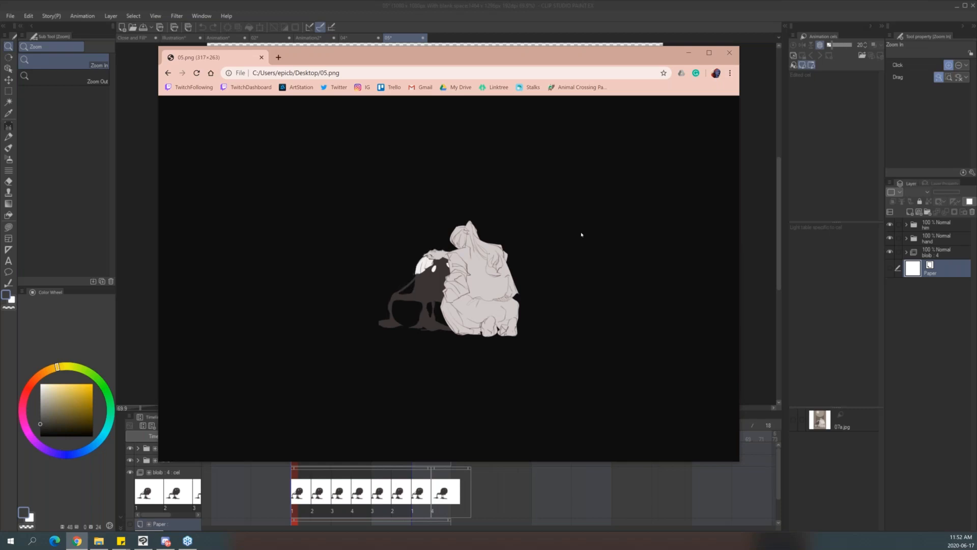
{"action": "left_click", "coordinate": [728, 54]}
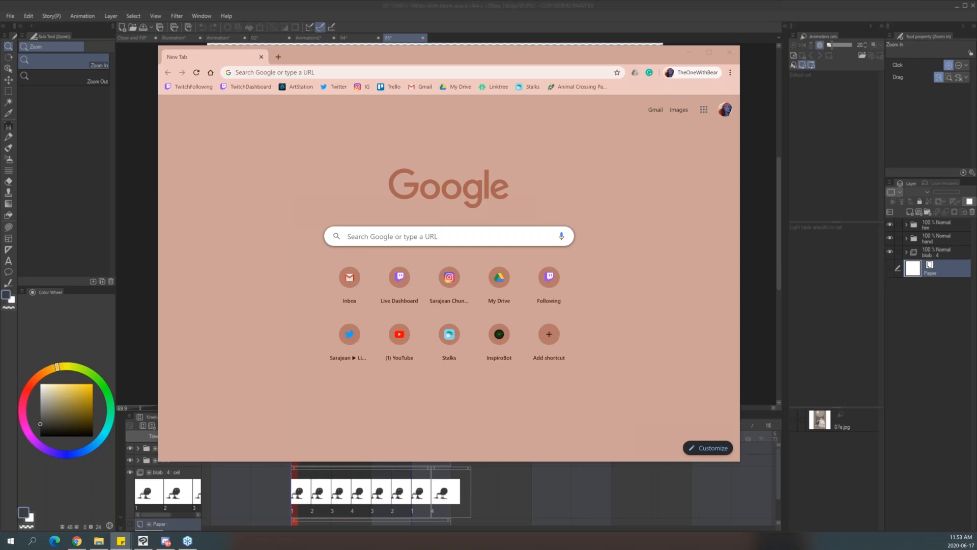
Open the YouTube video All Things Animation With TheOneWithBear (watch?v=JqrsEgeGD-g) in Chrome, pause it, look over its page, and close the browser.
{"action": "left_click", "coordinate": [498, 73]}
{"action": "type", "text": "https://www.youtube.com/watch?v=JqrsEgeGD-g&list=PL5JDtjDGWsw3j38ZWIBLONFJP2YrZbP_d&index=9"}
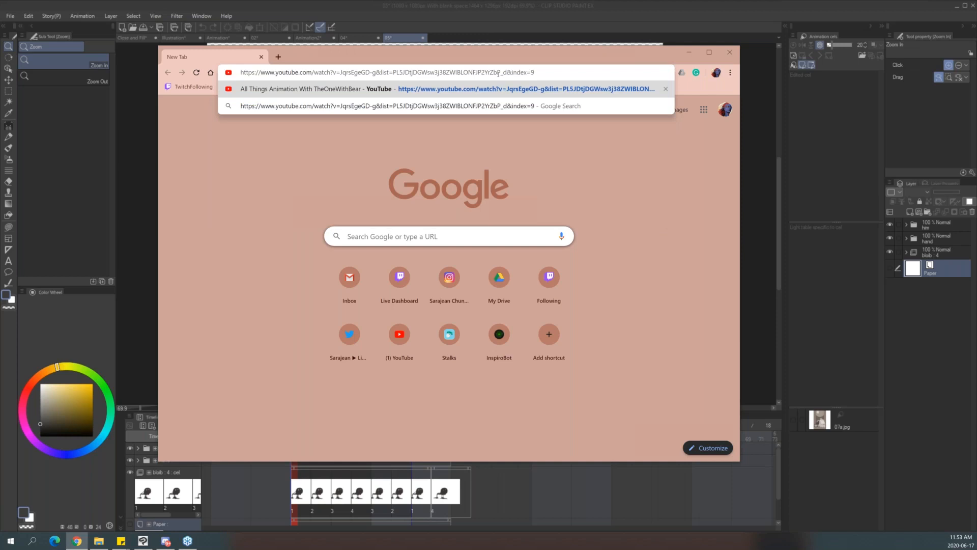
{"action": "key", "text": "Return"}
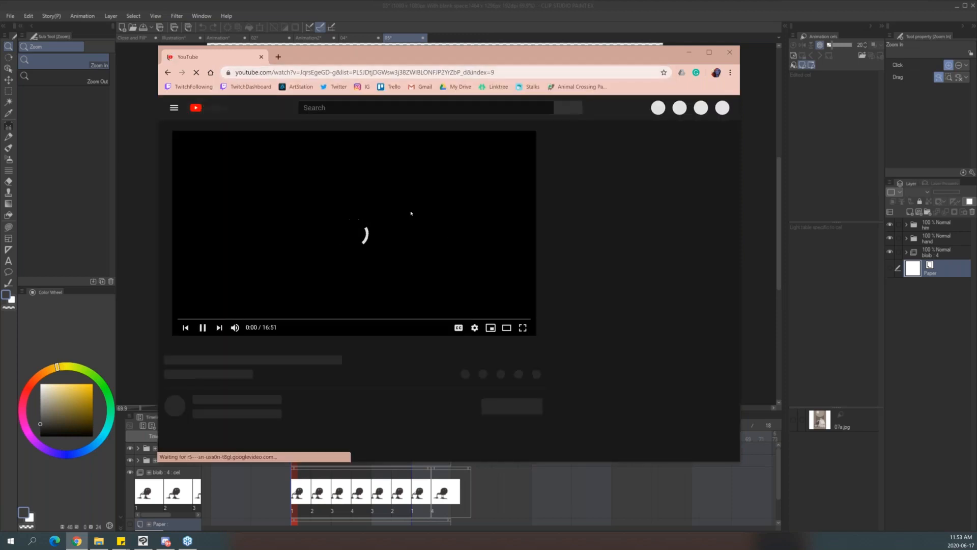
{"action": "left_click", "coordinate": [405, 209]}
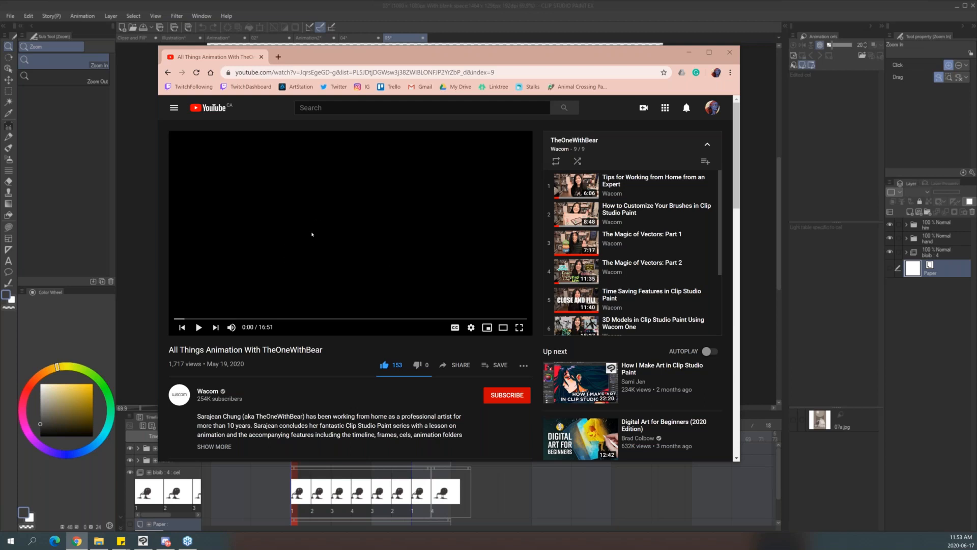
{"action": "scroll", "coordinate": [312, 234], "scroll_direction": "down", "scroll_amount": 1}
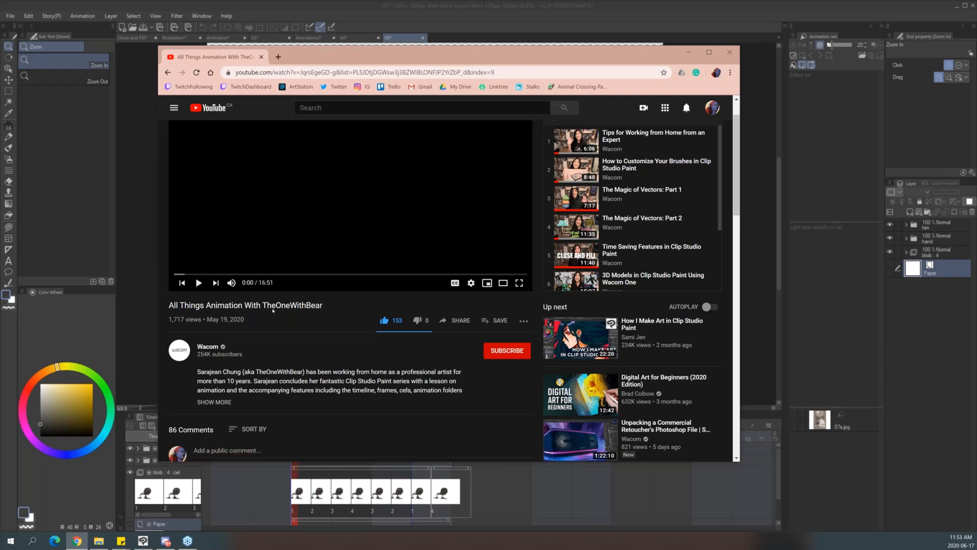
{"action": "scroll", "coordinate": [280, 285], "scroll_direction": "up", "scroll_amount": 1}
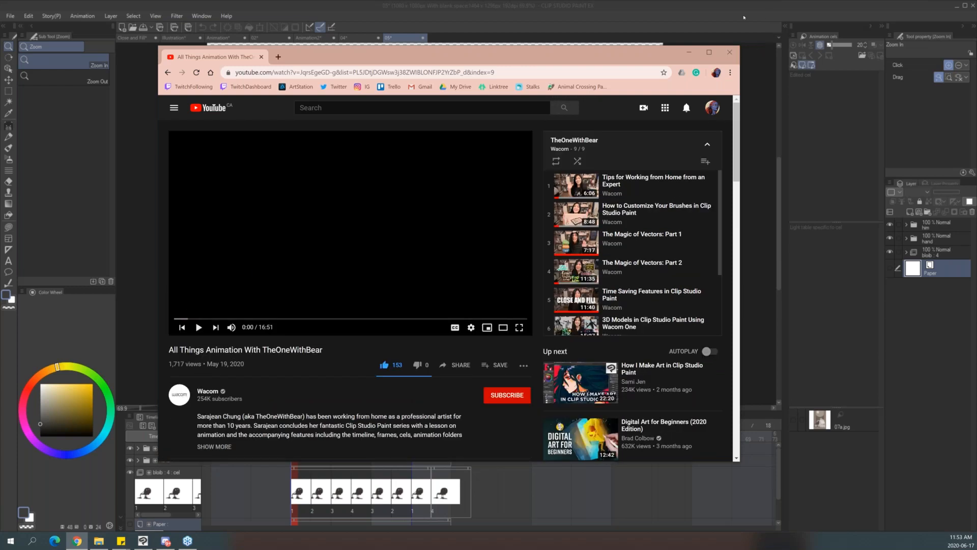
{"action": "left_click", "coordinate": [730, 52]}
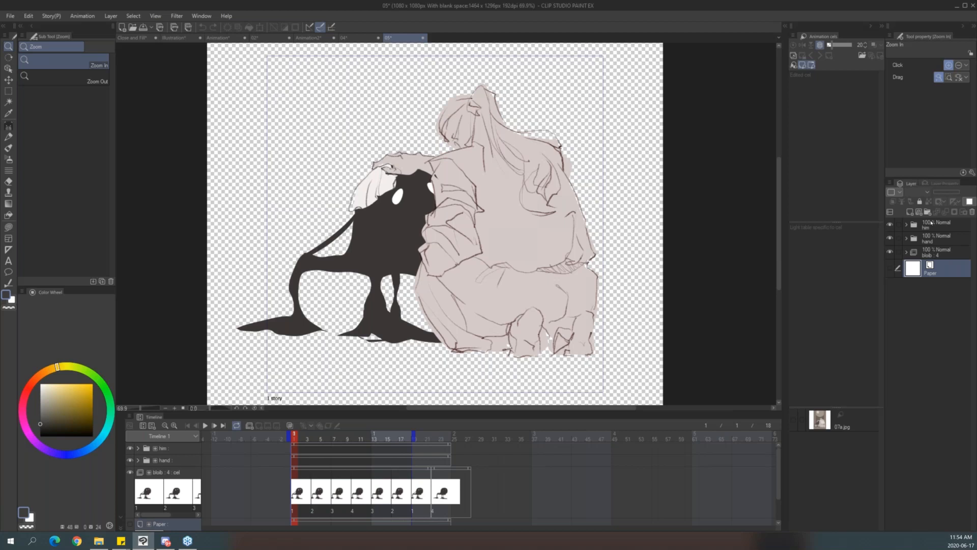
Show the Paper layer again and play the animation, stopping playback at frame 18.
{"action": "left_click", "coordinate": [889, 268]}
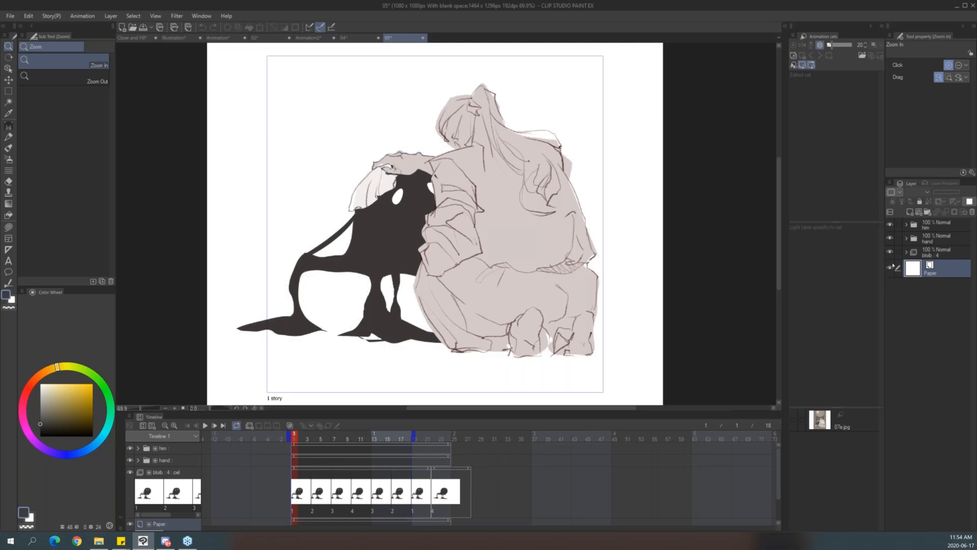
{"action": "key", "text": "Return"}
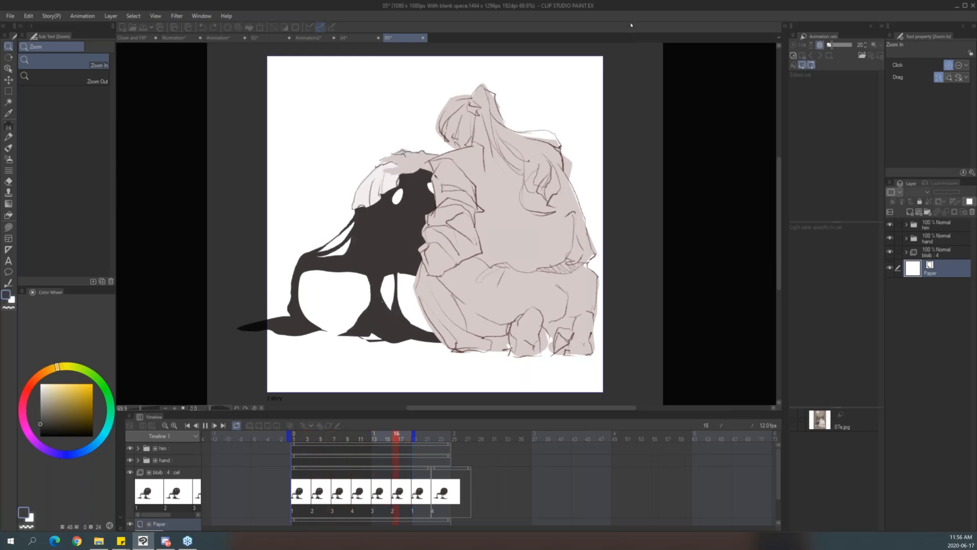
{"action": "key", "text": "space"}
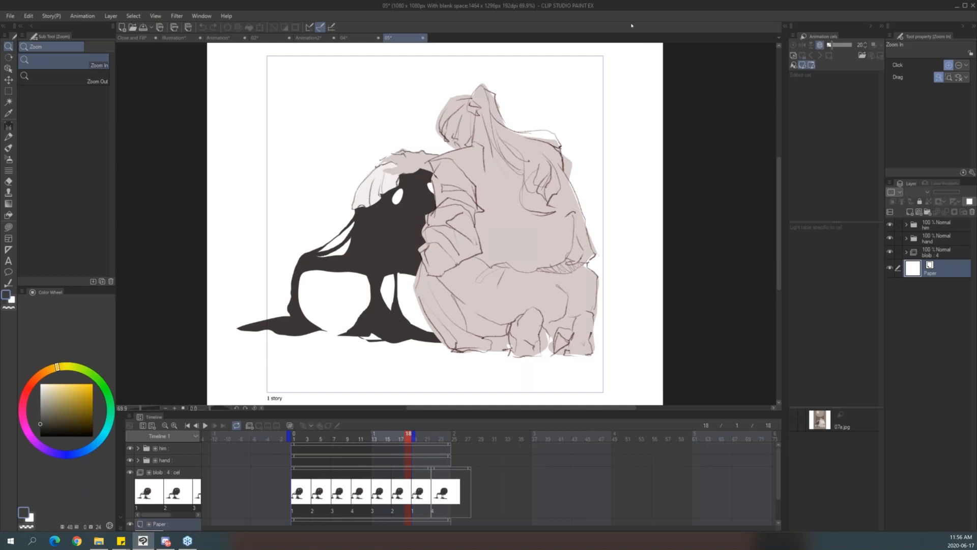
Create a new illustration canvas, 8.50 × 11.00 in at 300 dpi, with white paper.
{"action": "key", "text": "ctrl+n"}
{"action": "left_click", "coordinate": [334, 88]}
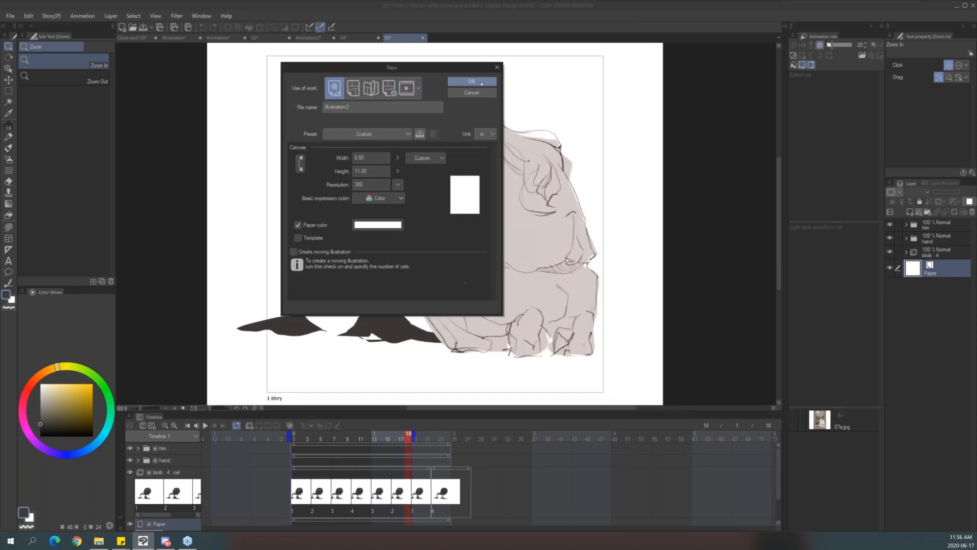
{"action": "left_click", "coordinate": [471, 81]}
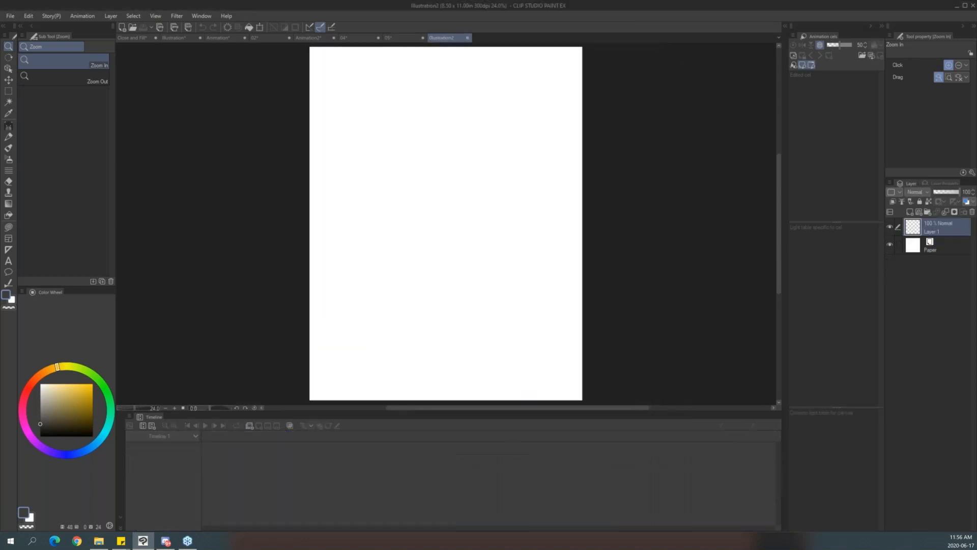
Collapse the Timeline and Animation cels palettes to give the canvas more room.
{"action": "left_click", "coordinate": [120, 526]}
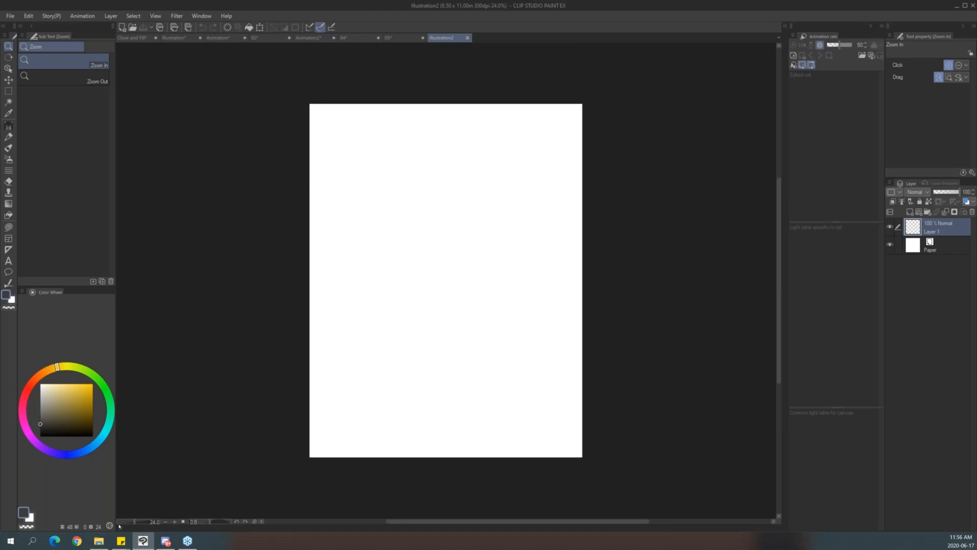
{"action": "left_click_drag", "start_coordinate": [529, 278], "coordinate": [558, 285]}
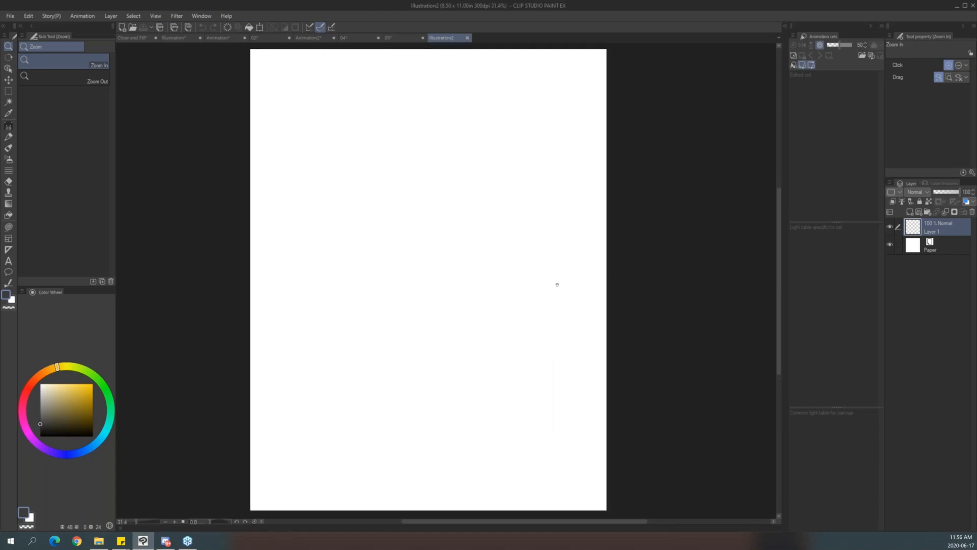
{"action": "left_click", "coordinate": [883, 27]}
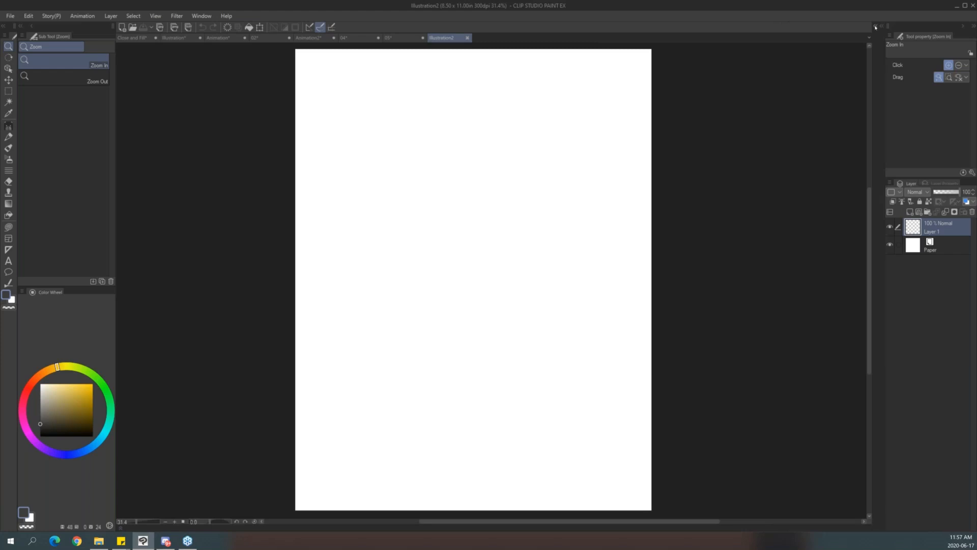
Browse the 3D pose and body type materials and add the 3D drawing figure-Ver.2 (Female) to the canvas.
{"action": "left_click", "coordinate": [875, 27]}
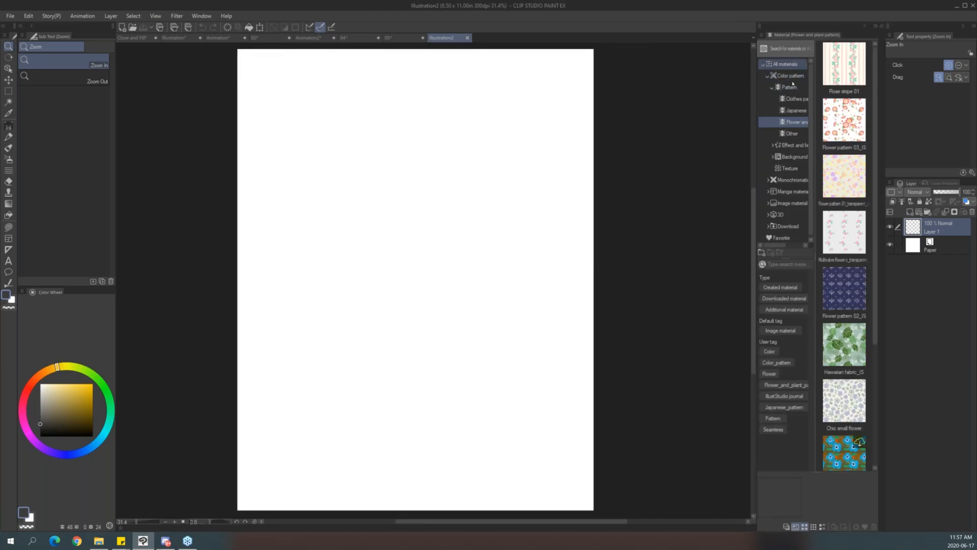
{"action": "left_click", "coordinate": [791, 213]}
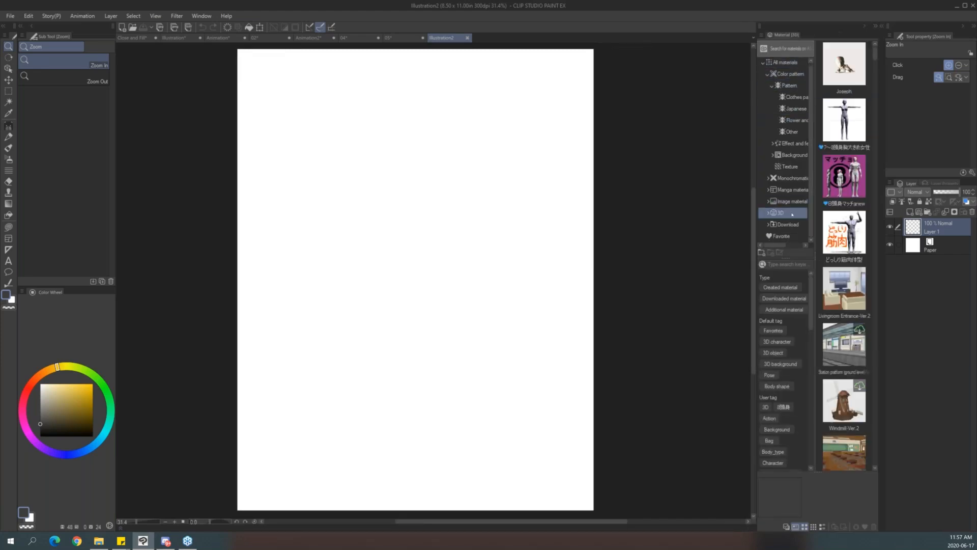
{"action": "scroll", "coordinate": [865, 206], "scroll_direction": "down", "scroll_amount": 5}
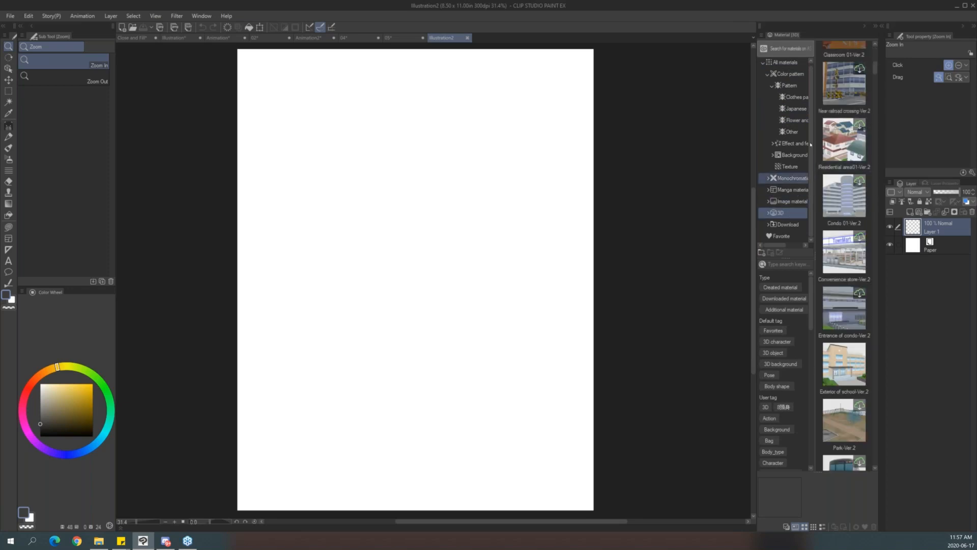
{"action": "left_click", "coordinate": [769, 213]}
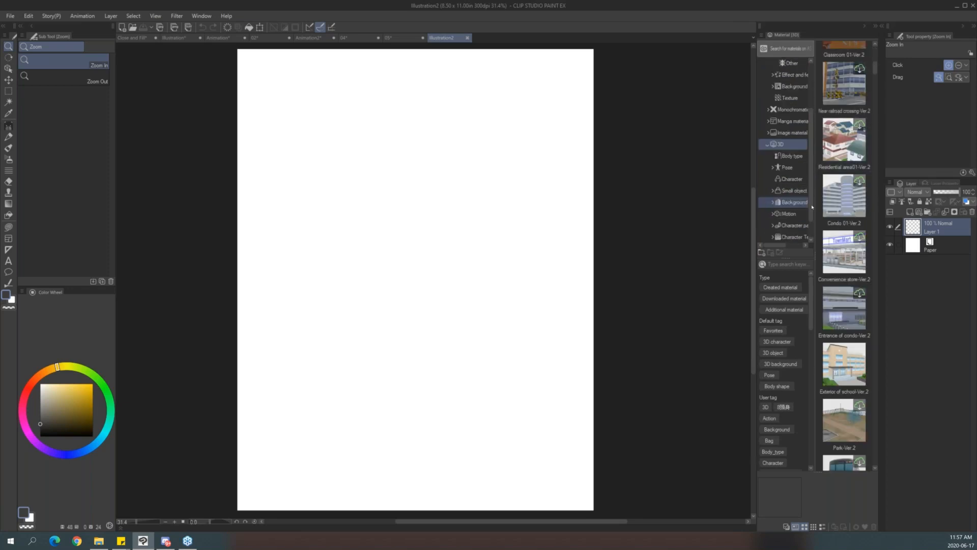
{"action": "left_click", "coordinate": [786, 167]}
{"action": "left_click", "coordinate": [847, 109]}
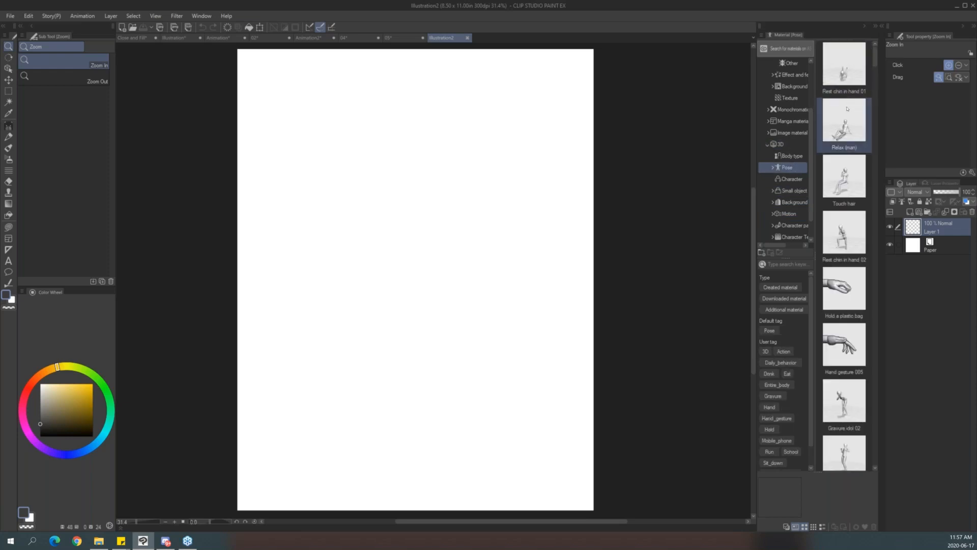
{"action": "left_click", "coordinate": [802, 156]}
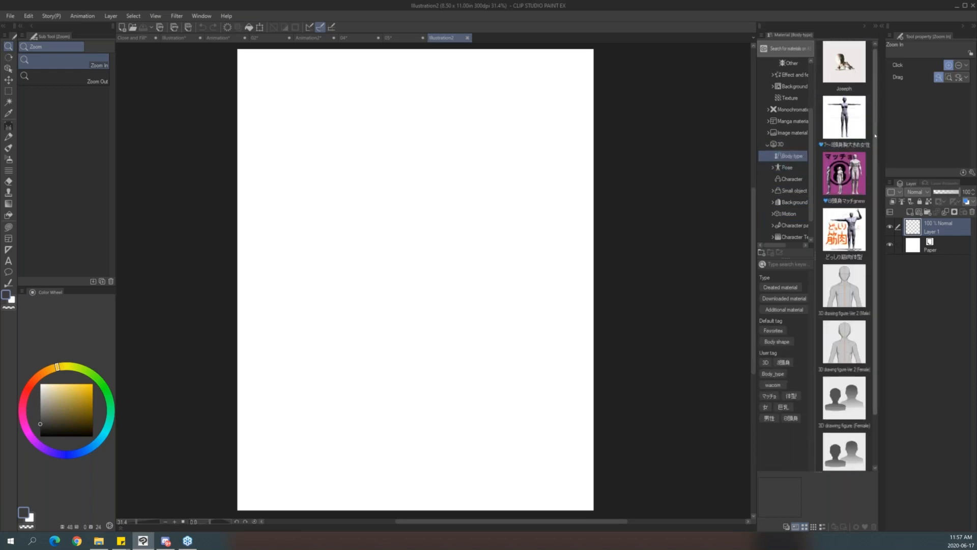
{"action": "scroll", "coordinate": [875, 136], "scroll_direction": "down", "scroll_amount": 1}
{"action": "left_click", "coordinate": [852, 290]}
{"action": "left_click_drag", "start_coordinate": [852, 290], "coordinate": [445, 327]}
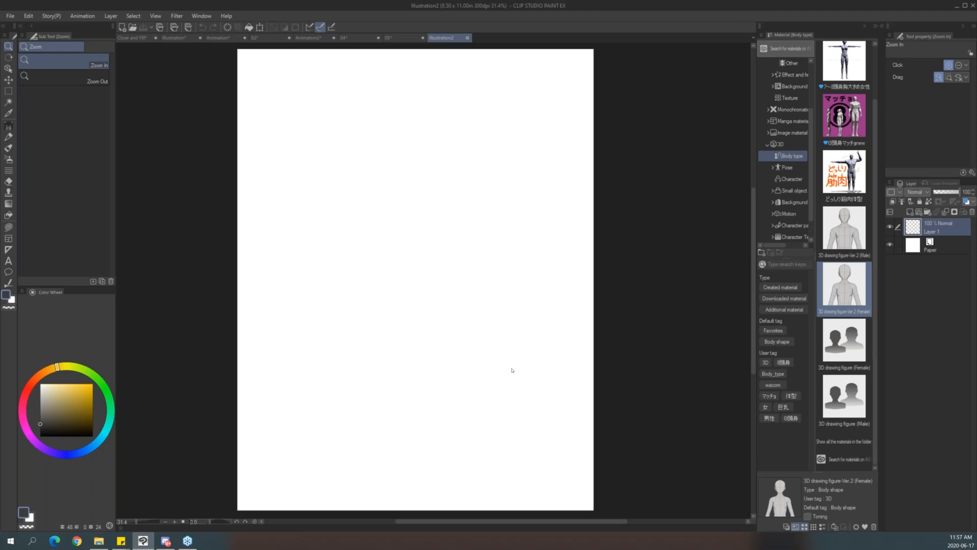
Rotate the camera around the figure and pose its left arm with the elbow raised and the hand in front of the chest.
{"action": "left_click_drag", "start_coordinate": [501, 299], "coordinate": [430, 328]}
{"action": "left_click", "coordinate": [464, 209]}
{"action": "left_click_drag", "start_coordinate": [473, 132], "coordinate": [483, 144]}
{"action": "left_click", "coordinate": [514, 210]}
{"action": "left_click_drag", "start_coordinate": [513, 211], "coordinate": [453, 174]}
{"action": "left_click", "coordinate": [529, 152]}
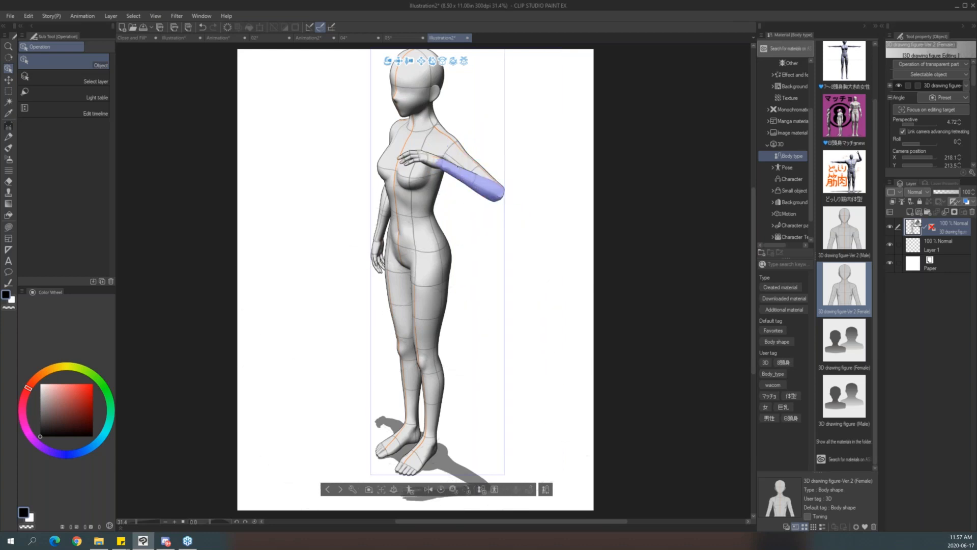
{"action": "left_click", "coordinate": [452, 169]}
{"action": "left_click", "coordinate": [454, 167]}
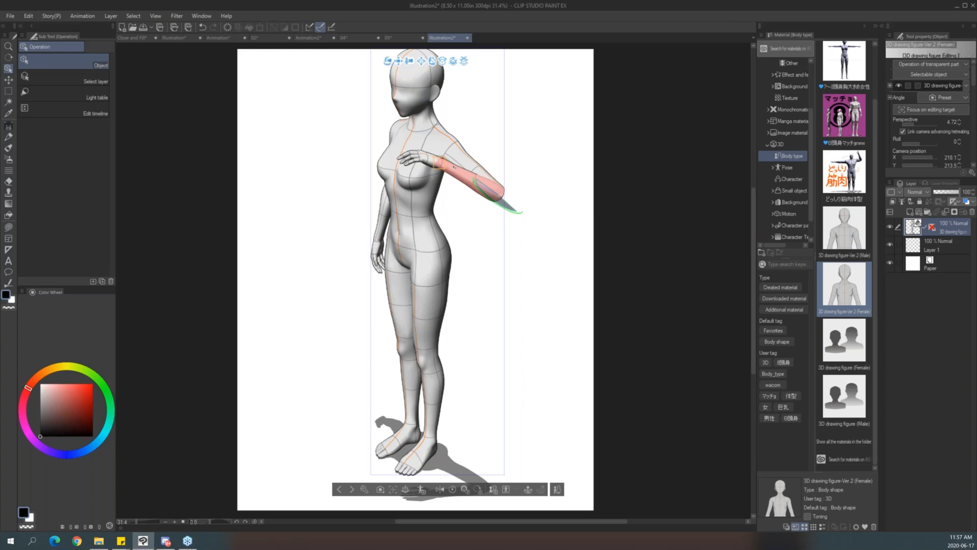
{"action": "left_click", "coordinate": [133, 161]}
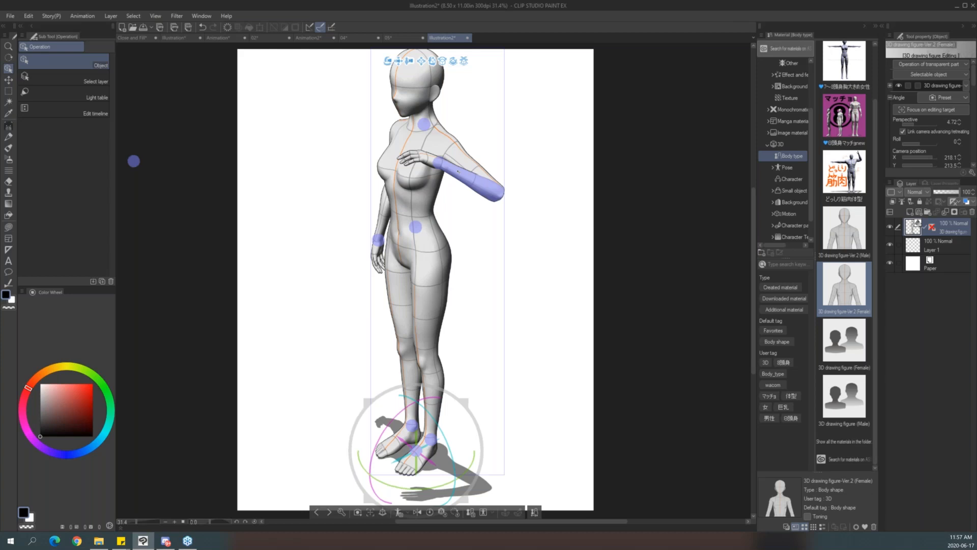
Adjust the direction of the light source on the 3D figure and close the reference painting 10Medusa.jpg after viewing it.
{"action": "scroll", "coordinate": [939, 111], "scroll_direction": "down", "scroll_amount": 5}
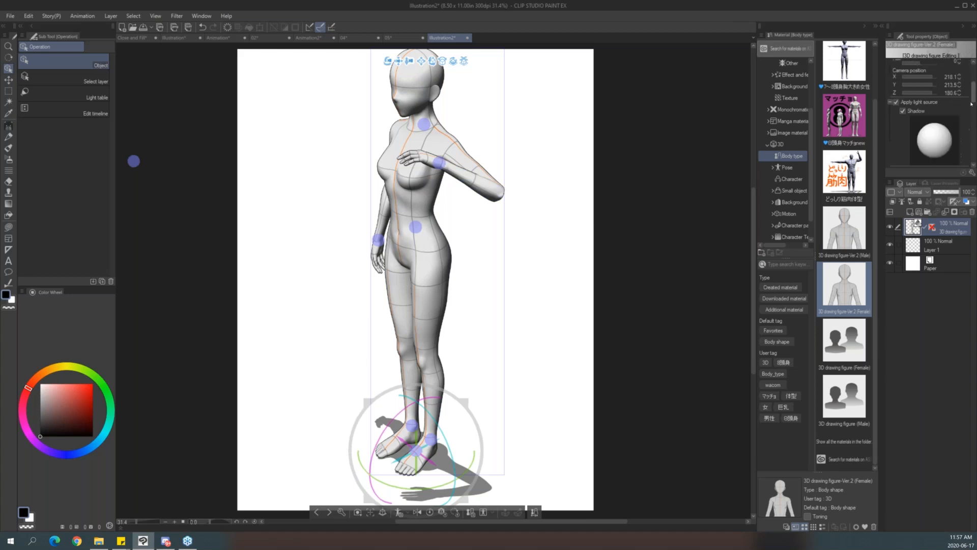
{"action": "left_click_drag", "start_coordinate": [939, 111], "coordinate": [953, 109]}
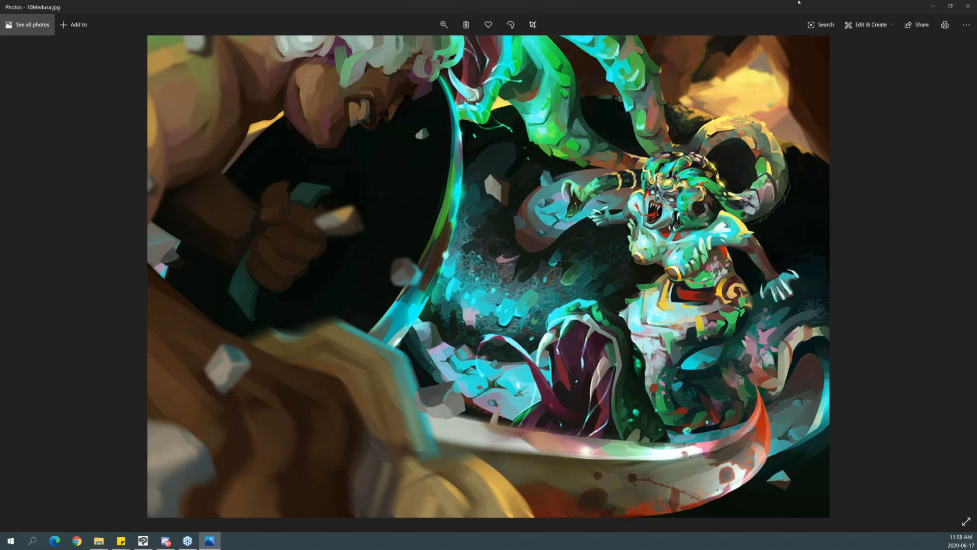
{"action": "left_click", "coordinate": [968, 7]}
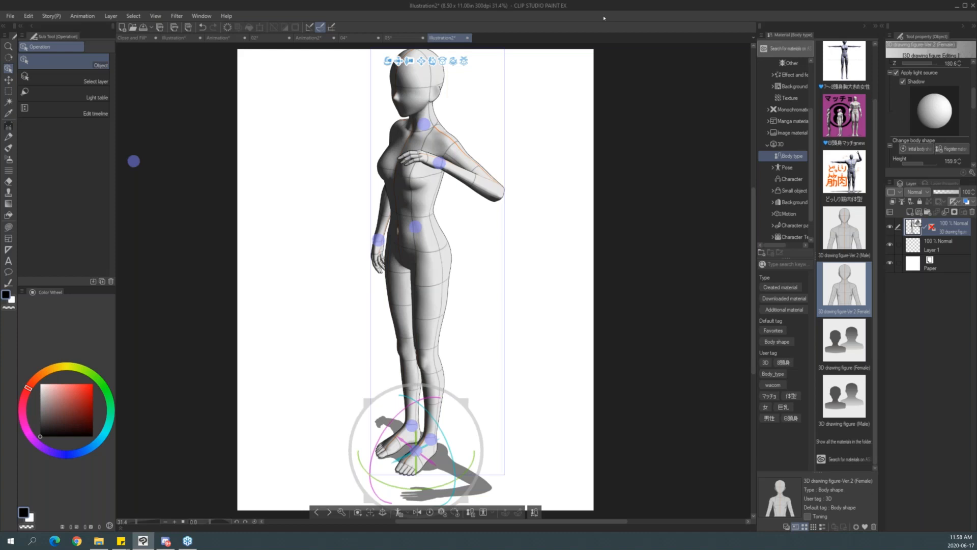
Review the 3D figure's height, head-to-body ratio, body shape, hand pose and outline width settings.
{"action": "scroll", "coordinate": [972, 104], "scroll_direction": "down", "scroll_amount": 5}
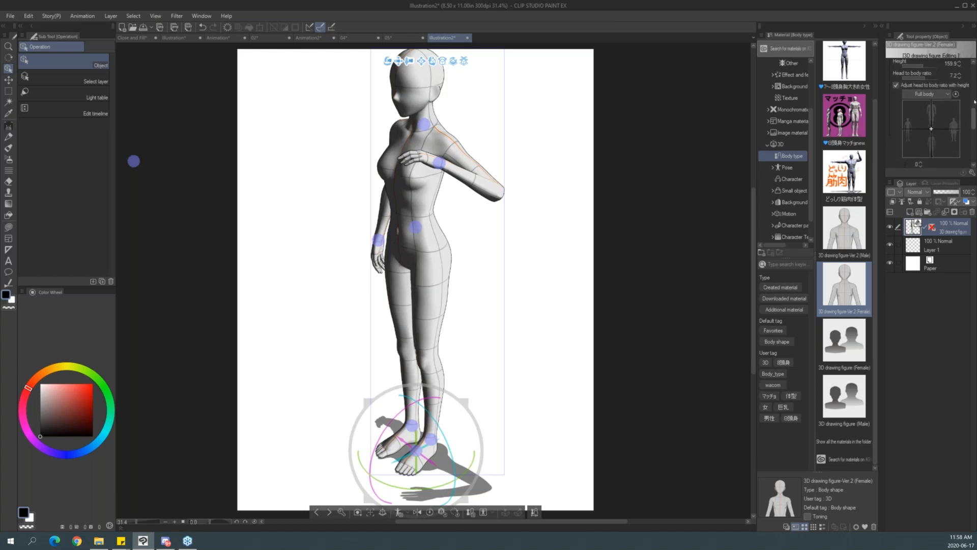
{"action": "scroll", "coordinate": [973, 87], "scroll_direction": "up", "scroll_amount": 5}
{"action": "left_click_drag", "start_coordinate": [972, 88], "coordinate": [963, 144]}
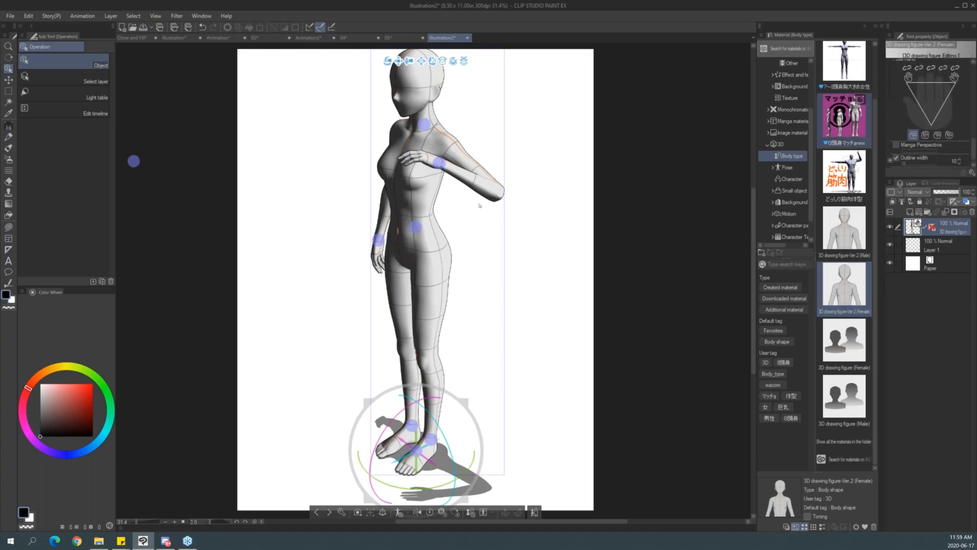
Rotate the 3D camera to show the figure from a higher and more frontal angle.
{"action": "left_click_drag", "start_coordinate": [534, 207], "coordinate": [551, 208]}
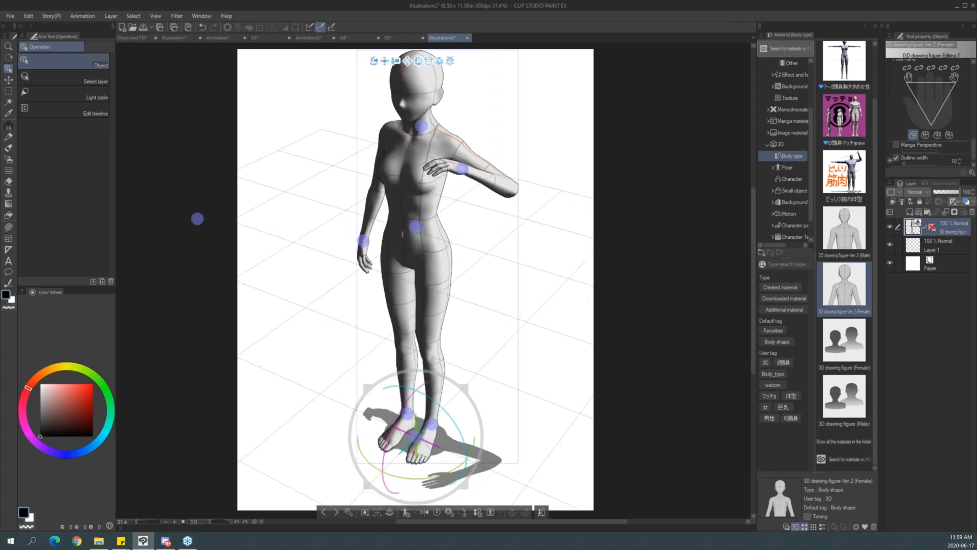
{"action": "left_click", "coordinate": [482, 180]}
{"action": "left_click", "coordinate": [482, 179]}
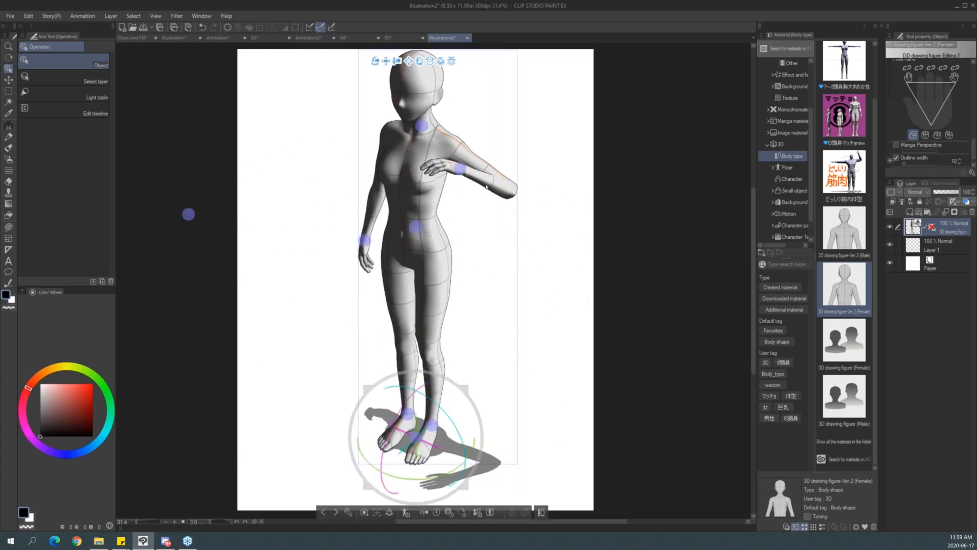
Set the 3D camera perspective to 30.70 and extend the figure's left forearm forward towards the viewer.
{"action": "left_click", "coordinate": [386, 61]}
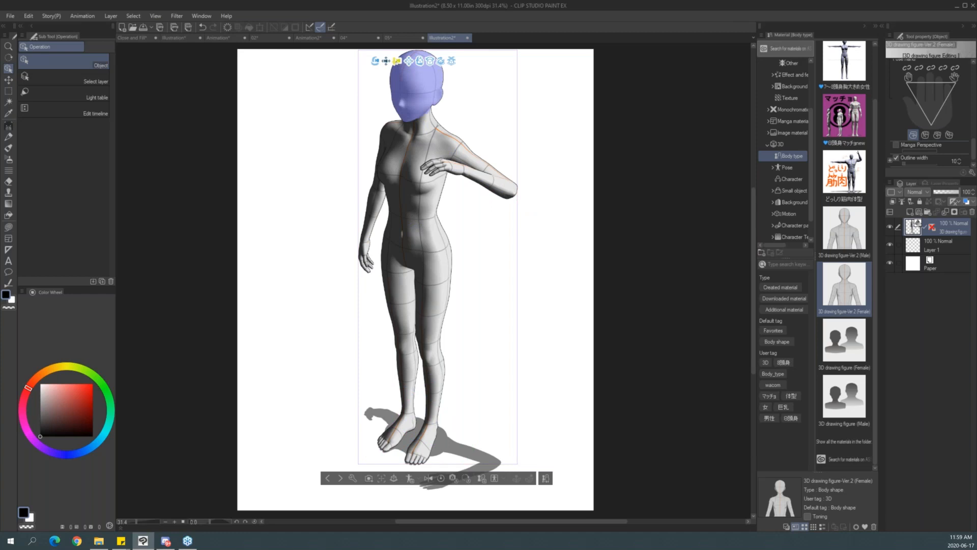
{"action": "left_click_drag", "start_coordinate": [541, 185], "coordinate": [536, 136]}
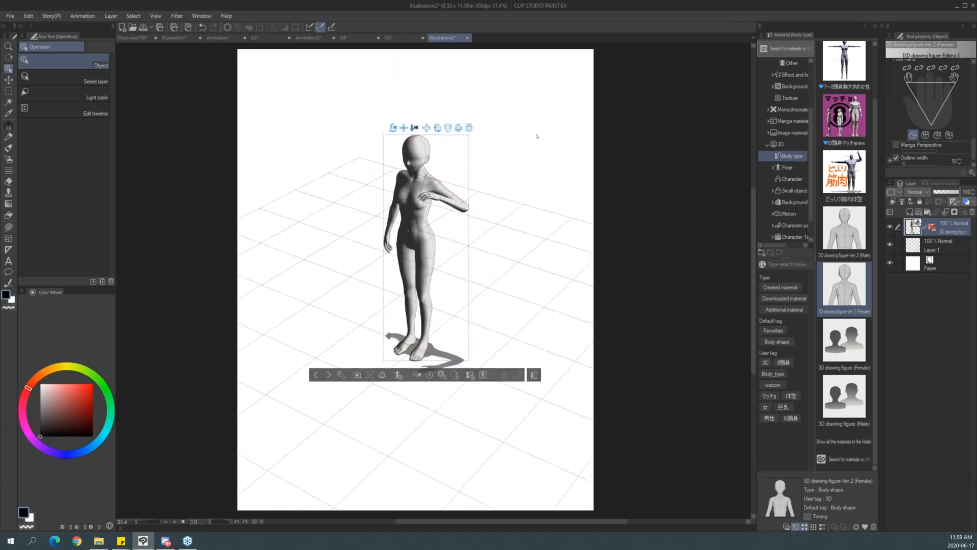
{"action": "left_click_drag", "start_coordinate": [973, 149], "coordinate": [976, 70]}
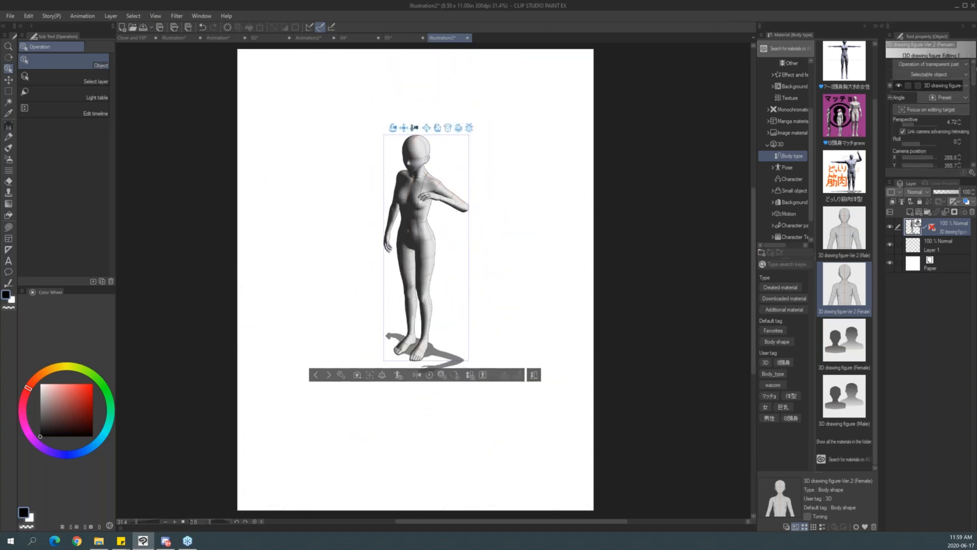
{"action": "left_click_drag", "start_coordinate": [913, 123], "coordinate": [927, 123]}
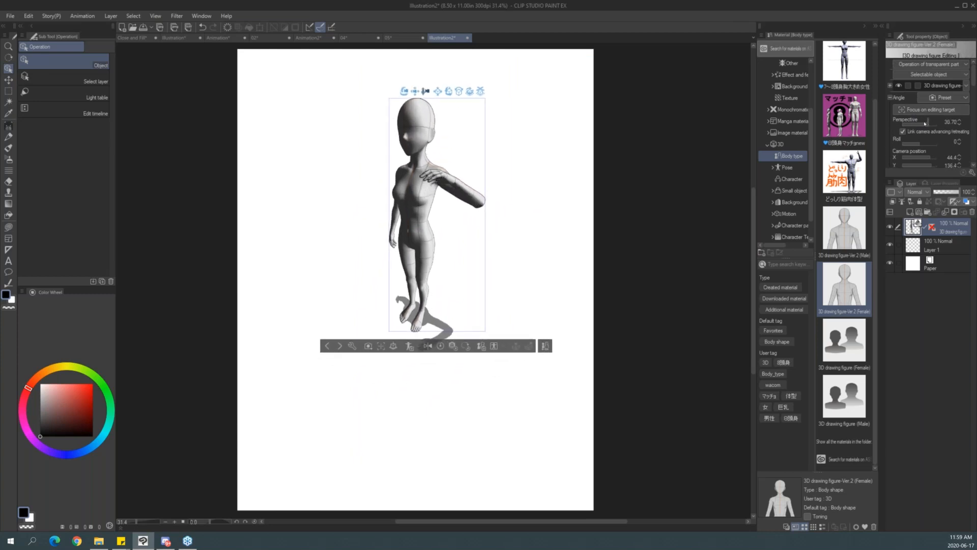
{"action": "left_click_drag", "start_coordinate": [472, 192], "coordinate": [502, 215]}
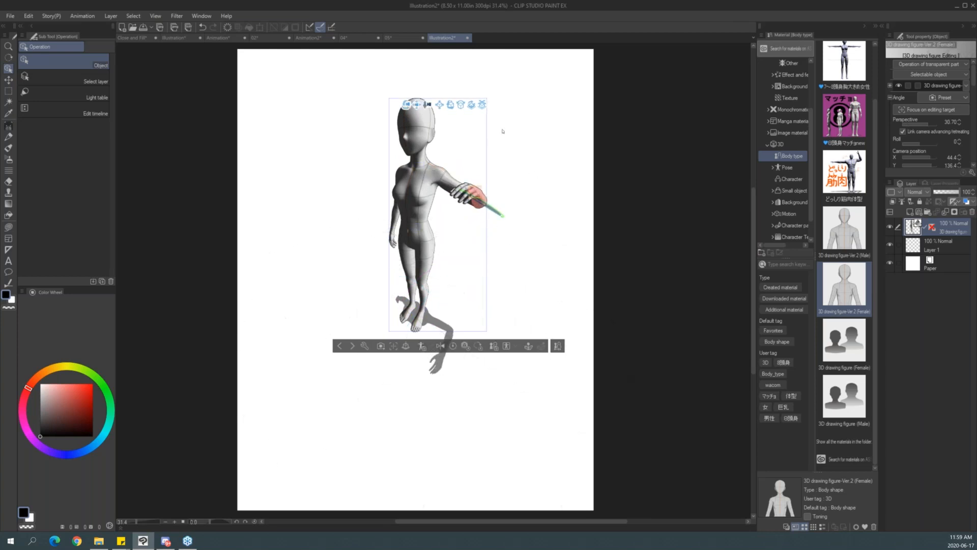
{"action": "left_click_drag", "start_coordinate": [405, 104], "coordinate": [532, 154]}
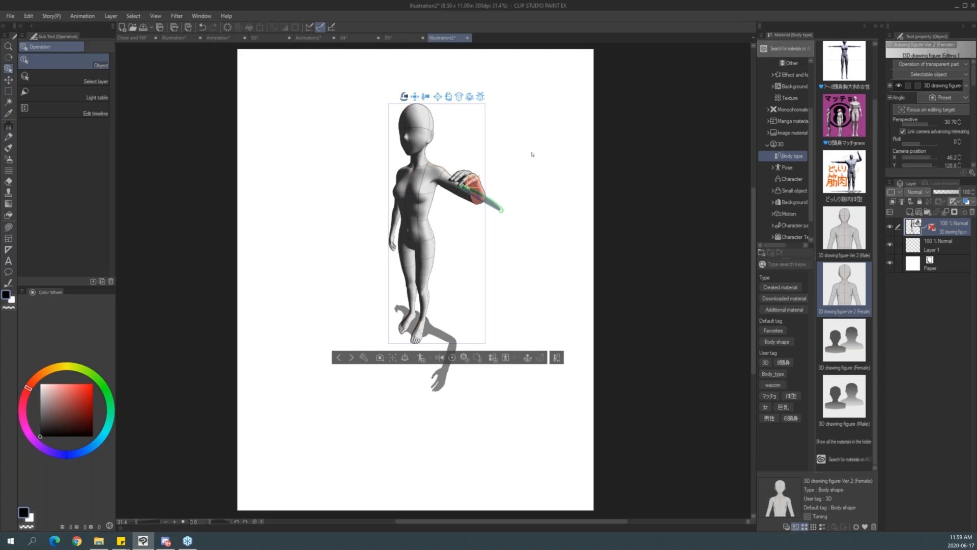
Try the Classroom 01-Ver.2 3D background behind the figure and undo its placement.
{"action": "left_click", "coordinate": [792, 178]}
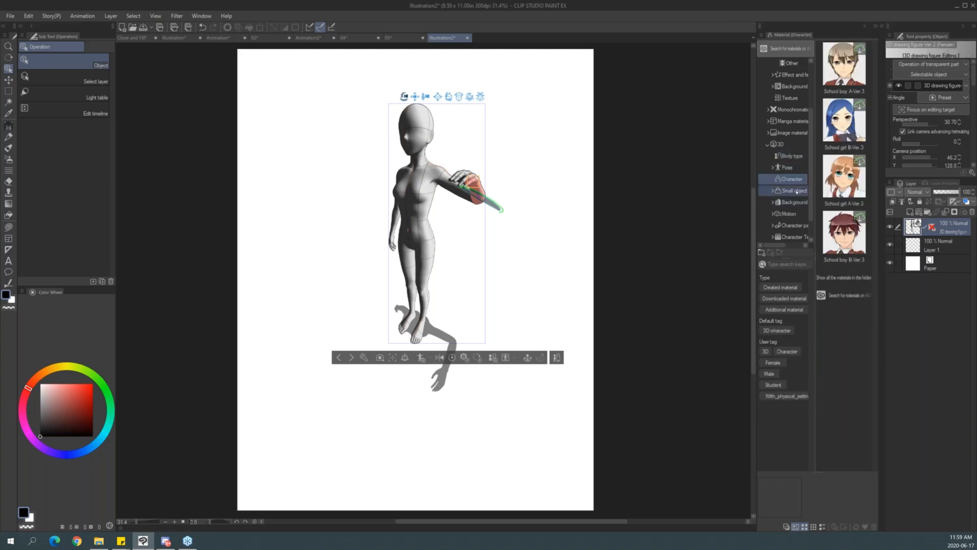
{"action": "left_click", "coordinate": [794, 190]}
{"action": "left_click", "coordinate": [793, 202]}
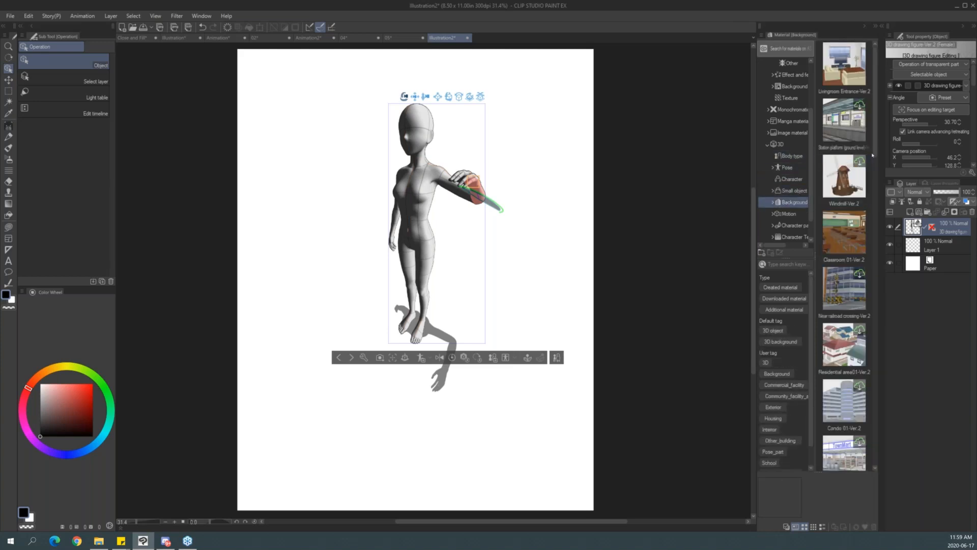
{"action": "scroll", "coordinate": [876, 149], "scroll_direction": "down", "scroll_amount": 1}
{"action": "left_click", "coordinate": [855, 173]}
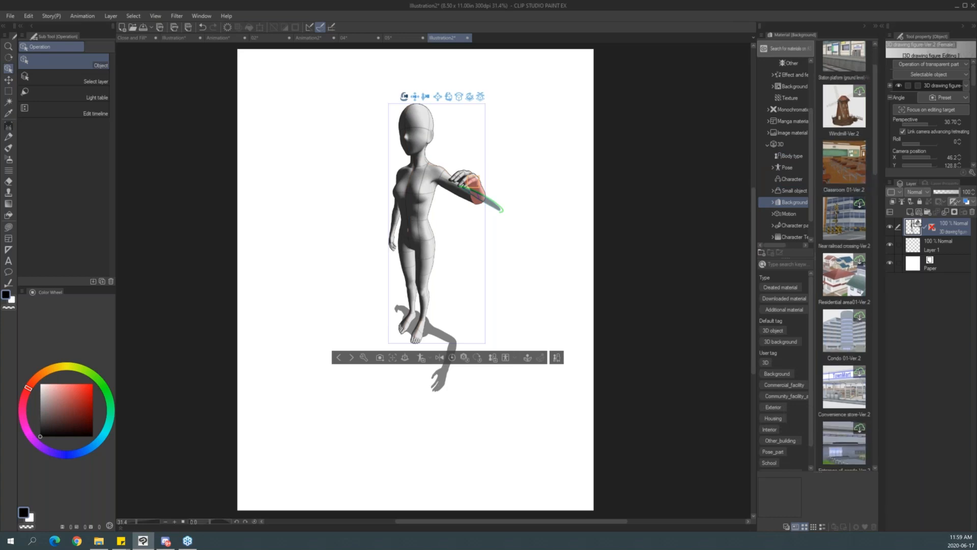
{"action": "left_click_drag", "start_coordinate": [855, 173], "coordinate": [465, 282]}
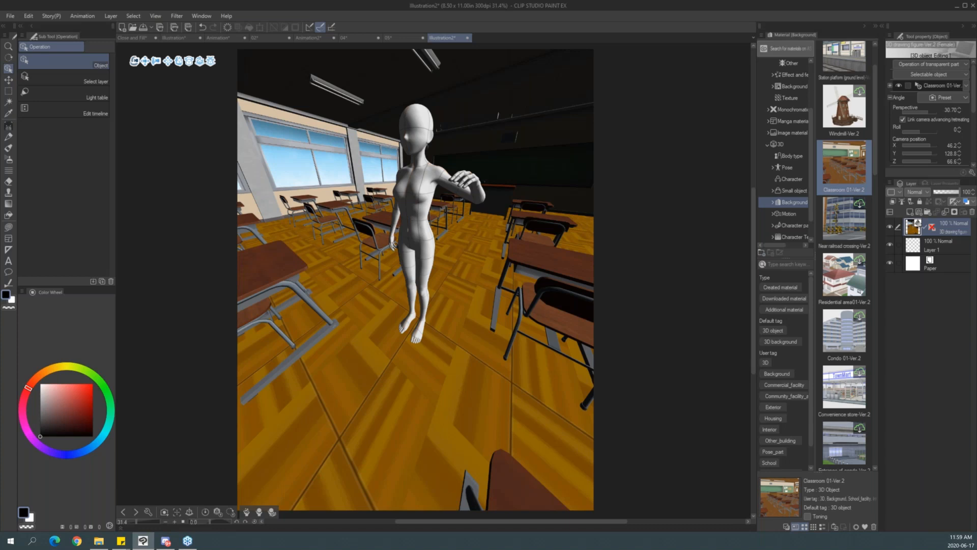
{"action": "key", "text": "ctrl+z"}
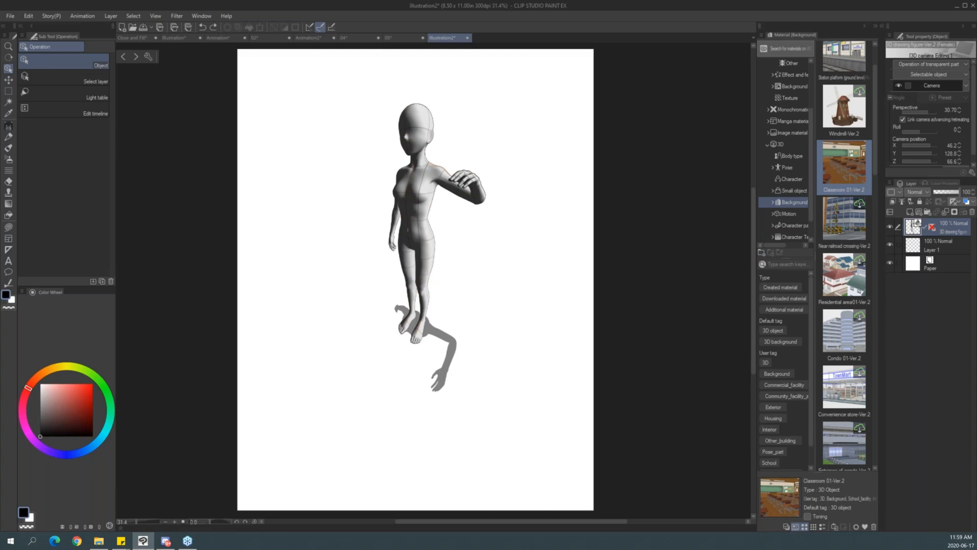
Apply the Mop 01 pose material to the 3D figure and rotate the camera slightly around it.
{"action": "left_click", "coordinate": [787, 167]}
{"action": "left_click_drag", "start_coordinate": [878, 67], "coordinate": [879, 124]}
{"action": "left_click_drag", "start_coordinate": [844, 176], "coordinate": [424, 244]}
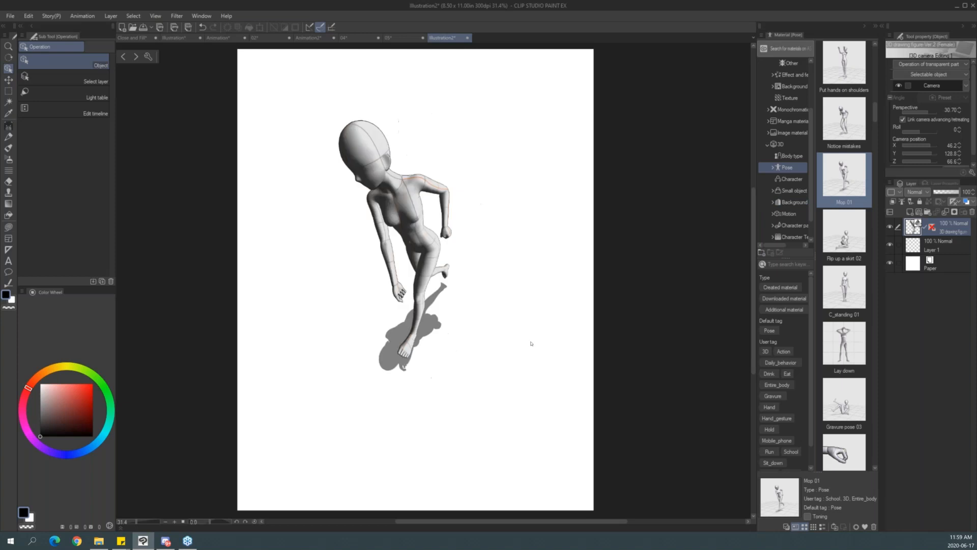
{"action": "left_click_drag", "start_coordinate": [487, 264], "coordinate": [497, 252]}
Bend the figure's right arm so the fist reaches forward in front of the chest.
{"action": "left_click", "coordinate": [384, 230]}
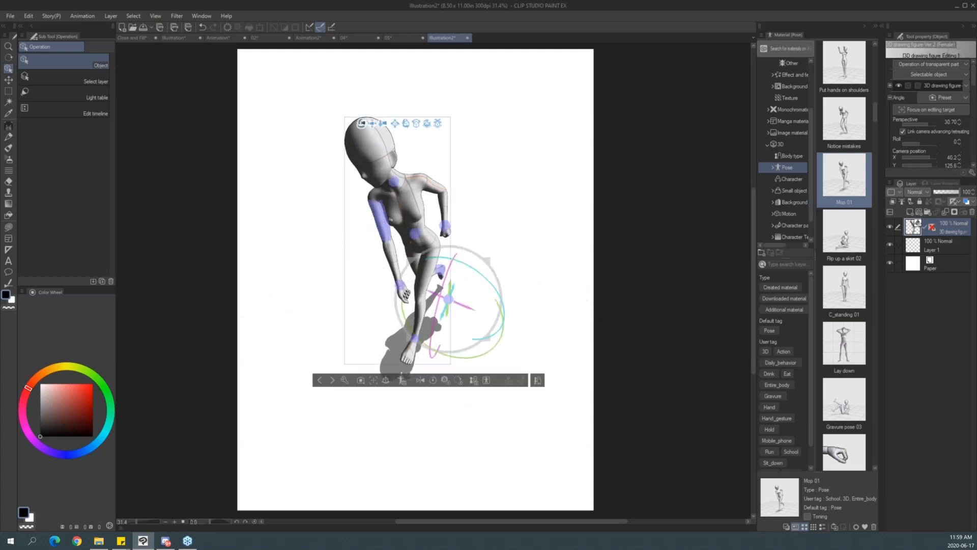
{"action": "left_click", "coordinate": [382, 224]}
{"action": "left_click_drag", "start_coordinate": [363, 195], "coordinate": [420, 142]}
{"action": "left_click", "coordinate": [355, 249]}
Raise the thigh of the figure's supporting leg, fold the lower leg back at the knee, and view the pose from further to the side.
{"action": "left_click", "coordinate": [422, 274]}
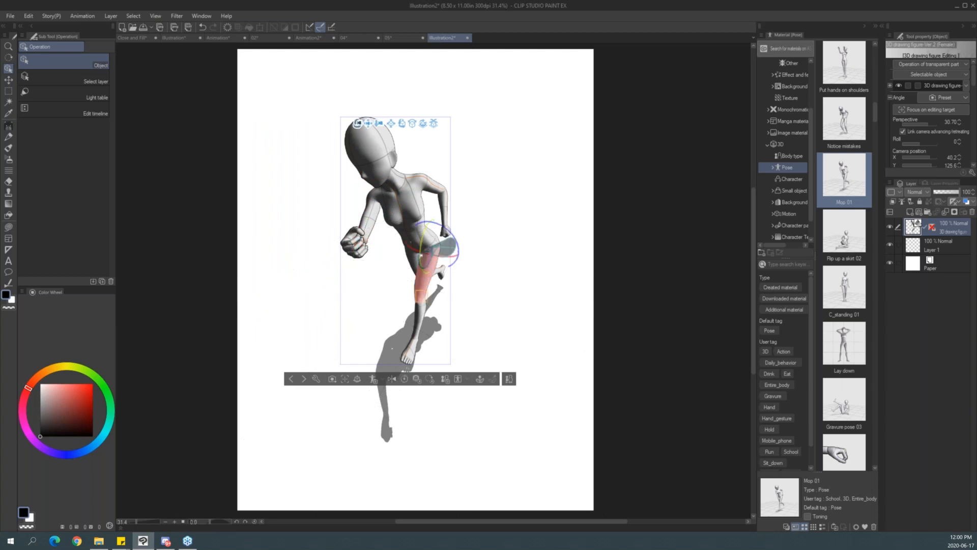
{"action": "left_click_drag", "start_coordinate": [422, 238], "coordinate": [431, 203]}
{"action": "left_click", "coordinate": [393, 339]}
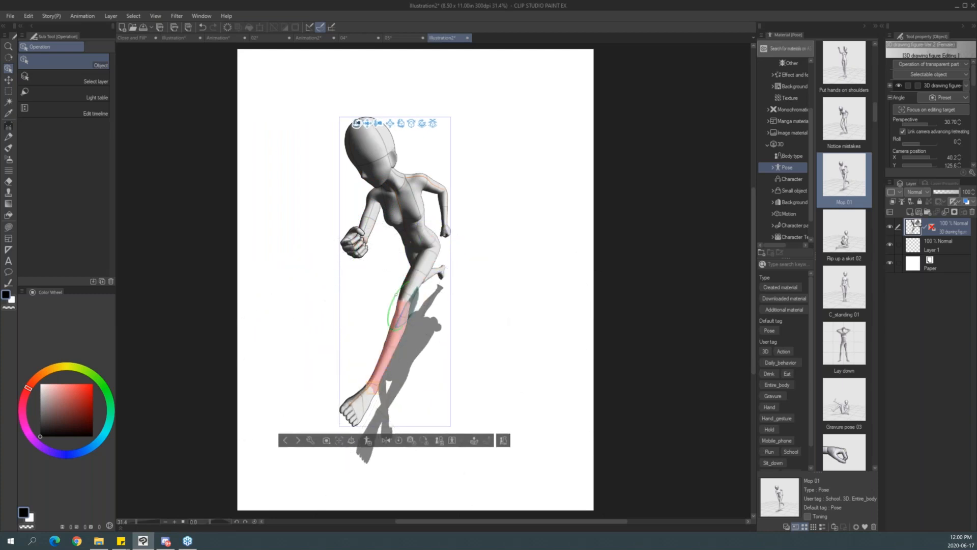
{"action": "left_click_drag", "start_coordinate": [391, 311], "coordinate": [425, 295]}
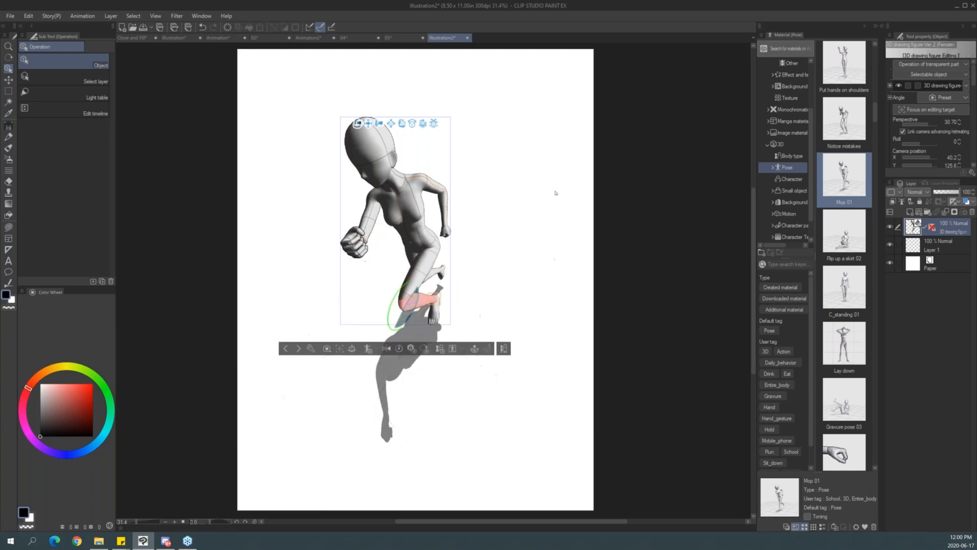
{"action": "left_click_drag", "start_coordinate": [644, 319], "coordinate": [644, 319]}
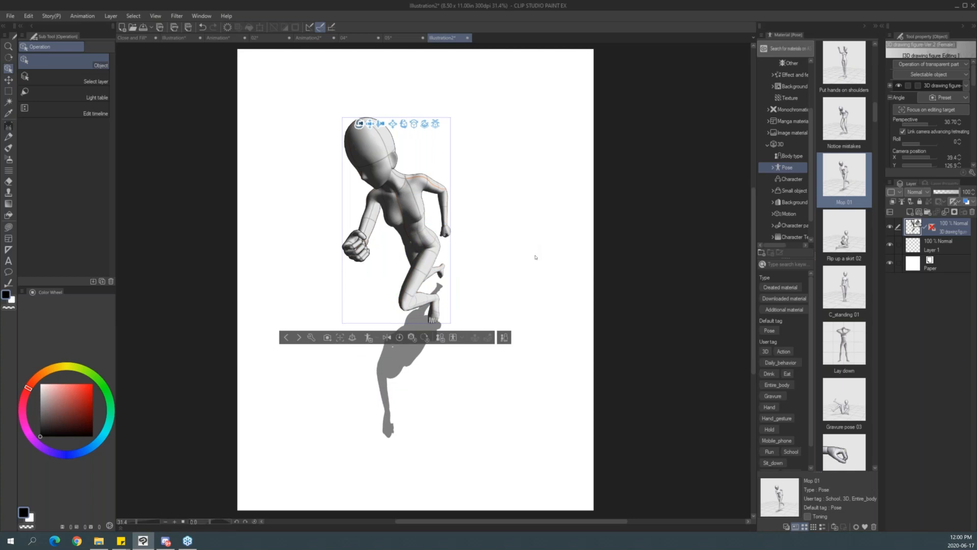
{"action": "left_click_drag", "start_coordinate": [536, 261], "coordinate": [508, 265]}
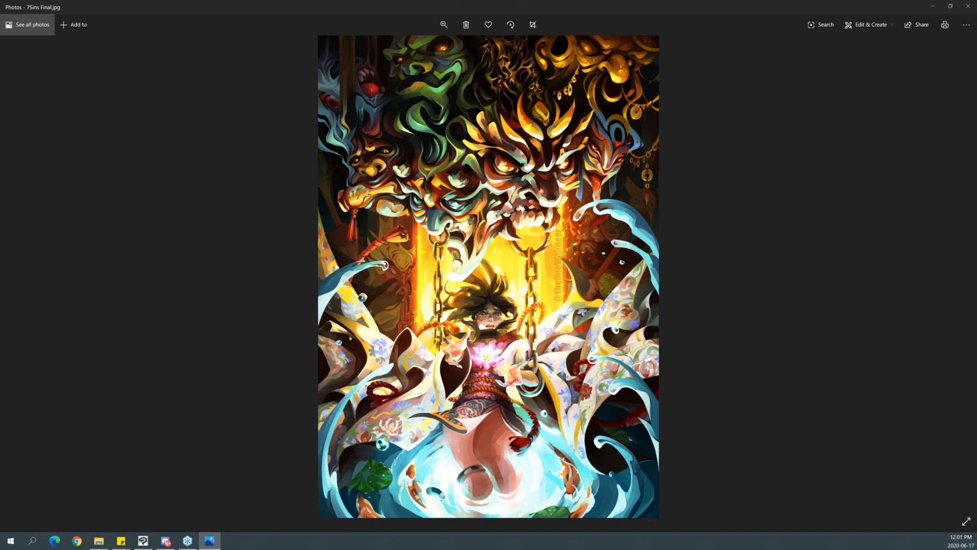
Examine the painting 7Sins Final.jpg up close, then view 01Junko.jpg and 07BattleAngel.jpg in the photo viewer.
{"action": "scroll", "coordinate": [350, 337], "scroll_direction": "up", "scroll_amount": 5}
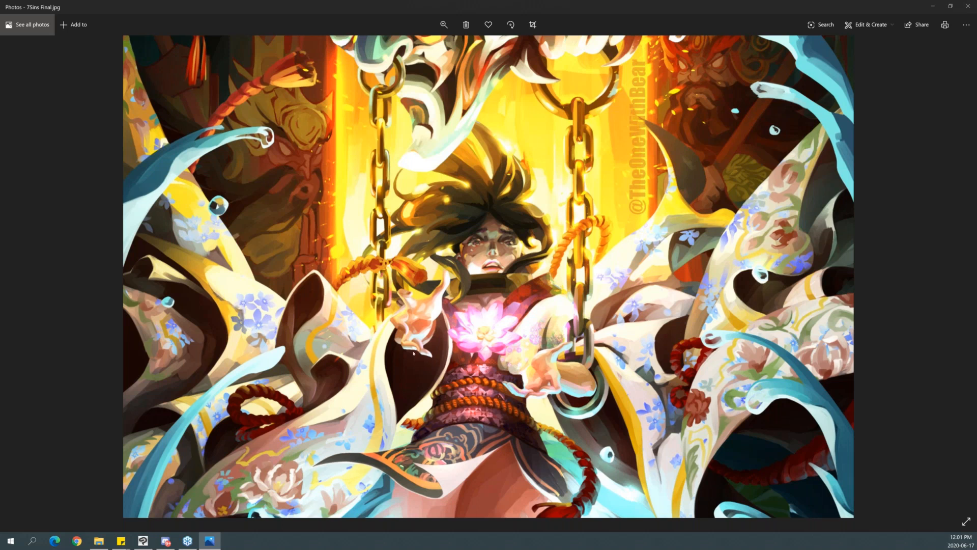
{"action": "scroll", "coordinate": [413, 353], "scroll_direction": "down", "scroll_amount": 5}
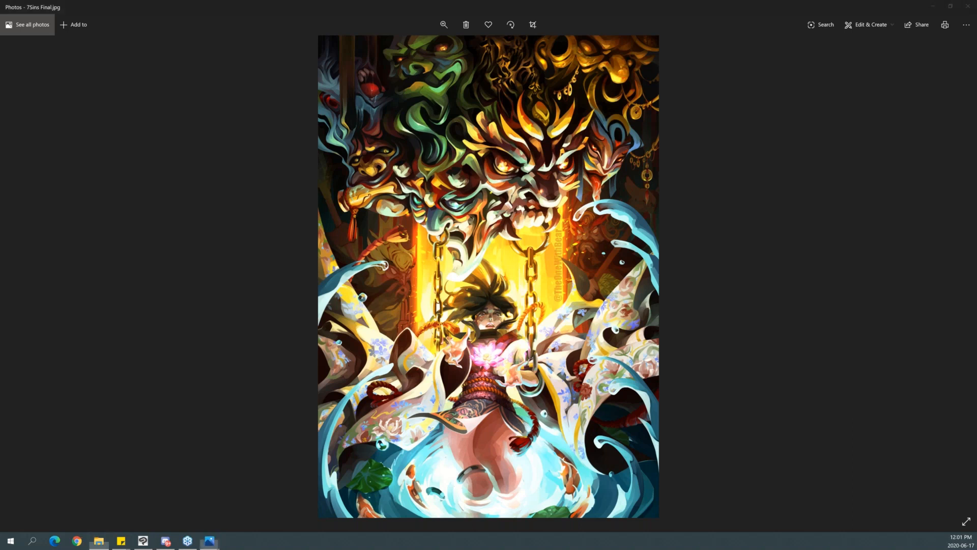
{"action": "key", "text": "Right"}
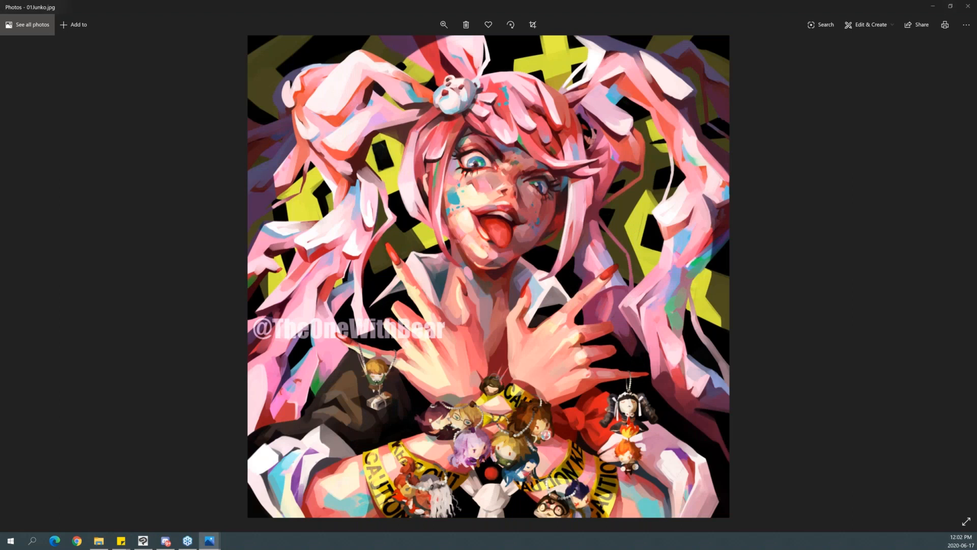
{"action": "key", "text": "Right"}
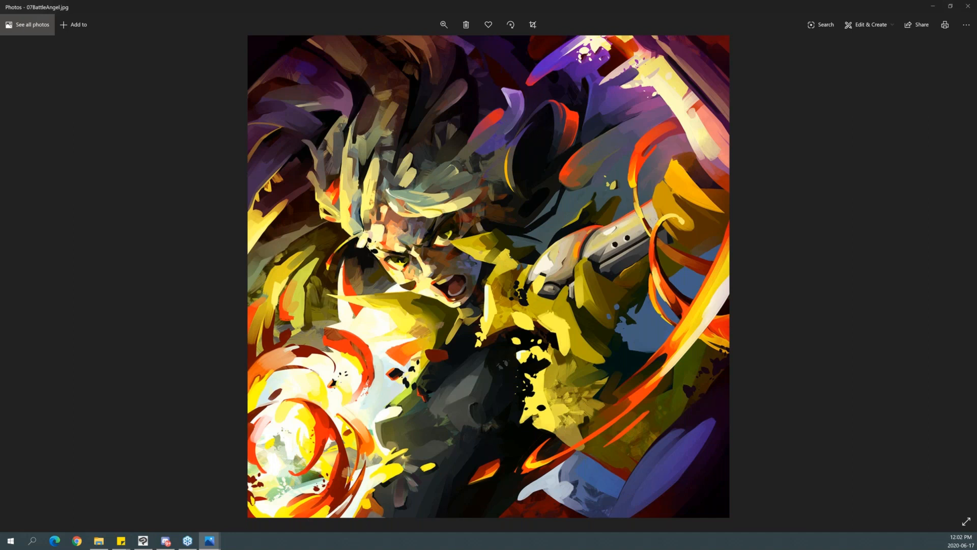
Open youtube.com/watch?v=JqrsEgeGD-g at index 9 of its playlist in Chrome and pause the video.
{"action": "key", "text": "alt+Tab"}
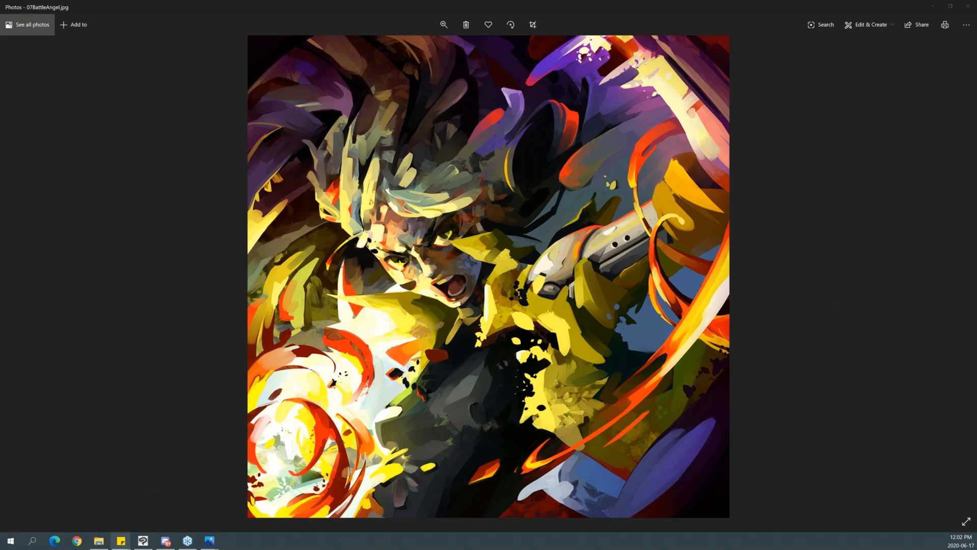
{"action": "left_click", "coordinate": [76, 541]}
{"action": "type", "text": "https://www.youtube.com/watch?v=JqrsEgeGD-g&list=PLSJDtjDGWsw3j38ZWIBLONFJP2YrZbP_d&index=9"}
{"action": "key", "text": "Return"}
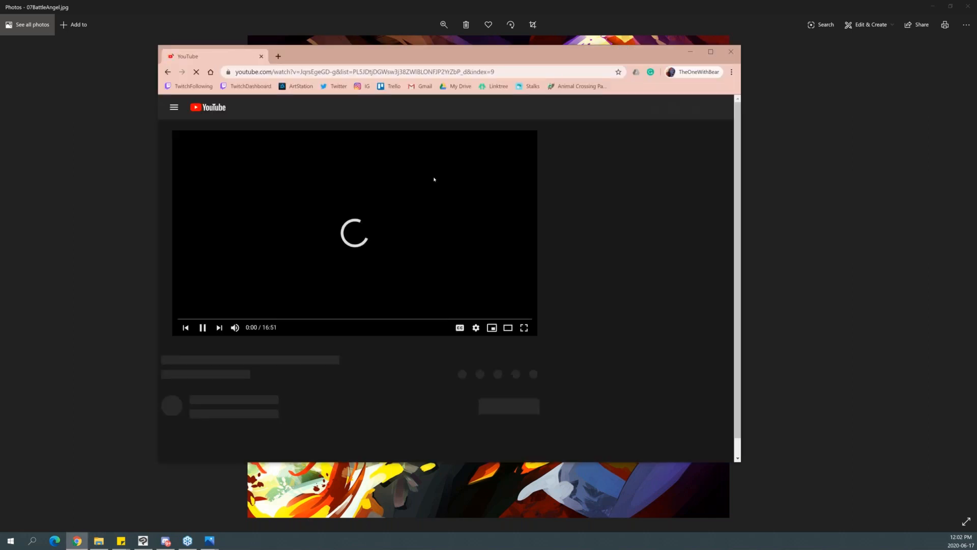
{"action": "left_click", "coordinate": [366, 215]}
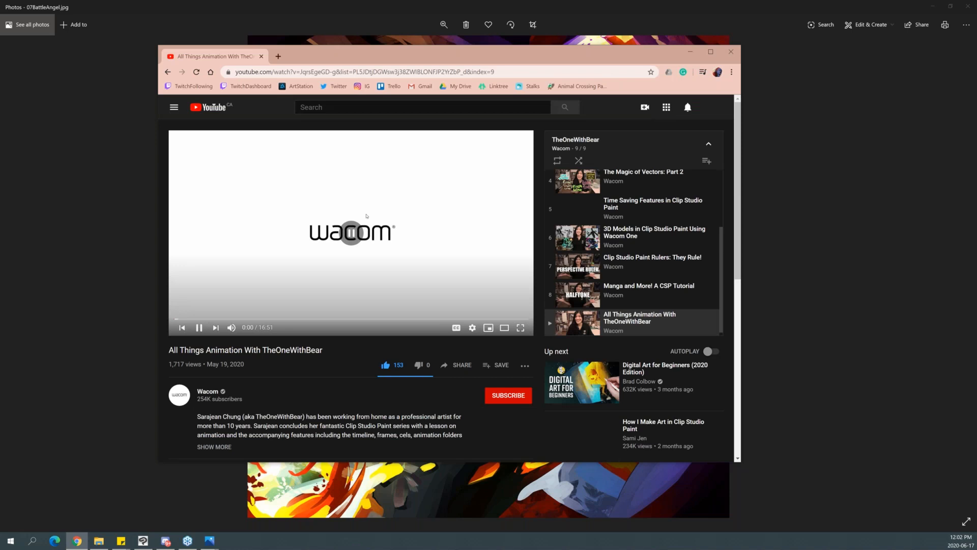
Look through the Clip Studio Paint tutorial videos in the TheOneWithBear playlist by Wacom.
{"action": "scroll", "coordinate": [662, 213], "scroll_direction": "up", "scroll_amount": 2}
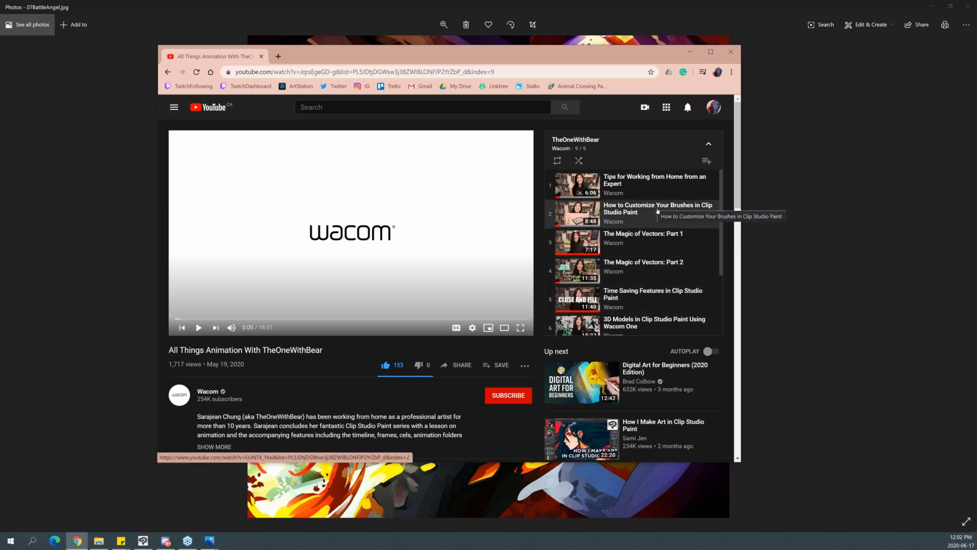
{"action": "scroll", "coordinate": [705, 196], "scroll_direction": "down", "scroll_amount": 2}
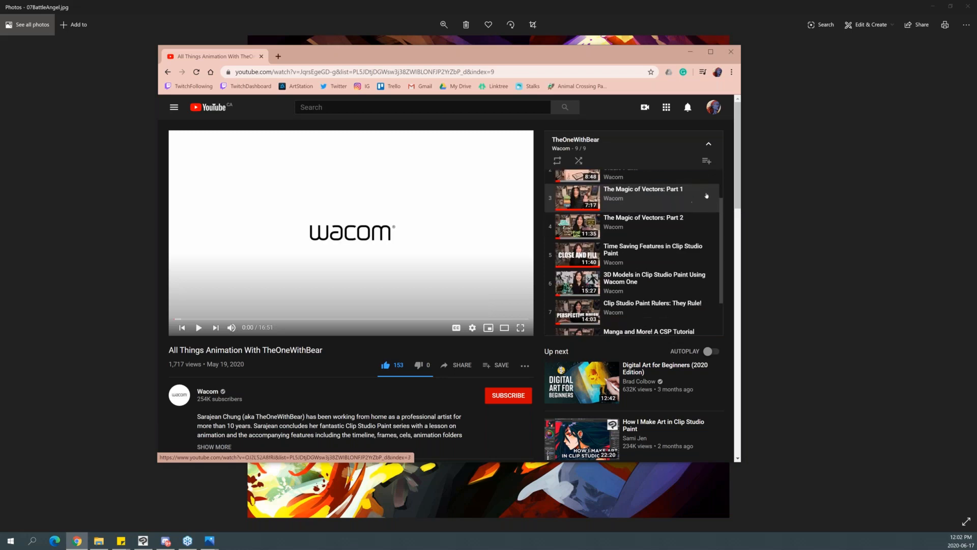
{"action": "scroll", "coordinate": [714, 196], "scroll_direction": "up", "scroll_amount": 2}
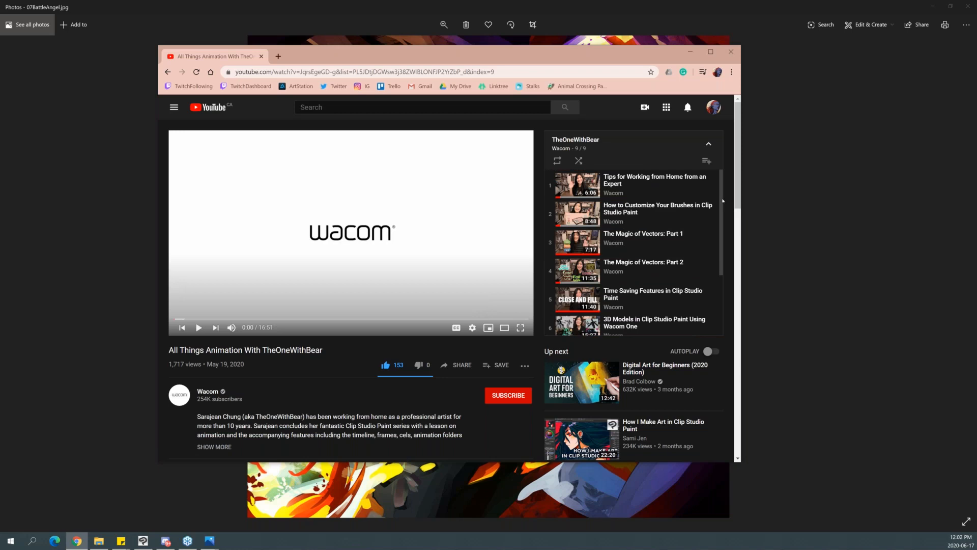
{"action": "left_click_drag", "start_coordinate": [722, 200], "coordinate": [723, 201]}
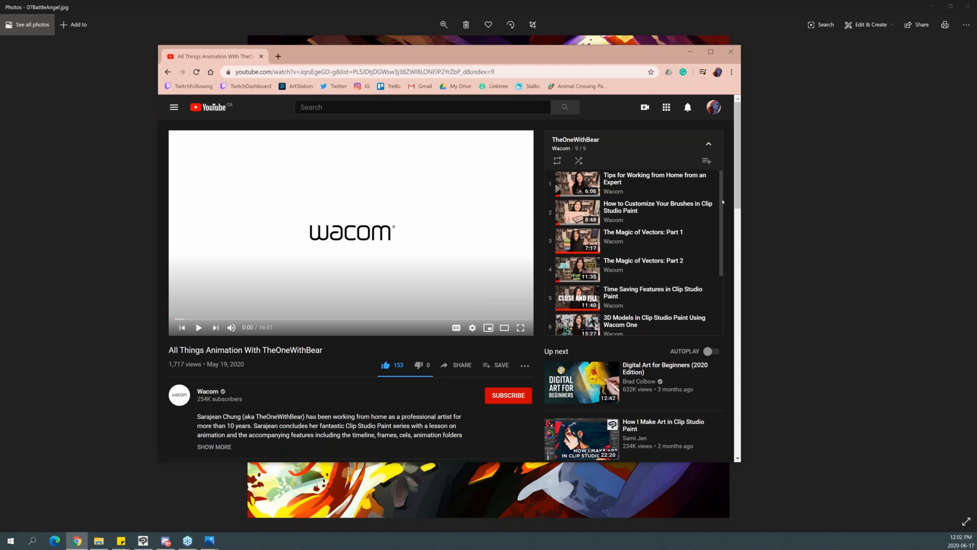
{"action": "left_click_drag", "start_coordinate": [723, 204], "coordinate": [723, 218]}
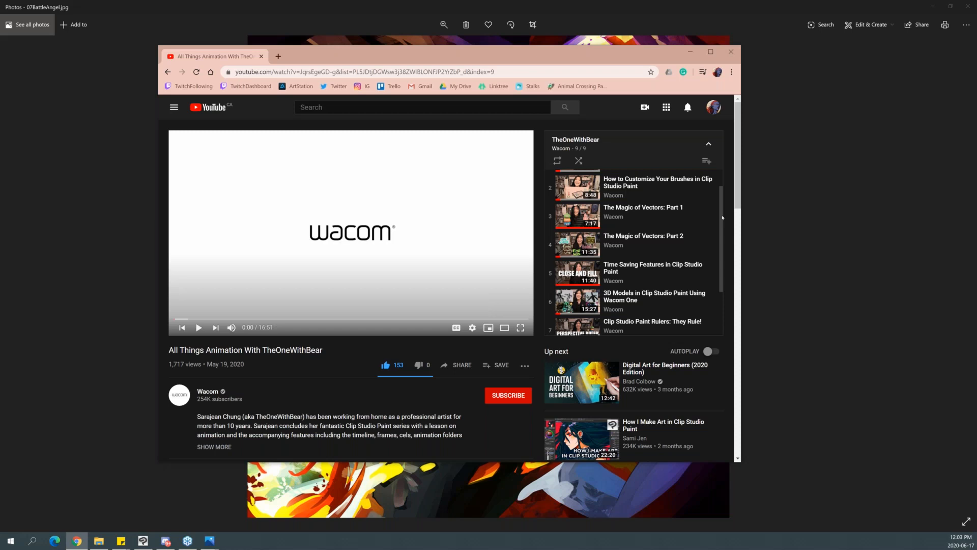
{"action": "left_click_drag", "start_coordinate": [722, 217], "coordinate": [723, 220]}
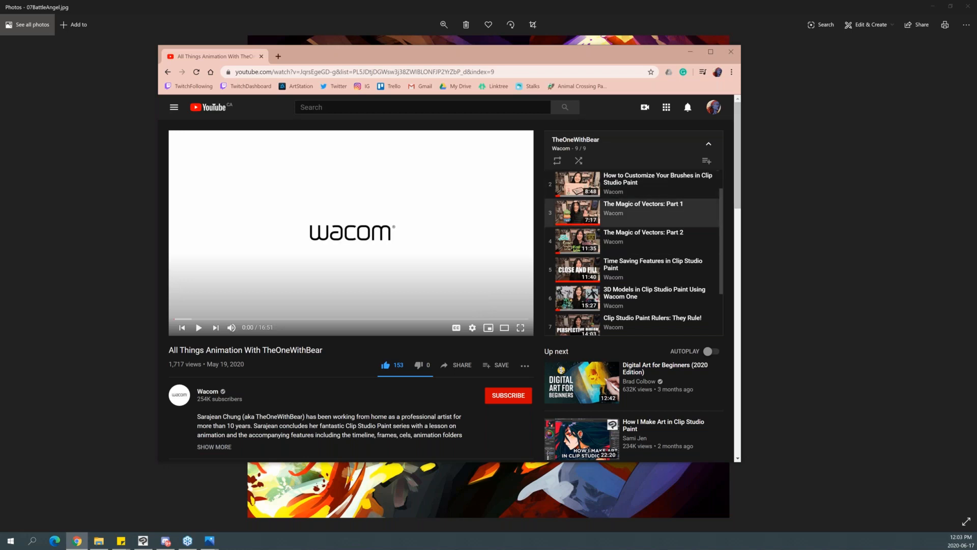
{"action": "left_click_drag", "start_coordinate": [720, 197], "coordinate": [718, 224]}
{"action": "scroll", "coordinate": [718, 224], "scroll_direction": "down", "scroll_amount": 1}
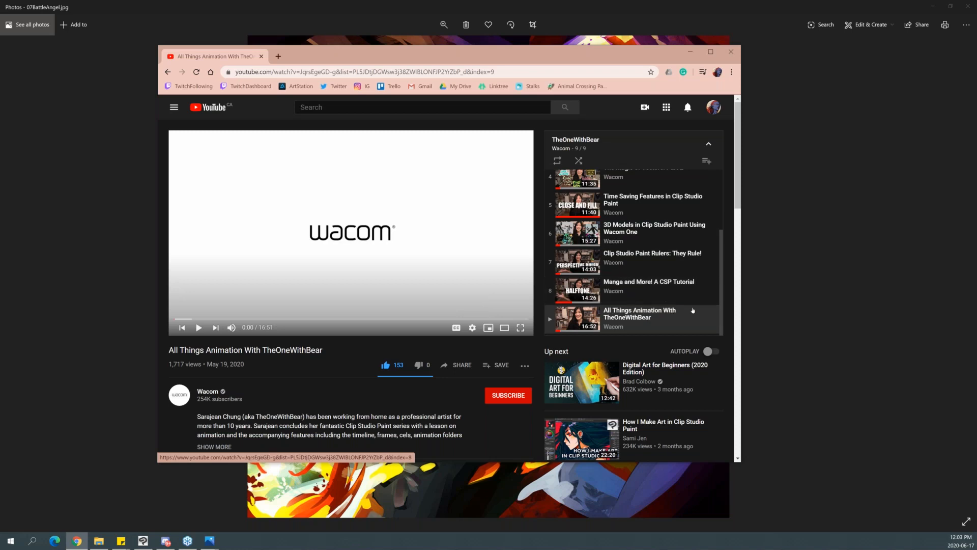
Switch back to Clip Studio Paint and open its official Training and Tutorials web page.
{"action": "left_click", "coordinate": [143, 540]}
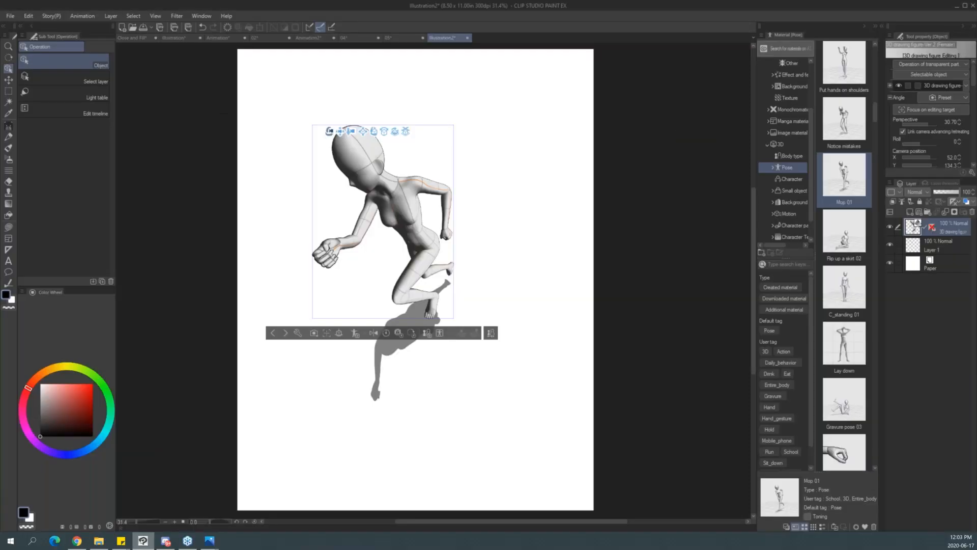
{"action": "left_click", "coordinate": [206, 17]}
{"action": "mouse_move", "coordinate": [226, 16]}
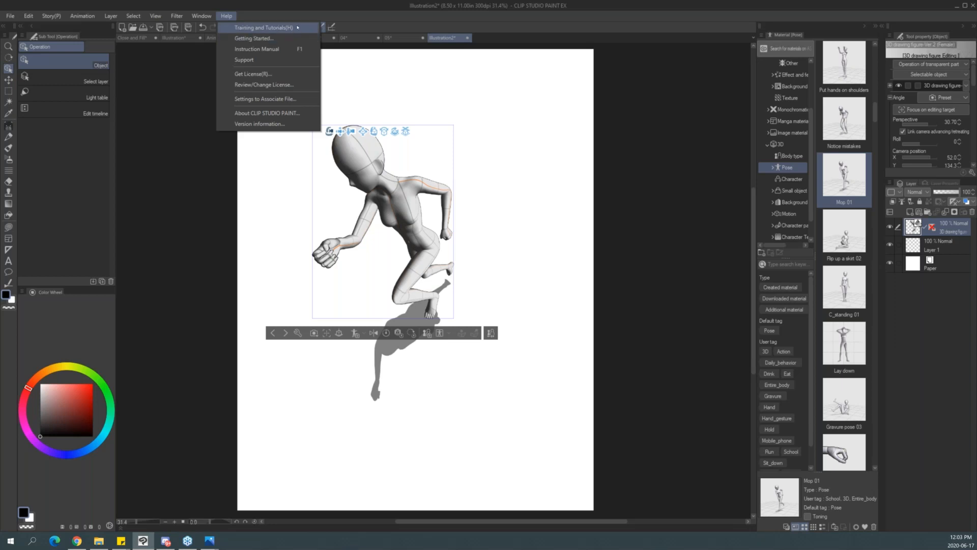
{"action": "left_click", "coordinate": [294, 27]}
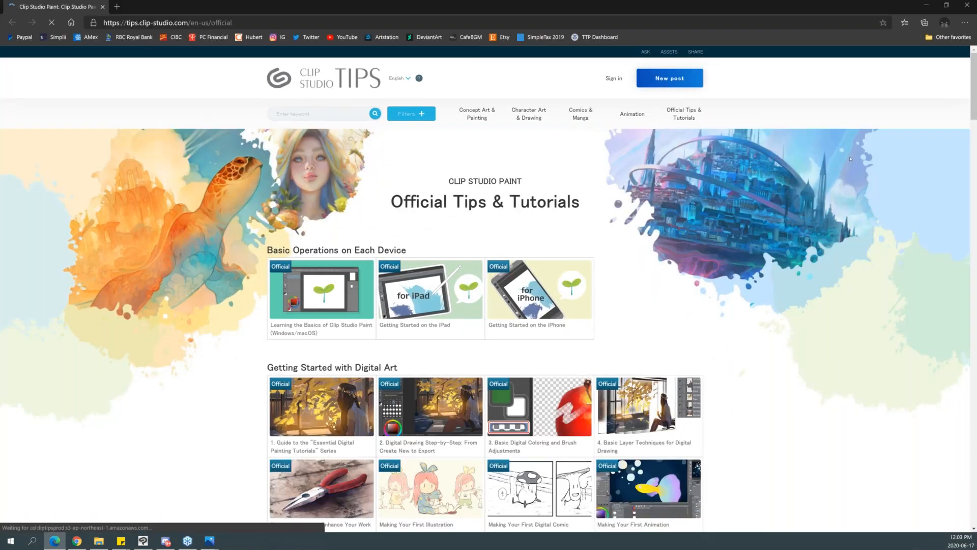
Look through the official Tips & Tutorials page from the device basics down to the animation and traditional-style art tutorials.
{"action": "scroll", "coordinate": [729, 285], "scroll_direction": "down", "scroll_amount": 8}
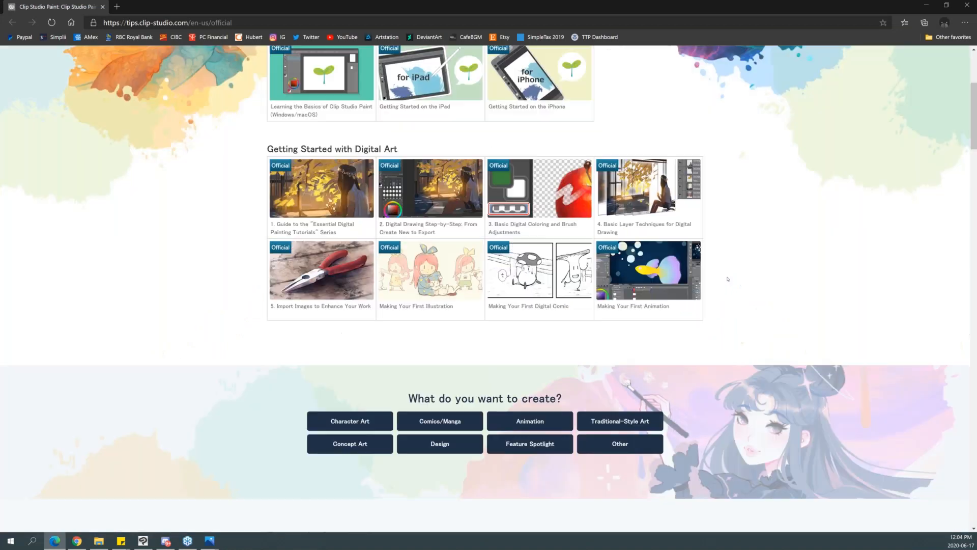
{"action": "scroll", "coordinate": [746, 268], "scroll_direction": "down", "scroll_amount": 3}
{"action": "scroll", "coordinate": [759, 268], "scroll_direction": "up", "scroll_amount": 2}
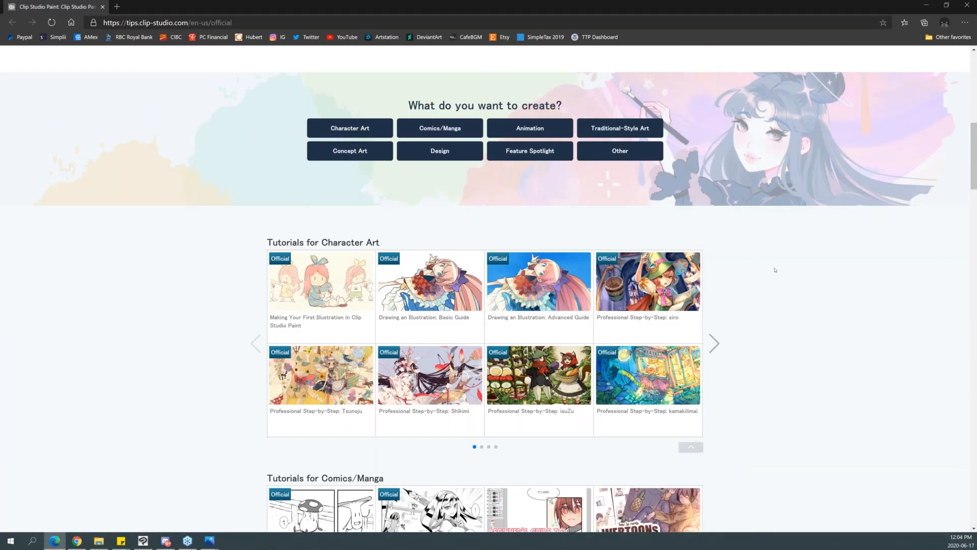
{"action": "scroll", "coordinate": [775, 270], "scroll_direction": "down", "scroll_amount": 3}
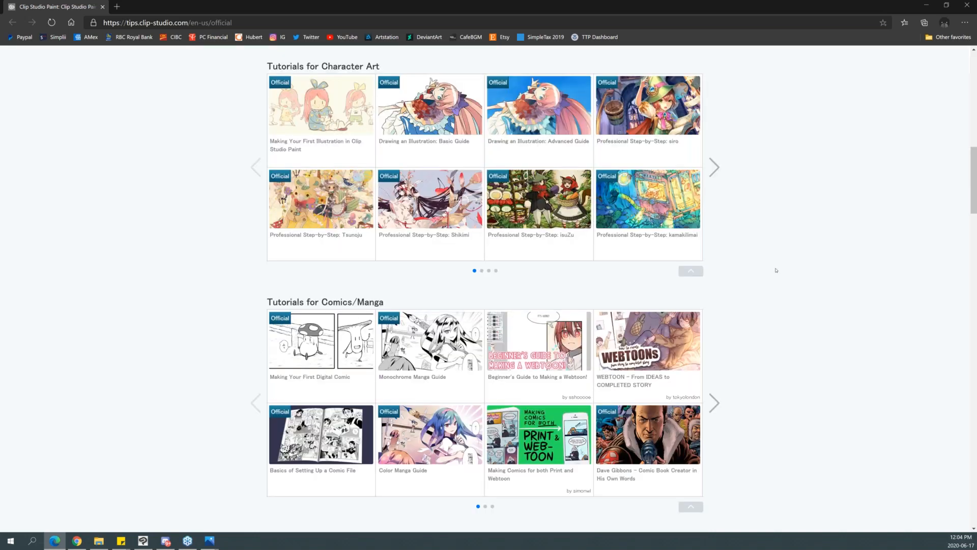
{"action": "scroll", "coordinate": [776, 270], "scroll_direction": "down", "scroll_amount": 1}
{"action": "scroll", "coordinate": [777, 262], "scroll_direction": "up", "scroll_amount": 15}
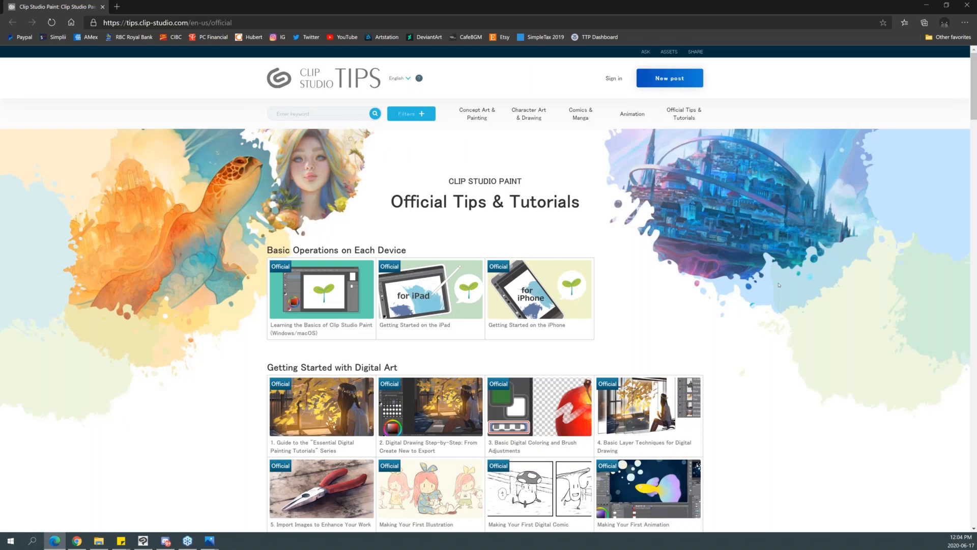
{"action": "scroll", "coordinate": [778, 285], "scroll_direction": "down", "scroll_amount": 12}
{"action": "scroll", "coordinate": [770, 290], "scroll_direction": "down", "scroll_amount": 10}
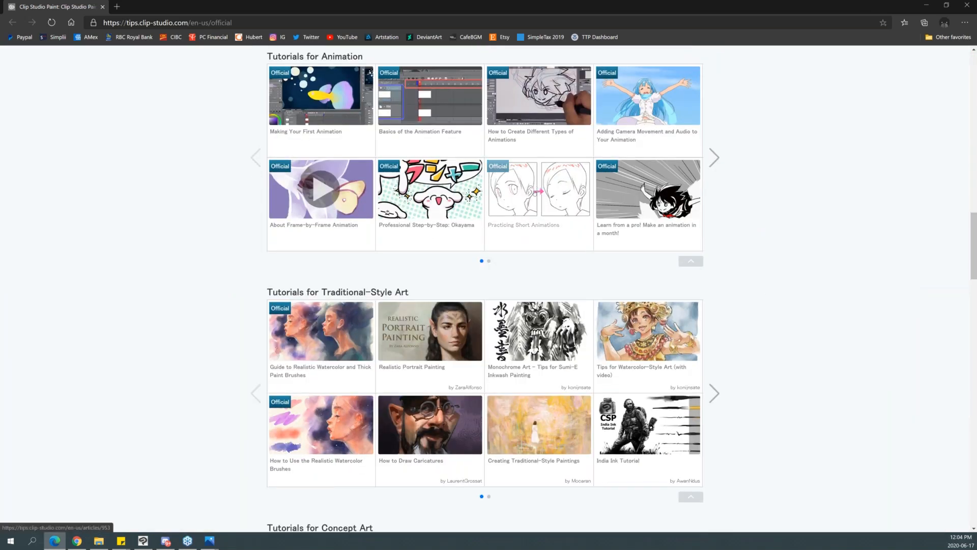
{"action": "scroll", "coordinate": [376, 303], "scroll_direction": "down", "scroll_amount": 3}
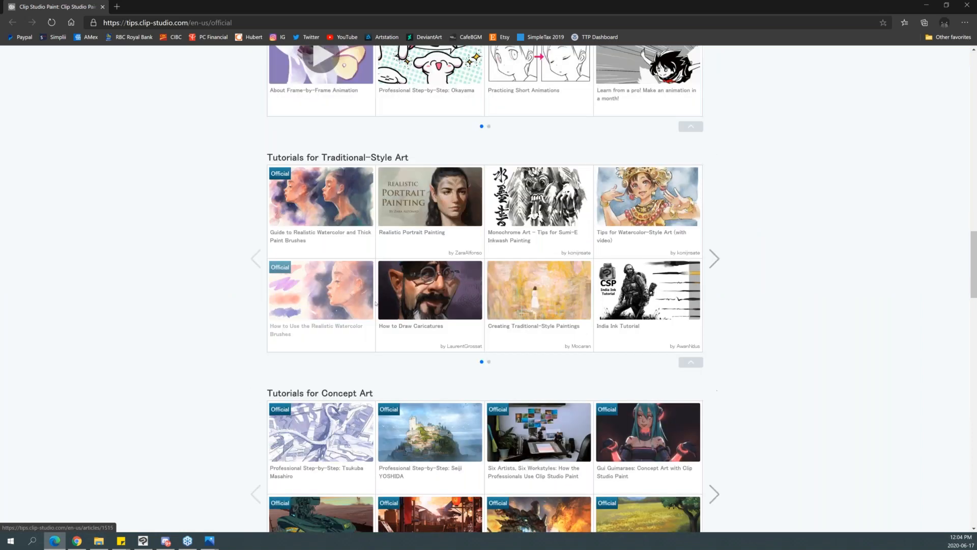
Open the Guide to Realistic Watercolor and Thick Paint Brushes, skim its brush samples and return to the tutorials list.
{"action": "left_click", "coordinate": [310, 204]}
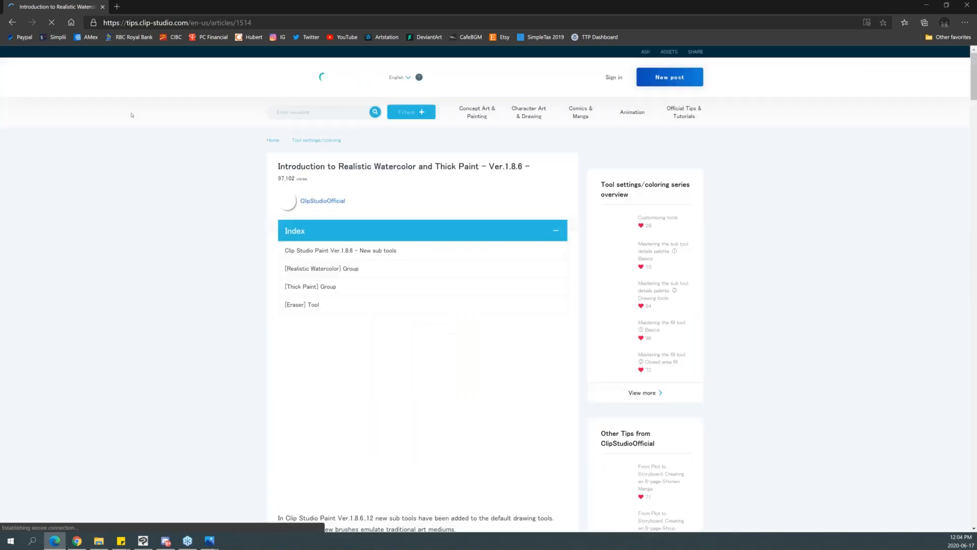
{"action": "scroll", "coordinate": [418, 159], "scroll_direction": "down", "scroll_amount": 5}
{"action": "scroll", "coordinate": [419, 159], "scroll_direction": "down", "scroll_amount": 10}
{"action": "scroll", "coordinate": [495, 288], "scroll_direction": "down", "scroll_amount": 20}
{"action": "scroll", "coordinate": [498, 287], "scroll_direction": "down", "scroll_amount": 8}
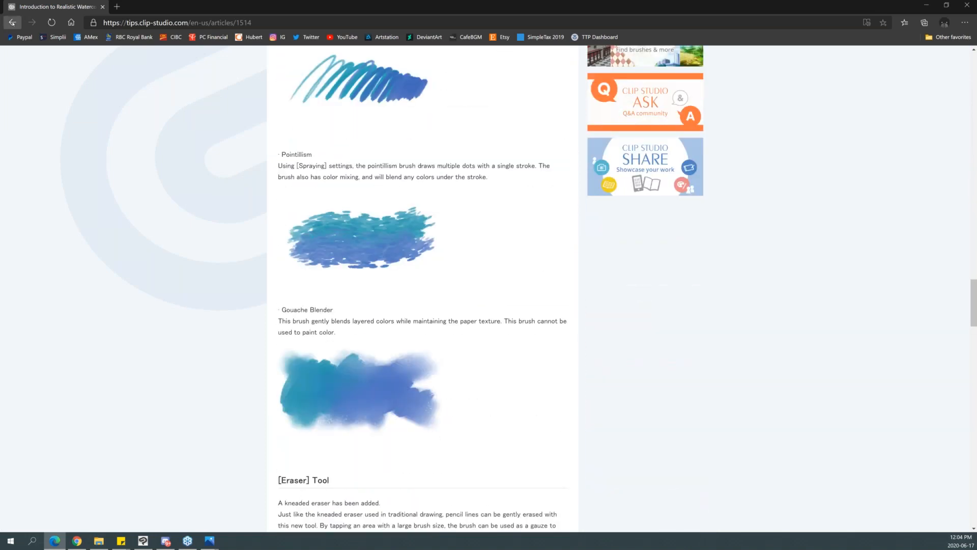
{"action": "left_click", "coordinate": [12, 23]}
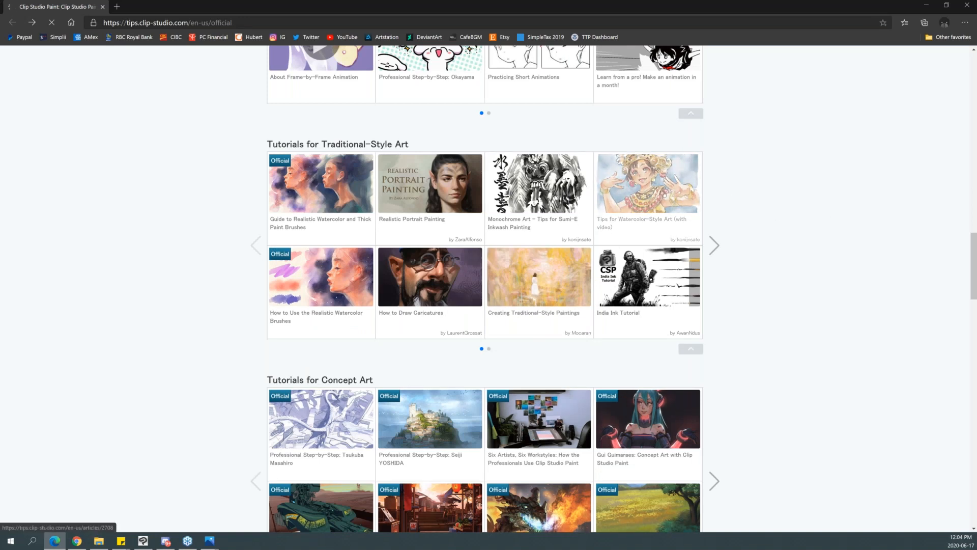
Open Tips for Watercolor-Style Art, examine its lineart, brush and color mixing sections, and return to the tutorials list.
{"action": "left_click", "coordinate": [664, 193]}
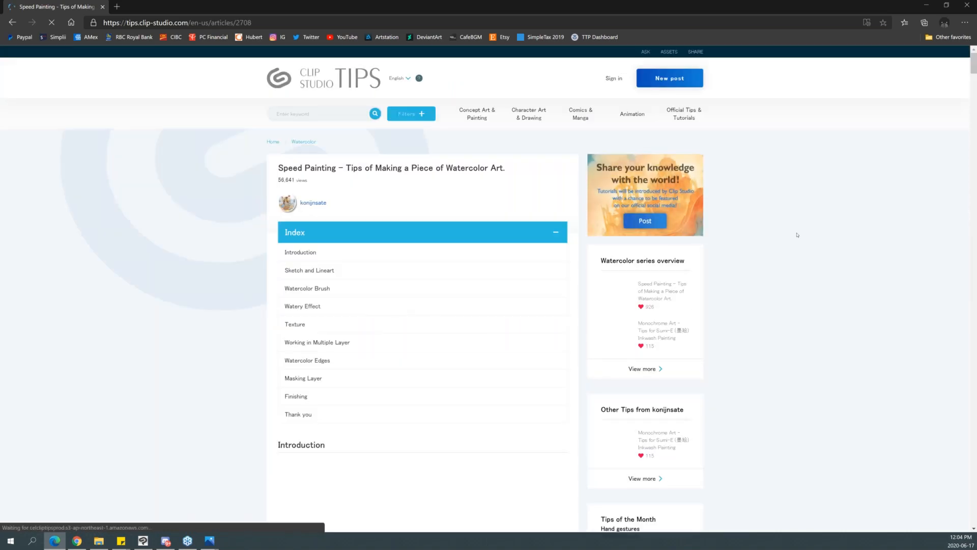
{"action": "scroll", "coordinate": [795, 237], "scroll_direction": "down", "scroll_amount": 10}
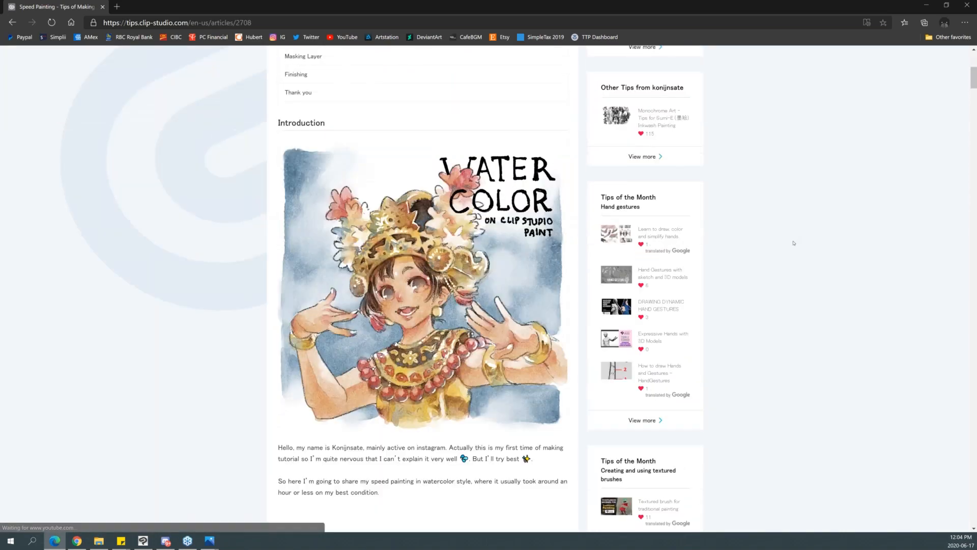
{"action": "scroll", "coordinate": [795, 239], "scroll_direction": "down", "scroll_amount": 3}
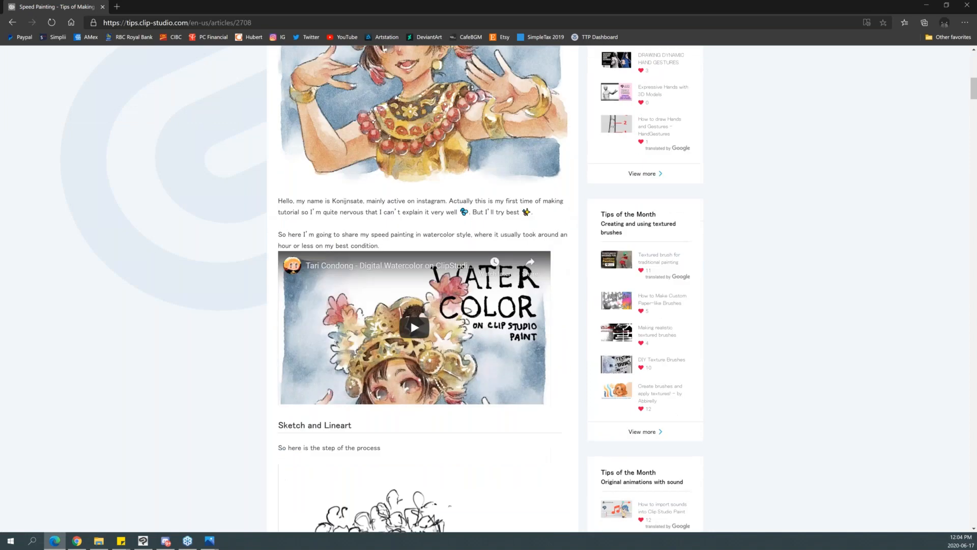
{"action": "scroll", "coordinate": [466, 217], "scroll_direction": "down", "scroll_amount": 9}
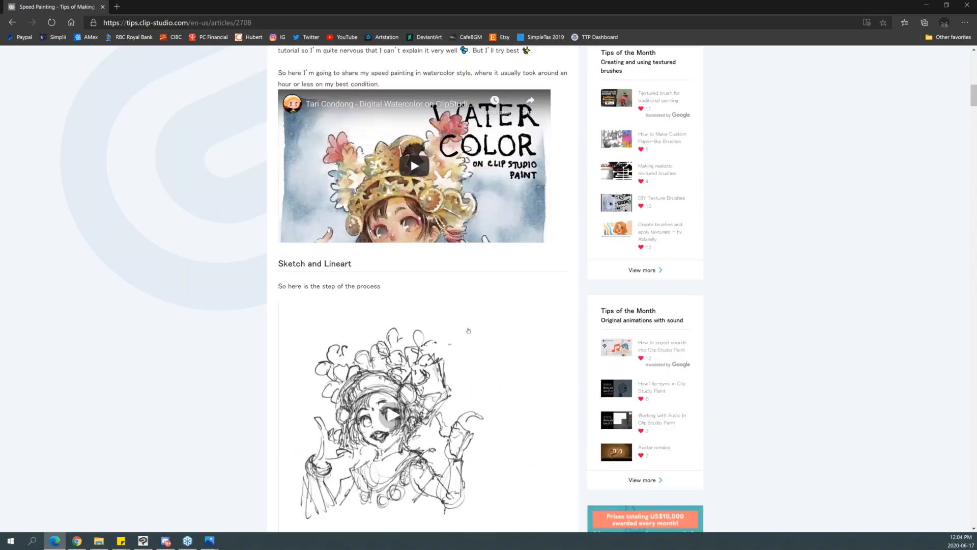
{"action": "scroll", "coordinate": [474, 306], "scroll_direction": "down", "scroll_amount": 13}
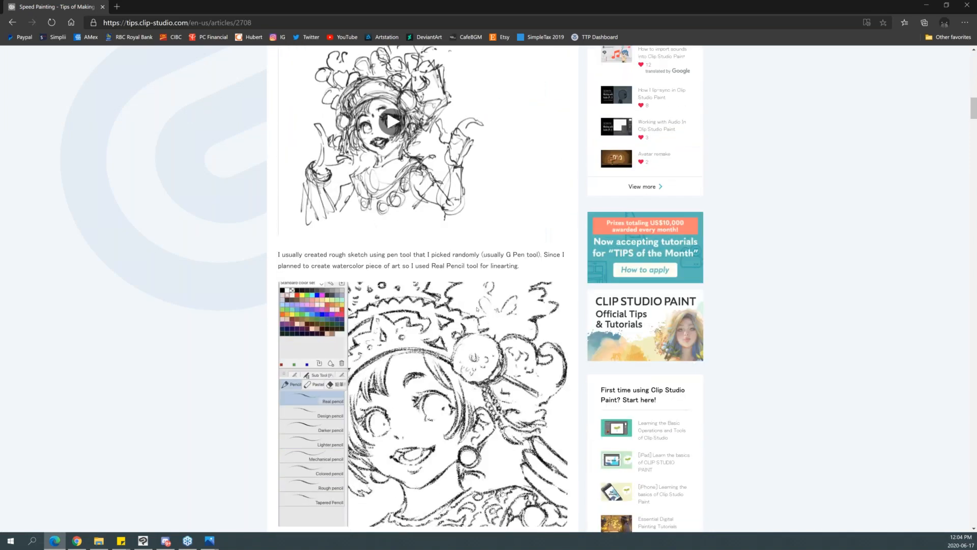
{"action": "scroll", "coordinate": [485, 302], "scroll_direction": "down", "scroll_amount": 11}
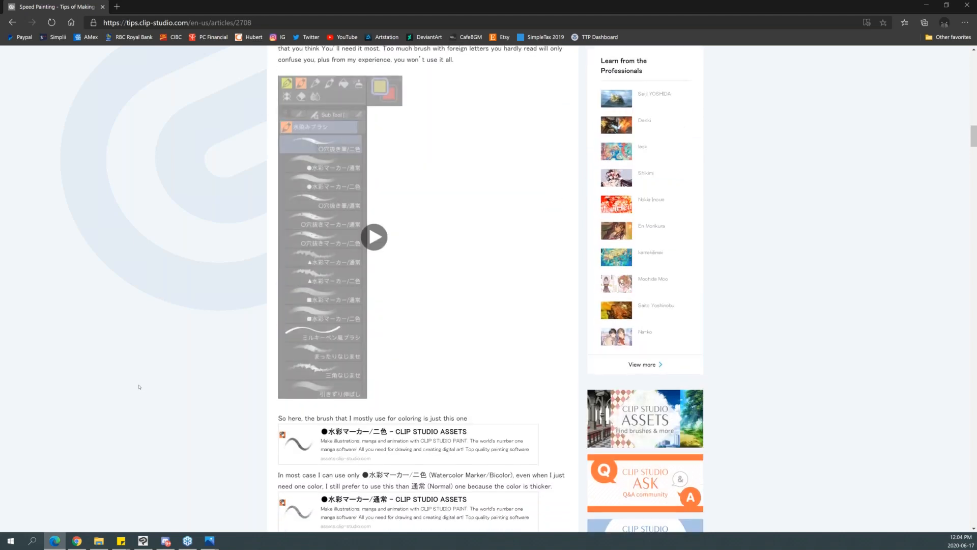
{"action": "scroll", "coordinate": [137, 385], "scroll_direction": "down", "scroll_amount": 13}
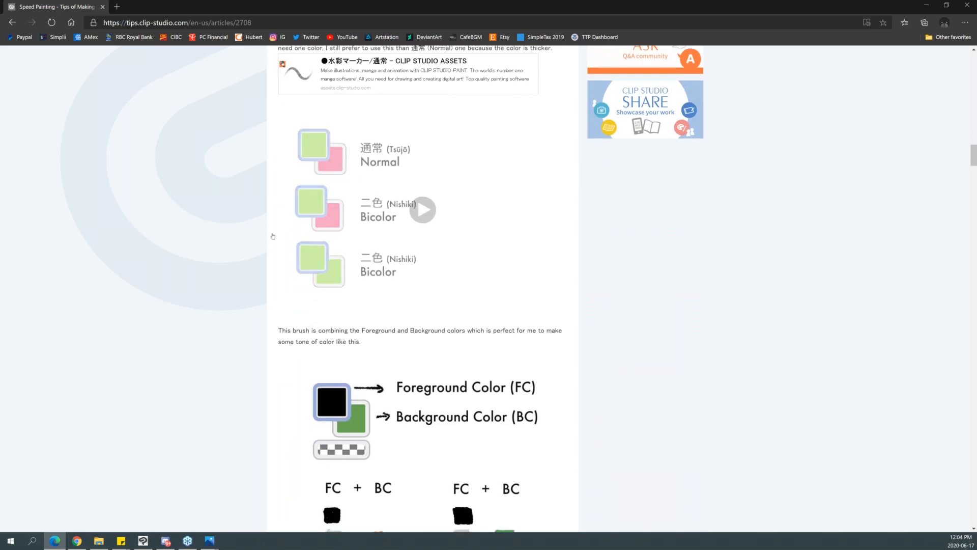
{"action": "scroll", "coordinate": [186, 375], "scroll_direction": "down", "scroll_amount": 10}
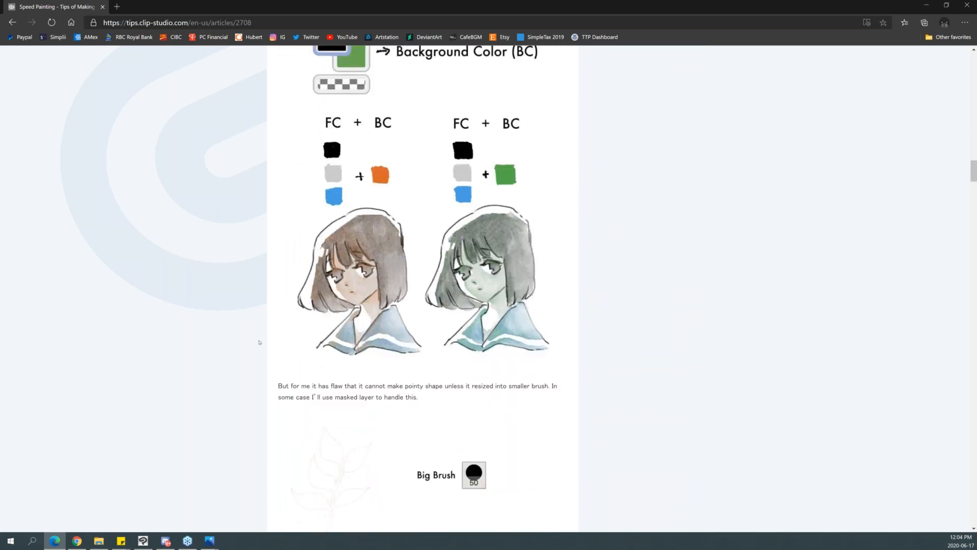
{"action": "left_click", "coordinate": [13, 22]}
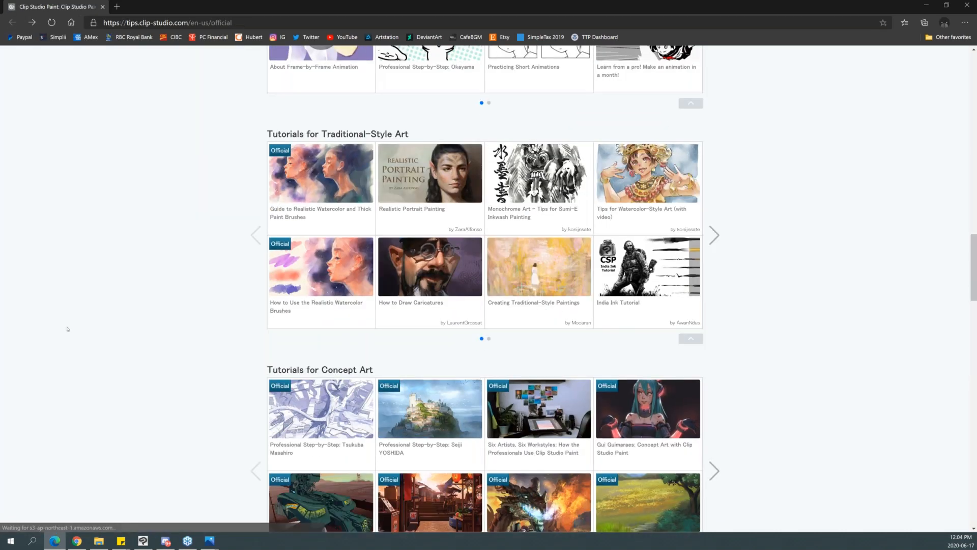
Look through the concept art, design and recommended function tutorials down to Useful features of Clip Studio Paint.
{"action": "scroll", "coordinate": [70, 334], "scroll_direction": "down", "scroll_amount": 7}
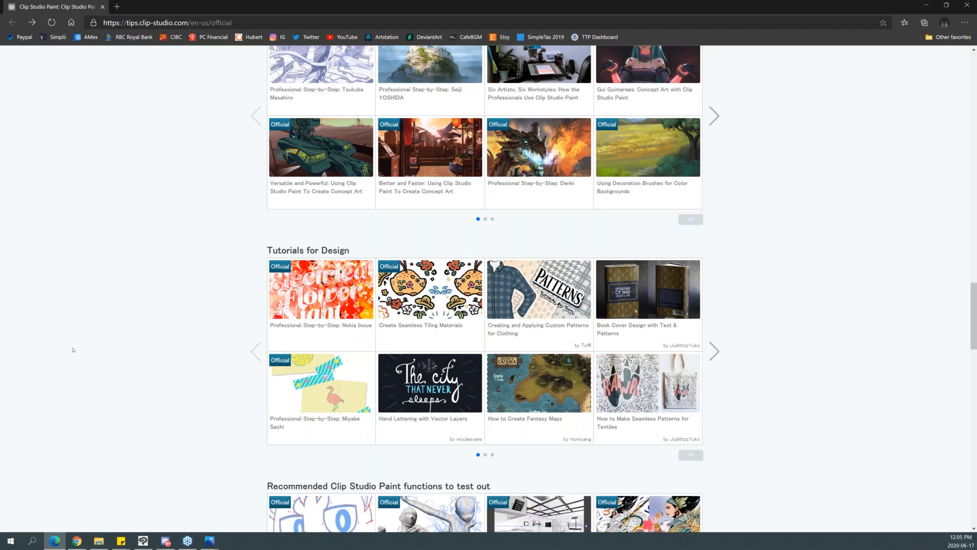
{"action": "scroll", "coordinate": [72, 350], "scroll_direction": "down", "scroll_amount": 9}
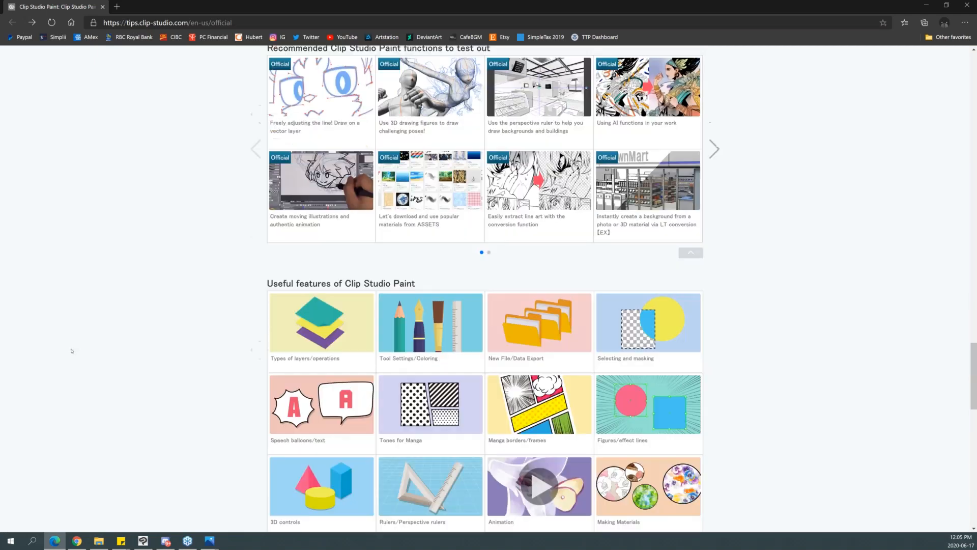
{"action": "scroll", "coordinate": [72, 351], "scroll_direction": "down", "scroll_amount": 2}
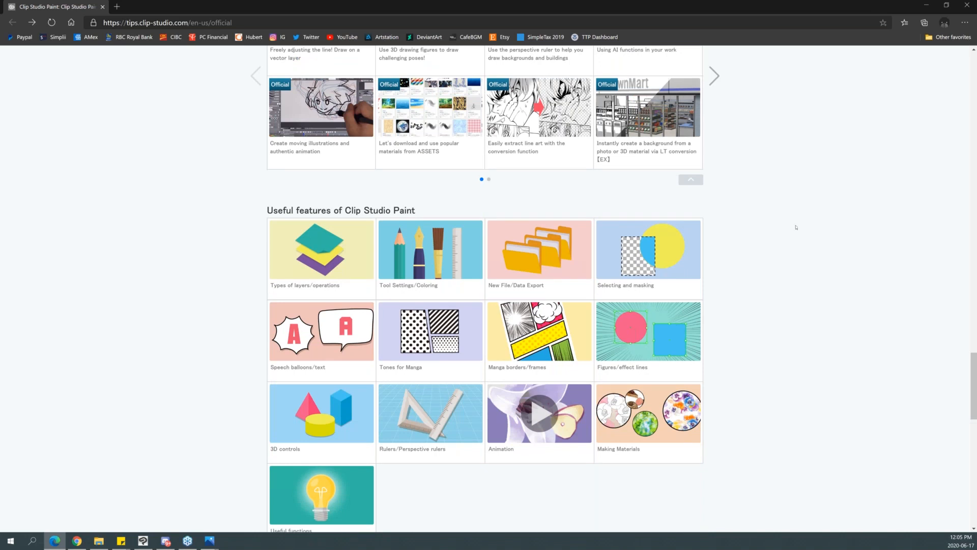
Search the web for "graphixly webinar", open Graphixly's Clip Studio Paint Webinars page and dismiss its sign-up popup.
{"action": "left_click", "coordinate": [554, 21]}
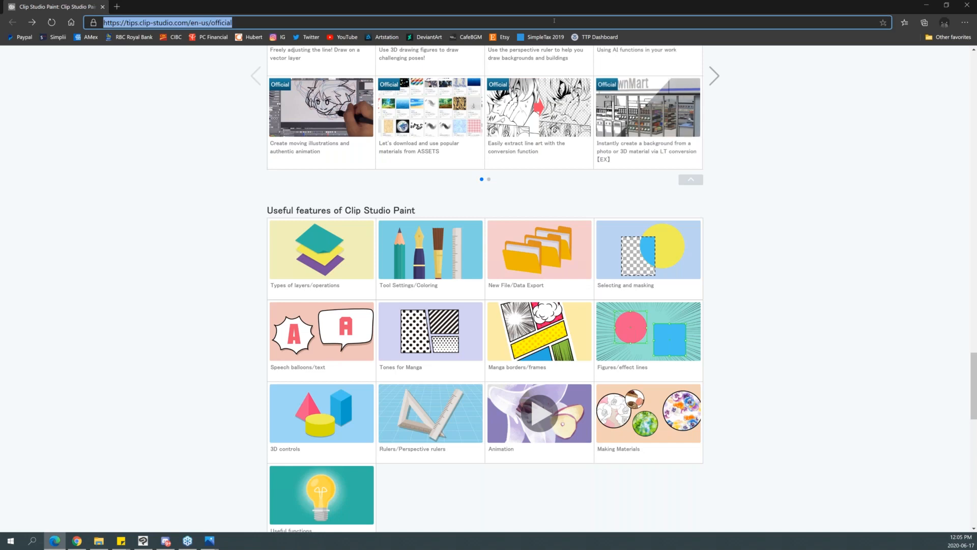
{"action": "type", "text": "graphixly"}
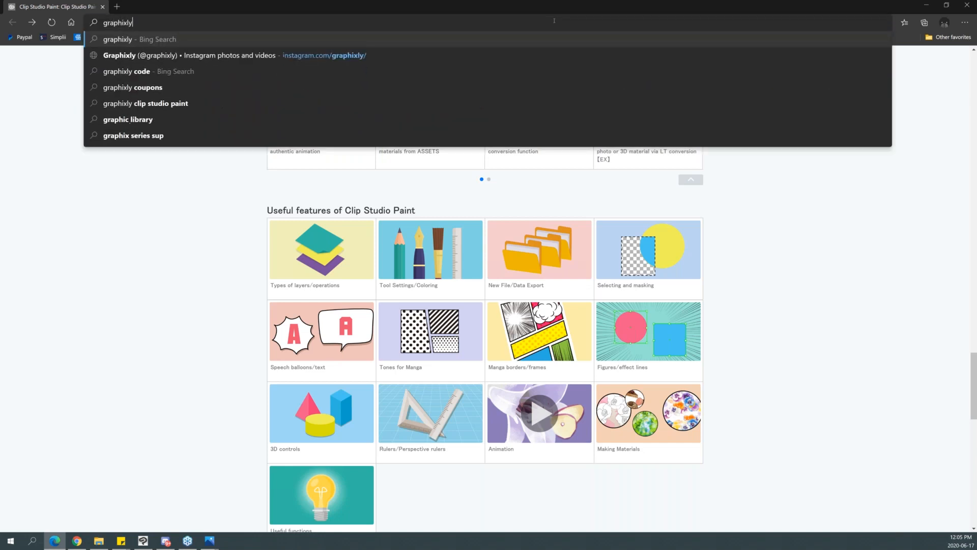
{"action": "type", "text": " webinar"}
{"action": "key", "text": "Return"}
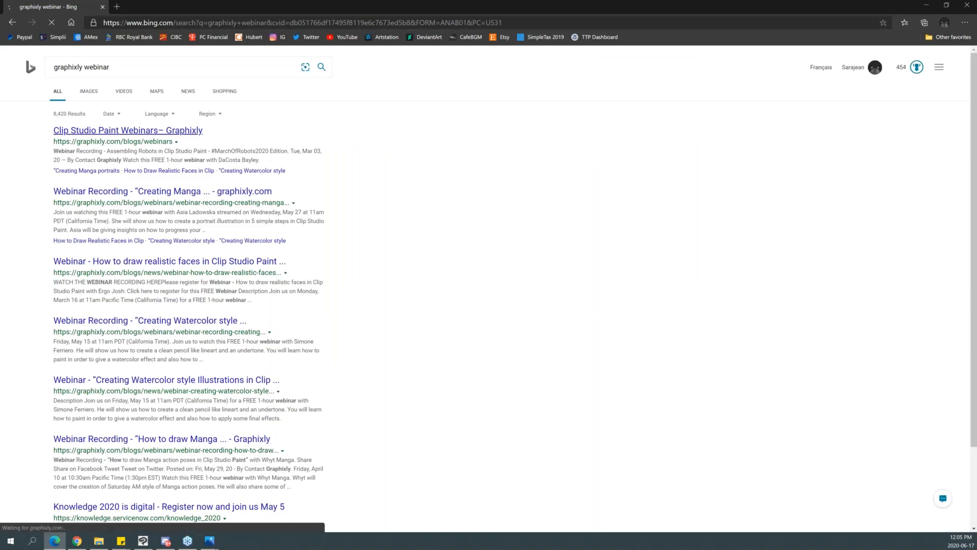
{"action": "left_click", "coordinate": [153, 131]}
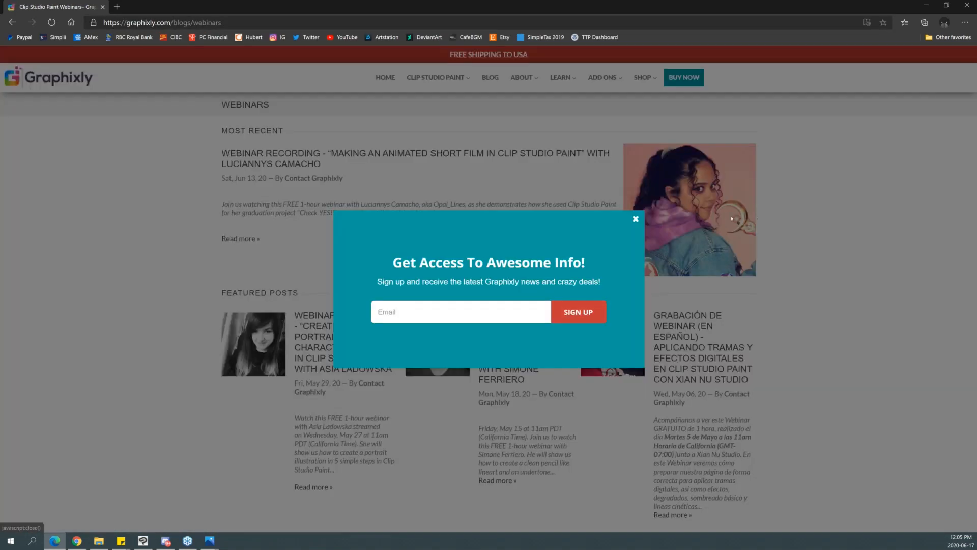
{"action": "left_click", "coordinate": [642, 225]}
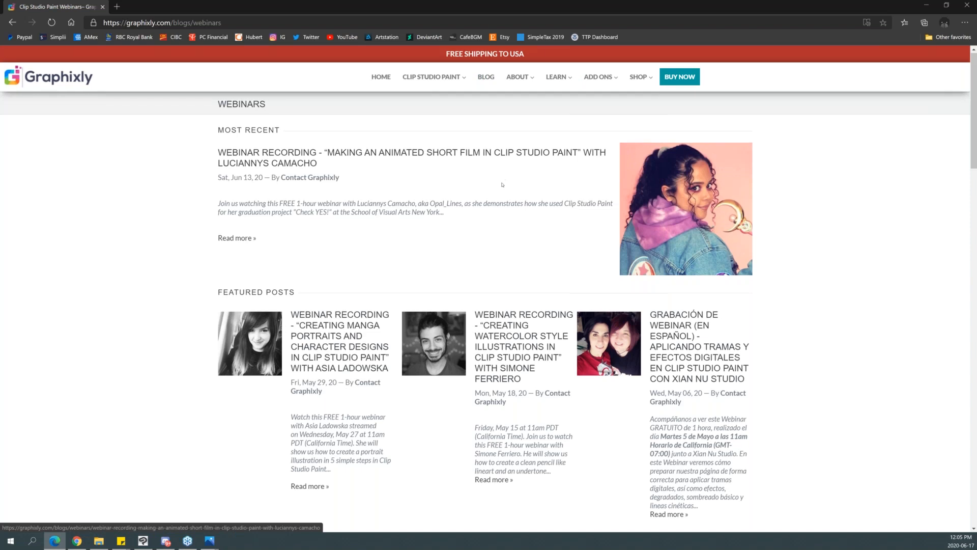
Look over the Graphixly webinar recordings, then open the site's blog news page.
{"action": "scroll", "coordinate": [503, 185], "scroll_direction": "down", "scroll_amount": 8}
{"action": "scroll", "coordinate": [483, 79], "scroll_direction": "up", "scroll_amount": 9}
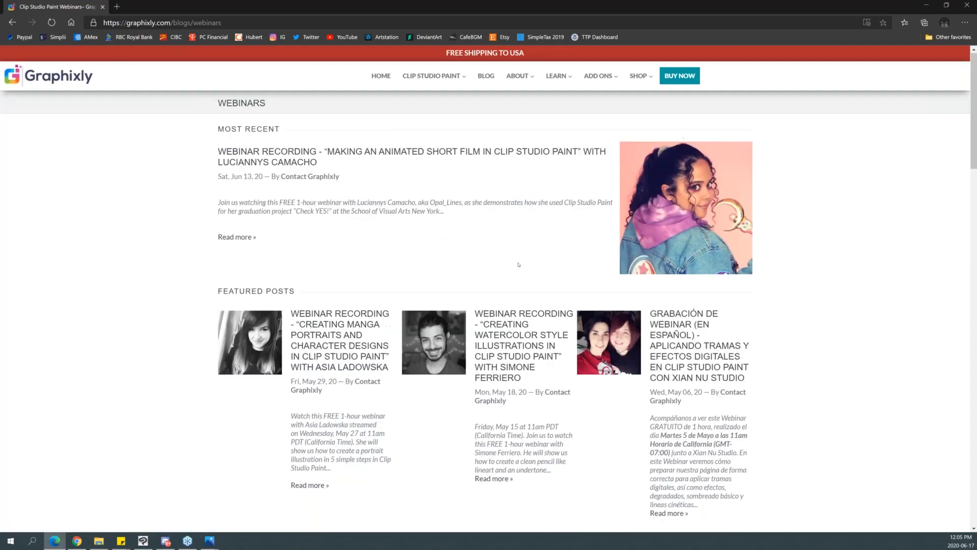
{"action": "left_click", "coordinate": [482, 78]}
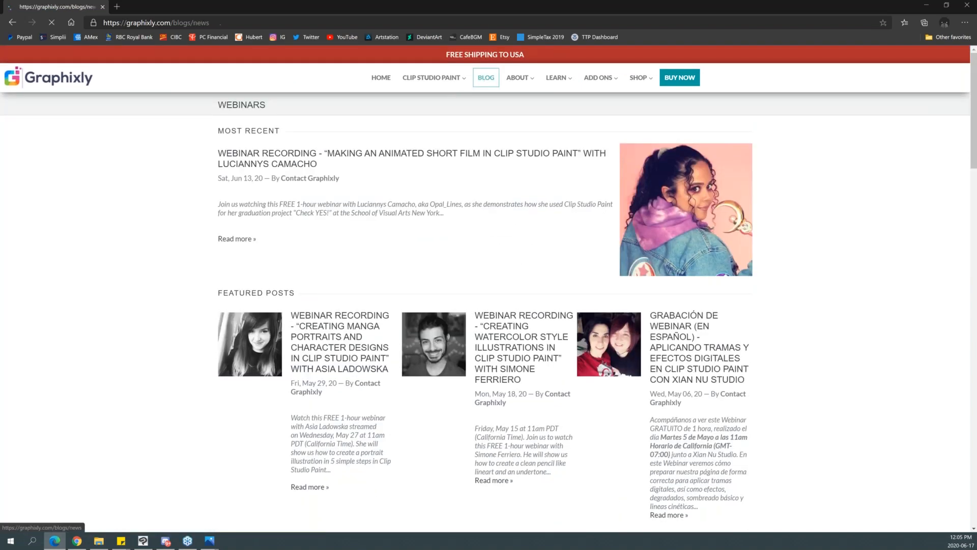
{"action": "left_click", "coordinate": [364, 19]}
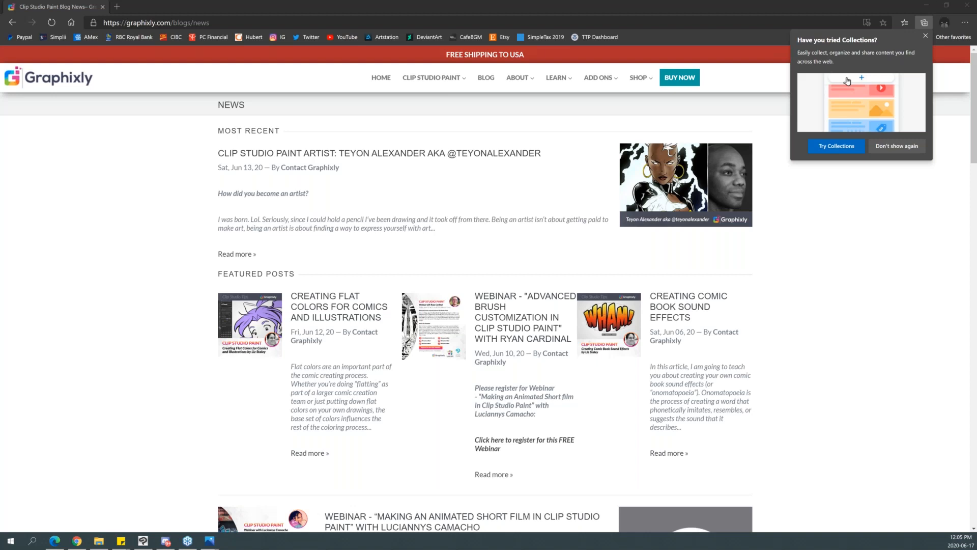
Switch back to Clip Studio Paint and look through the open documents, ending on the bear animation with the Wacom box.
{"action": "left_click", "coordinate": [926, 5]}
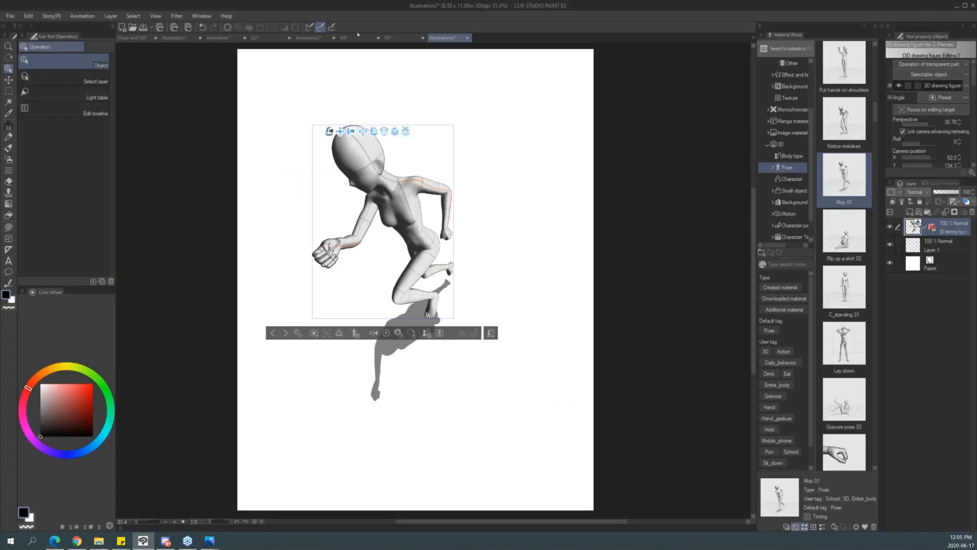
{"action": "left_click", "coordinate": [356, 38]}
{"action": "left_click", "coordinate": [310, 37]}
{"action": "left_click", "coordinate": [269, 38]}
{"action": "left_click", "coordinate": [227, 38]}
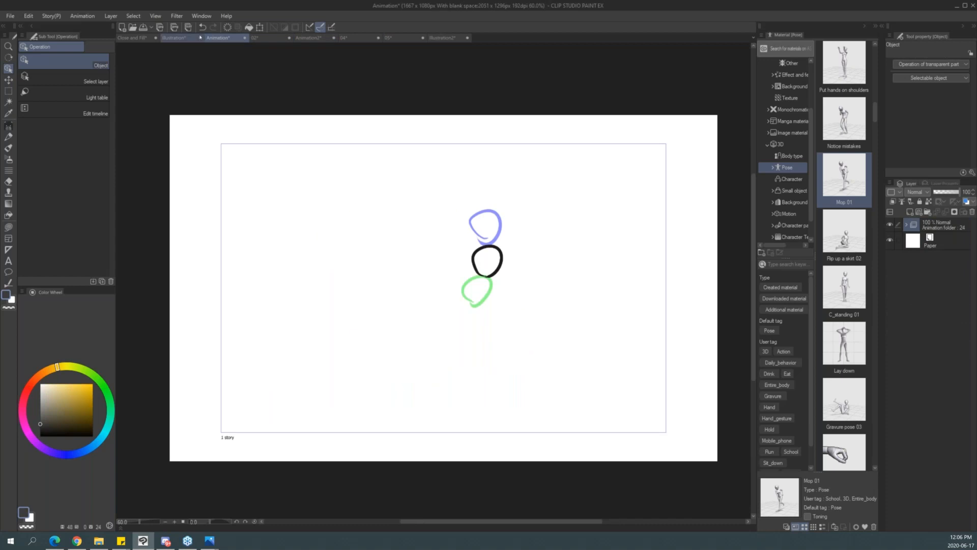
{"action": "left_click", "coordinate": [176, 37]}
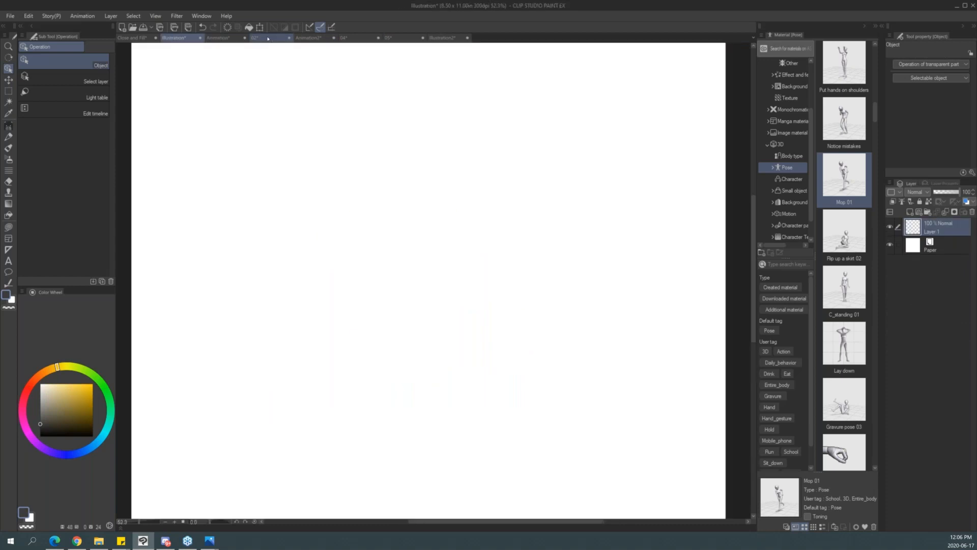
{"action": "left_click", "coordinate": [269, 38]}
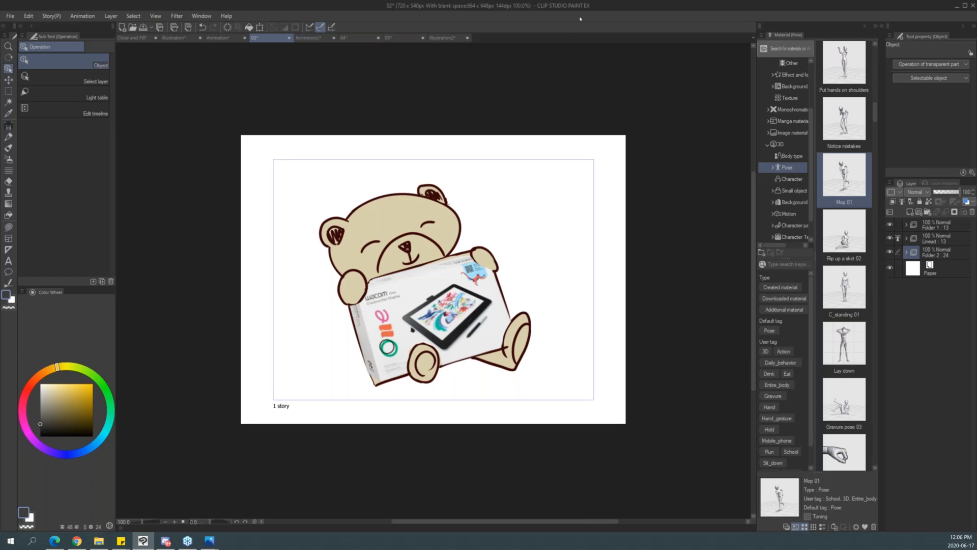
Create a new document with the use of work set to animation.
{"action": "key", "text": "ctrl+n"}
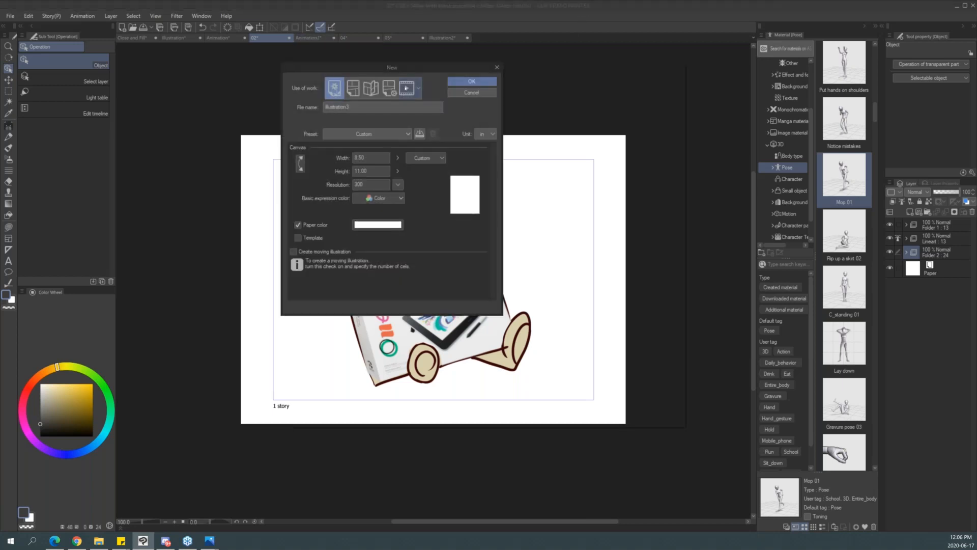
{"action": "left_click", "coordinate": [404, 92]}
{"action": "left_click", "coordinate": [657, 83]}
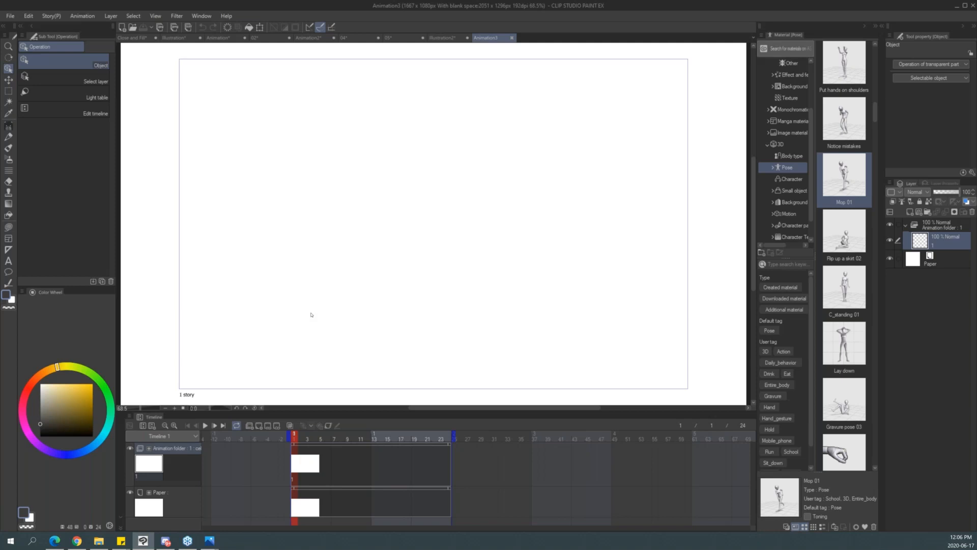
Draw a large numeral 1 in the canvas's lower-left area on the first cel with the Inking pen at brush size 25.
{"action": "key", "text": "p"}
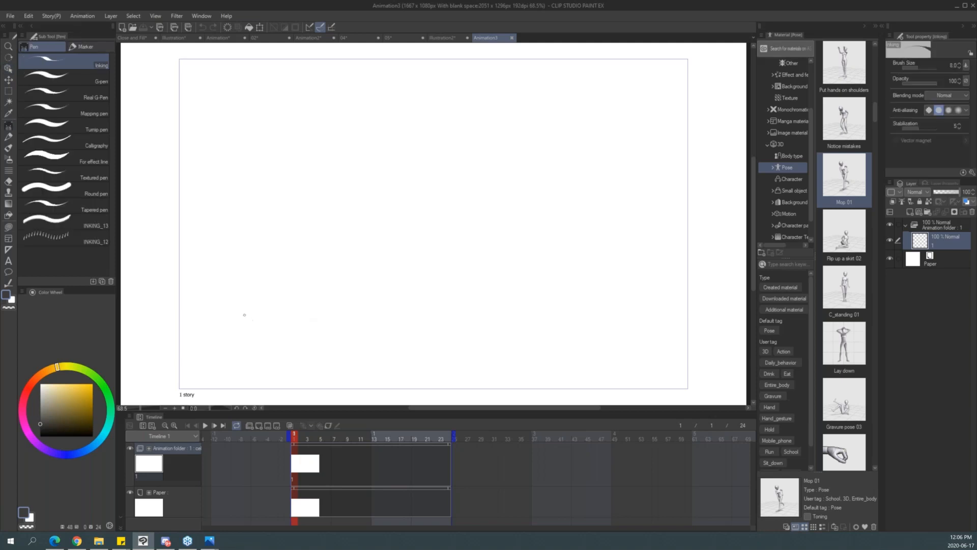
{"action": "key", "text": "]"}
{"action": "key", "text": "]"}
{"action": "key", "text": "]"}
{"action": "key", "text": "]"}
{"action": "key", "text": "]"}
{"action": "key", "text": "]"}
{"action": "left_click_drag", "start_coordinate": [217, 275], "coordinate": [227, 365]}
{"action": "key", "text": "ctrl+z"}
{"action": "mouse_move", "coordinate": [204, 291]}
{"action": "left_mouse_down"}
{"action": "mouse_move", "coordinate": [224, 261]}
{"action": "mouse_move", "coordinate": [241, 343]}
{"action": "mouse_move", "coordinate": [220, 349]}
{"action": "mouse_move", "coordinate": [286, 326]}
{"action": "left_mouse_up"}
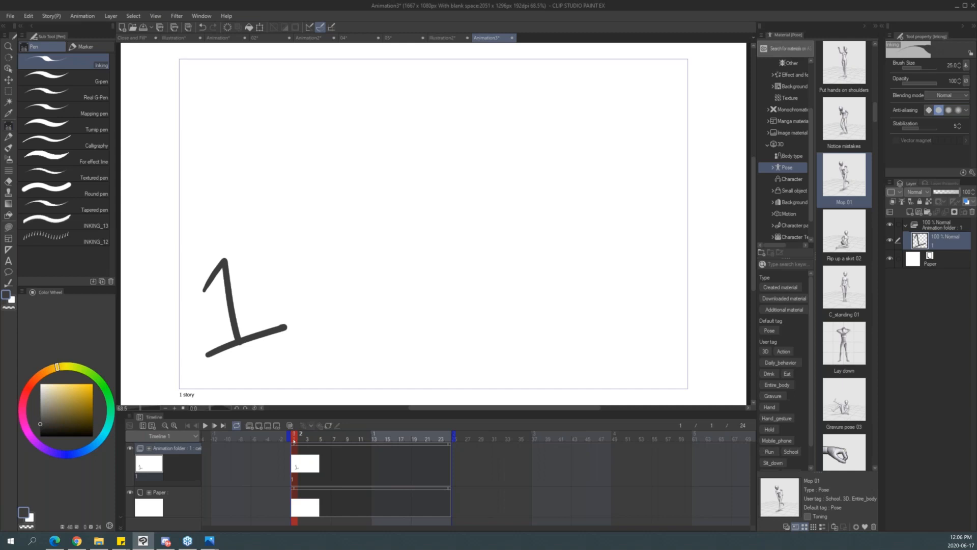
Add a new animation cel at frame 7 and draw a large numeral 2 in the canvas's upper middle.
{"action": "left_click_drag", "start_coordinate": [297, 440], "coordinate": [336, 442]}
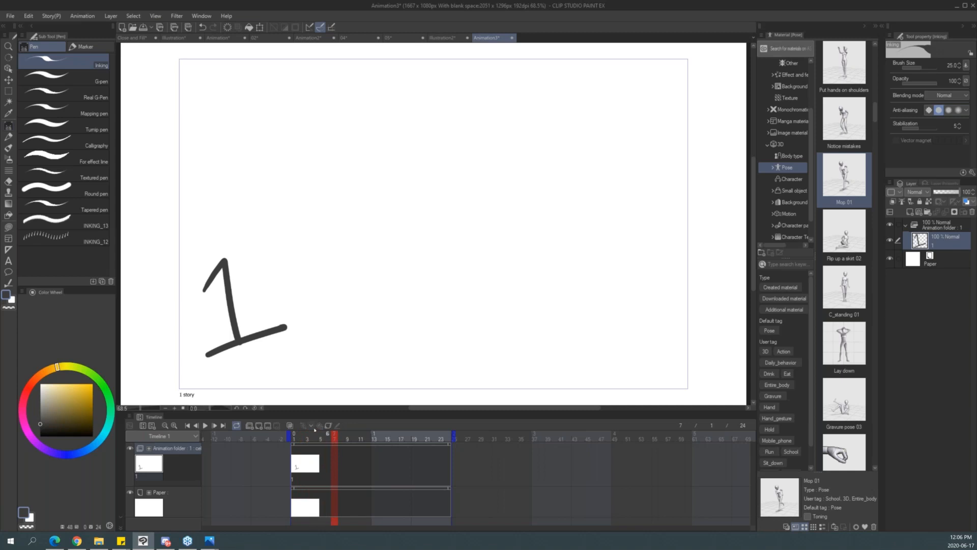
{"action": "left_click", "coordinate": [266, 427]}
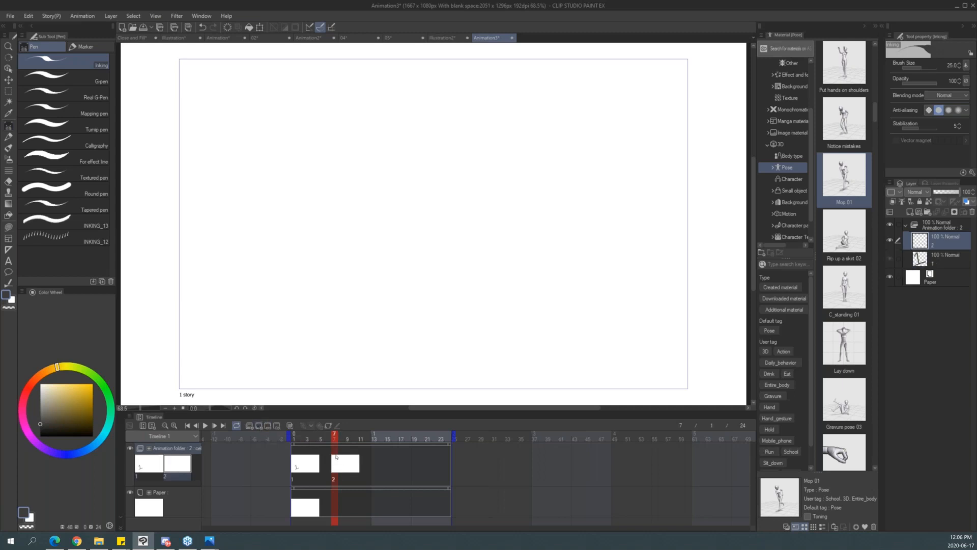
{"action": "mouse_move", "coordinate": [416, 124]}
{"action": "left_mouse_down"}
{"action": "mouse_move", "coordinate": [450, 190]}
{"action": "mouse_move", "coordinate": [504, 178]}
{"action": "left_mouse_up"}
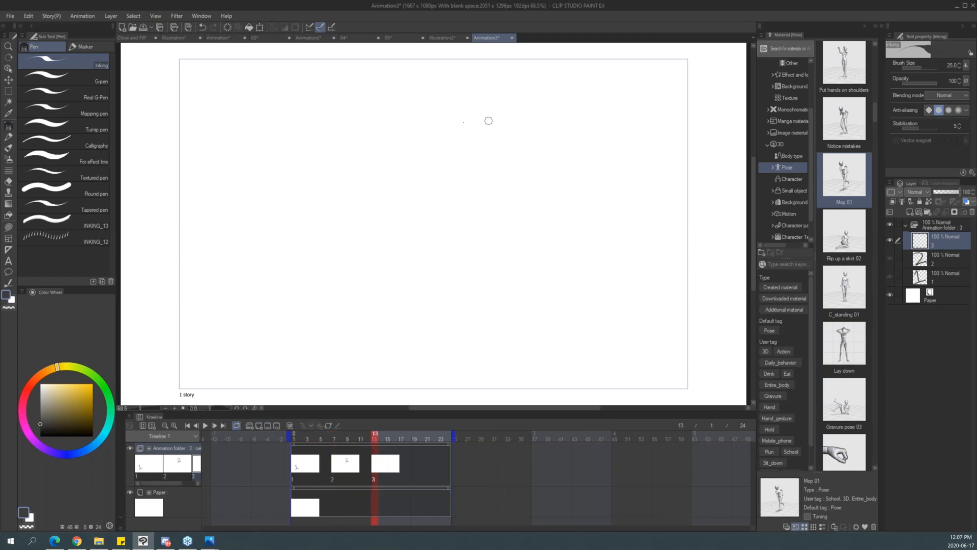
{"action": "mouse_move", "coordinate": [489, 119]}
{"action": "left_mouse_down"}
{"action": "mouse_move", "coordinate": [529, 128]}
{"action": "mouse_move", "coordinate": [541, 191]}
{"action": "left_mouse_up"}
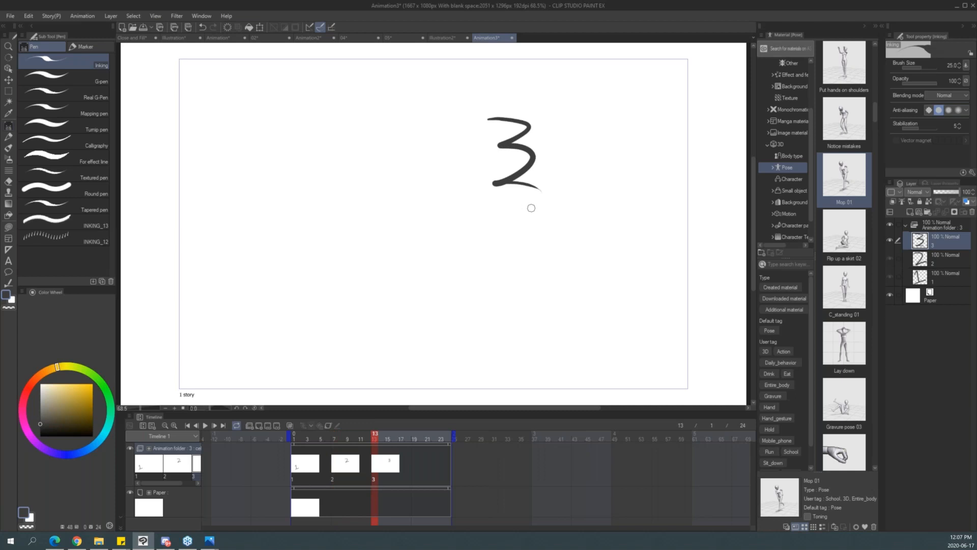
{"action": "key", "text": "ctrl+z"}
{"action": "key", "text": "ctrl+z"}
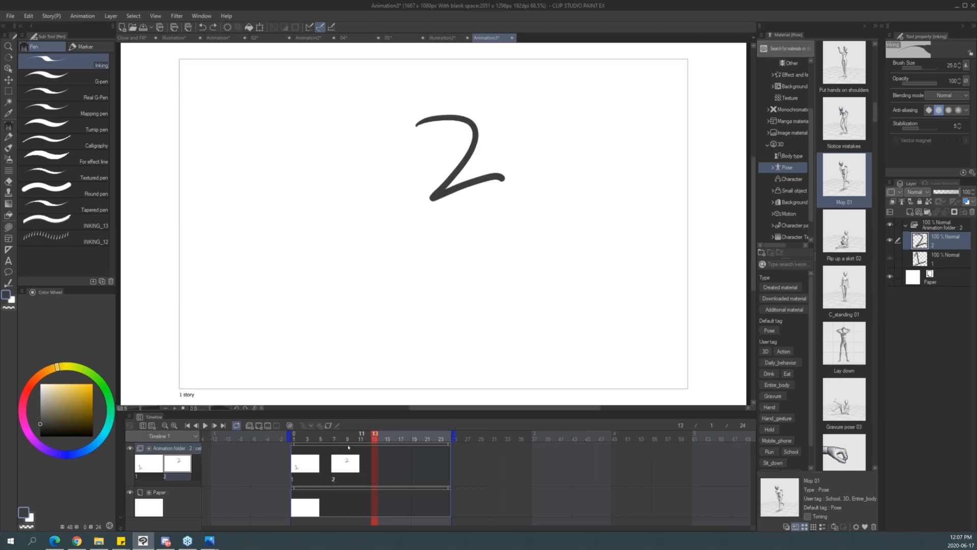
Add a new animation cel at frame 8 and draw a numeral 3 near the canvas's upper middle.
{"action": "left_click_drag", "start_coordinate": [348, 459], "coordinate": [342, 460]}
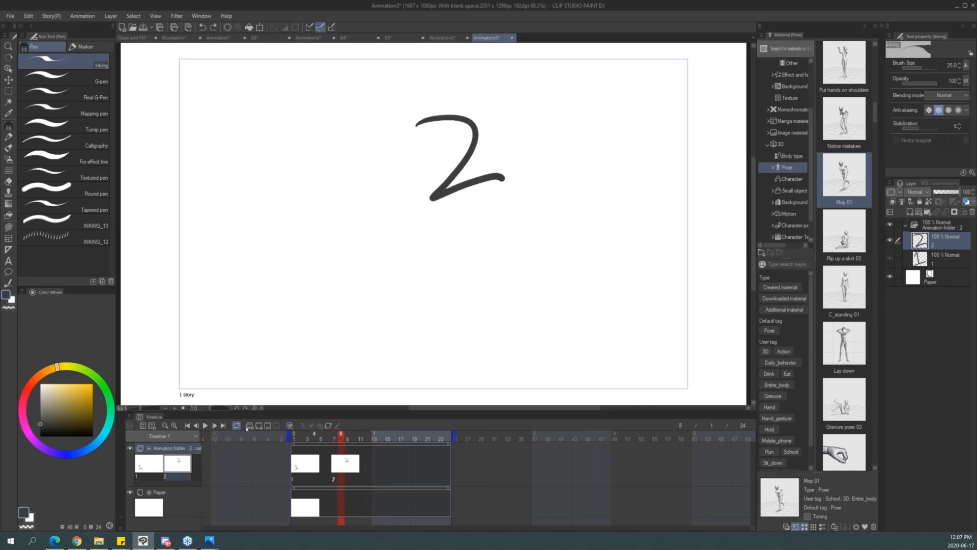
{"action": "left_click", "coordinate": [377, 426]}
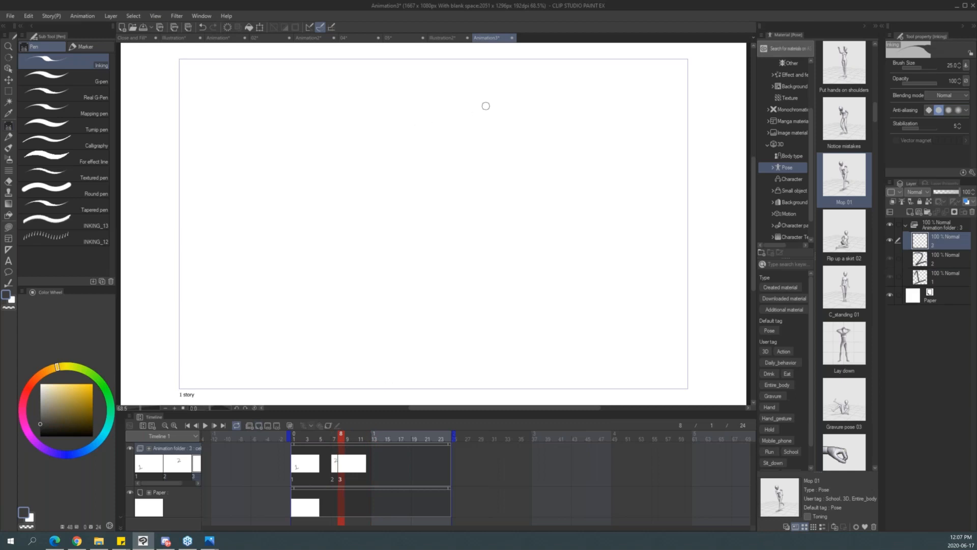
{"action": "mouse_move", "coordinate": [480, 105]}
{"action": "left_mouse_down"}
{"action": "mouse_move", "coordinate": [502, 162]}
{"action": "mouse_move", "coordinate": [460, 172]}
{"action": "left_mouse_up"}
Add a new animation cel at frame 9 and draw a large numeral 4 in the canvas's upper-right area.
{"action": "left_click", "coordinate": [349, 464]}
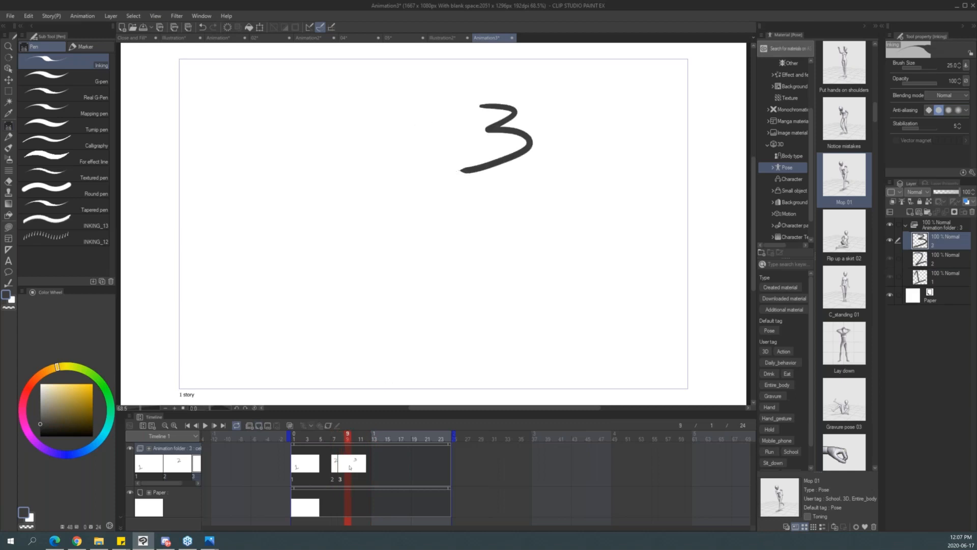
{"action": "key", "text": "ctrl+shift+n"}
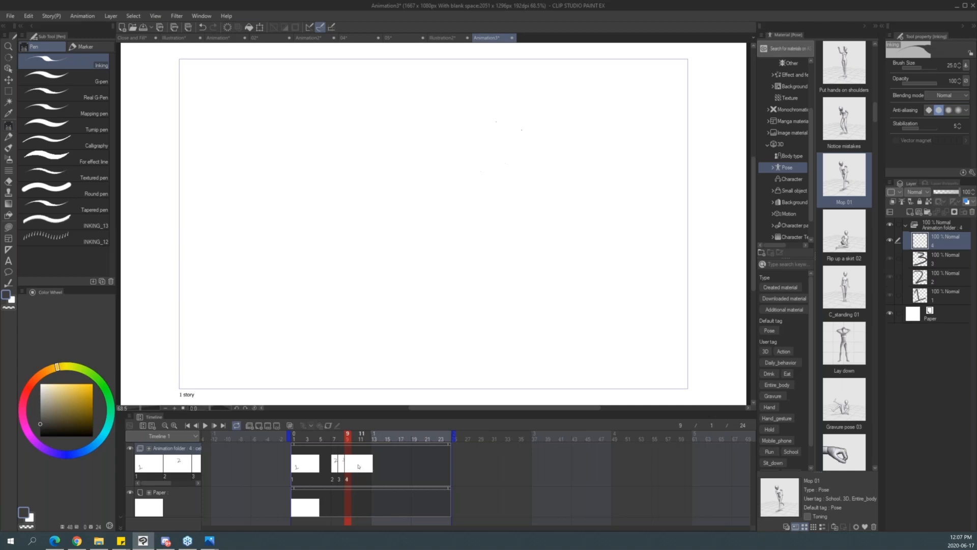
{"action": "mouse_move", "coordinate": [572, 106]}
{"action": "left_mouse_down"}
{"action": "mouse_move", "coordinate": [517, 148]}
{"action": "mouse_move", "coordinate": [585, 156]}
{"action": "left_mouse_up"}
{"action": "mouse_move", "coordinate": [568, 110]}
{"action": "left_mouse_down"}
{"action": "mouse_move", "coordinate": [582, 155]}
{"action": "mouse_move", "coordinate": [542, 235]}
{"action": "left_mouse_up"}
Add a new animation cel at frame 17 and draw a large numeral 5 in the canvas's lower-right area.
{"action": "left_click_drag", "start_coordinate": [348, 438], "coordinate": [400, 441]}
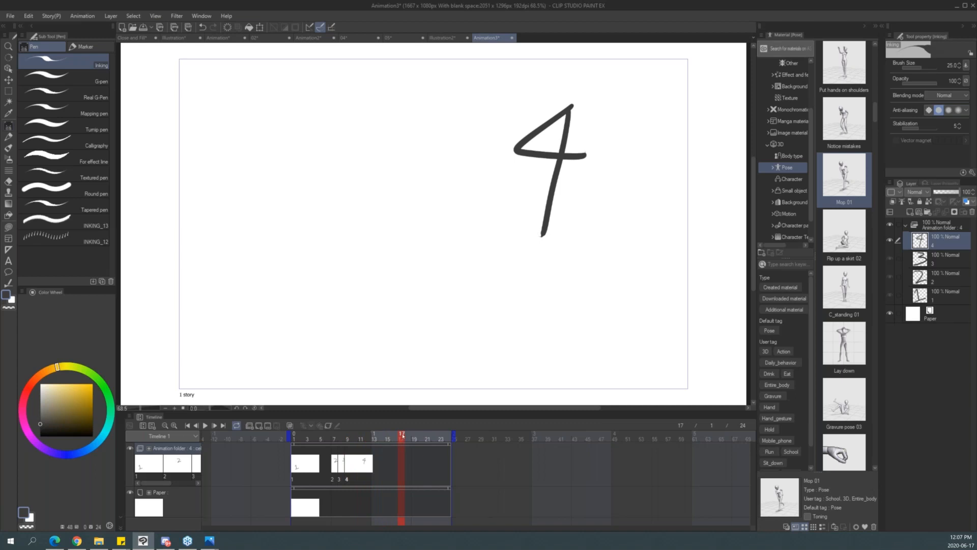
{"action": "left_click", "coordinate": [263, 422]}
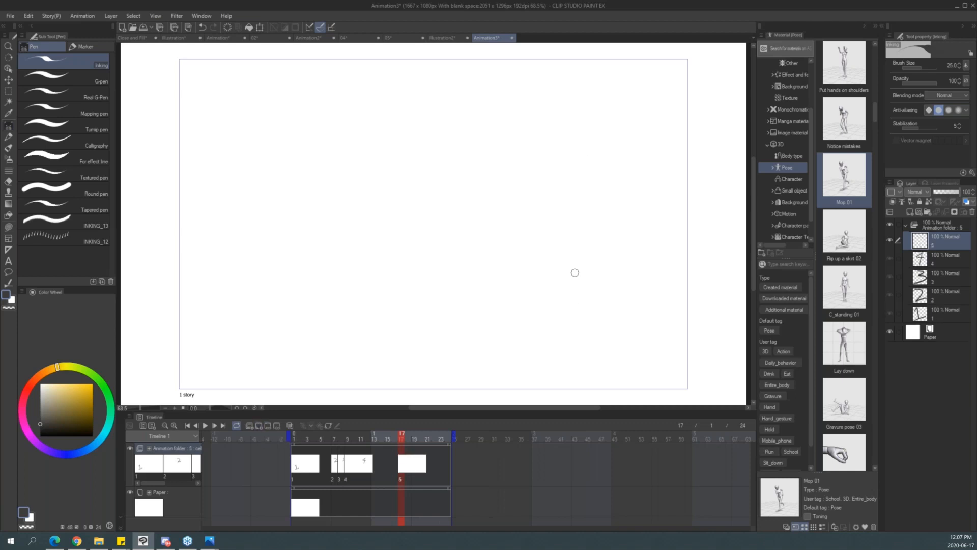
{"action": "mouse_move", "coordinate": [573, 273]}
{"action": "left_mouse_down"}
{"action": "mouse_move", "coordinate": [593, 342]}
{"action": "mouse_move", "coordinate": [533, 337]}
{"action": "mouse_move", "coordinate": [603, 281]}
{"action": "left_mouse_up"}
Scrub through the timeline from the first frame and play the numeral animation to check its timing.
{"action": "left_click_drag", "start_coordinate": [345, 446], "coordinate": [280, 447]}
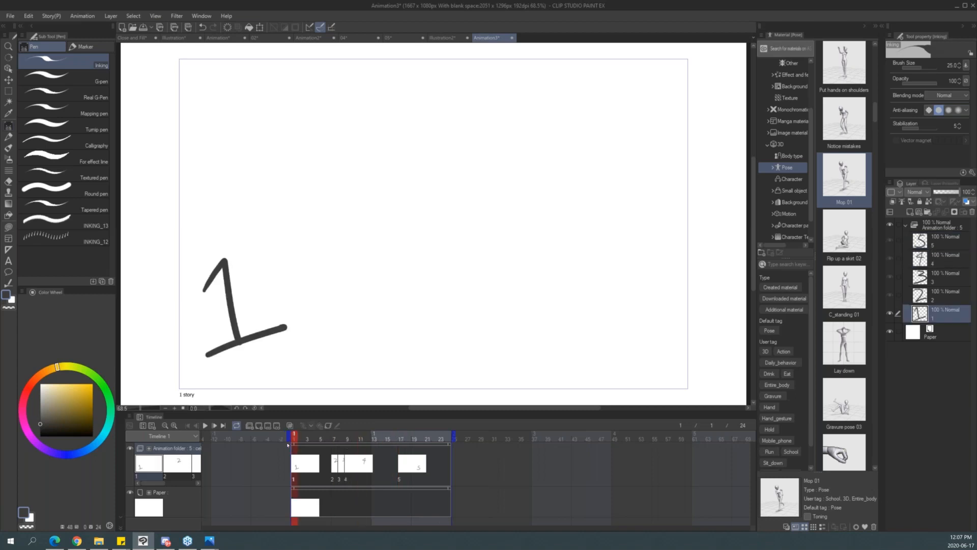
{"action": "left_click_drag", "start_coordinate": [299, 445], "coordinate": [401, 446]}
{"action": "key", "text": "space"}
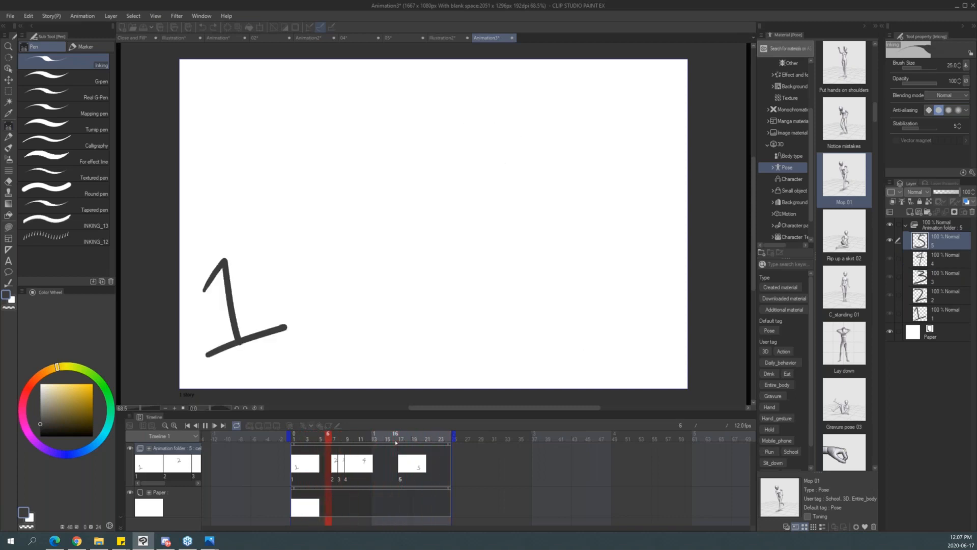
{"action": "key", "text": "space"}
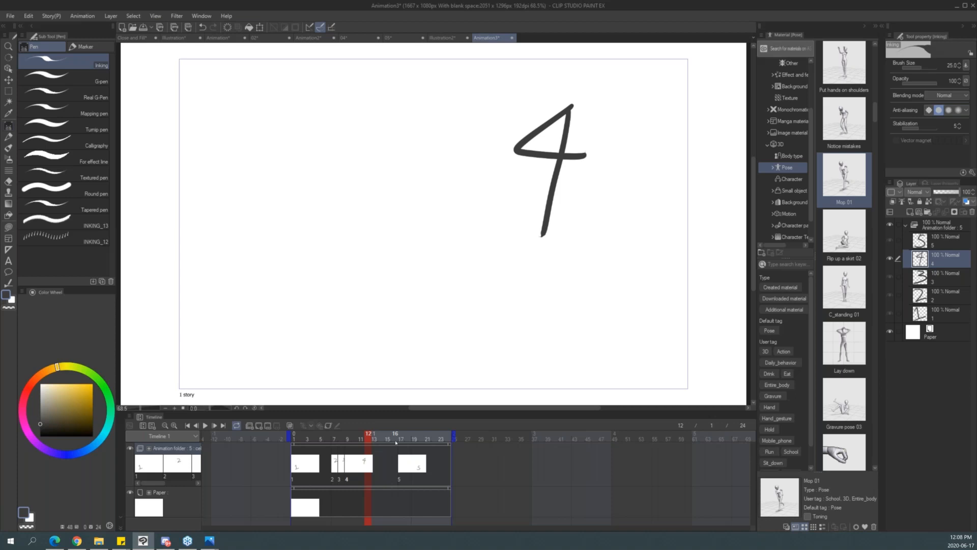
Draw a golden-yellow wavy line across the whole canvas on a new layer directly above Paper, and preview the animation with it.
{"action": "left_click", "coordinate": [939, 223]}
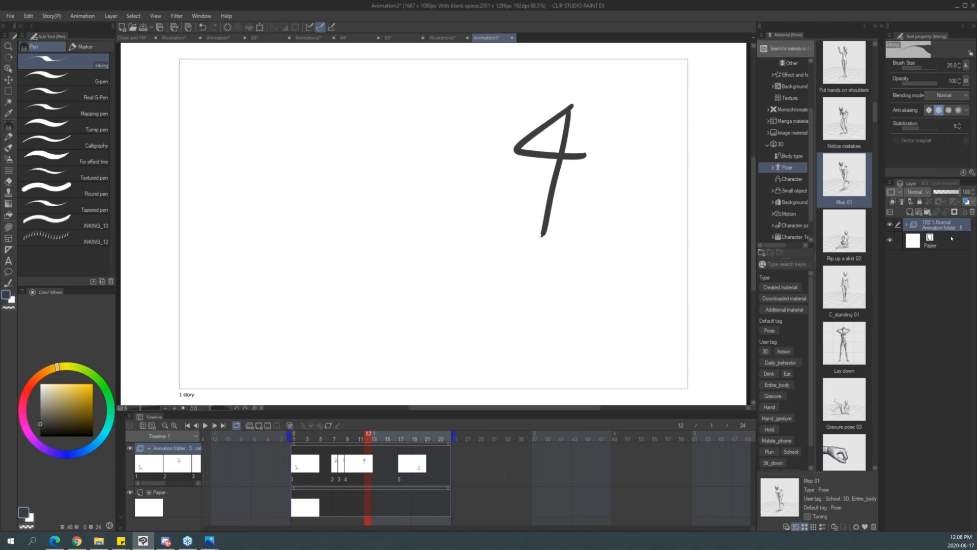
{"action": "left_click", "coordinate": [949, 238]}
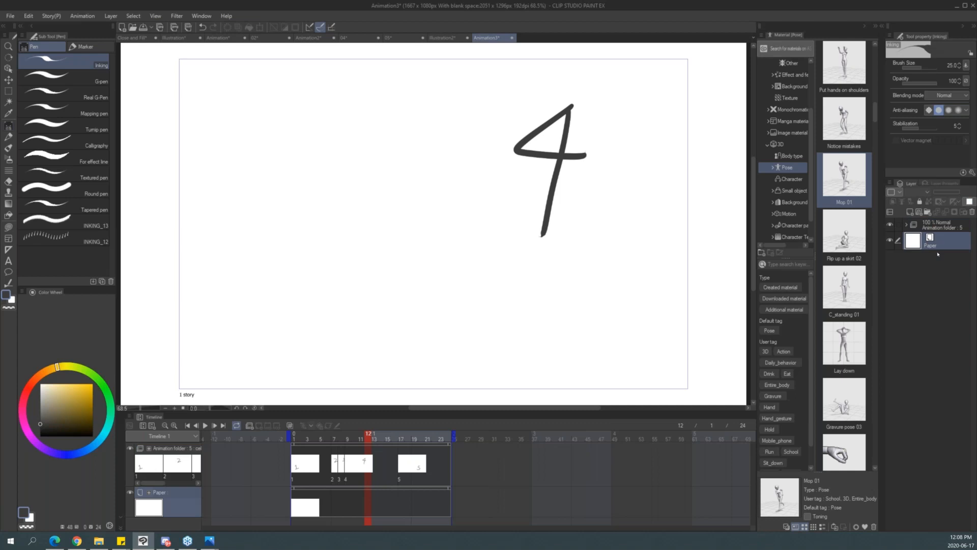
{"action": "left_click", "coordinate": [909, 211]}
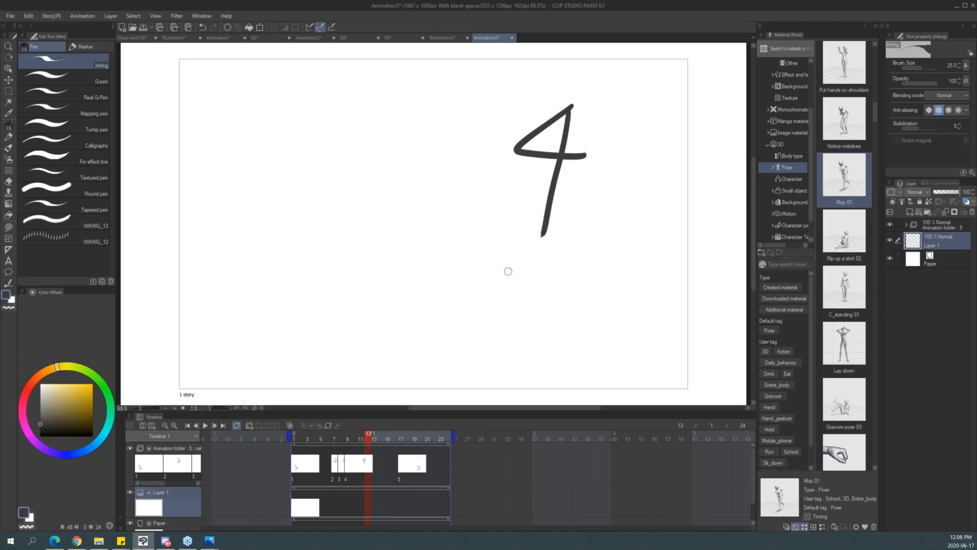
{"action": "left_click", "coordinate": [93, 389]}
{"action": "mouse_move", "coordinate": [131, 234]}
{"action": "left_mouse_down"}
{"action": "mouse_move", "coordinate": [190, 188]}
{"action": "mouse_move", "coordinate": [421, 223]}
{"action": "mouse_move", "coordinate": [582, 215]}
{"action": "mouse_move", "coordinate": [746, 233]}
{"action": "left_mouse_up"}
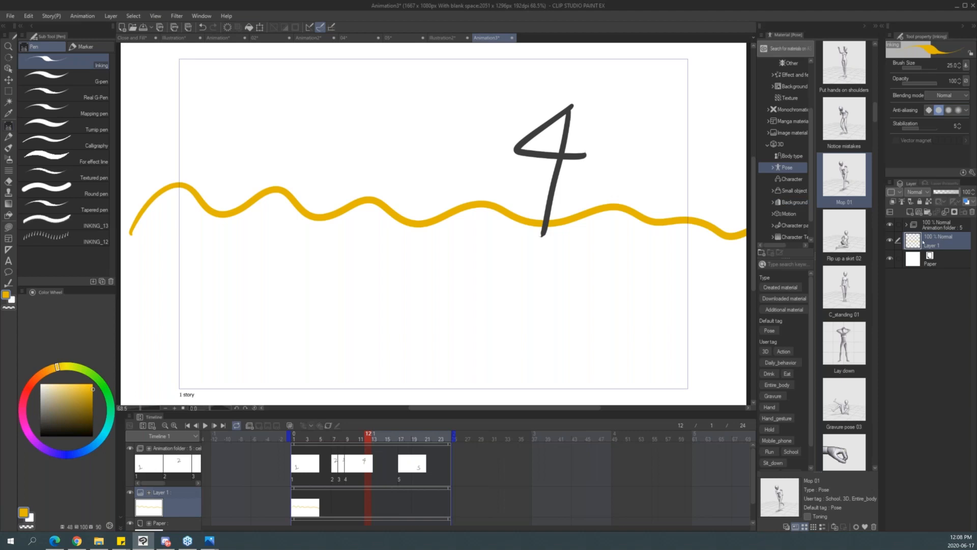
{"action": "key", "text": "space"}
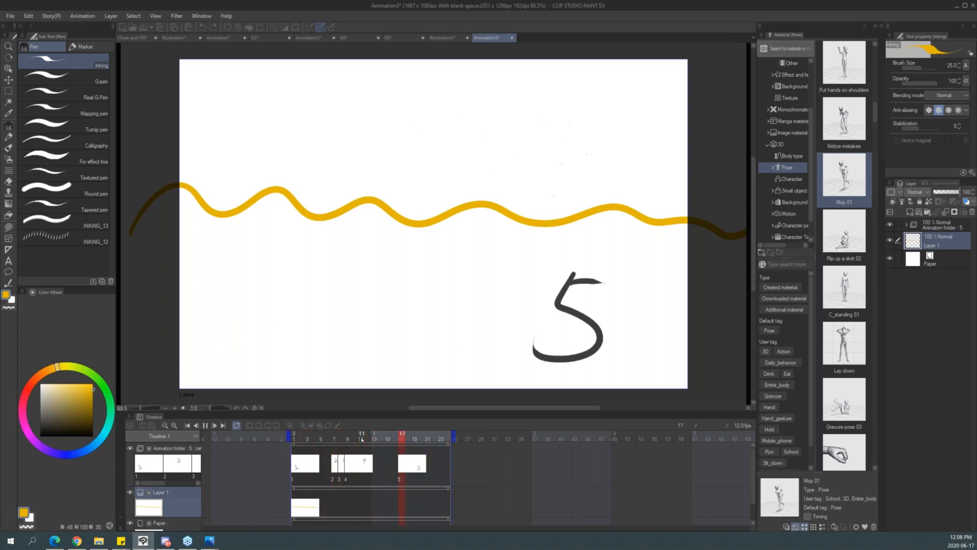
{"action": "key", "text": "space"}
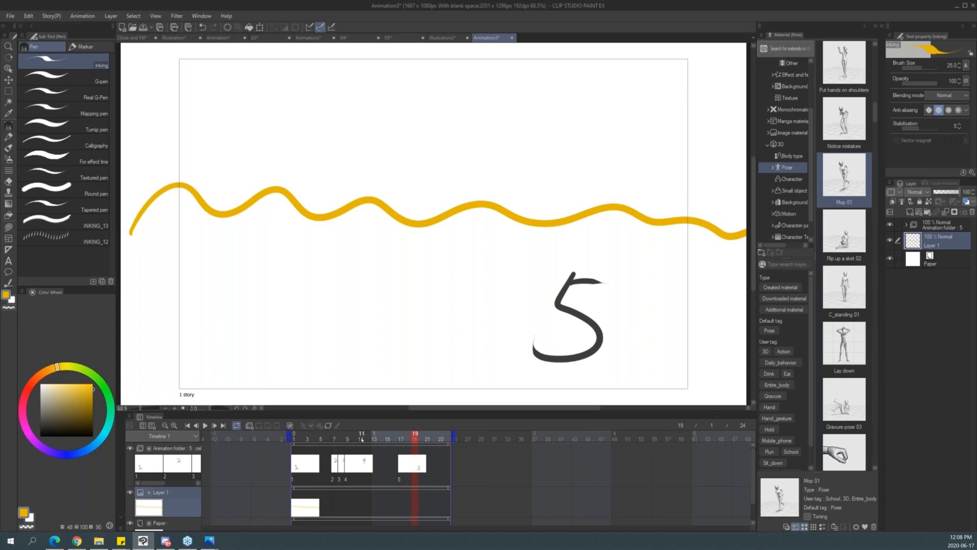